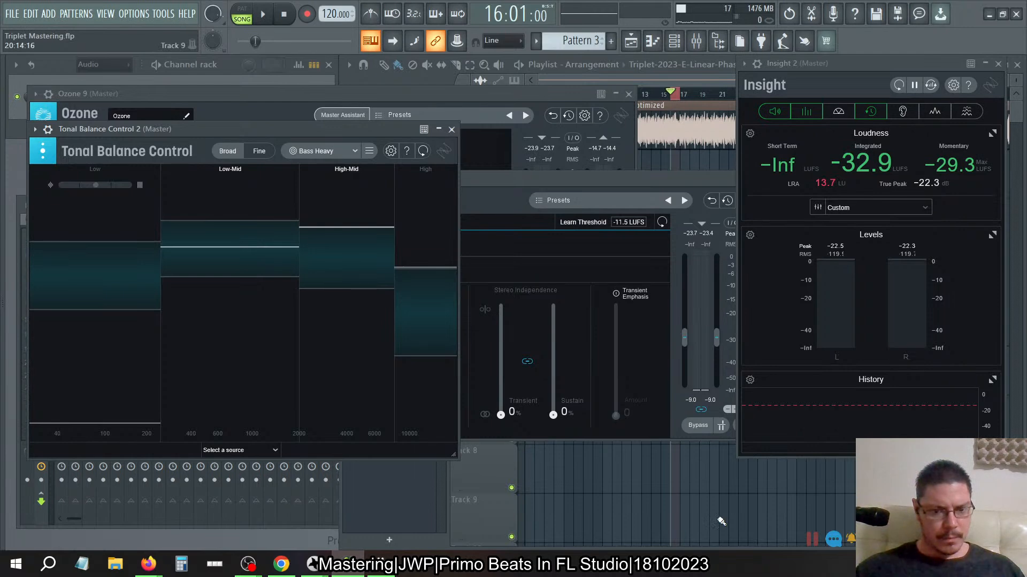
- Switch to the Facebook live page in Chrome and pause the stream playback there
key(alt+Tab)
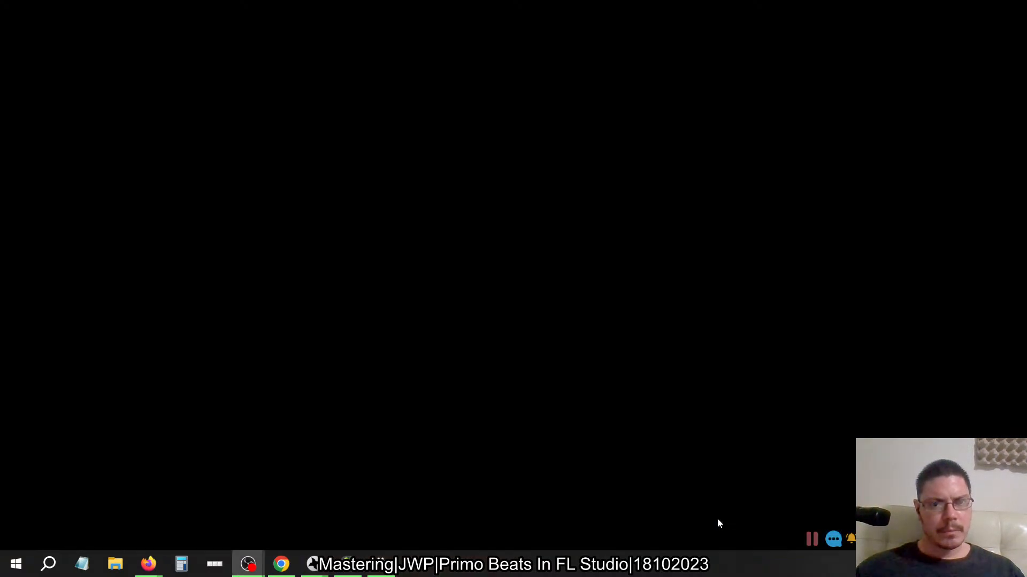
key(alt+Tab)
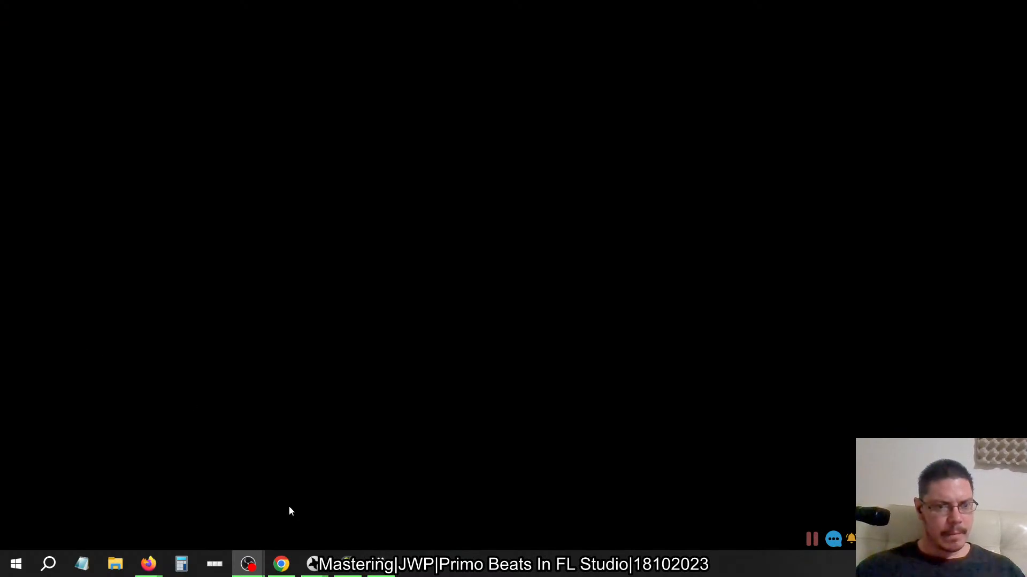
key(alt+Tab)
key(alt+Tab)
key(alt+Tab)
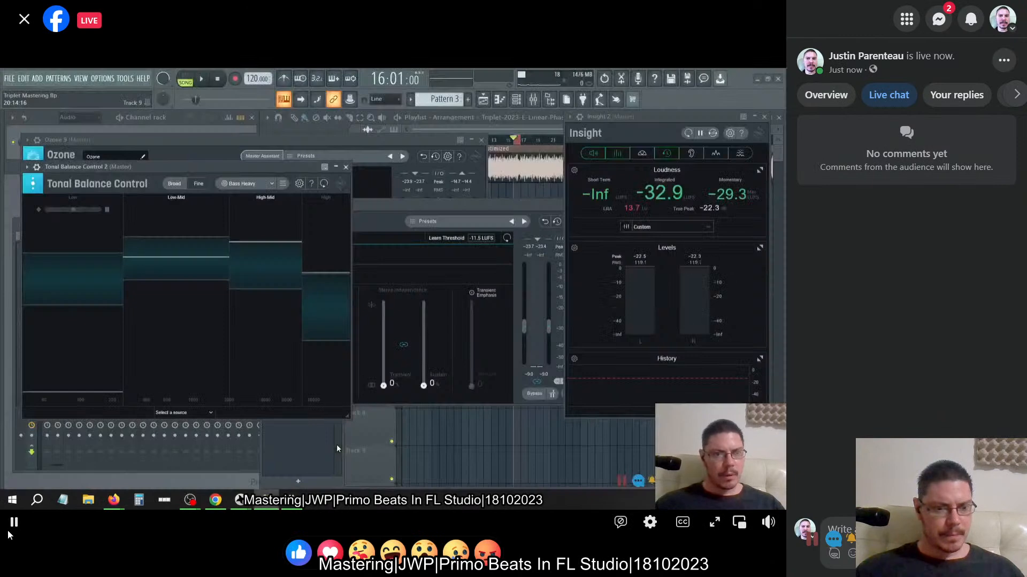
click(12, 522)
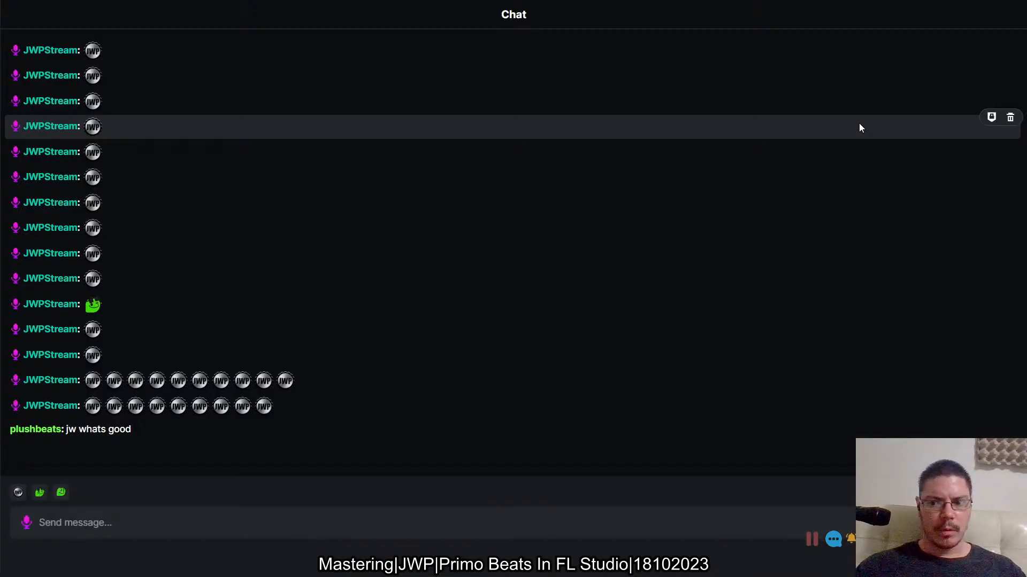
- Return to FL Studio and bring the Ozone 9 Maximizer window to the front
key(alt+Tab)
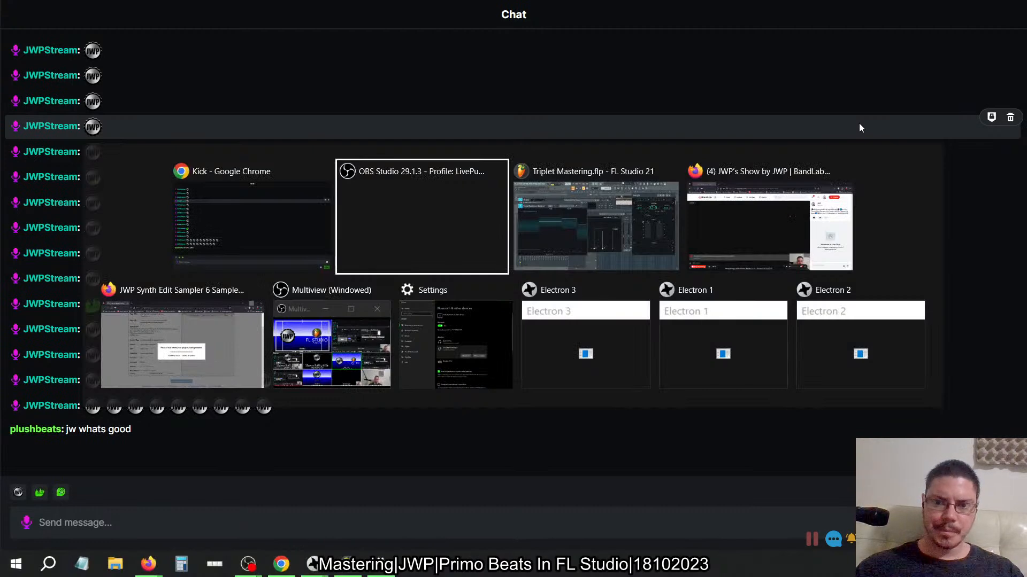
key(alt+Tab)
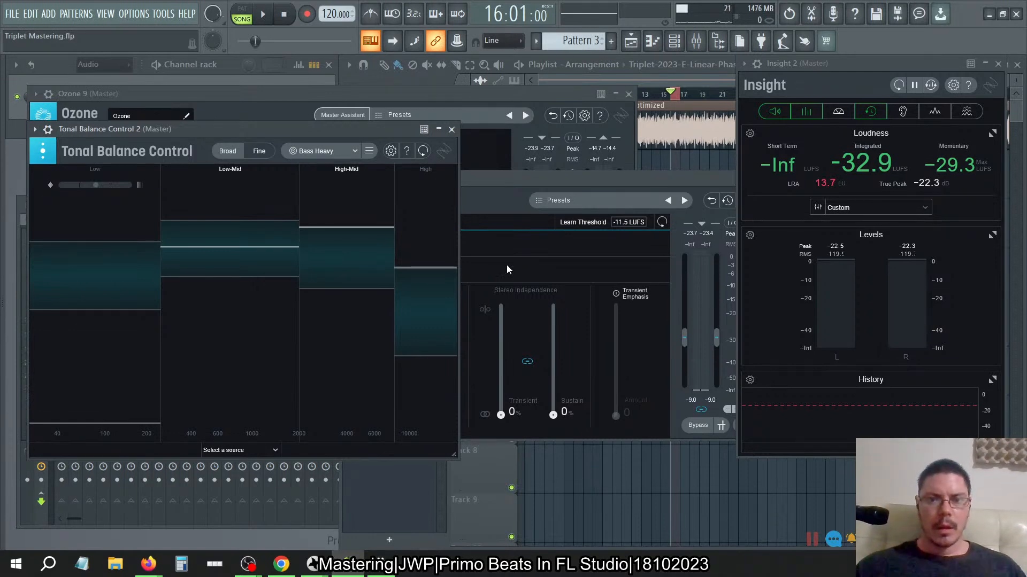
click(532, 178)
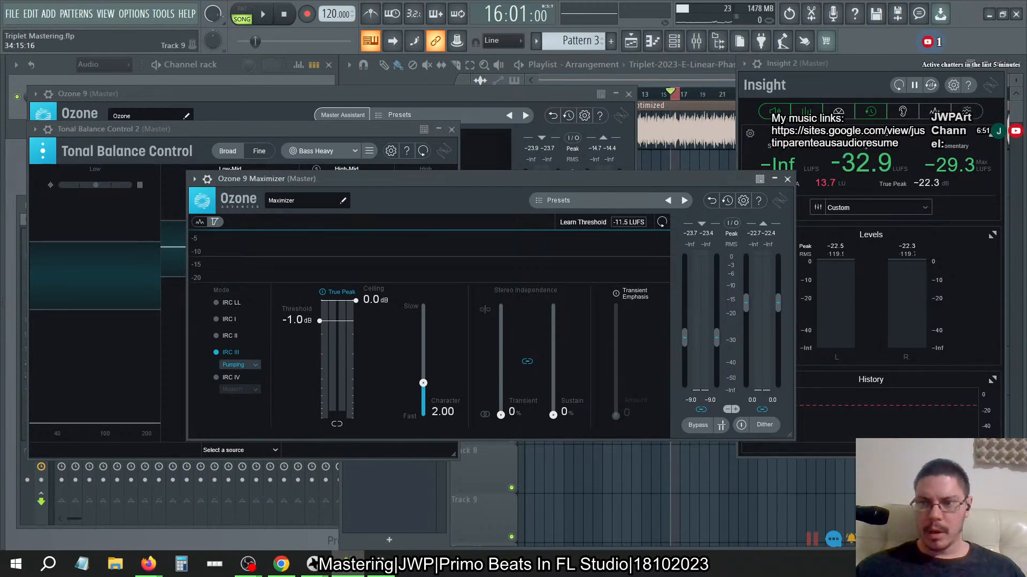
- Choose the Headphones as the Windows playback device and check the selection in the volume flyout
click(930, 564)
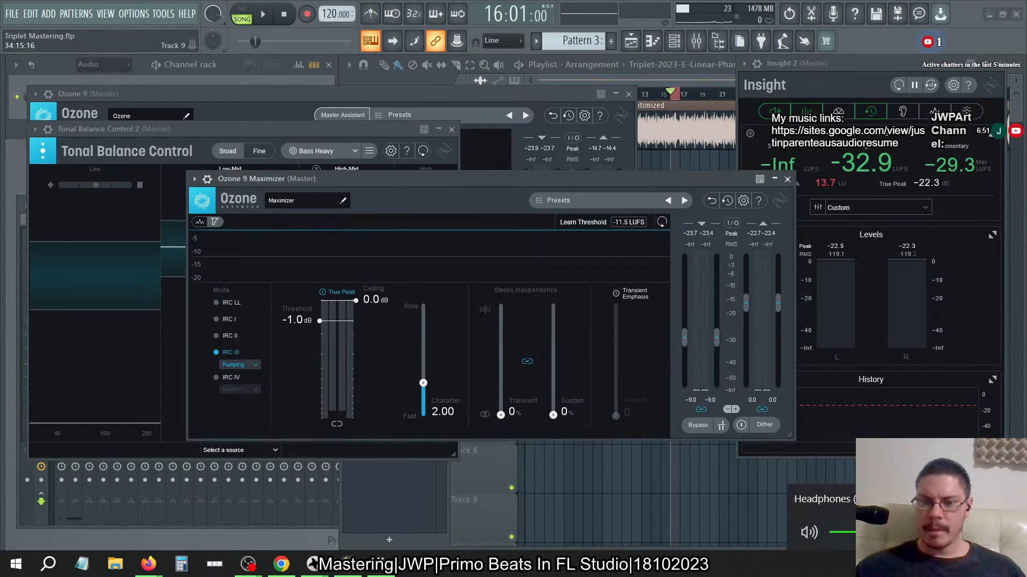
click(1015, 499)
scroll(1011, 498, down, 2)
scroll(1011, 500, down, 1)
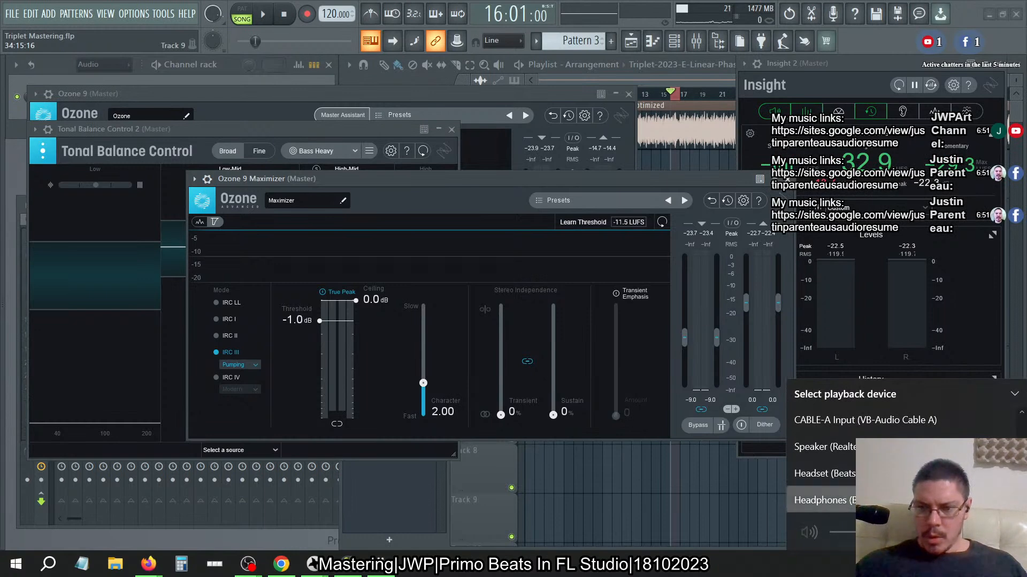
click(1011, 500)
click(1010, 500)
scroll(1010, 500, down, 3)
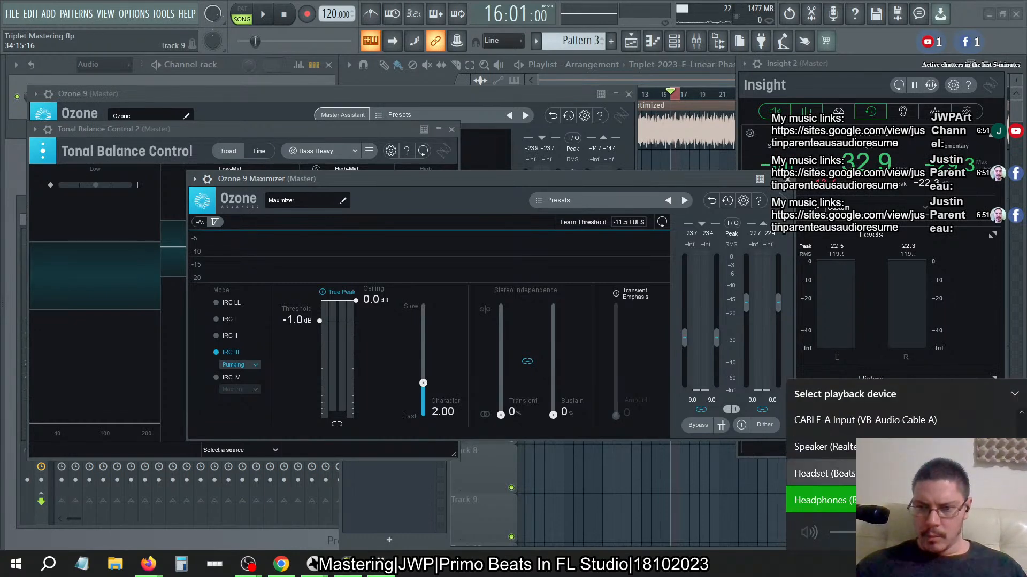
click(875, 501)
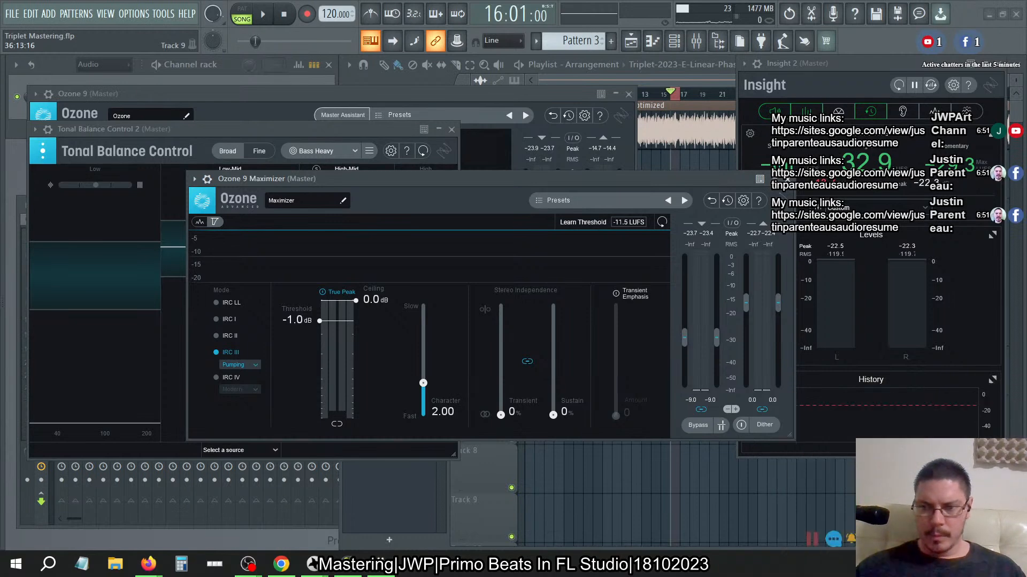
click(937, 564)
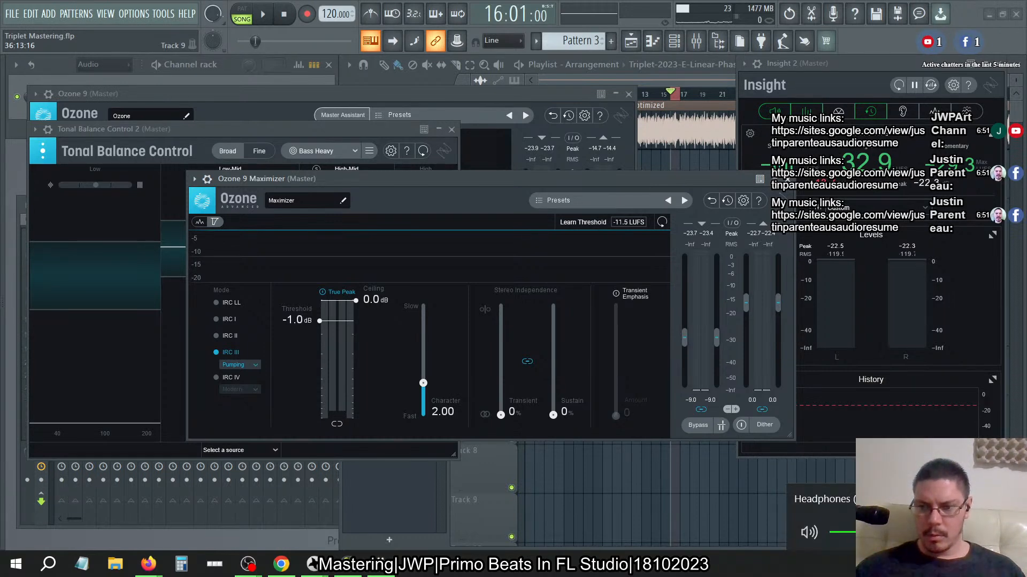
click(937, 564)
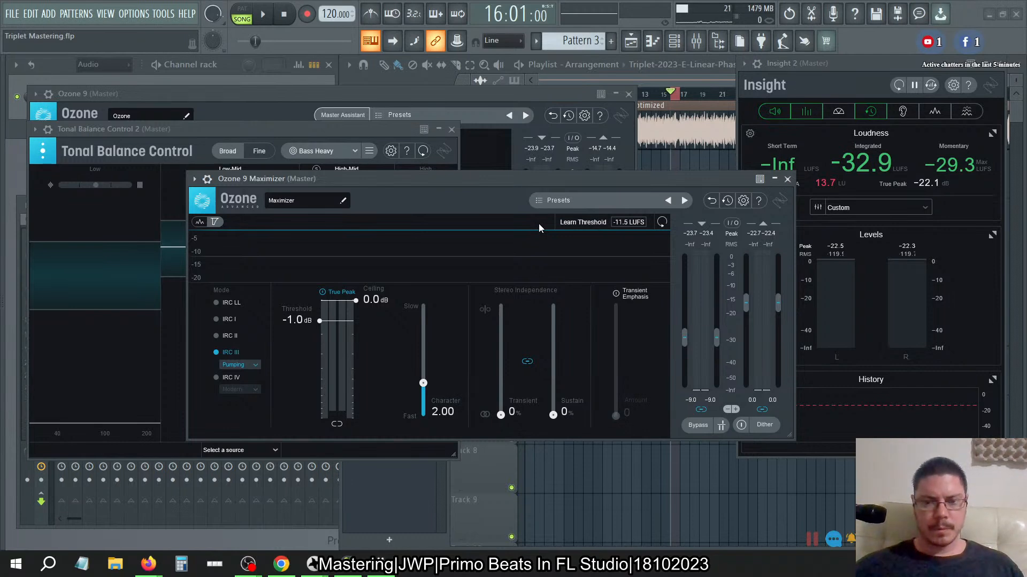
- Check the BandLab show page, the DLive chat and the next stream chat with its user list
key(alt+Tab)
key(Tab)
key(Tab)
key(Tab)
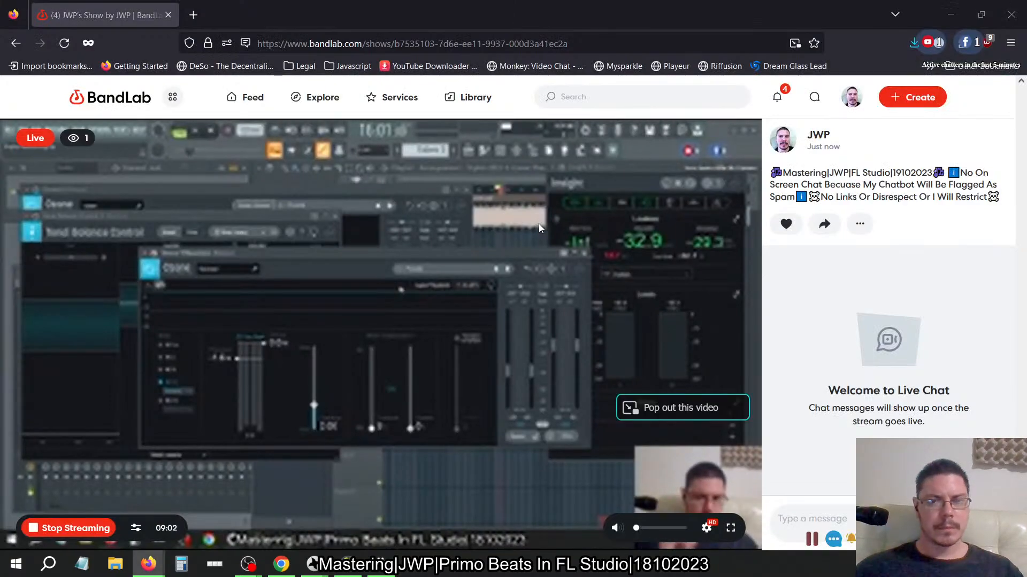
key(alt+Tab)
key(alt+Tab)
key(ctrl+Tab)
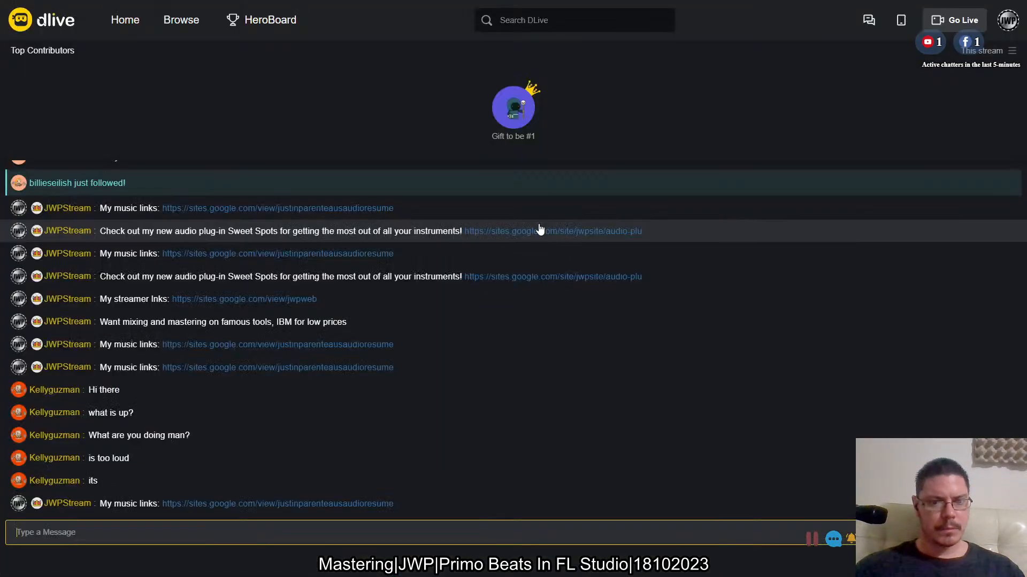
key(ctrl+Tab)
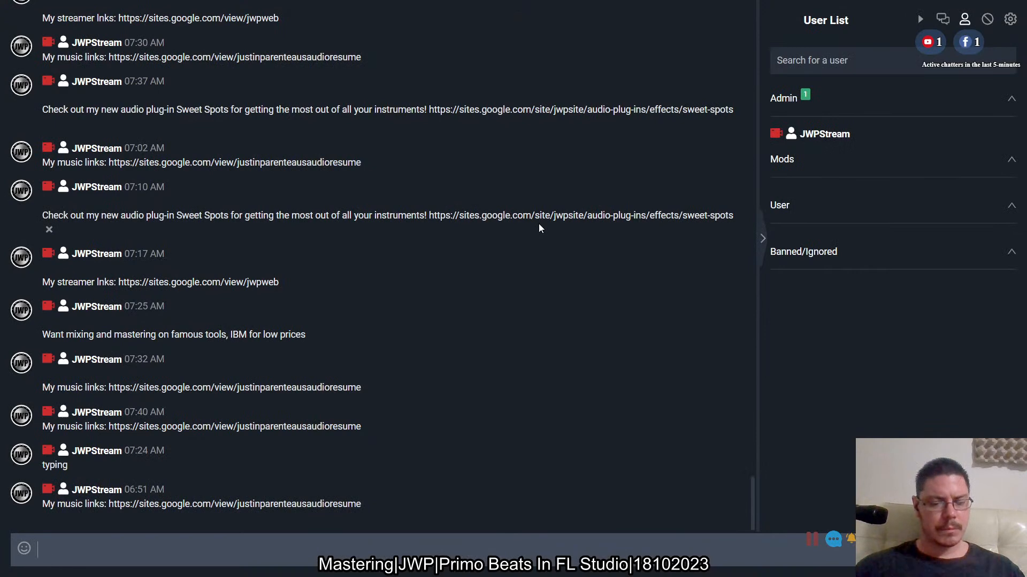
double_click(895, 357)
click(798, 1)
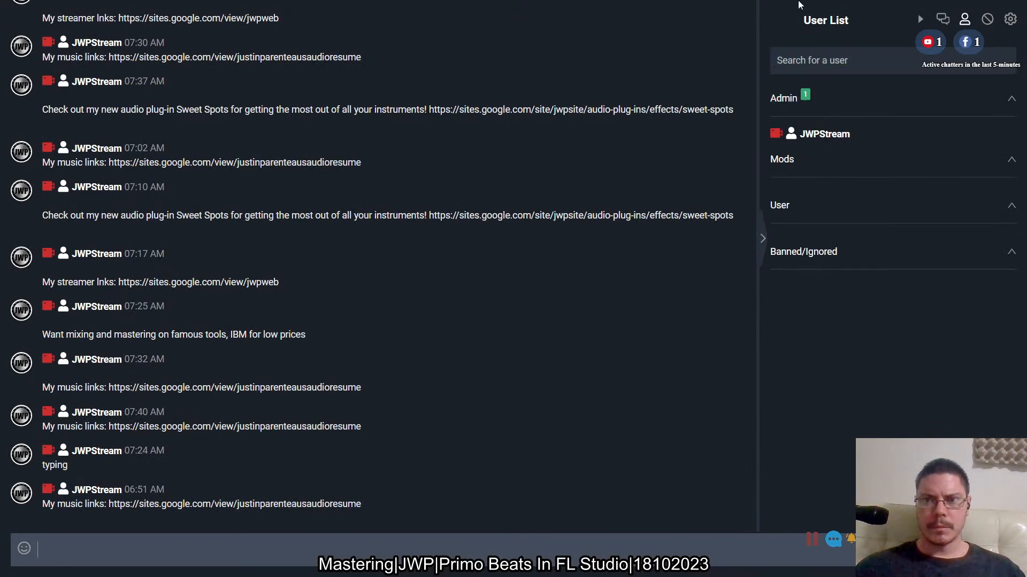
- Go to the personal profile's Facebook live page and pause its stream playback
key(ctrl+Tab)
key(ctrl+Tab)
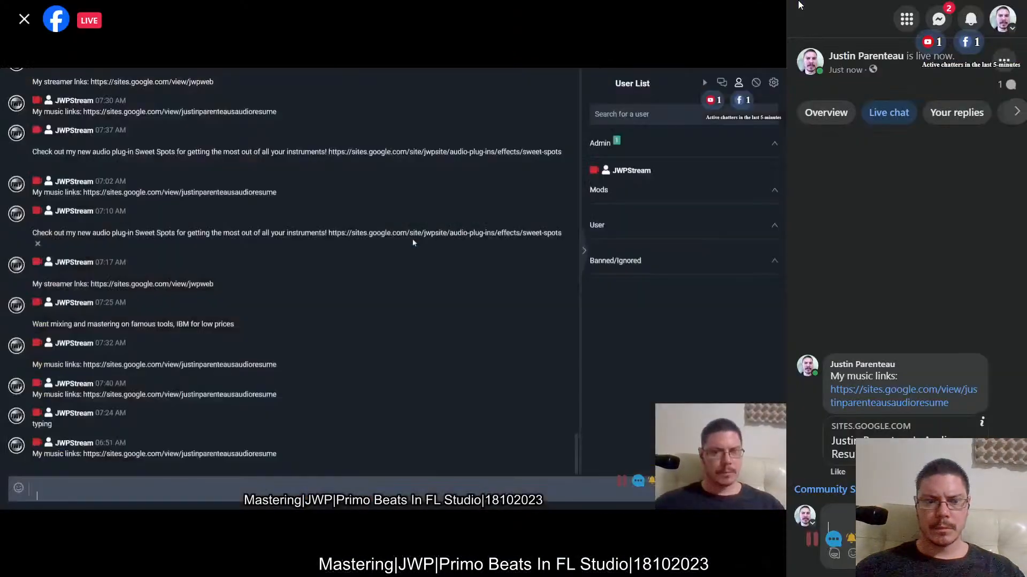
click(14, 522)
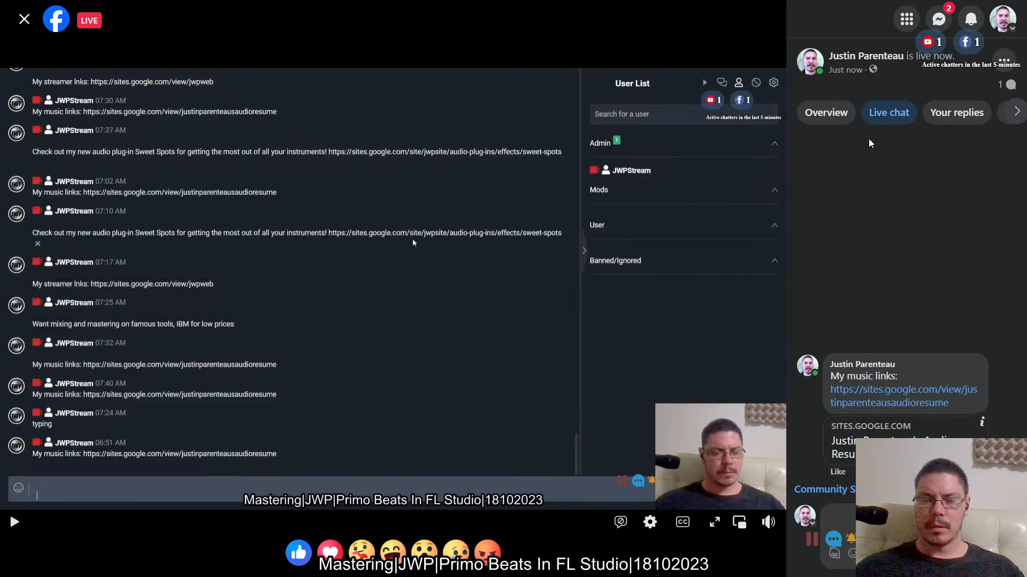
- Examine the JWP Meta Facebook live page, the YouTube live chat and the remaining stream chat pages
key(ctrl+Tab)
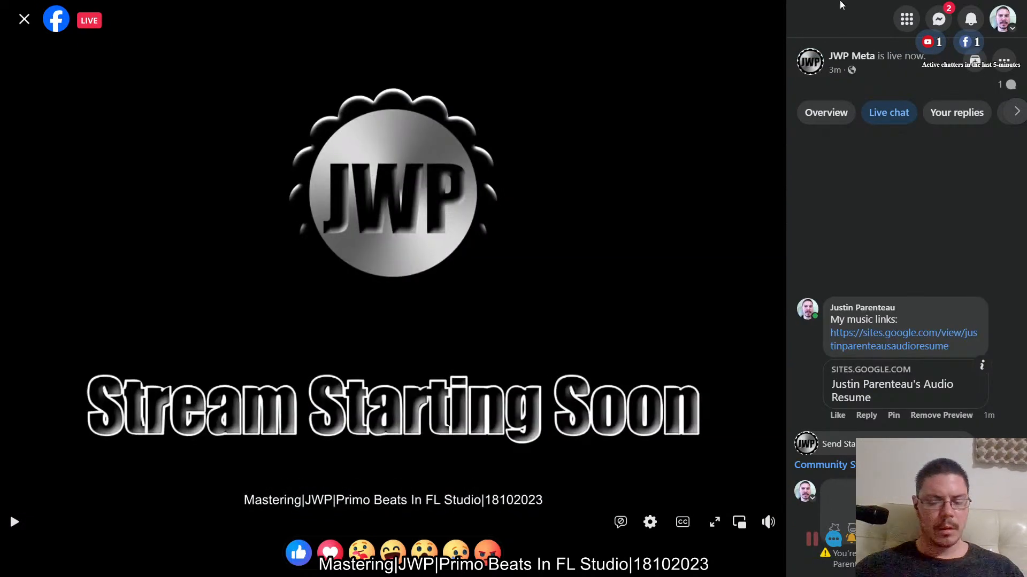
key(ctrl+Tab)
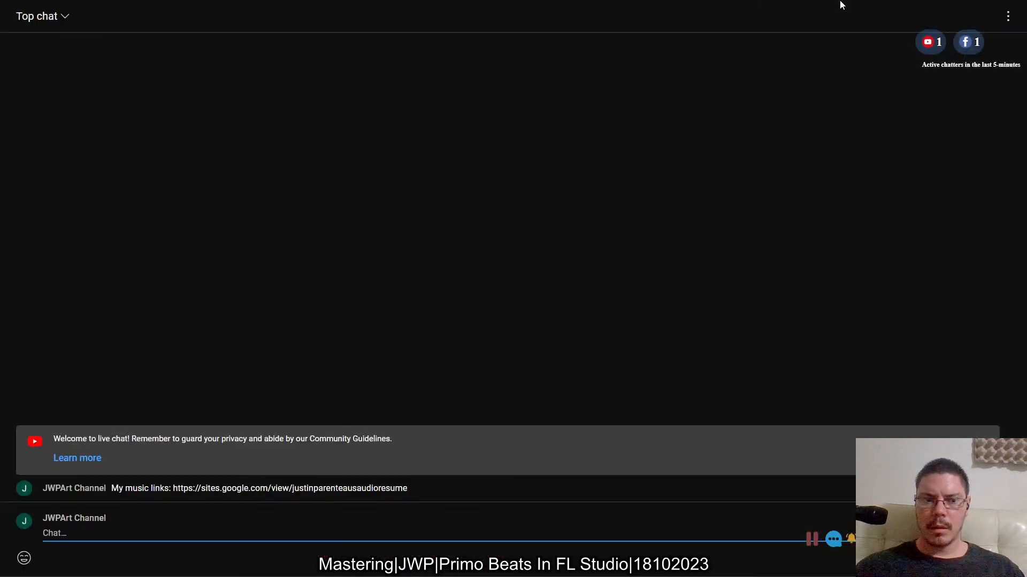
key(ctrl+Tab)
key(ctrl+Tab)
key(ctrl+Tab)
key(ctrl+Tab)
key(ctrl+Tab)
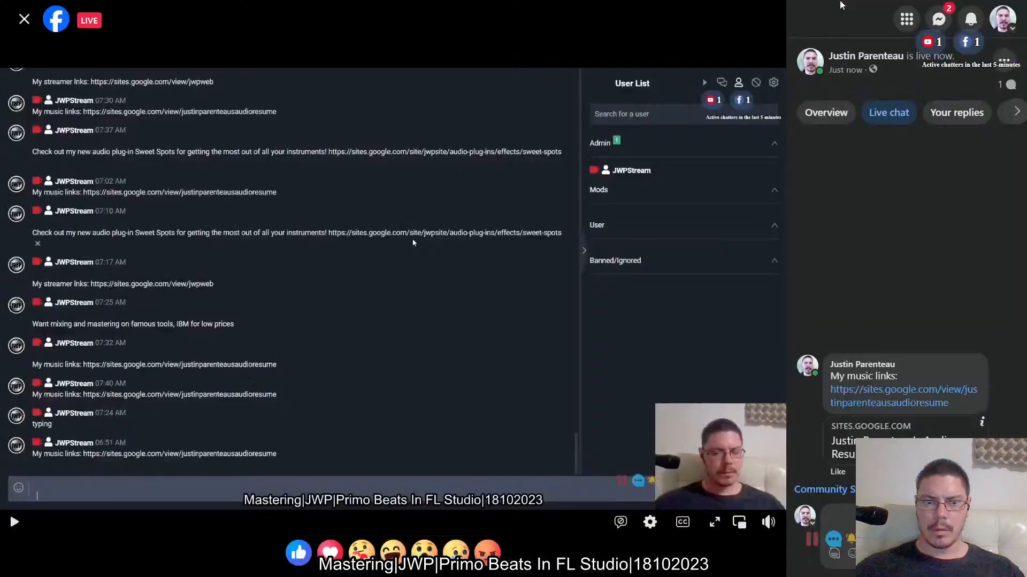
key(ctrl+Tab)
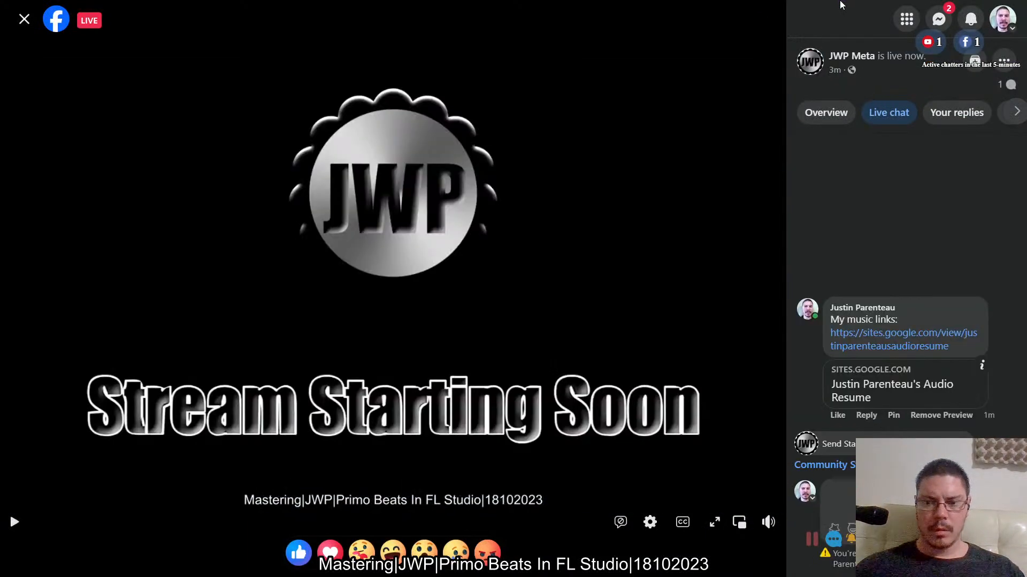
- Switch to FL Studio and play a short passage of the track, stopping playback again
key(alt+Tab)
key(alt+Tab)
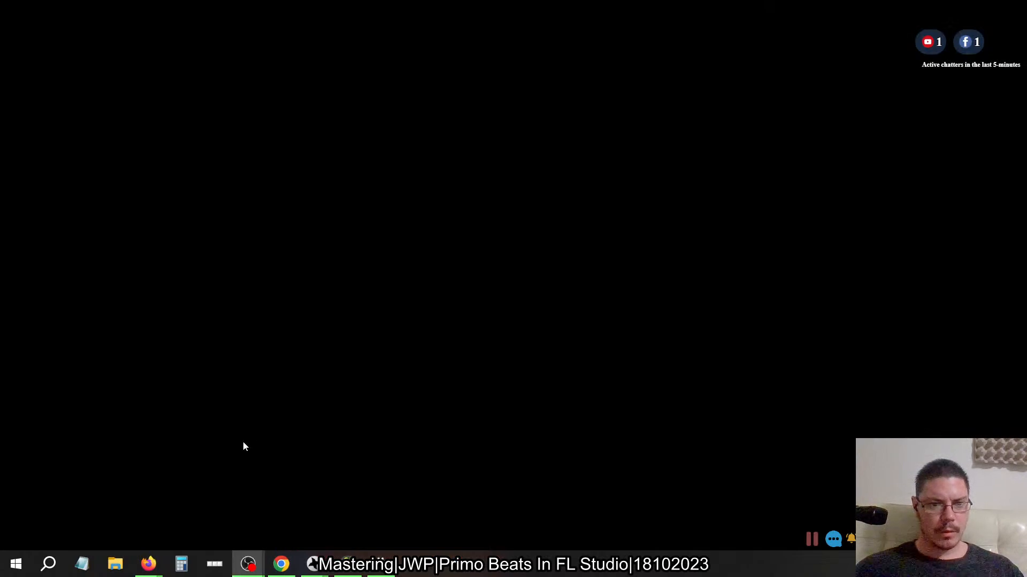
key(alt+Tab)
key(alt+Tab)
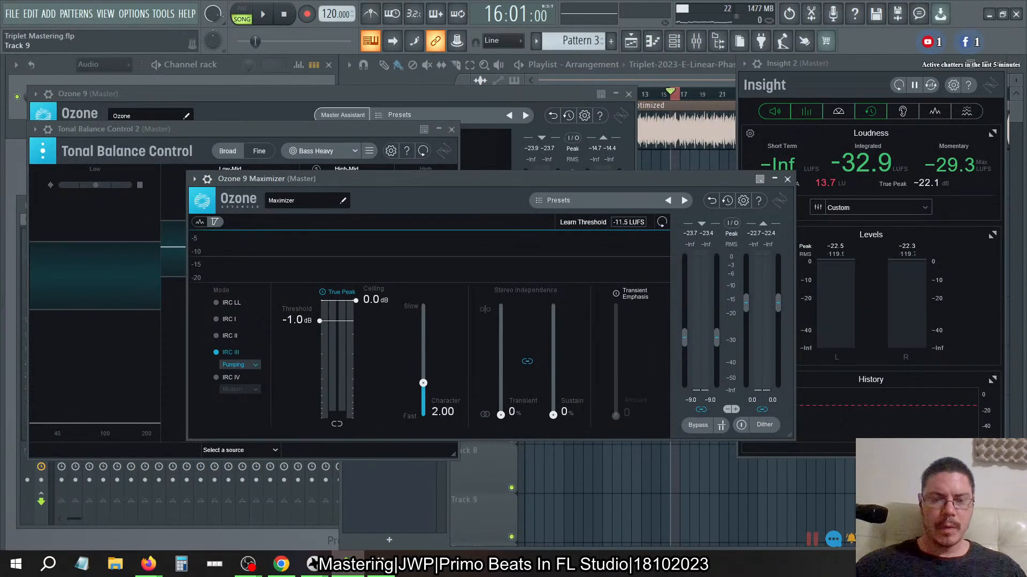
key(space)
click(285, 16)
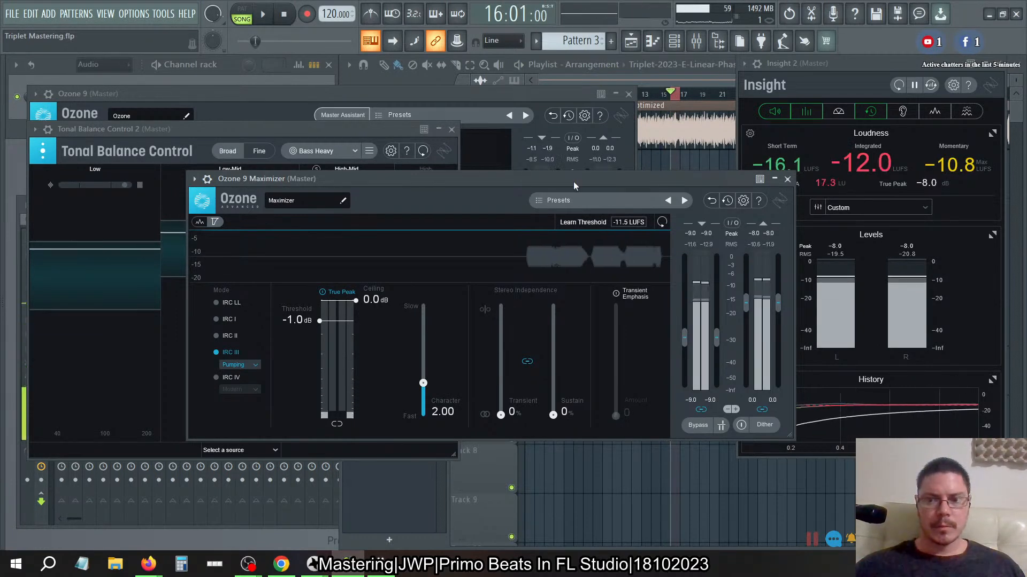
- Return to the personal profile's Facebook live page, resume the stream playback briefly and pause it again
key(alt+Tab)
key(alt+Tab)
key(alt+Tab)
key(alt+Tab)
key(alt+shift+Tab)
key(alt+shift+Tab)
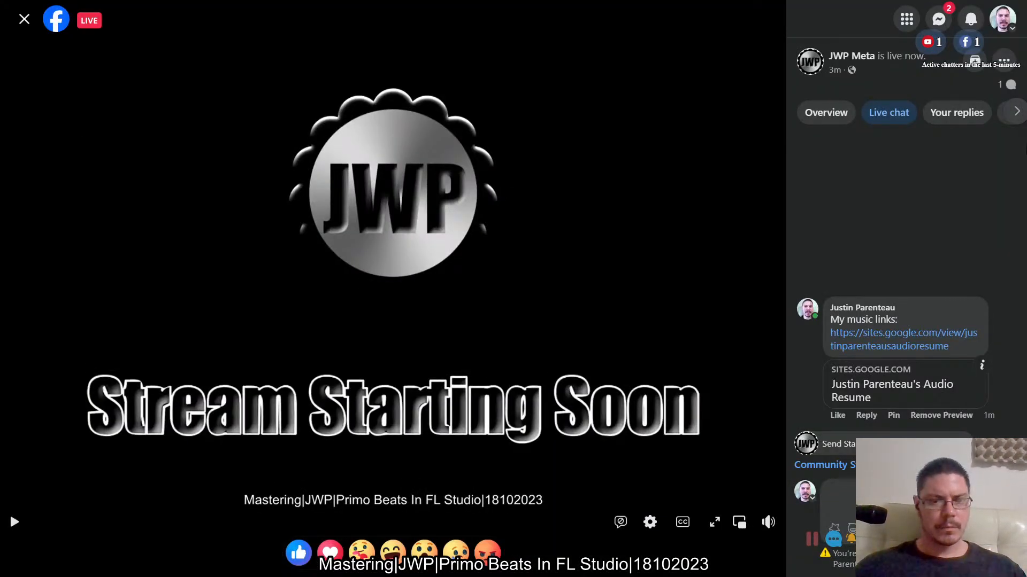
click(14, 523)
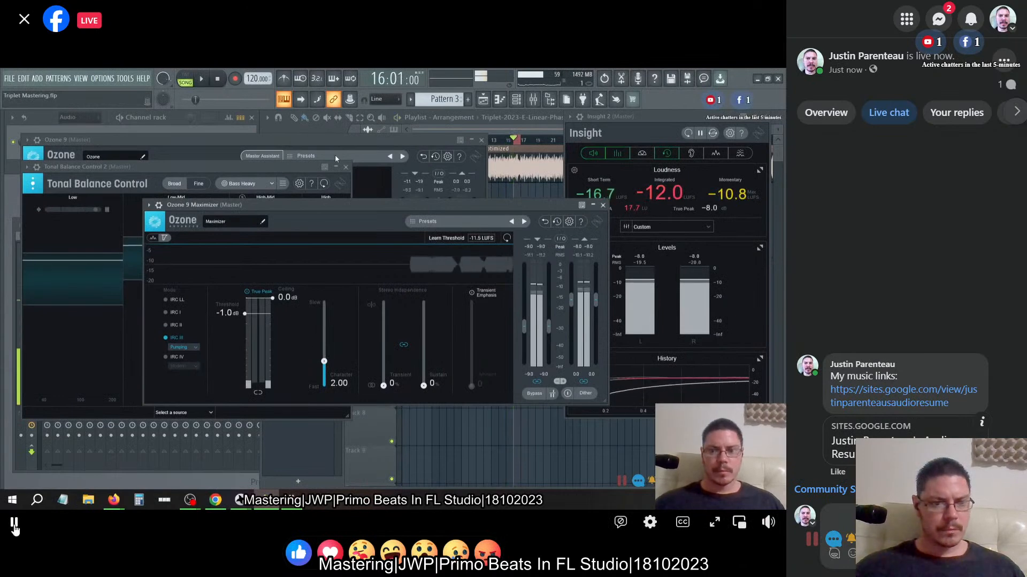
click(15, 525)
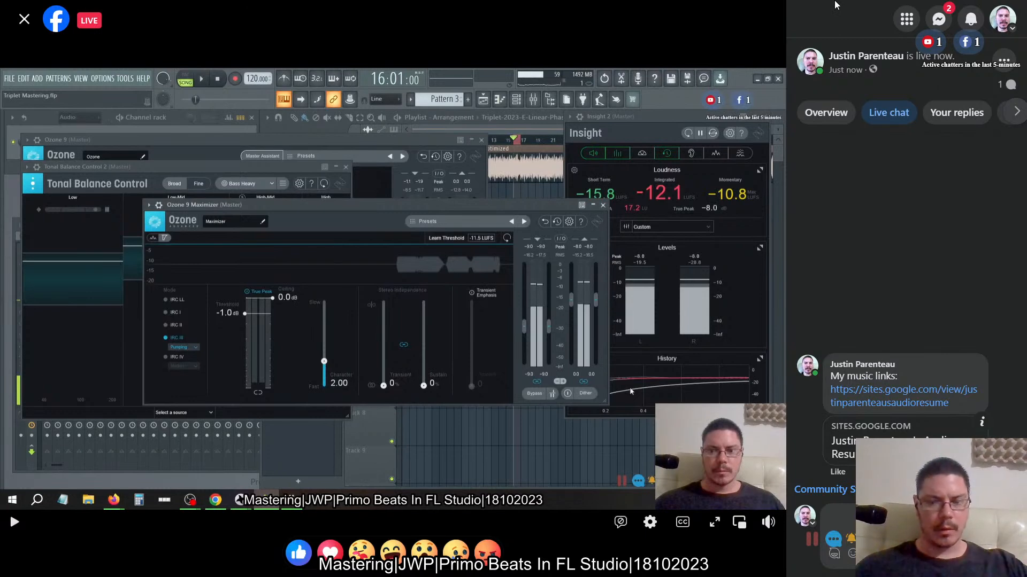
- Search Windows for "discord" and launch Discord
key(super)
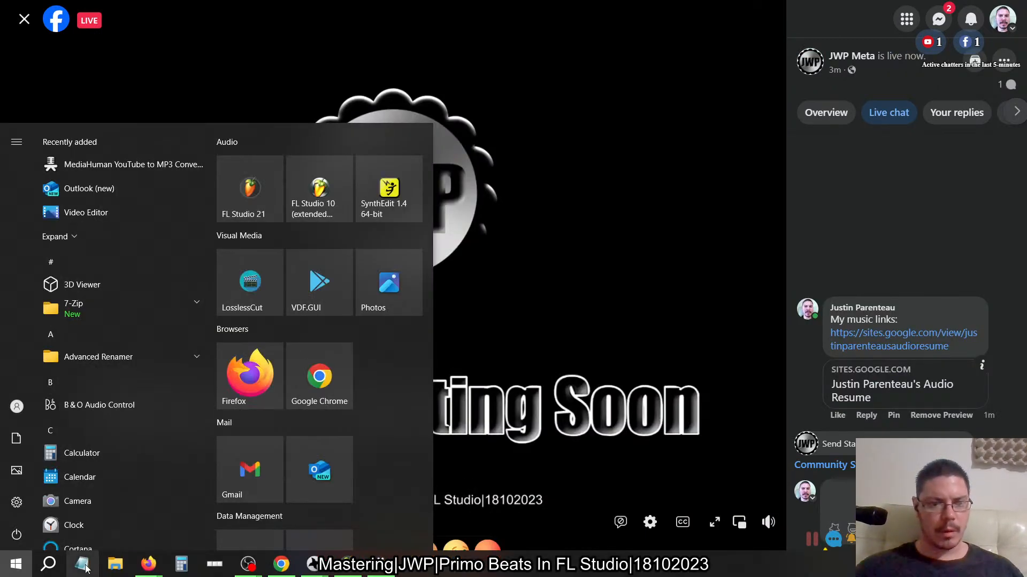
click(54, 572)
text(discord)
key(Return)
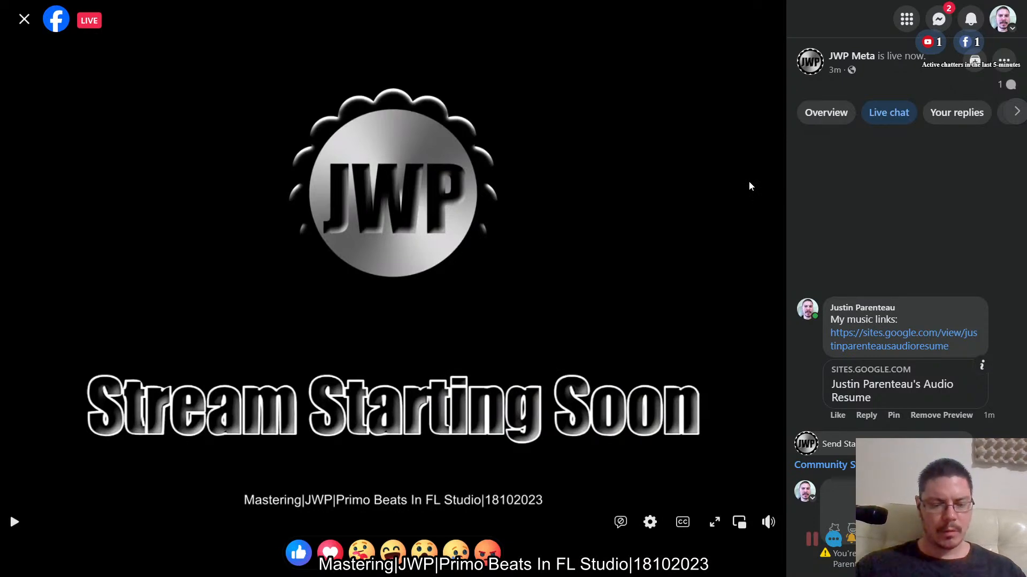
- Check the YouTube live chat again and return to the JWP Meta Facebook live page
key(ctrl+Tab)
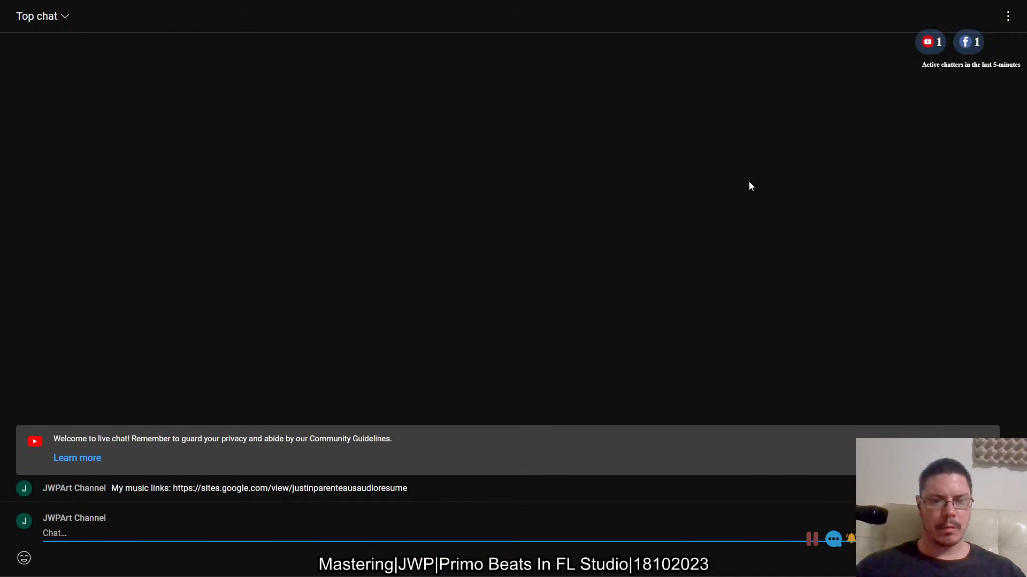
key(ctrl+shift+Tab)
key(ctrl+shift+Tab)
key(ctrl+Tab)
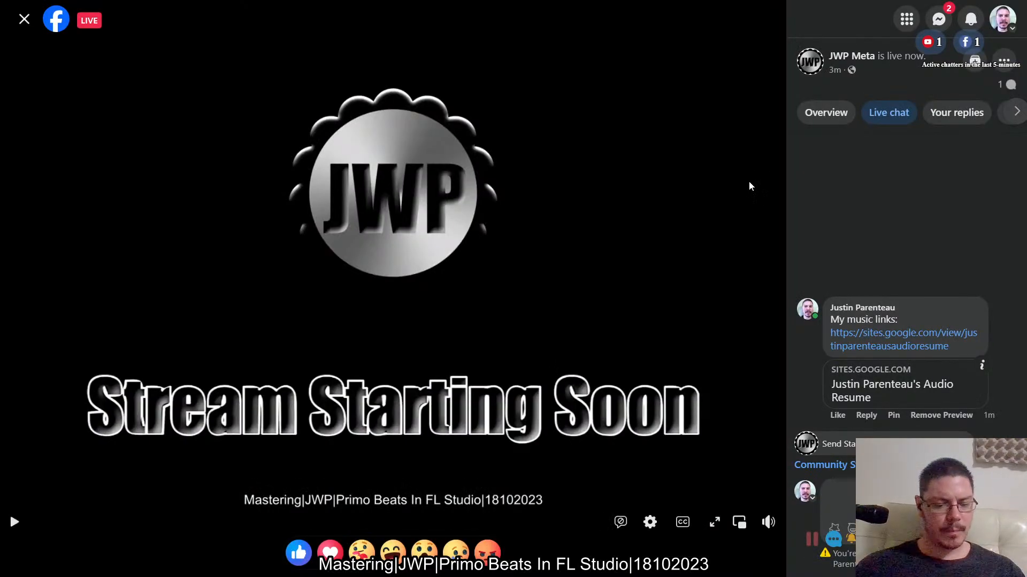
- Switch to the Windows Settings window and close it
key(alt+Tab)
key(alt+Tab)
key(alt+Tab)
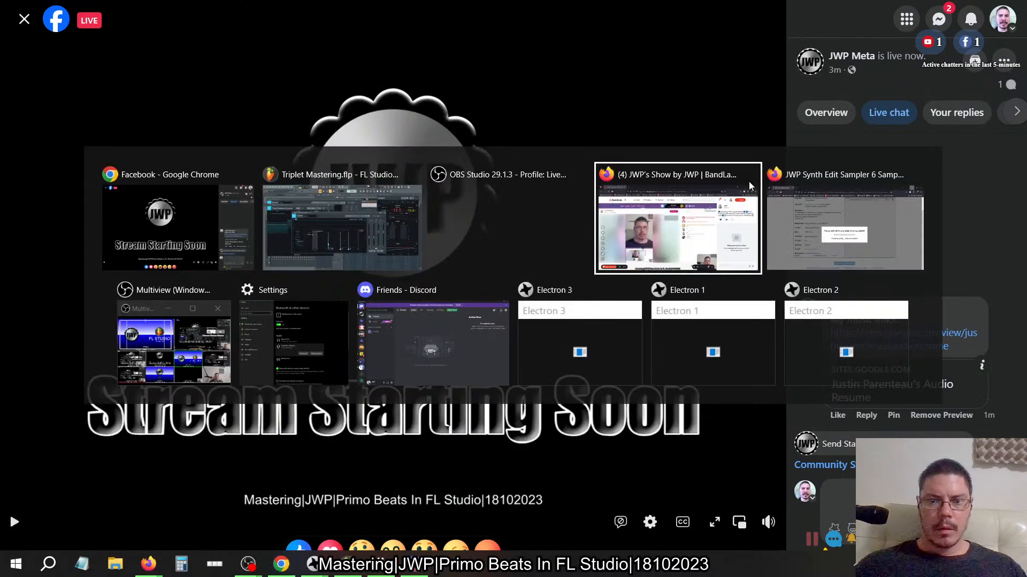
key(alt+Tab)
key(alt+Tab)
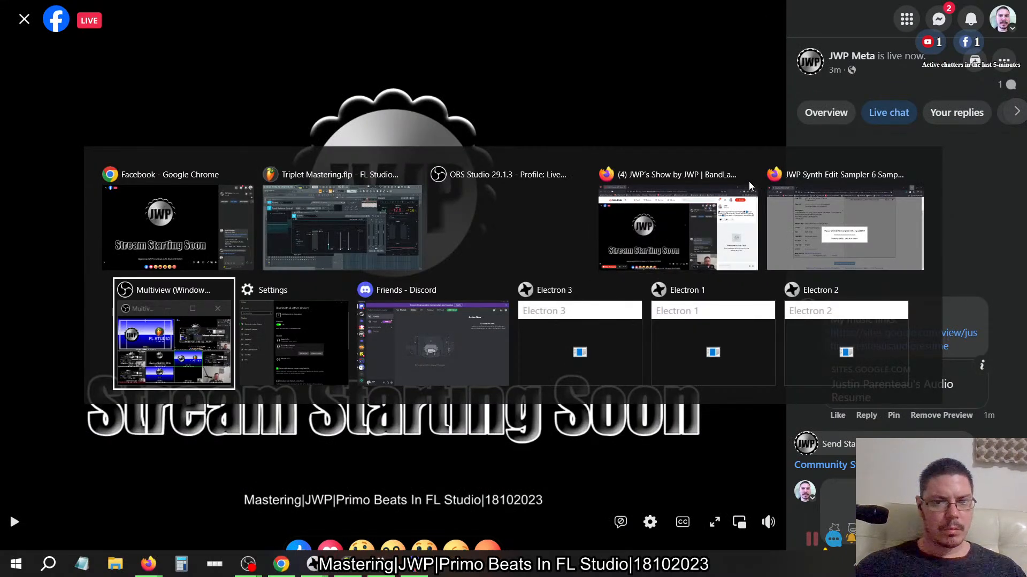
key(alt+Tab)
key(alt+F4)
- Switch to the Internet Archive video in Firefox, play it briefly from about 24:17 and close that browser window
key(alt+Tab)
key(alt+Tab)
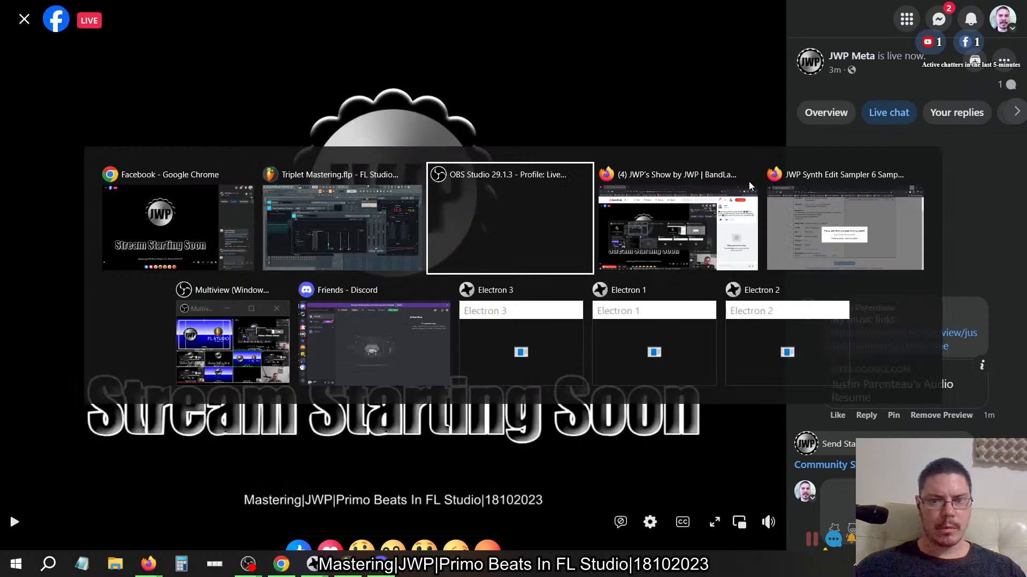
key(alt+Tab)
key(alt+Tab)
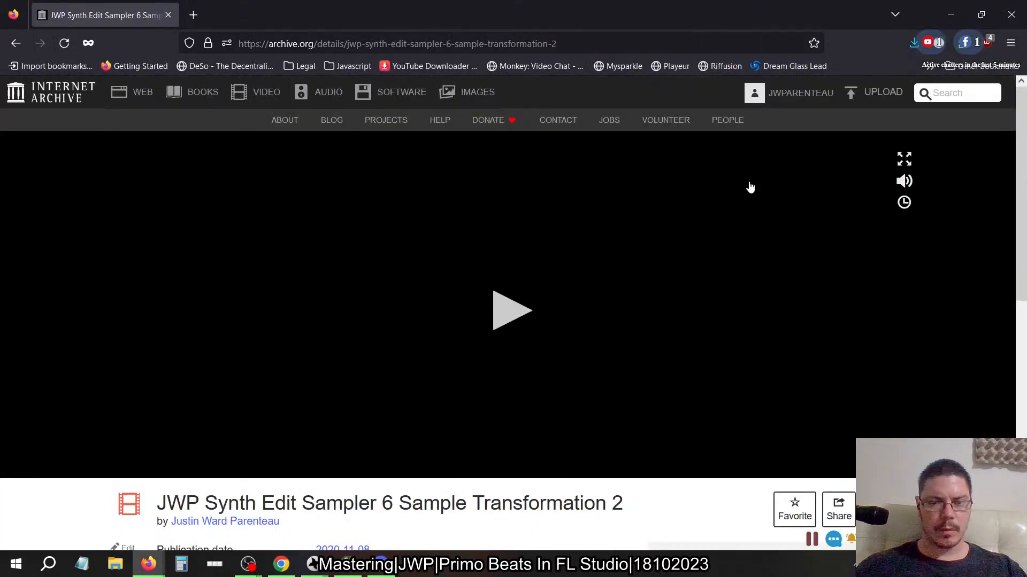
key(alt)
click(505, 354)
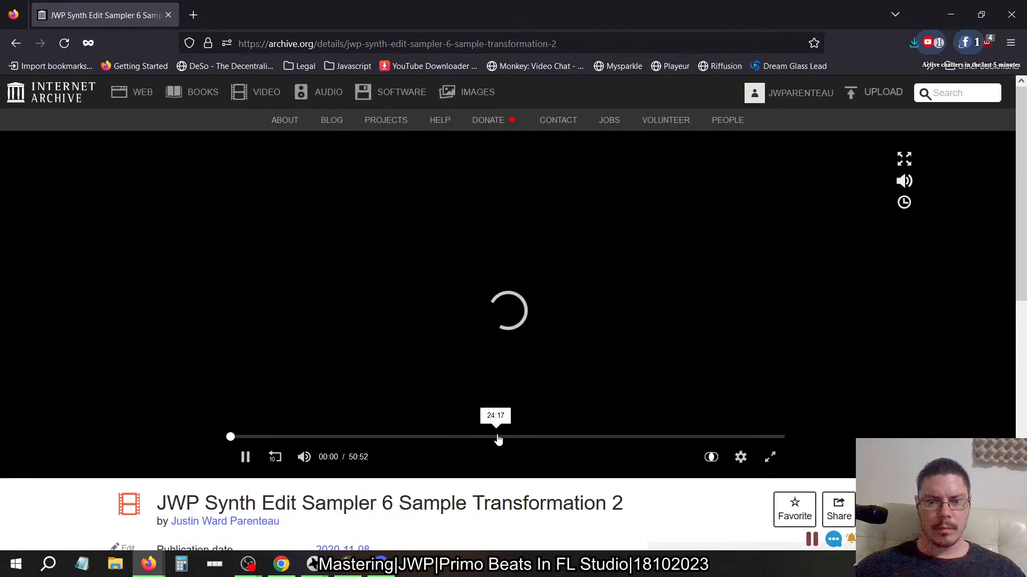
click(497, 438)
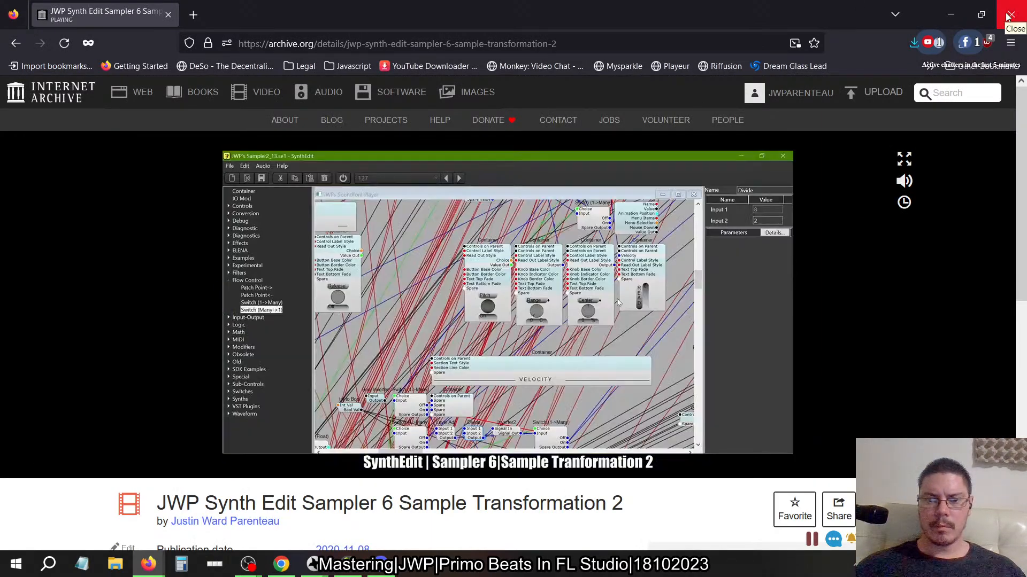
click(1009, 15)
- Switch to Discord and open the social-stream-ninja channel of the VDO.Ninja server
key(alt+Tab)
key(alt+Tab)
key(alt+Tab)
key(alt+Tab)
key(alt+Tab)
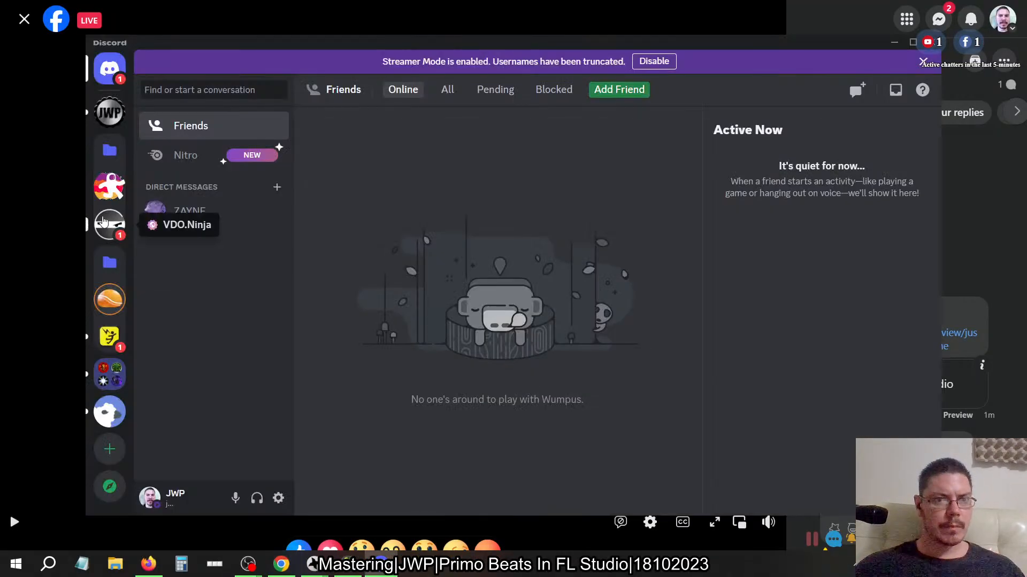
click(103, 222)
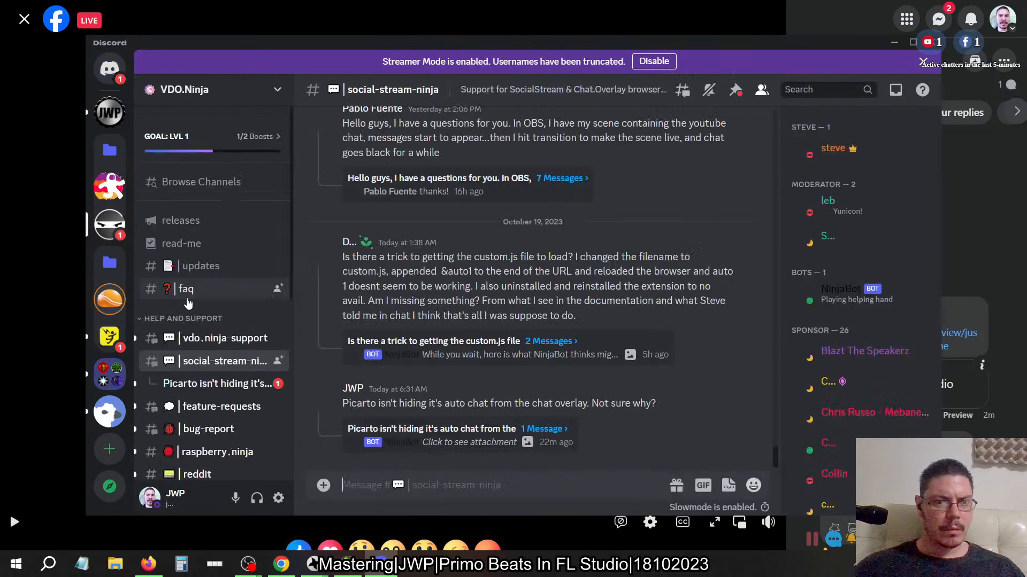
- Post "Social Stream is unpausing my facebook videom feed in the back ground!?" in the channel and dismiss the Streamer Mode banner
mouse_move(197, 376)
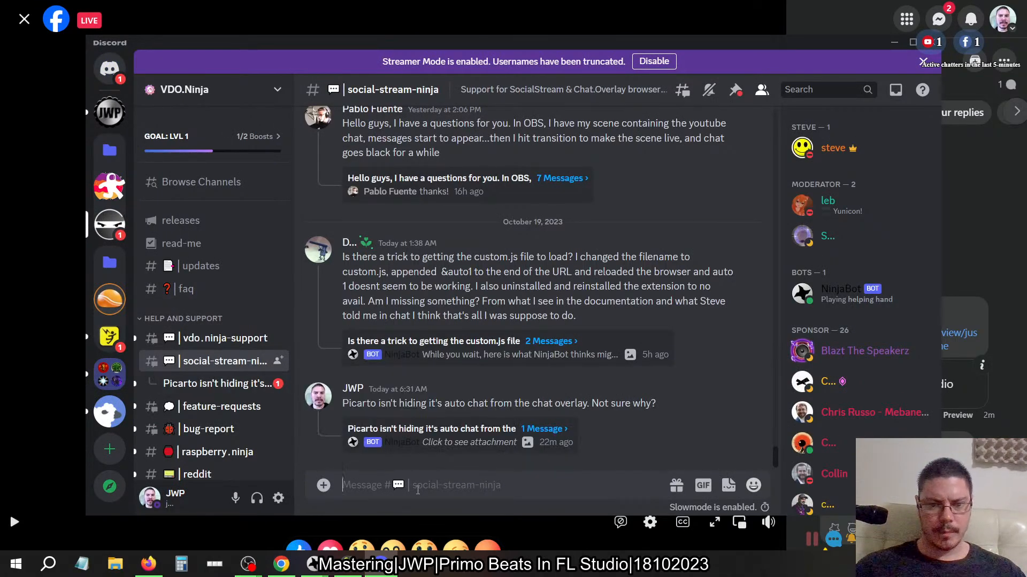
text(Soca)
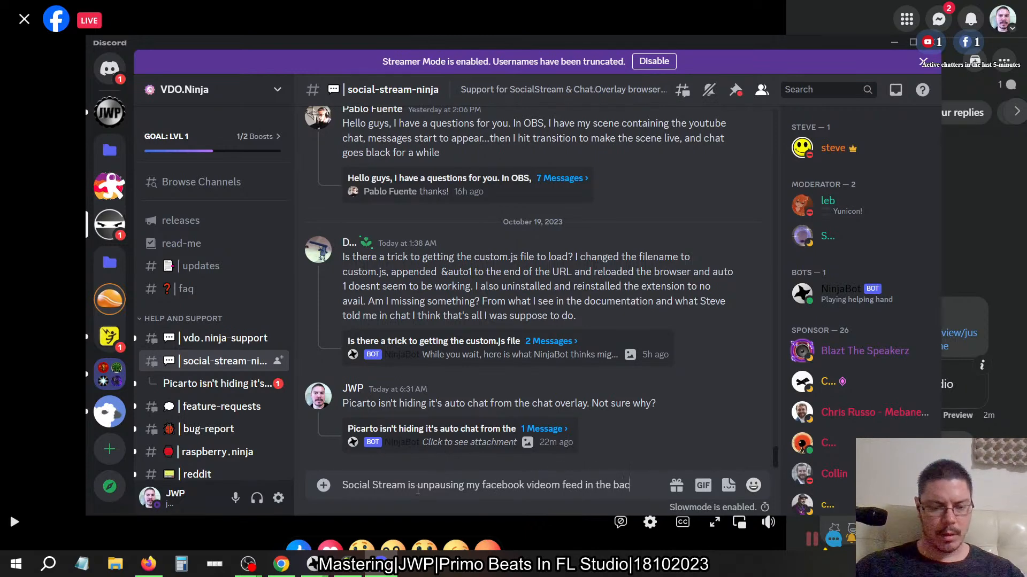
text(und)
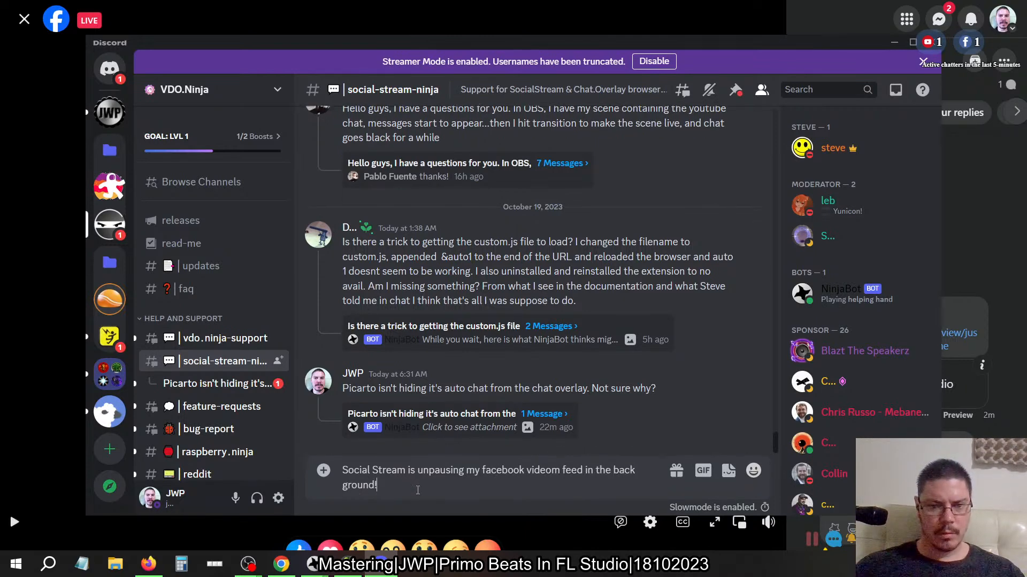
text(!?)
key(Return)
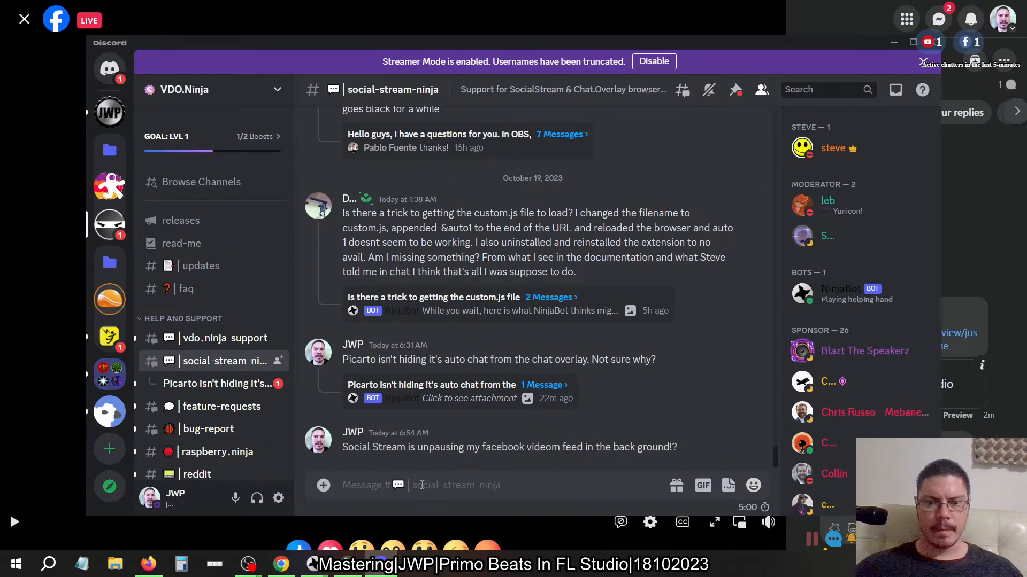
click(923, 61)
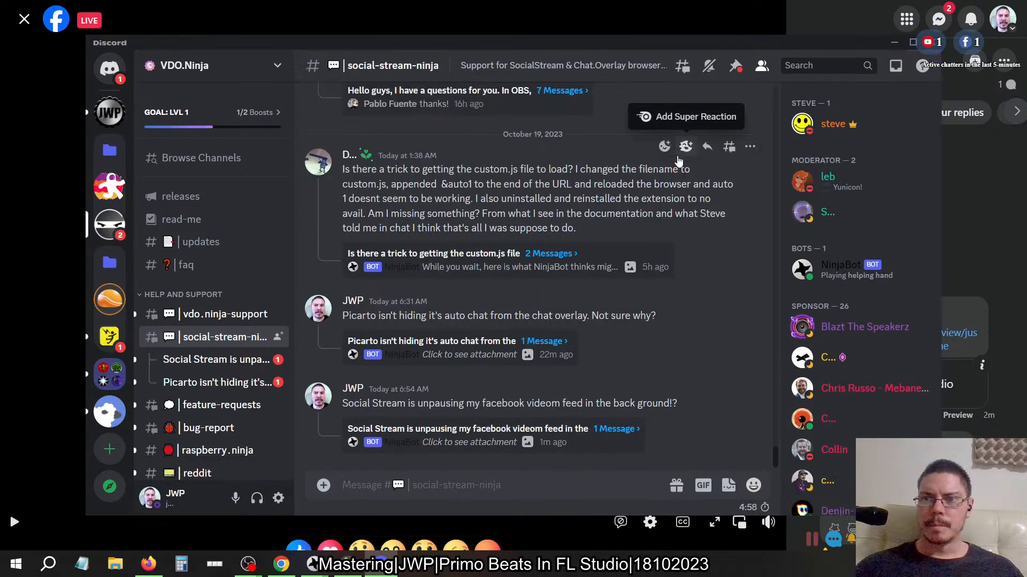
- Return to FL Studio, check the headphone volume, start playing the track and show the mixer
key(alt+Tab)
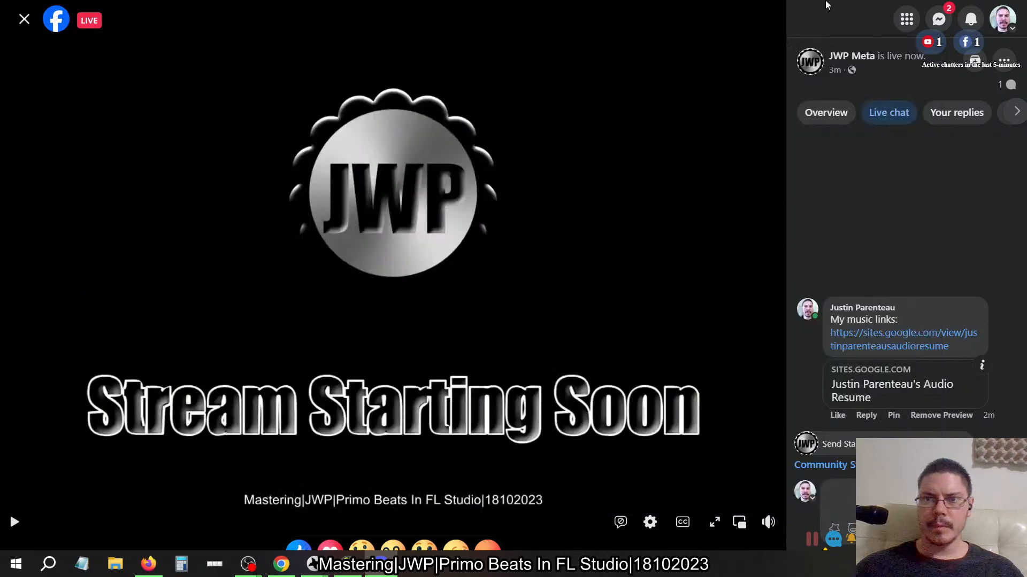
key(alt+Tab)
key(alt+Tab)
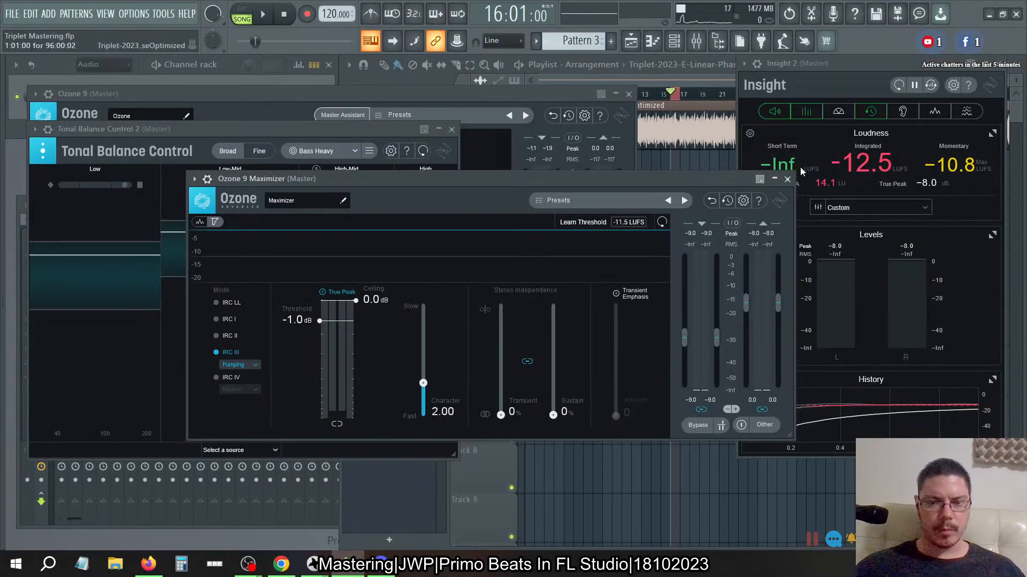
click(928, 564)
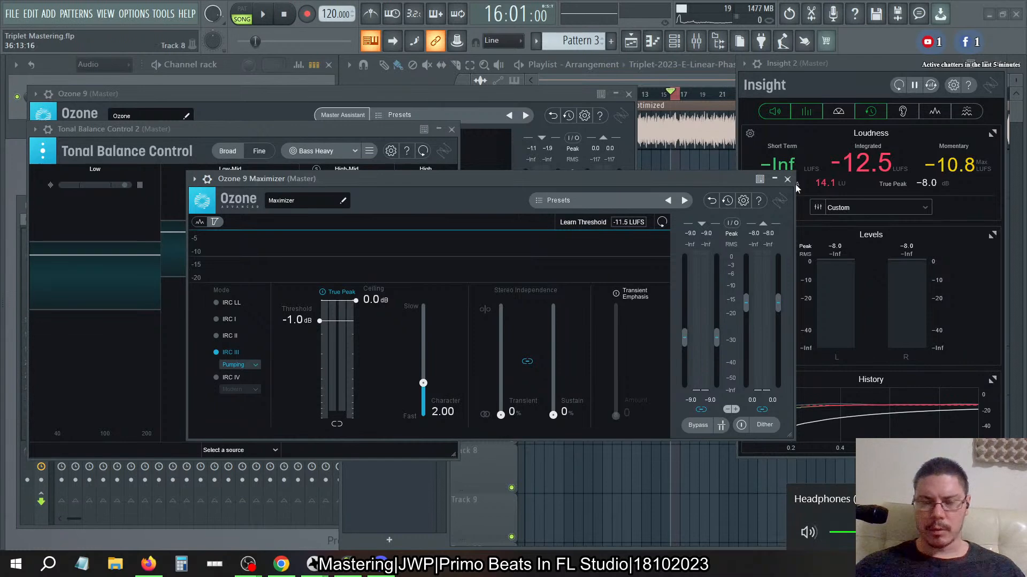
click(282, 15)
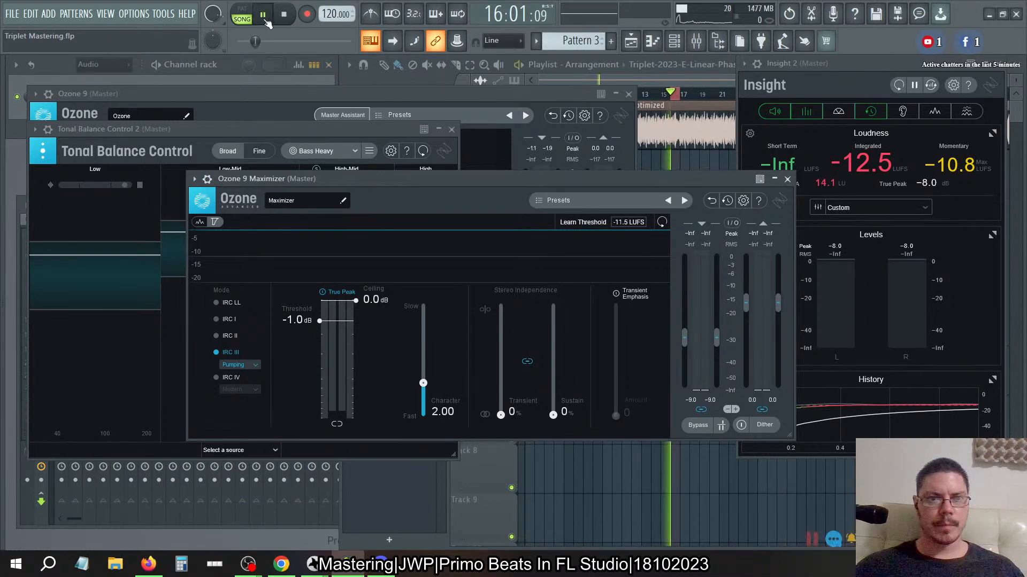
key(space)
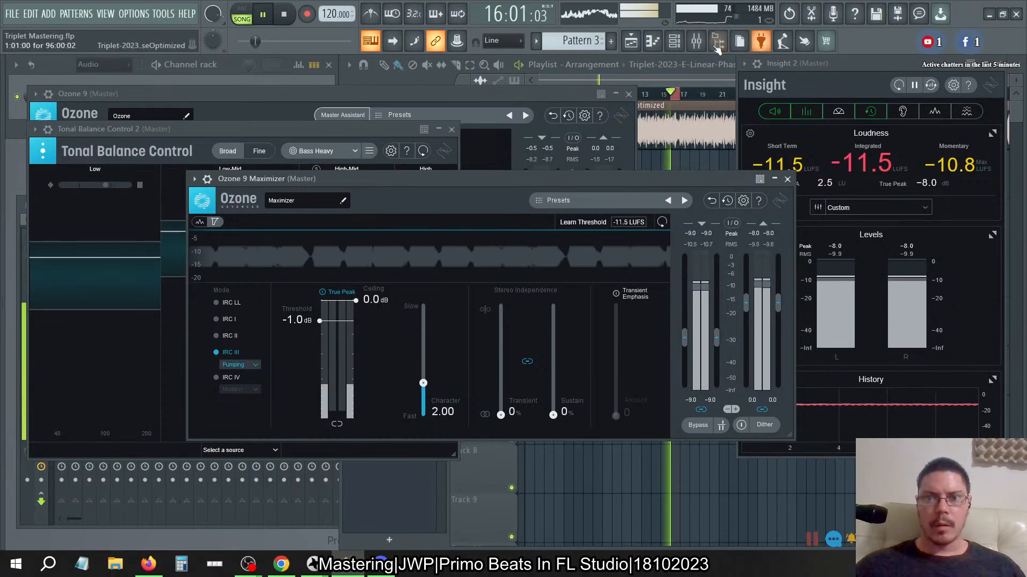
click(696, 41)
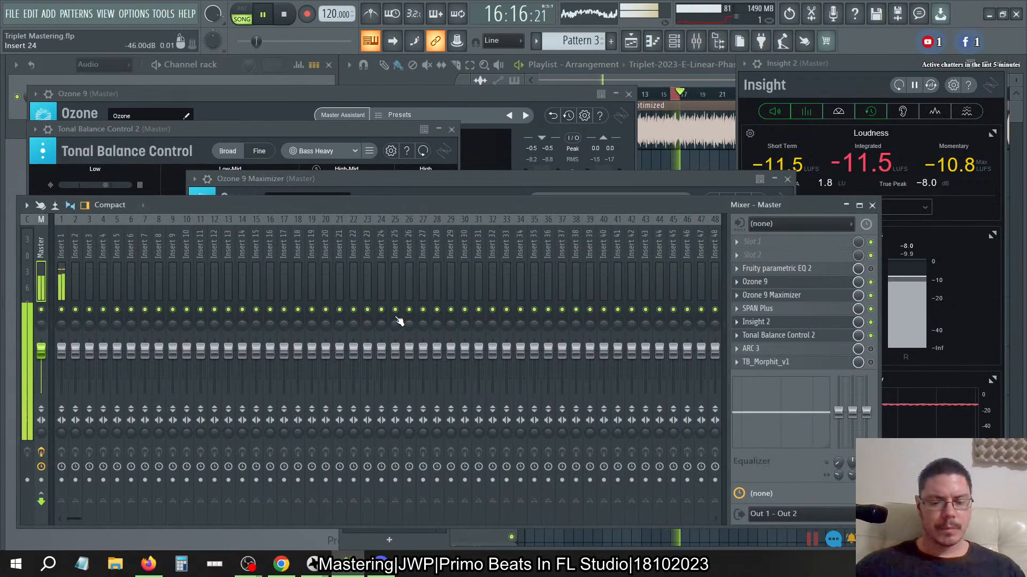
- Switch to the JWP Meta Facebook live page, then pause and mute its stream playback
key(alt+Tab)
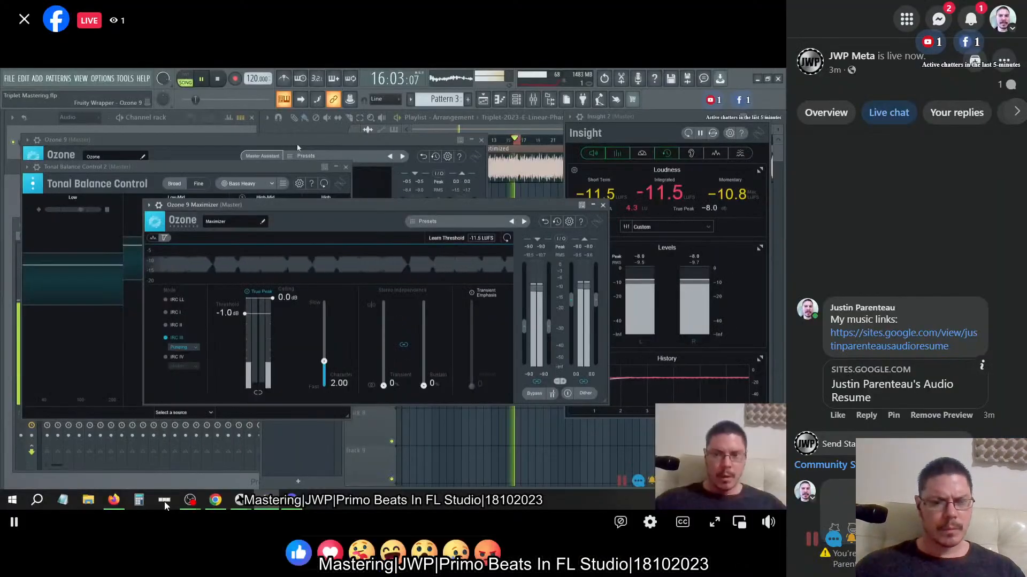
click(15, 523)
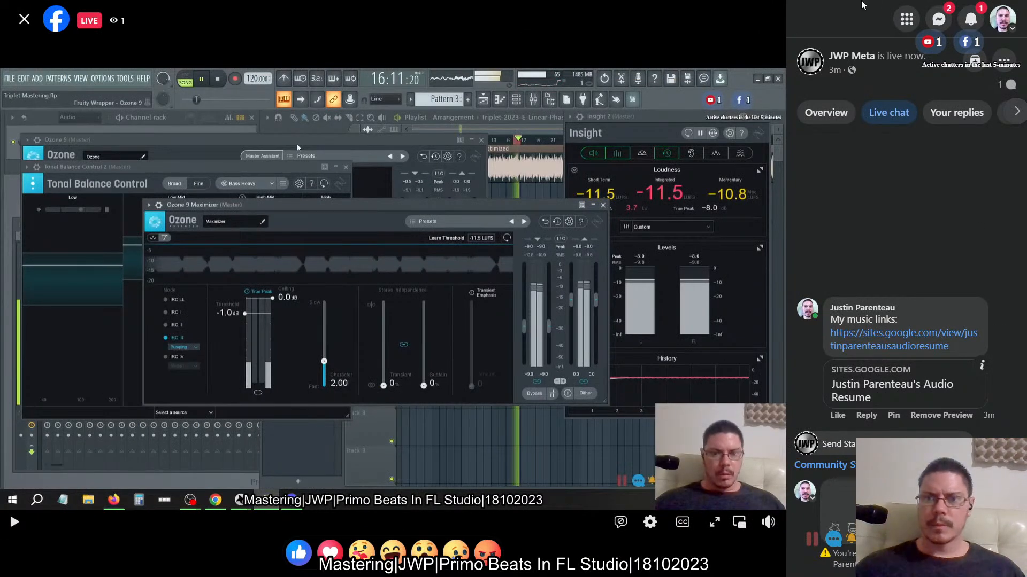
click(769, 523)
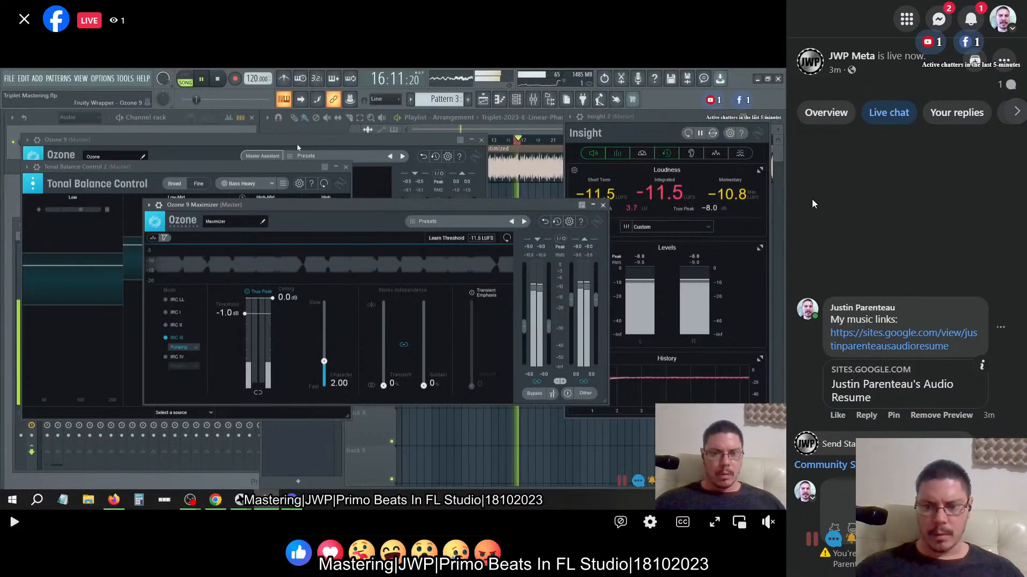
- Back in FL Studio, hide Tonal Balance Control 2 and open TB_Morphit_v1 from the master chain in demo mode
key(alt+Tab)
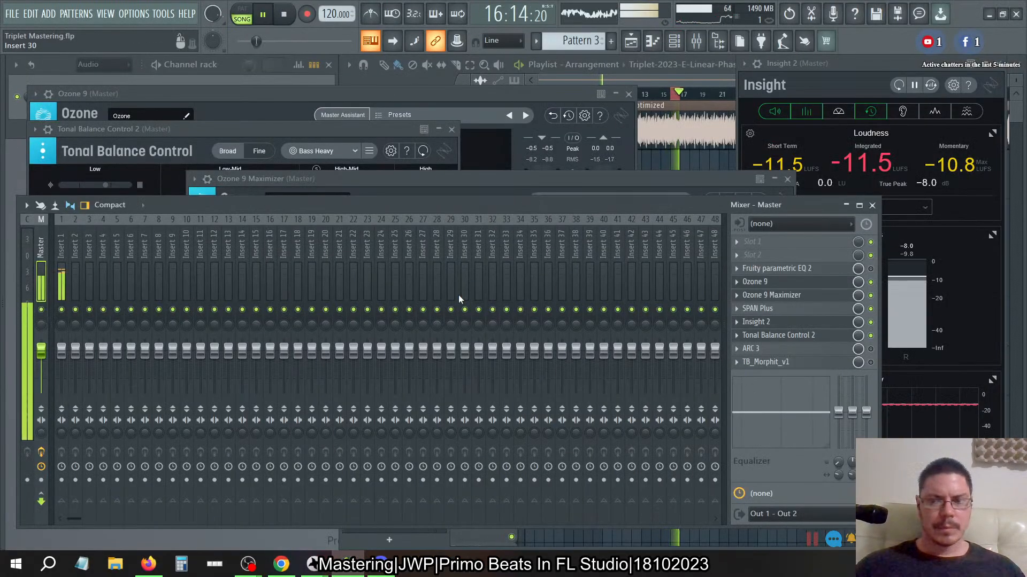
click(833, 339)
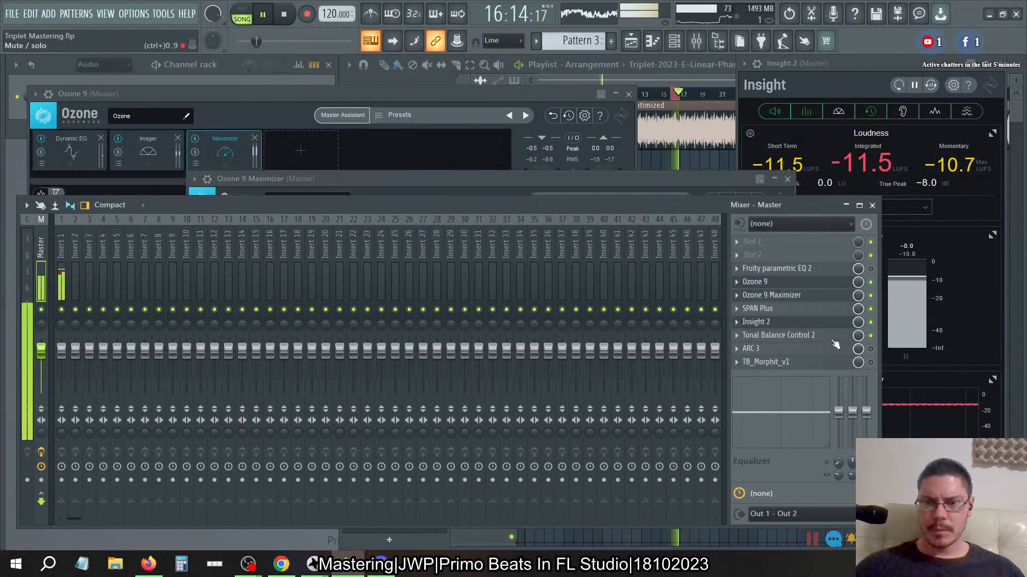
click(829, 362)
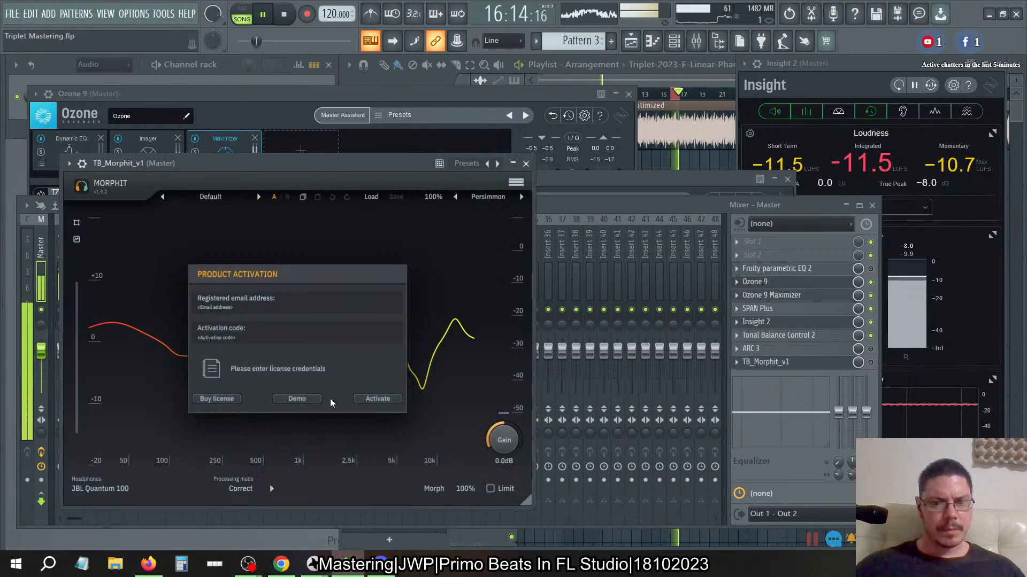
click(295, 400)
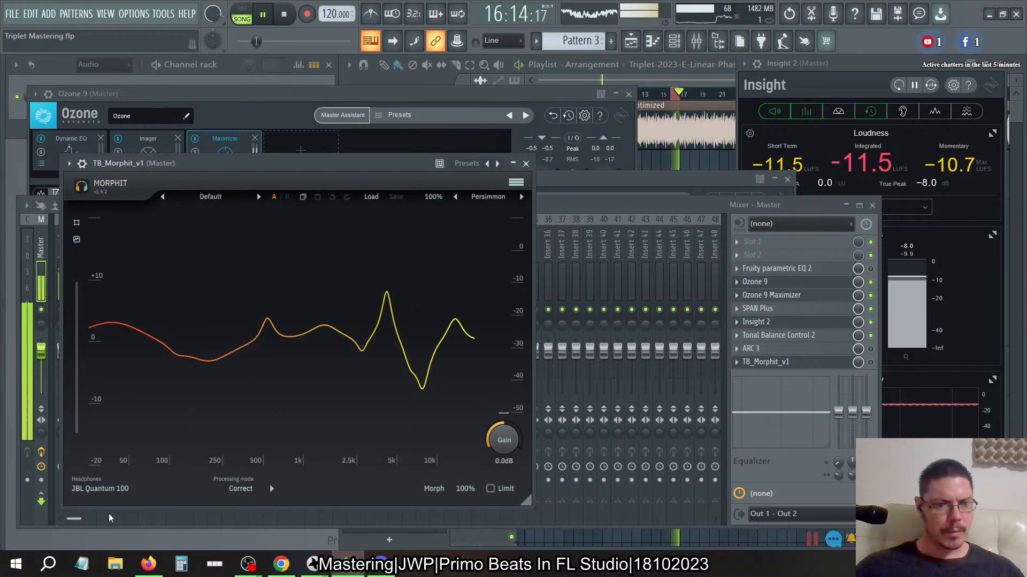
- Search Morphit's headphone list for "beats" and select the Beats Fit Pro model
click(113, 493)
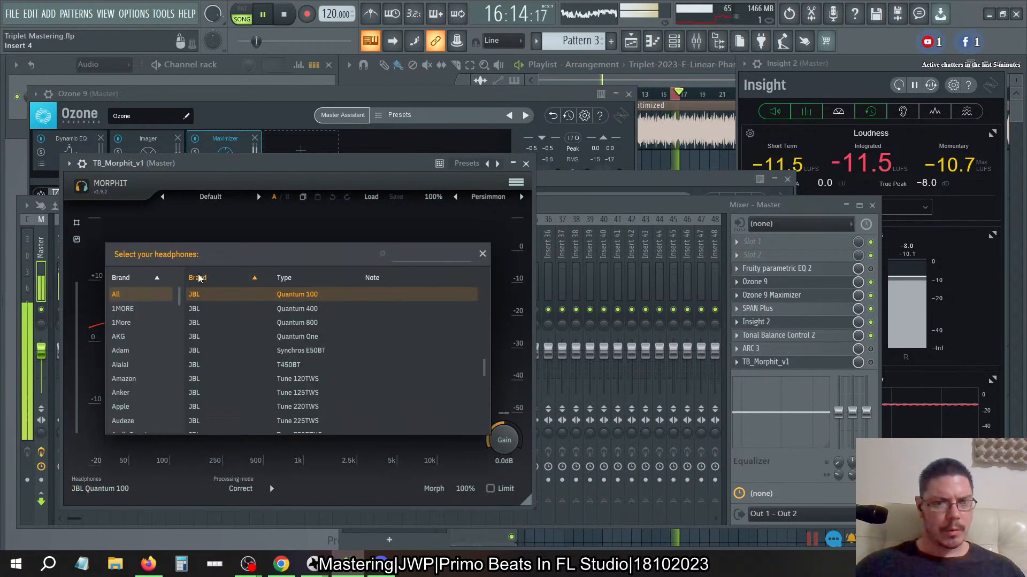
click(417, 254)
text(beats)
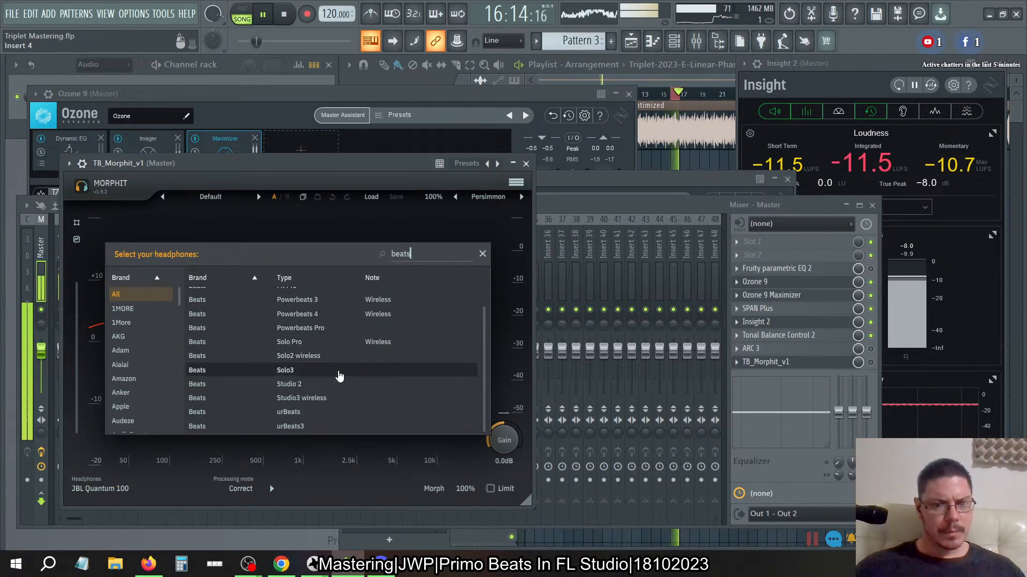
scroll(336, 385, up, 2)
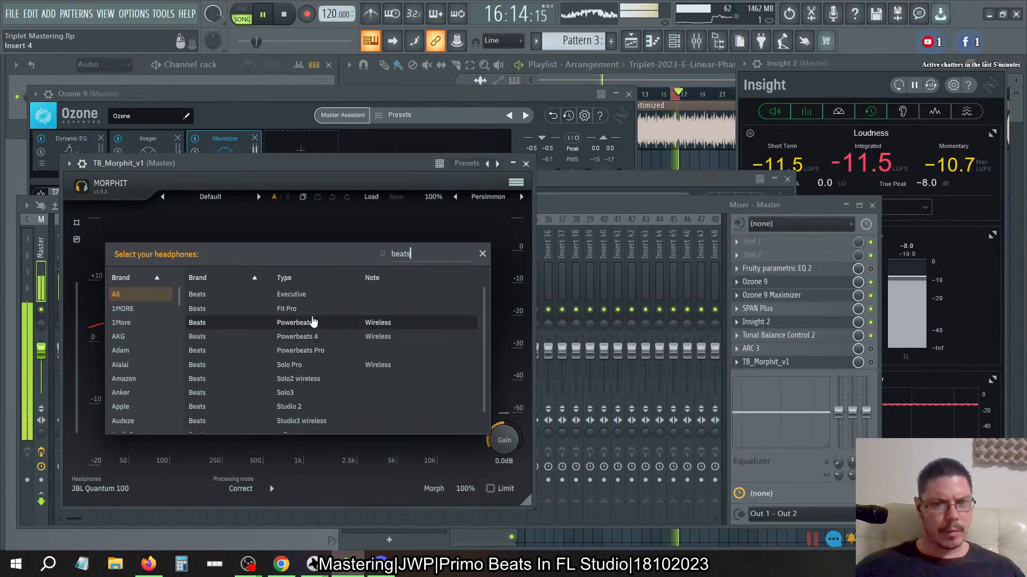
click(303, 312)
click(304, 311)
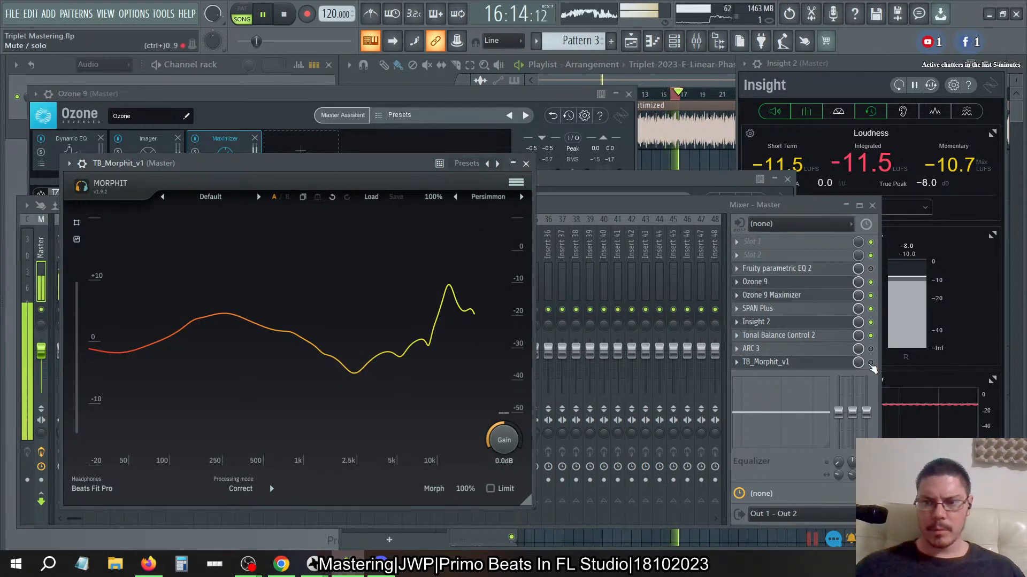
- Enable the TB_Morphit_v1 slot on the master channel, bring its window forward and check the headphone volume
click(610, 252)
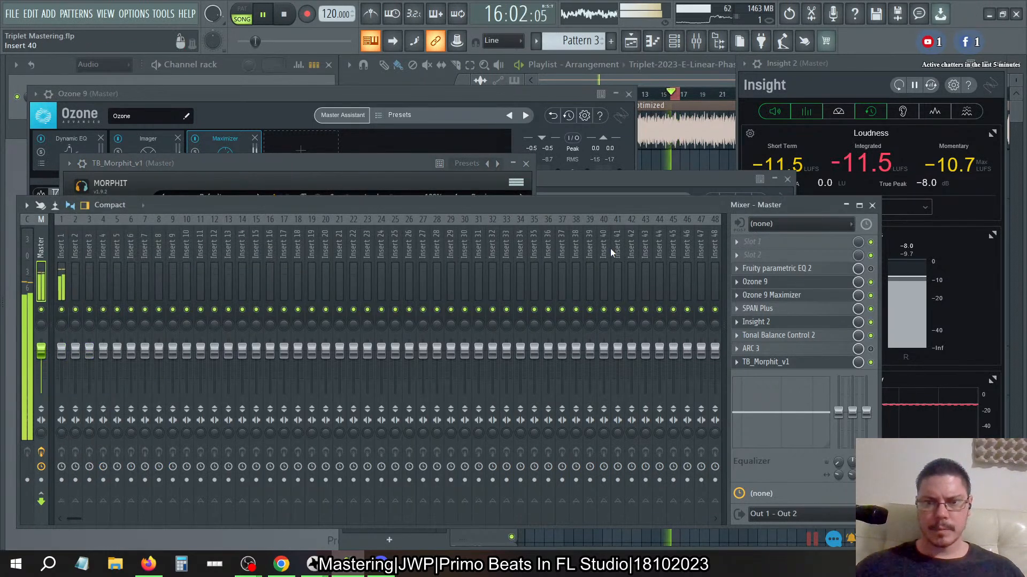
click(405, 160)
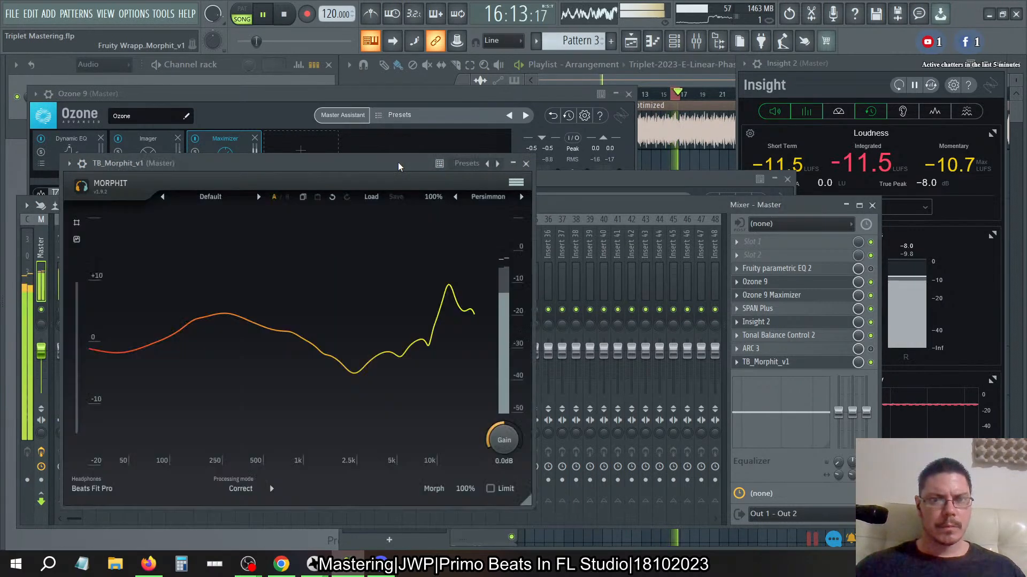
click(931, 565)
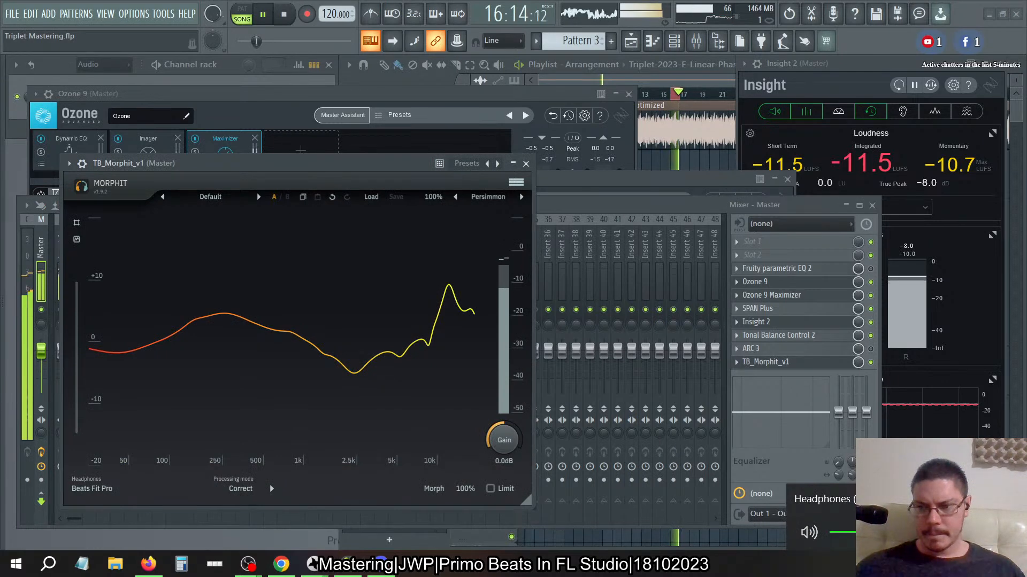
- Bring the Ozone 9 and Insight 2 windows to the front while the track plays
click(493, 103)
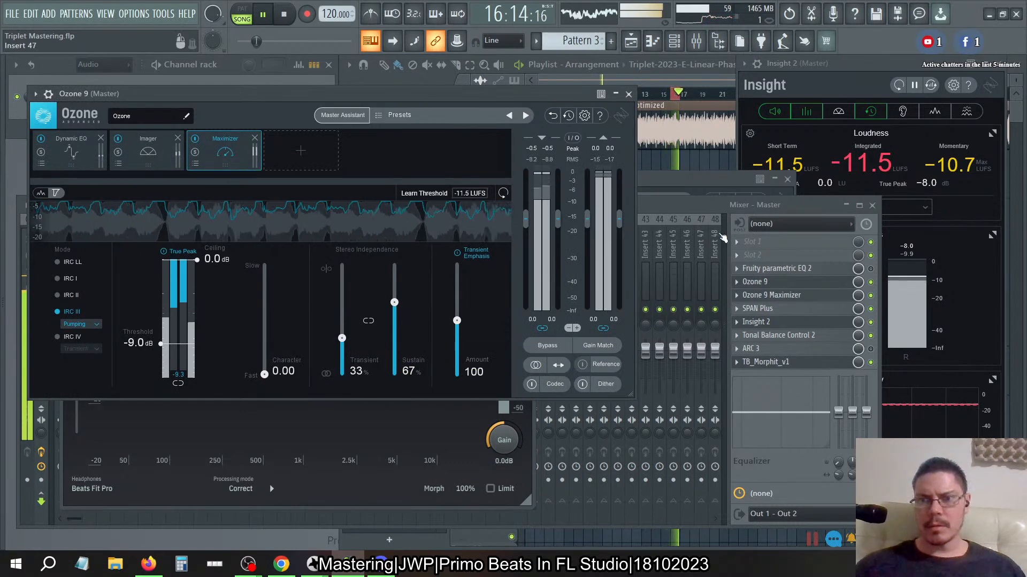
click(809, 87)
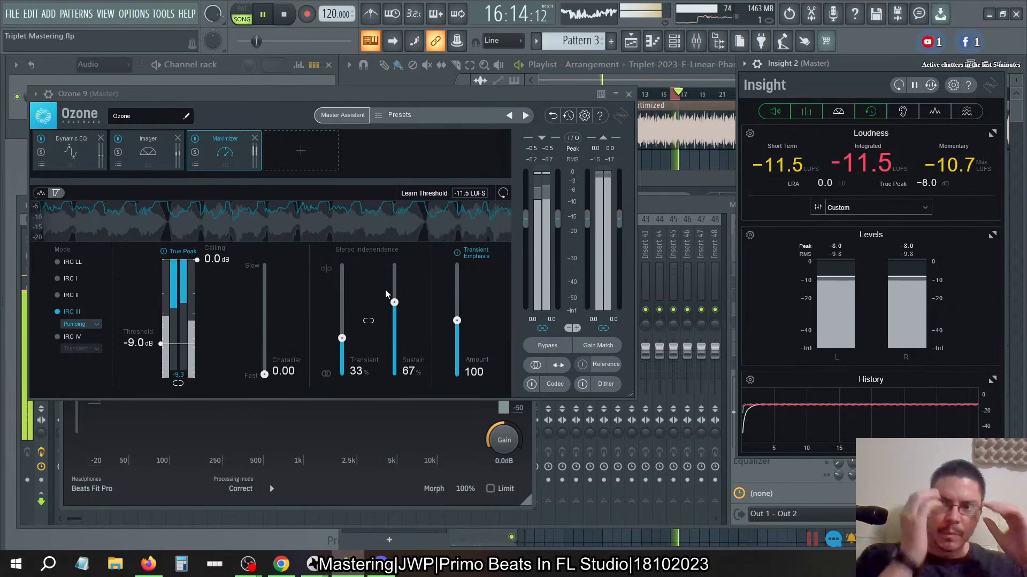
- Stop the track's playback and switch to the Facebook live stream page in Chrome
click(284, 15)
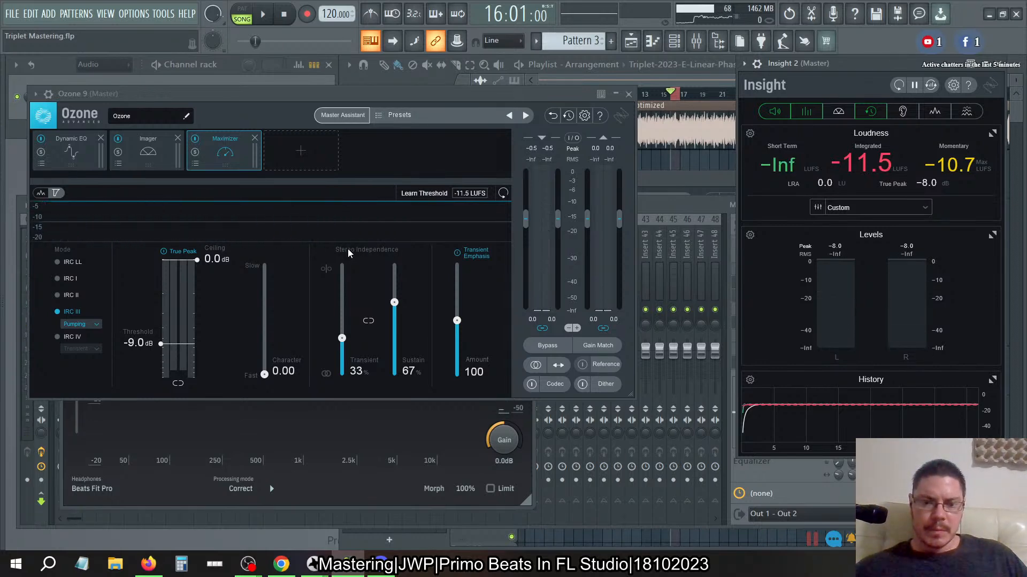
click(379, 566)
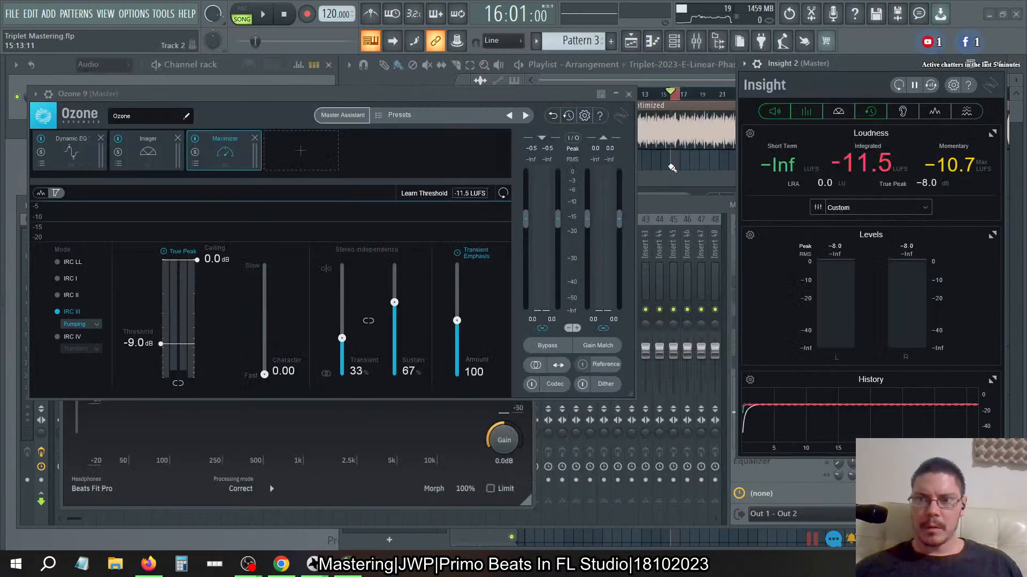
click(931, 43)
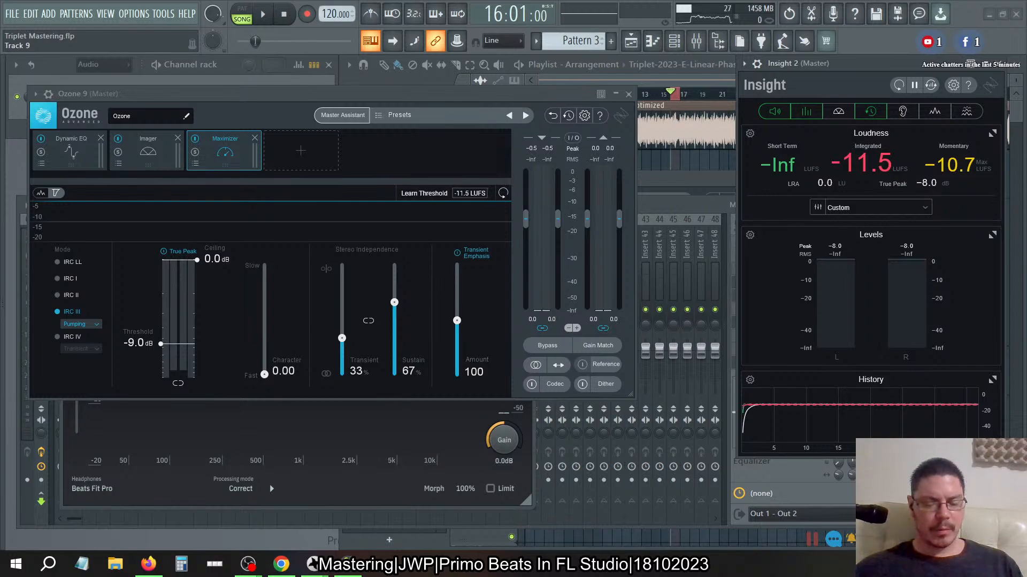
key(alt+Tab)
key(alt+Tab)
key(alt+Tab)
key(alt+shift+Tab)
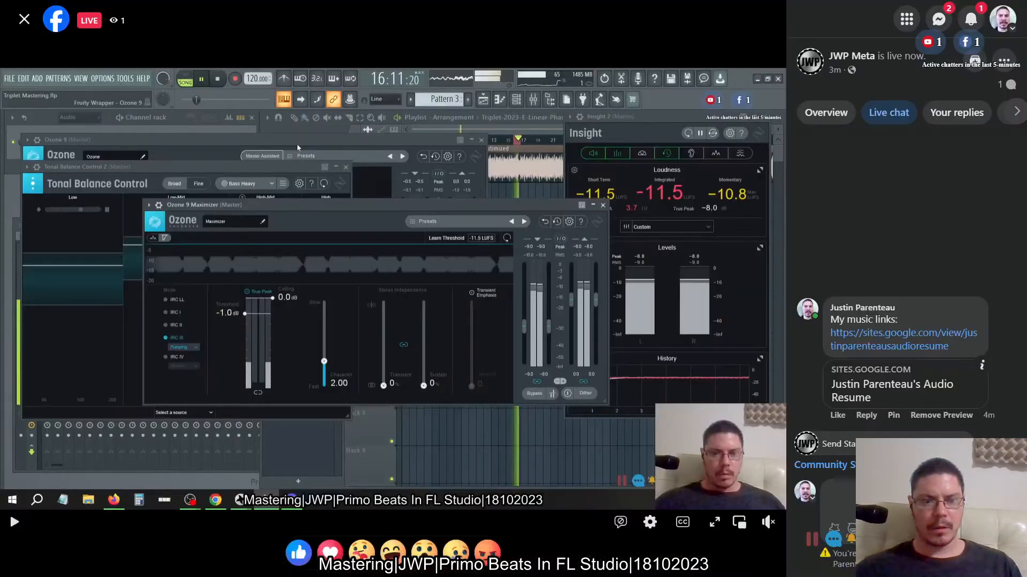
key(alt+Tab)
key(alt+Tab)
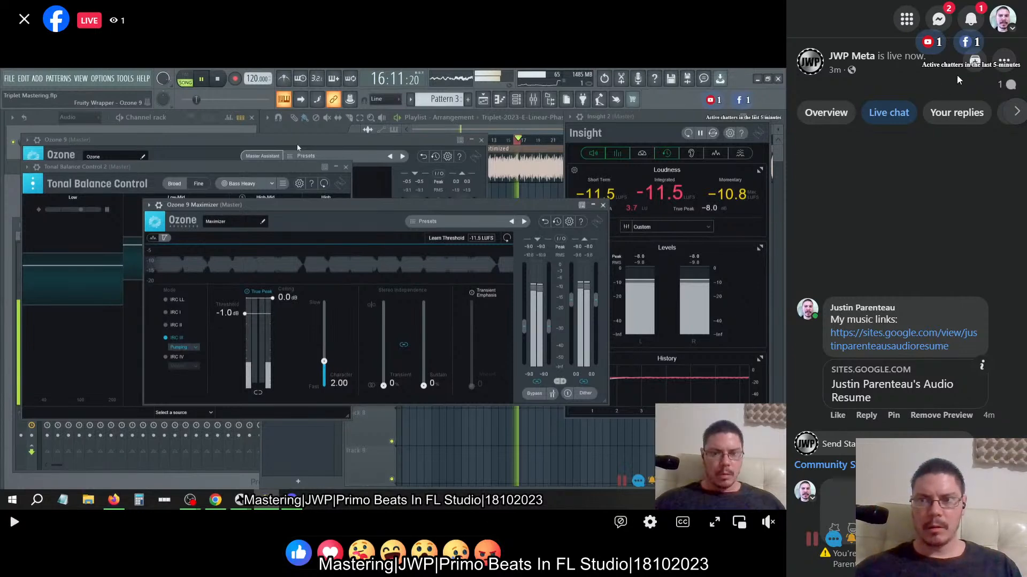
- Check the Facebook notifications, close the list and return to FL Studio
click(969, 22)
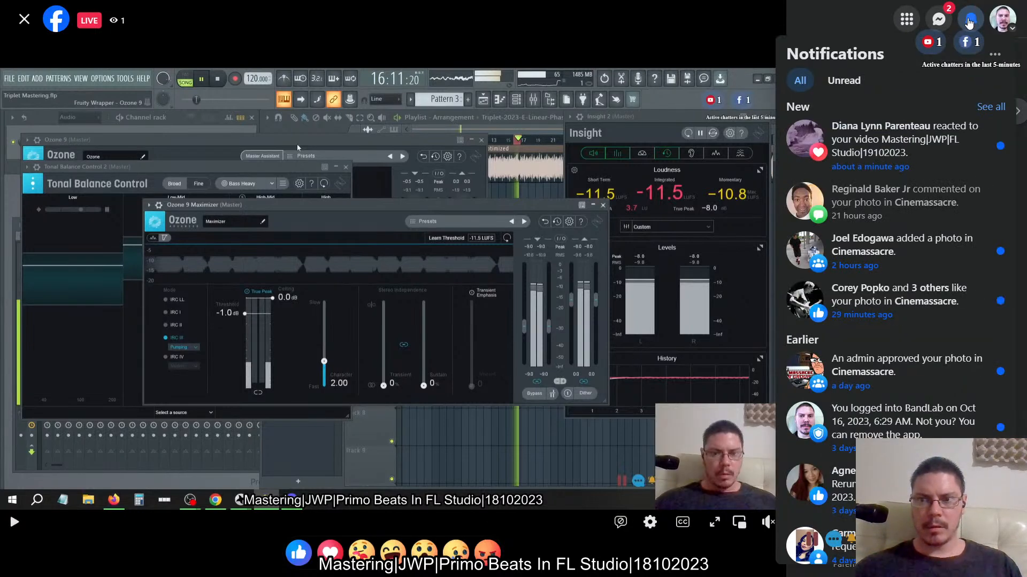
click(970, 22)
key(alt+Tab)
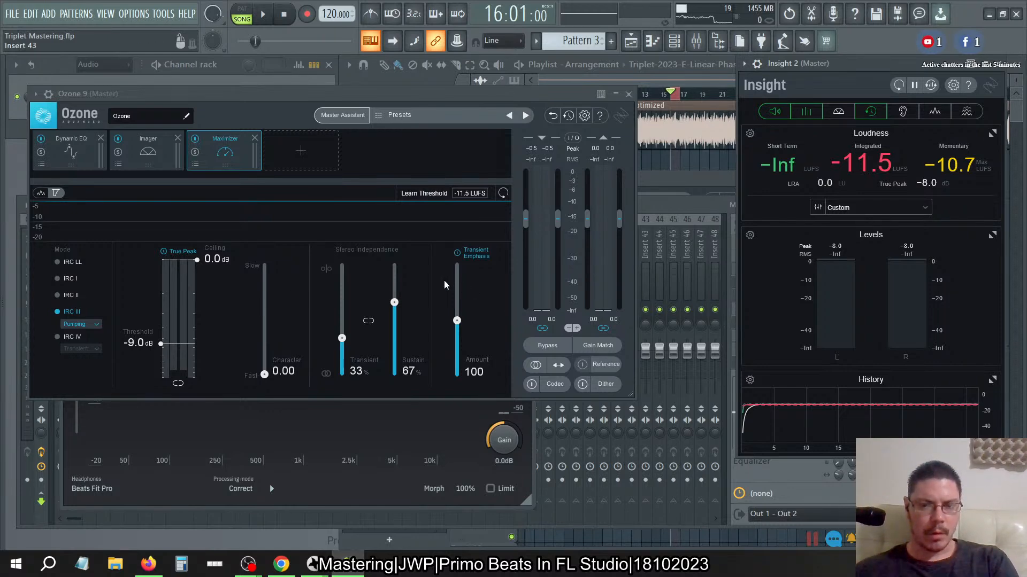
- Check the Ozone 9 and Ozone 9 Maximizer windows from the mixer, and delete Ozone 9 Maximizer from the master channel
key(F9)
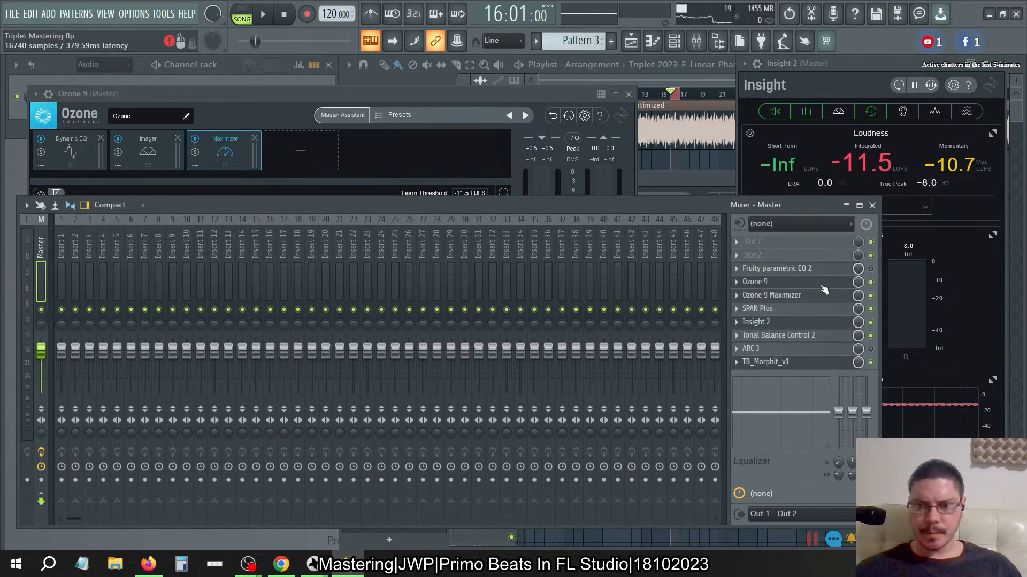
click(822, 284)
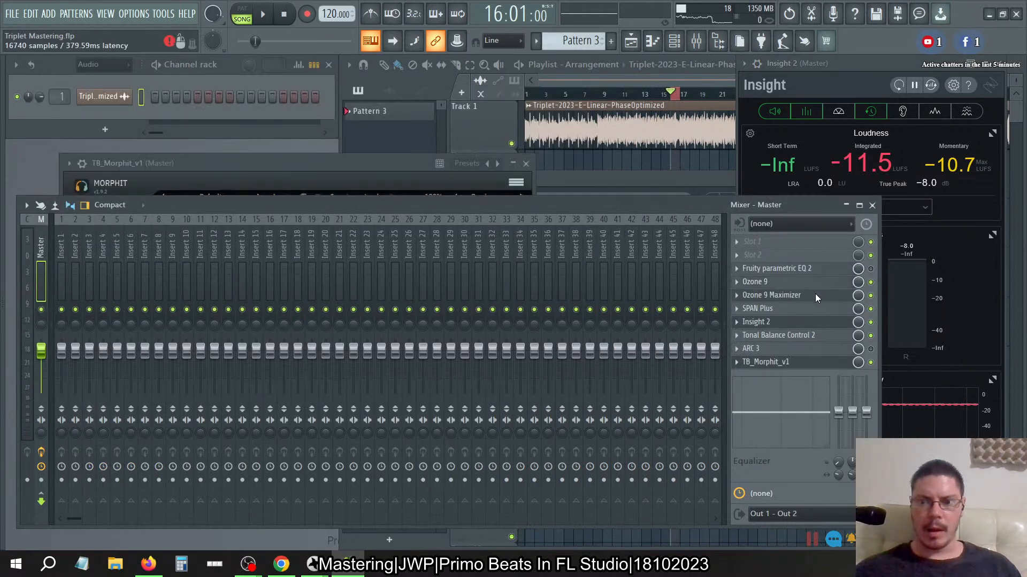
click(809, 286)
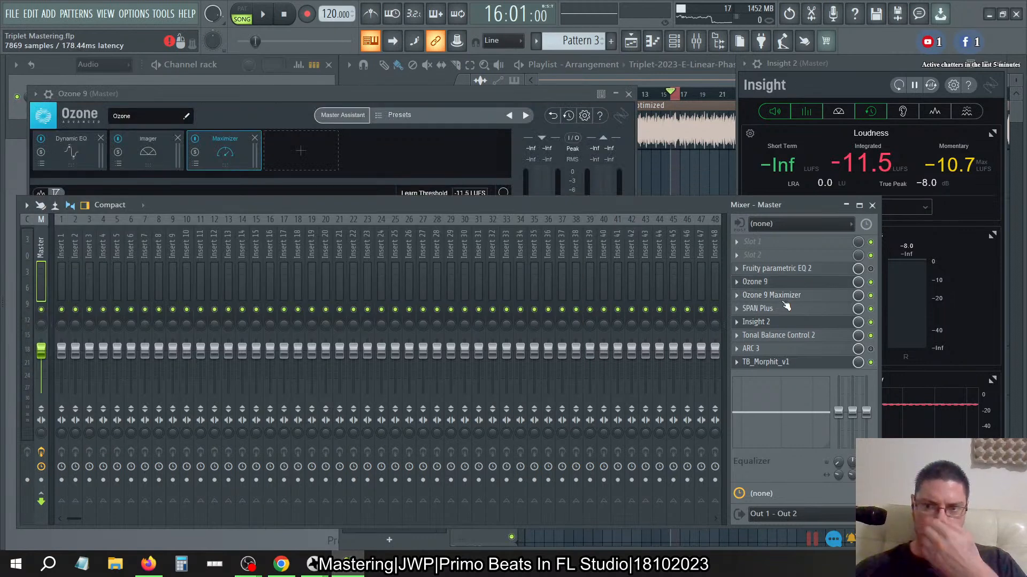
click(794, 296)
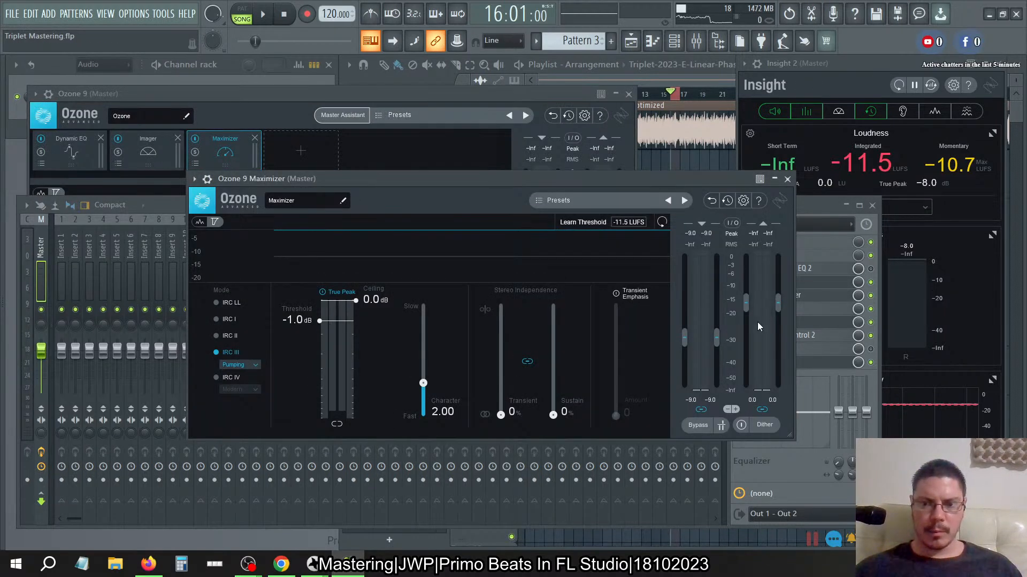
click(787, 179)
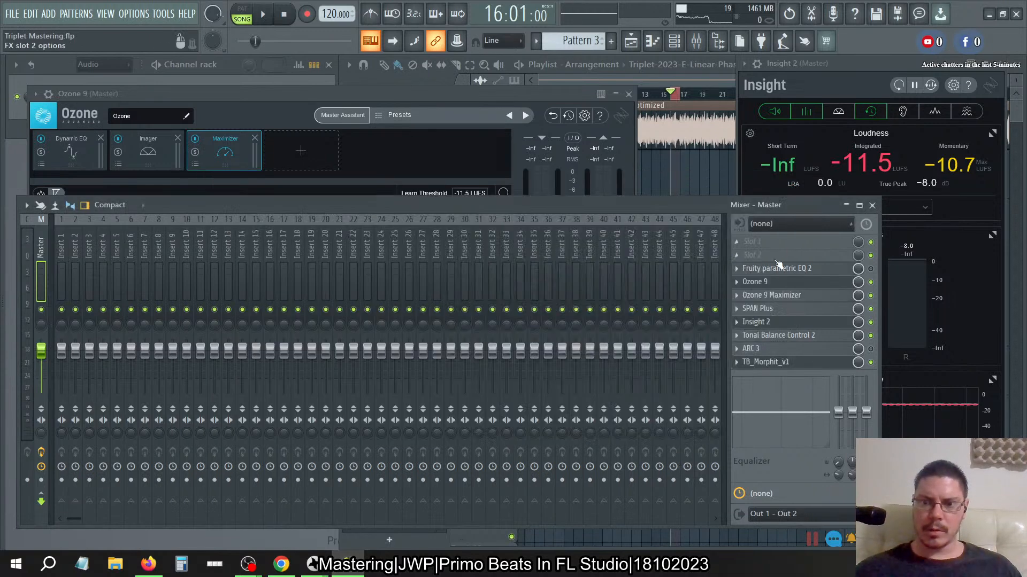
right_click(743, 296)
click(753, 285)
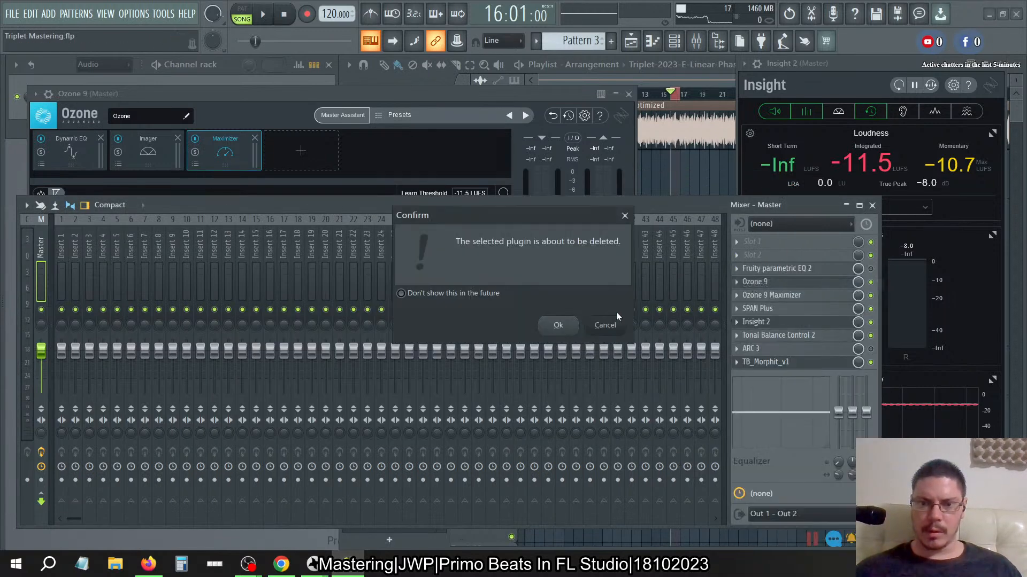
click(556, 327)
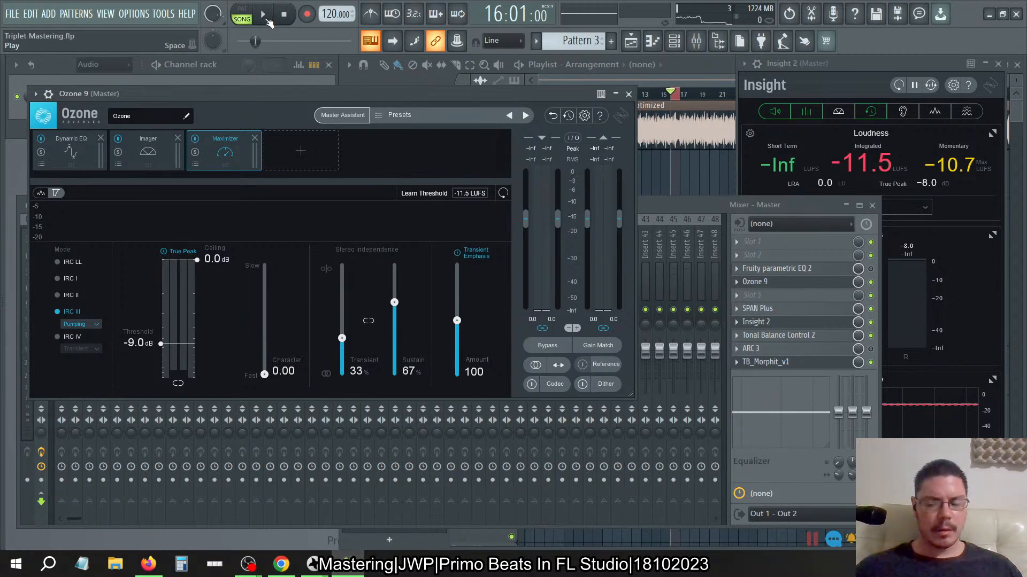
- Check the headphone volume and start playing the track
click(931, 564)
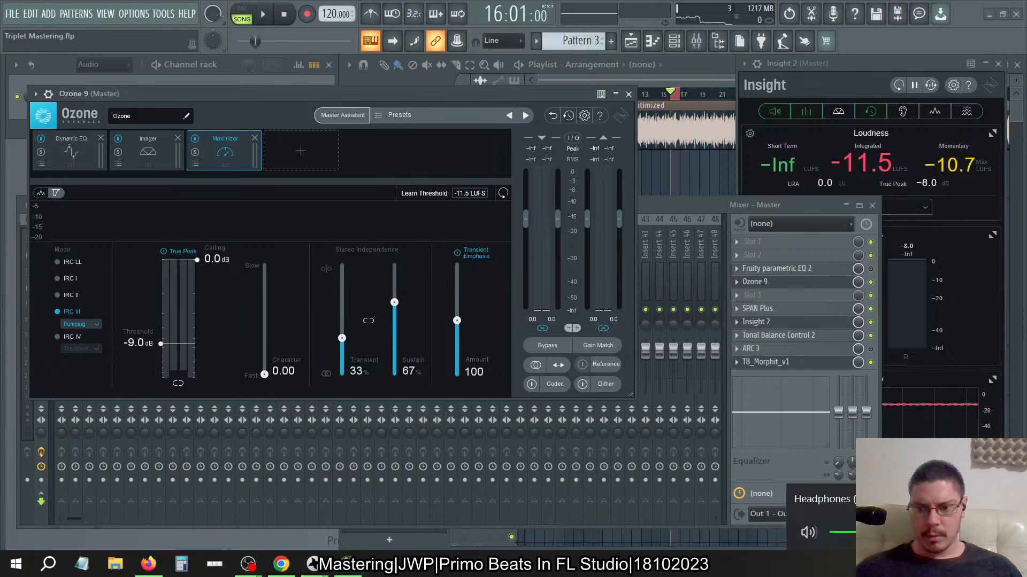
click(441, 170)
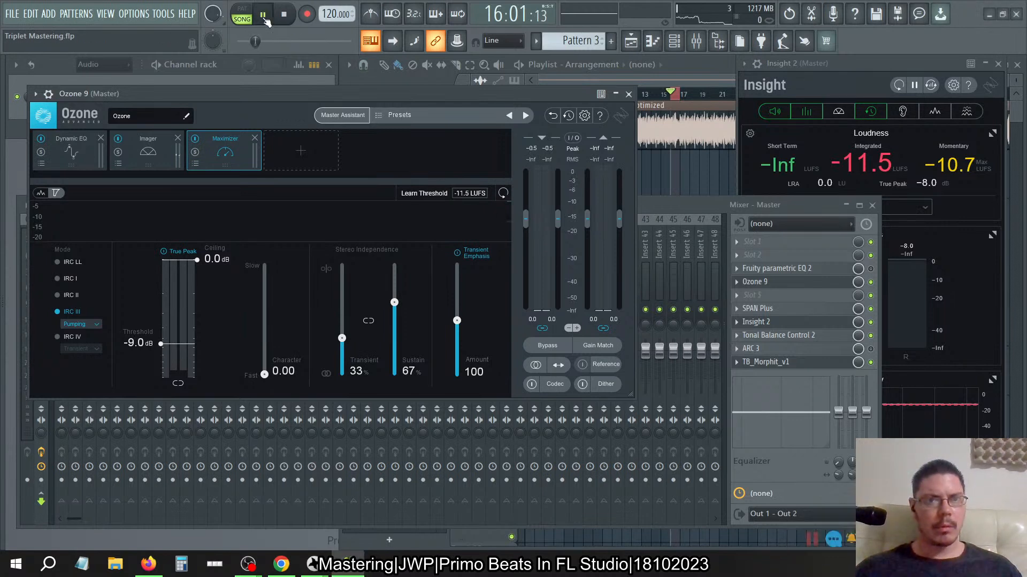
key(space)
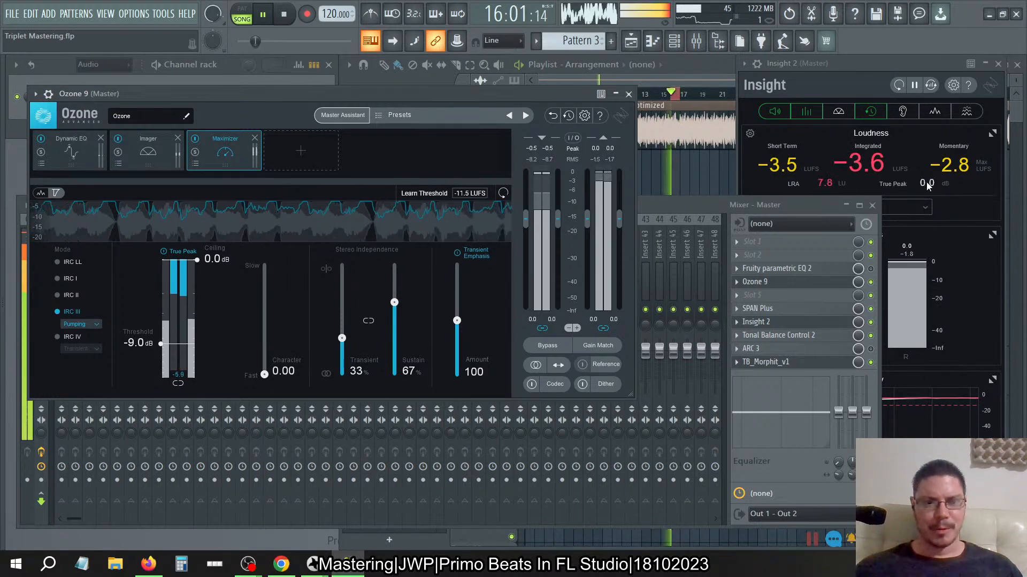
- Set the Ozone 9 Maximizer ceiling to -2 dB and reset the Insight 2 loudness measurement
double_click(216, 259)
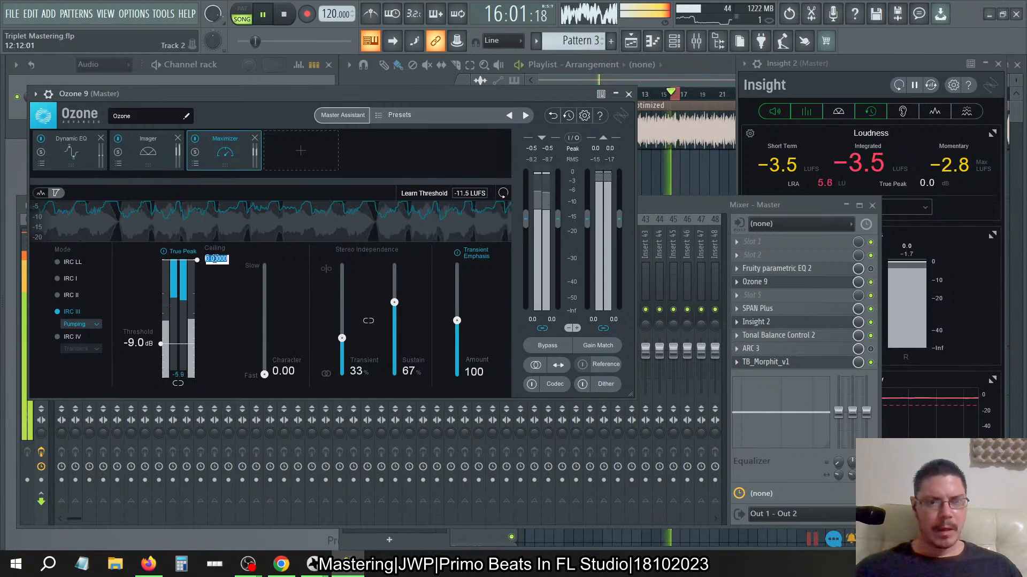
text(-2)
key(Return)
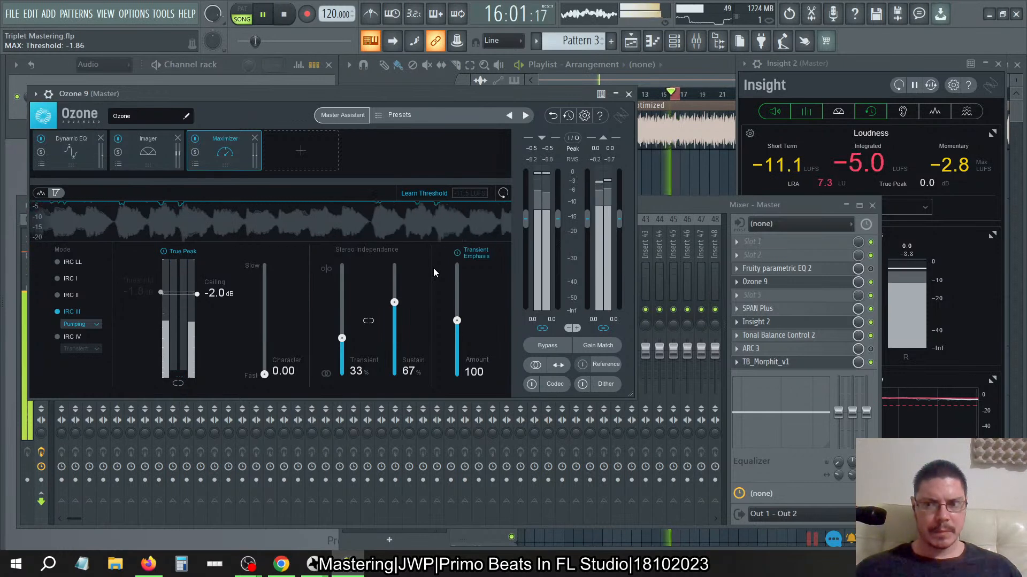
click(862, 62)
click(898, 85)
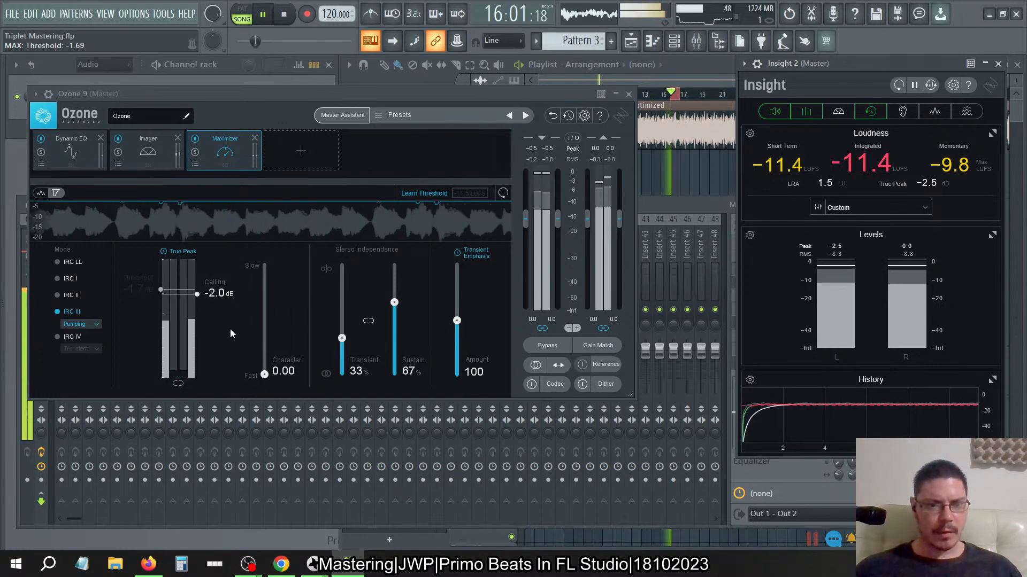
- Turn off Learn Threshold and set the Maximizer threshold to -1.5 dB
click(418, 195)
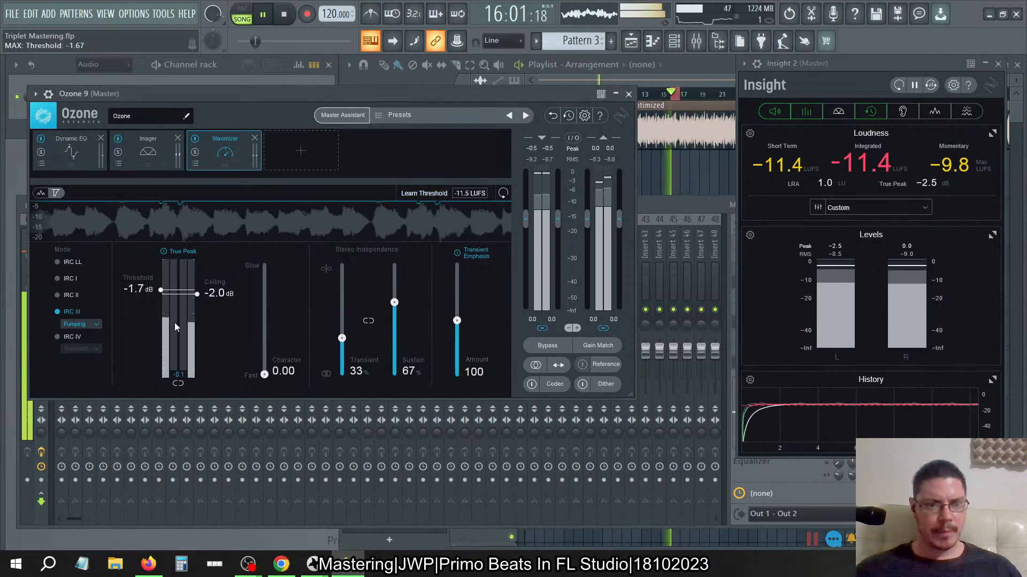
click(135, 289)
text(-1.5)
key(Return)
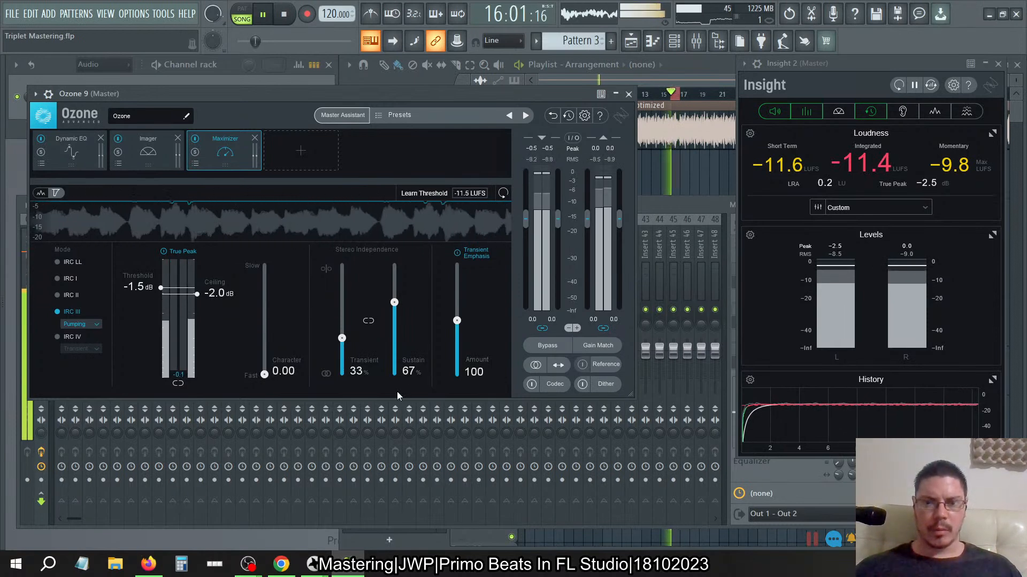
- Raise Ozone 9's input gain to +7.5 dB and the Maximizer ceiling to 0.0 dB
scroll(532, 320, up, 15)
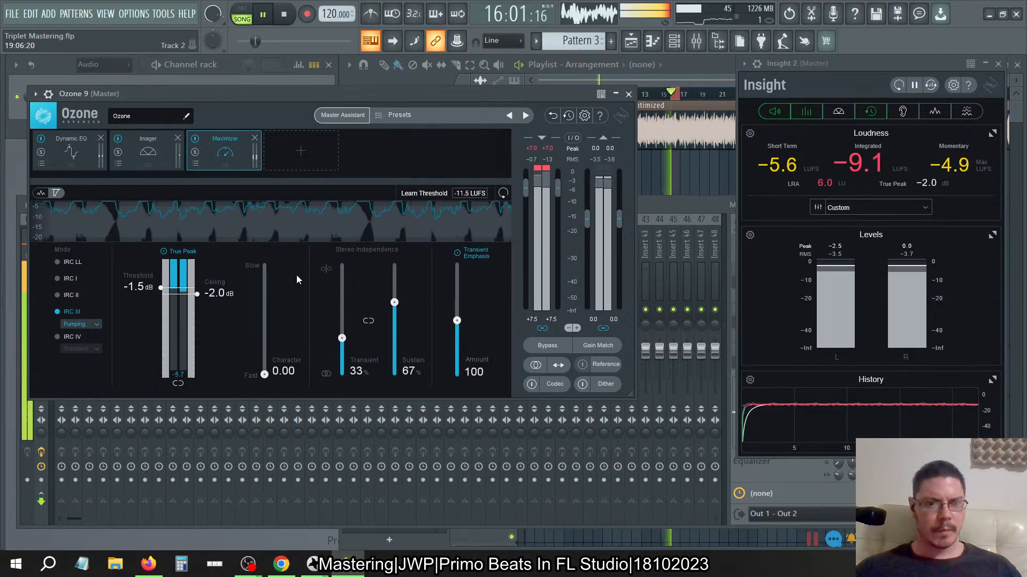
drag(211, 296, 216, 247)
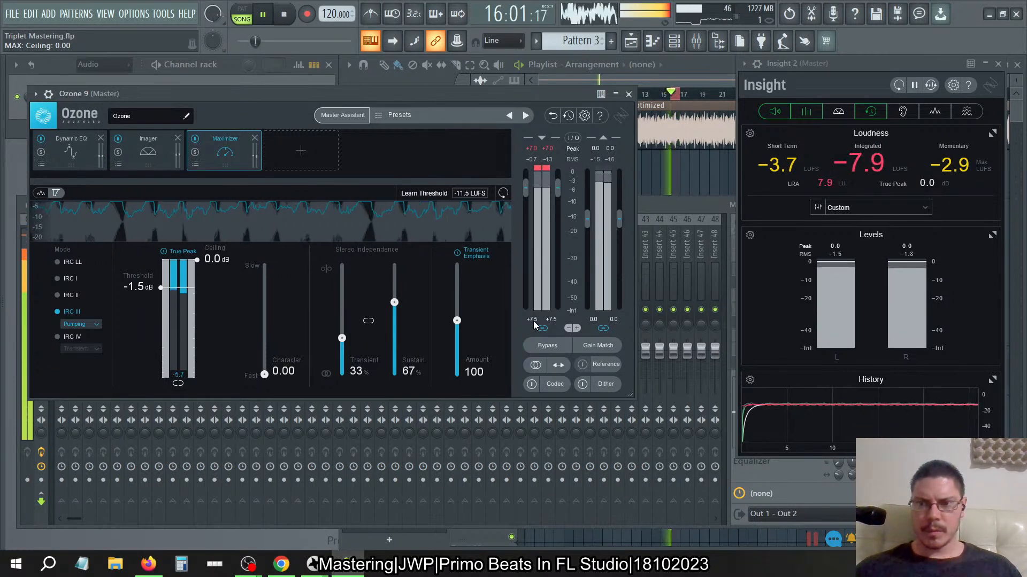
- Lower Ozone 9's output gain to -2 dB and restart the Insight 2 loudness measurement
click(615, 319)
text(-2)
key(Return)
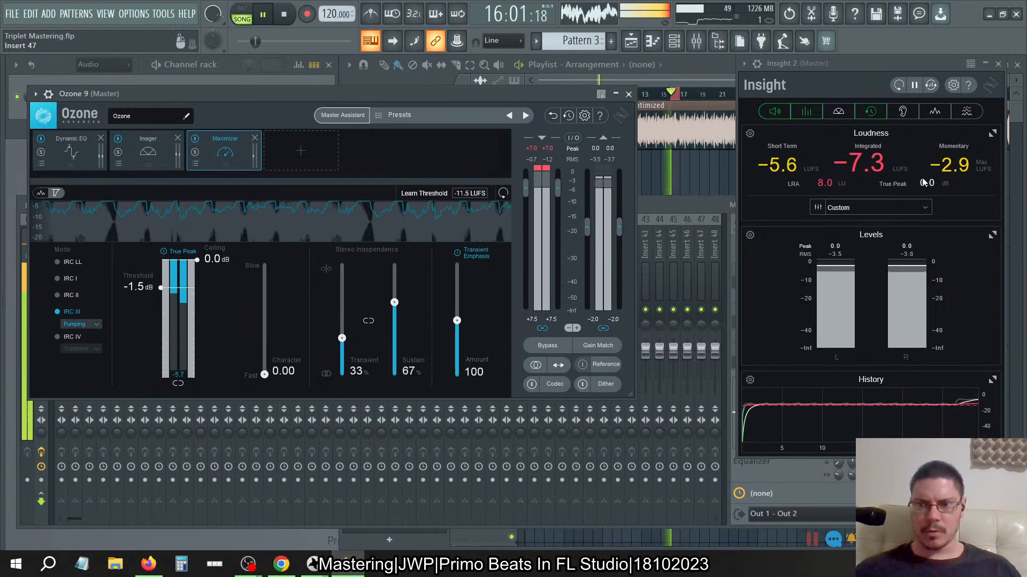
click(898, 86)
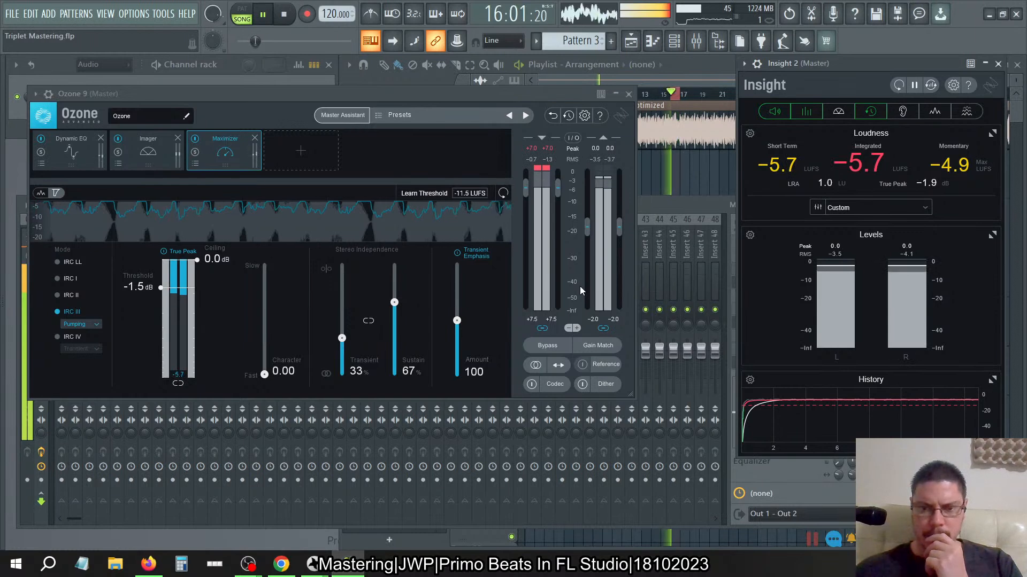
- Set both the input and output gain of Ozone 9 to 0 dB
double_click(528, 320)
text(0)
key(Return)
double_click(592, 321)
text(0)
key(Return)
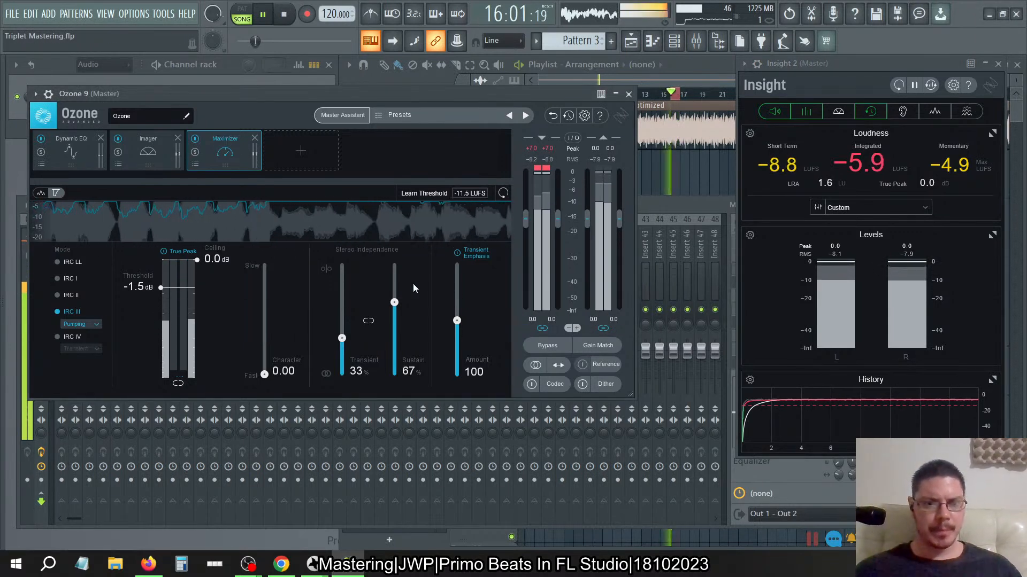
- Set the Maximizer ceiling to -2 dB and its threshold to -9 dB
double_click(215, 258)
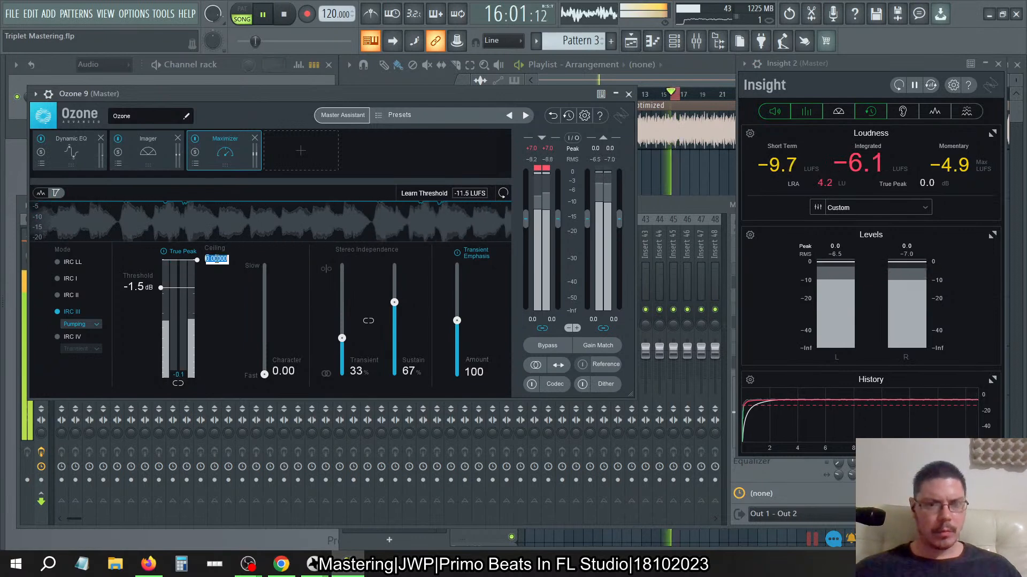
text(-2)
key(Return)
double_click(138, 287)
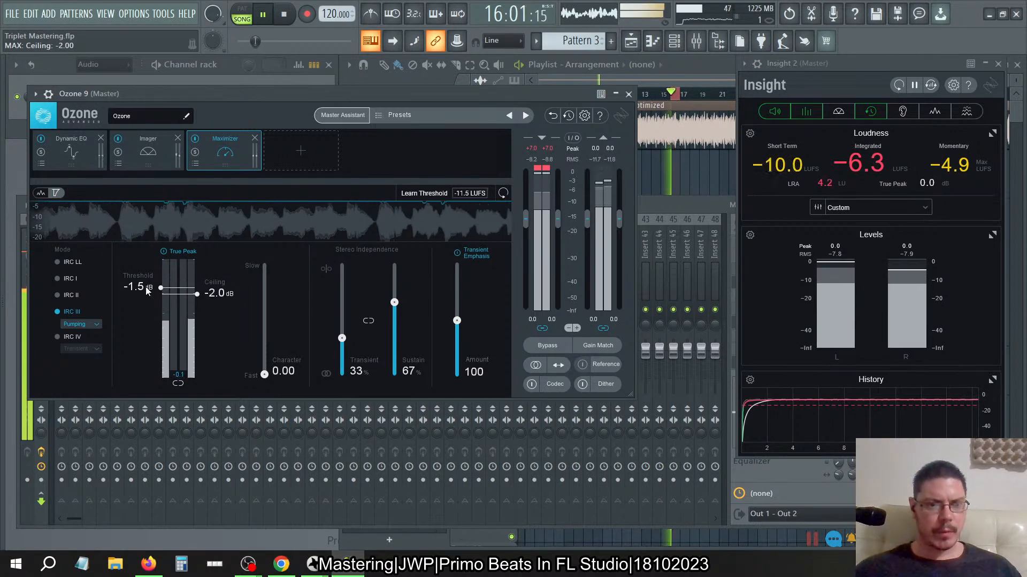
text(-9)
key(Return)
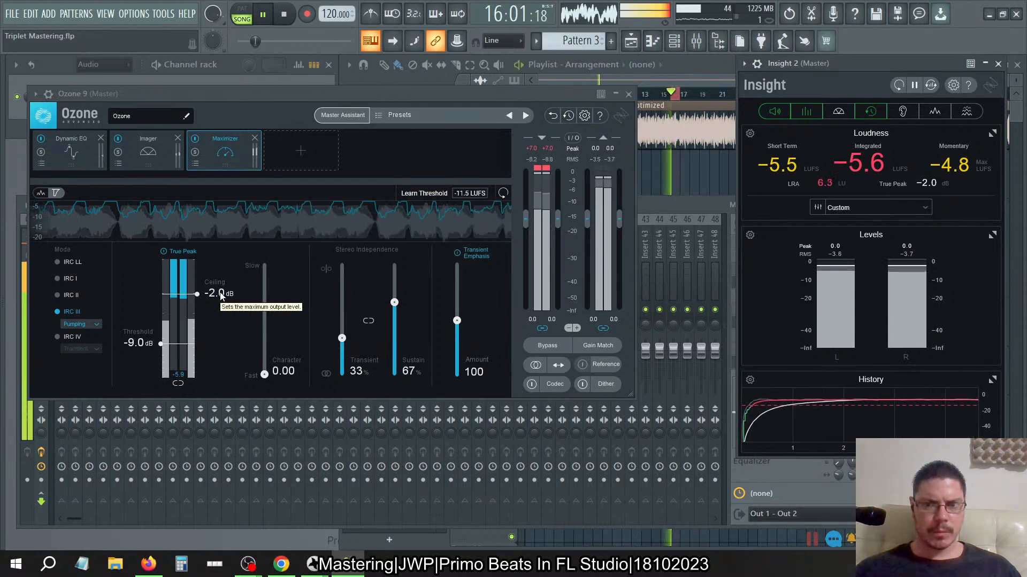
- Raise the Maximizer ceiling to 0.0 dB, set Ozone 9's output gain to -2 dB, and reset Insight 2's measurement
drag(222, 289, 223, 254)
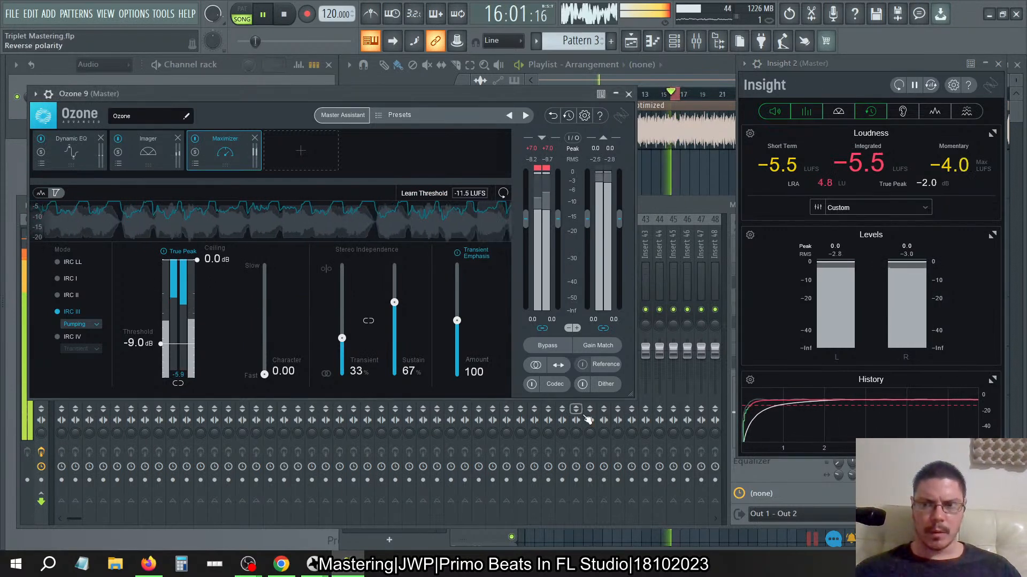
double_click(614, 320)
text(-2)
key(Return)
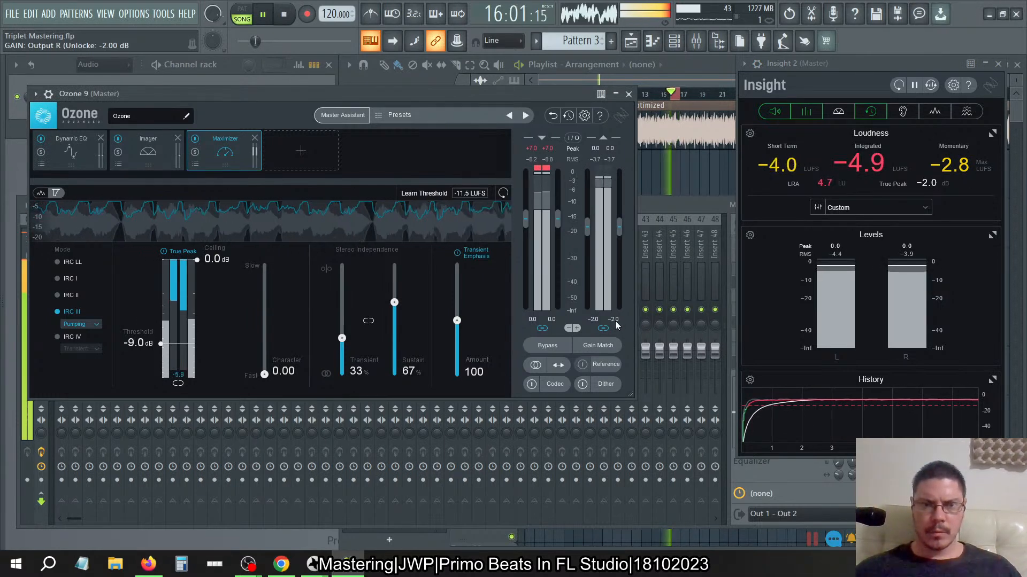
click(898, 85)
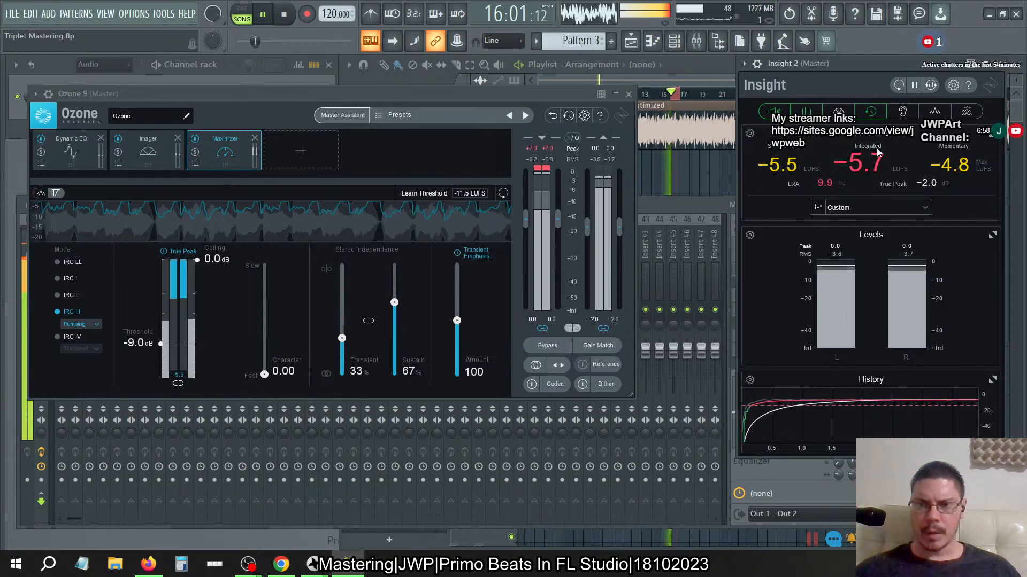
- Switch to the BandLab page in Firefox to check its activity notifications
key(alt+Tab)
key(alt+Tab)
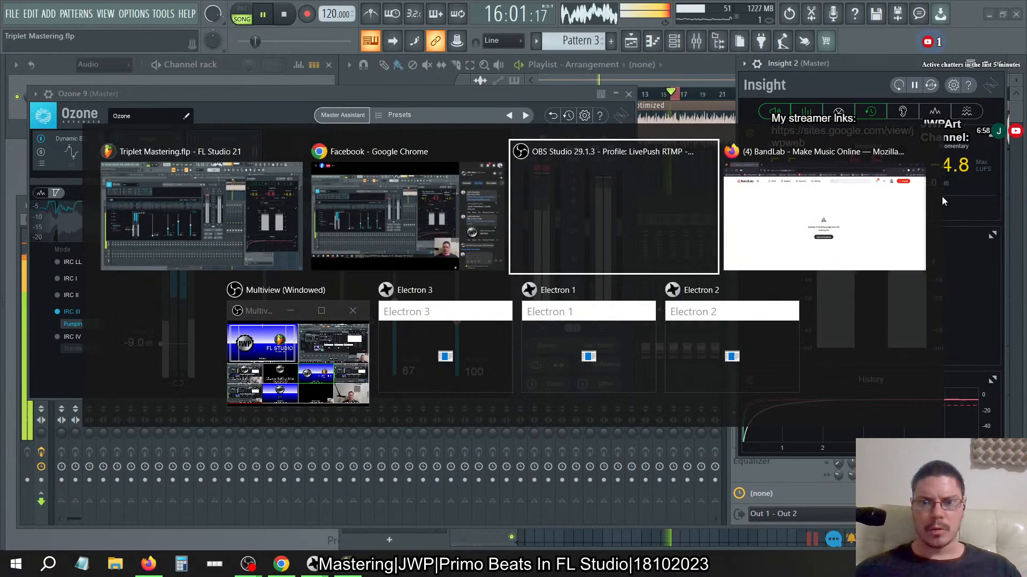
key(alt+Tab)
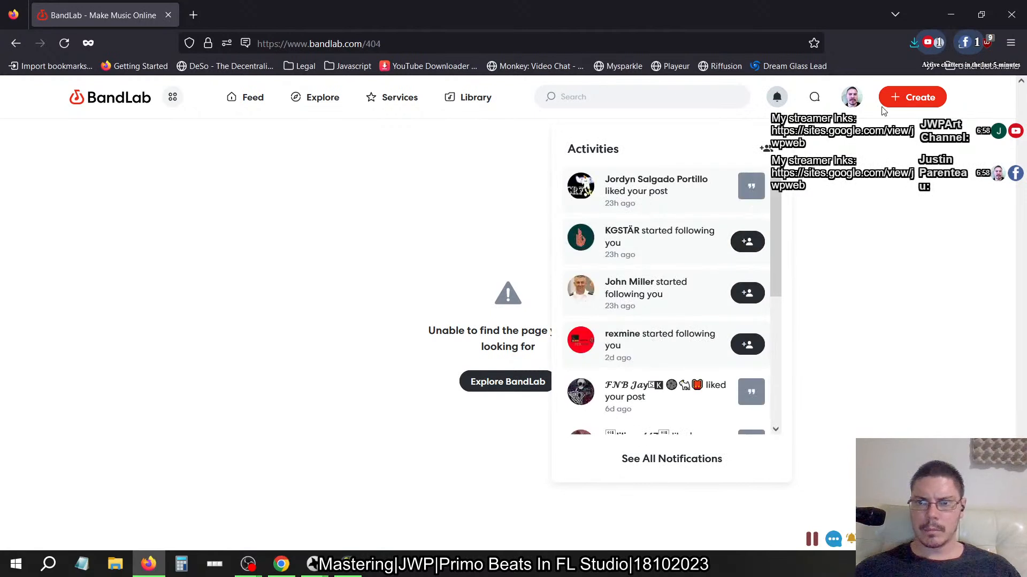
- Open your own BandLab profile and try to view the live show from the latest post
click(851, 97)
click(728, 156)
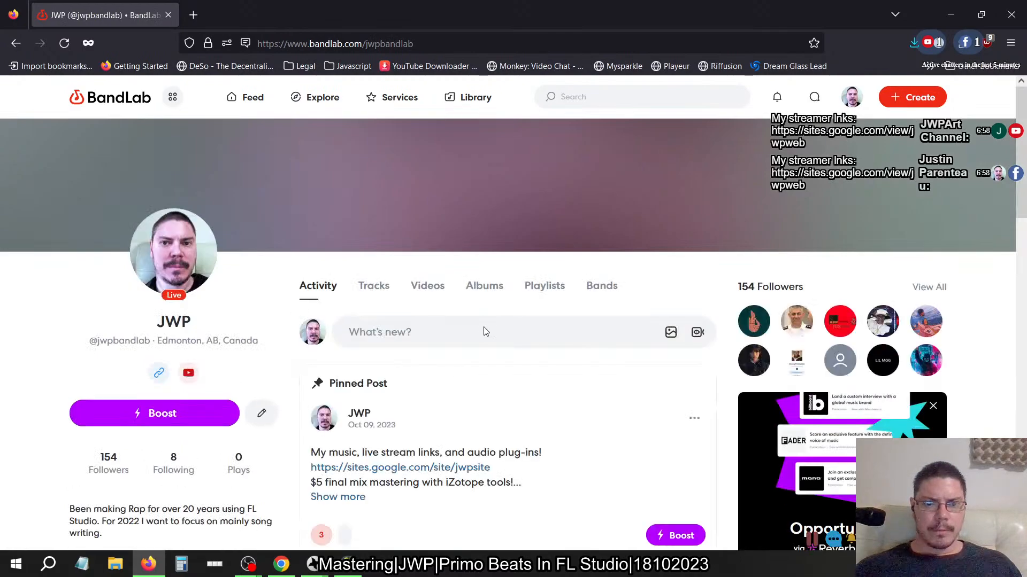
scroll(483, 326, down, 10)
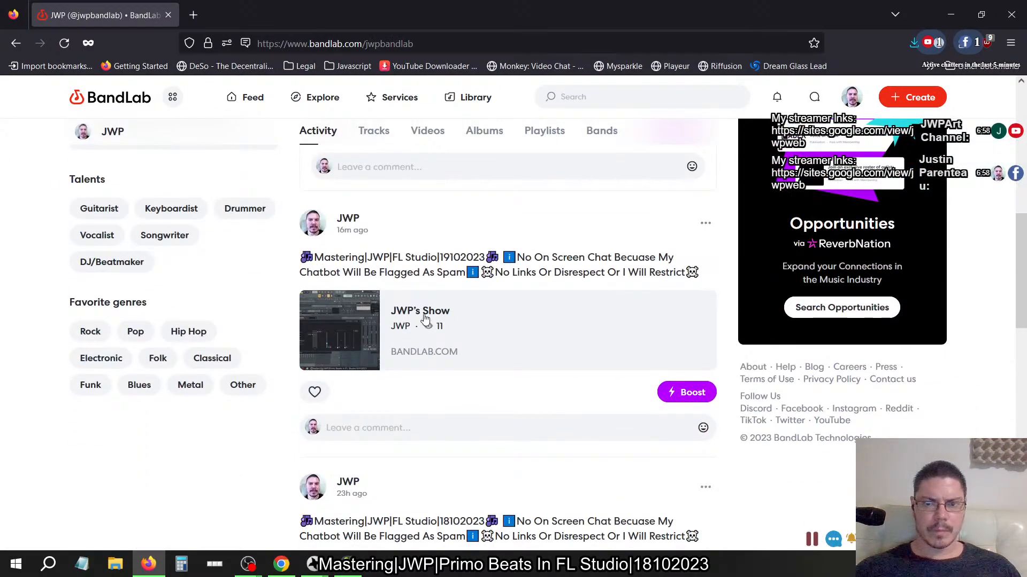
click(424, 318)
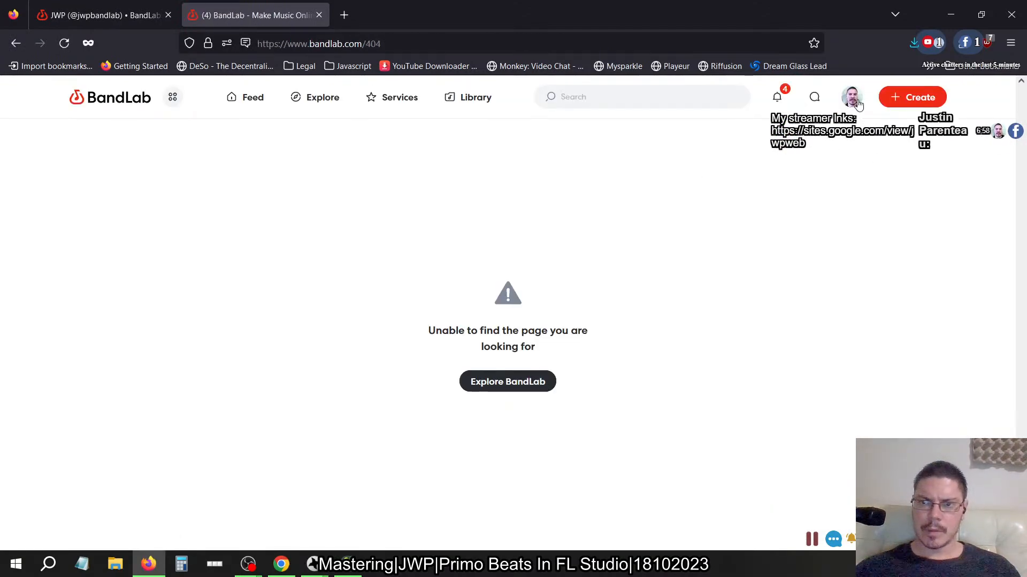
- Return to the profile, try to reach the live show through the profile picture, and reopen the profile page from the settings
click(855, 103)
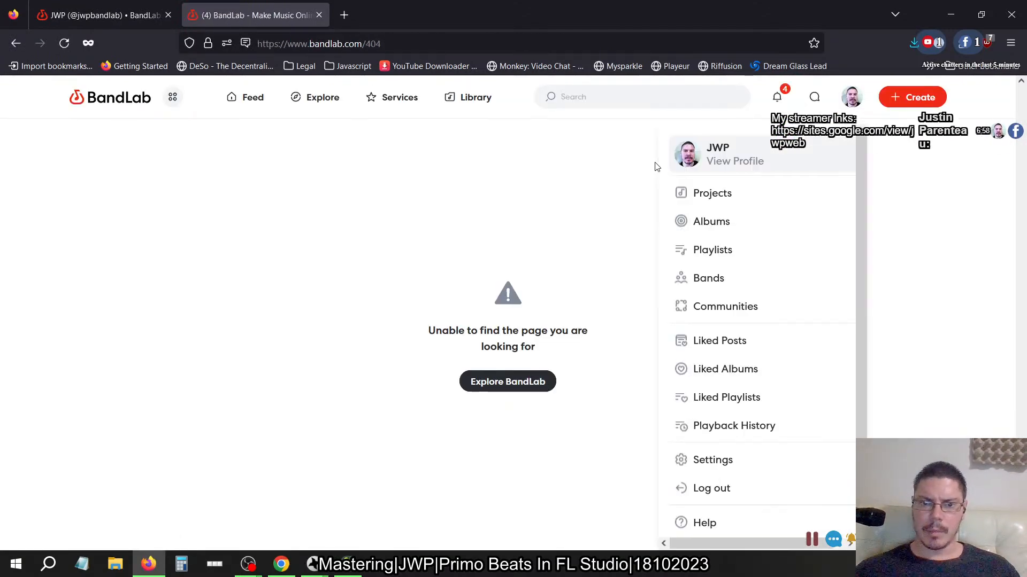
click(733, 159)
scroll(431, 374, down, 5)
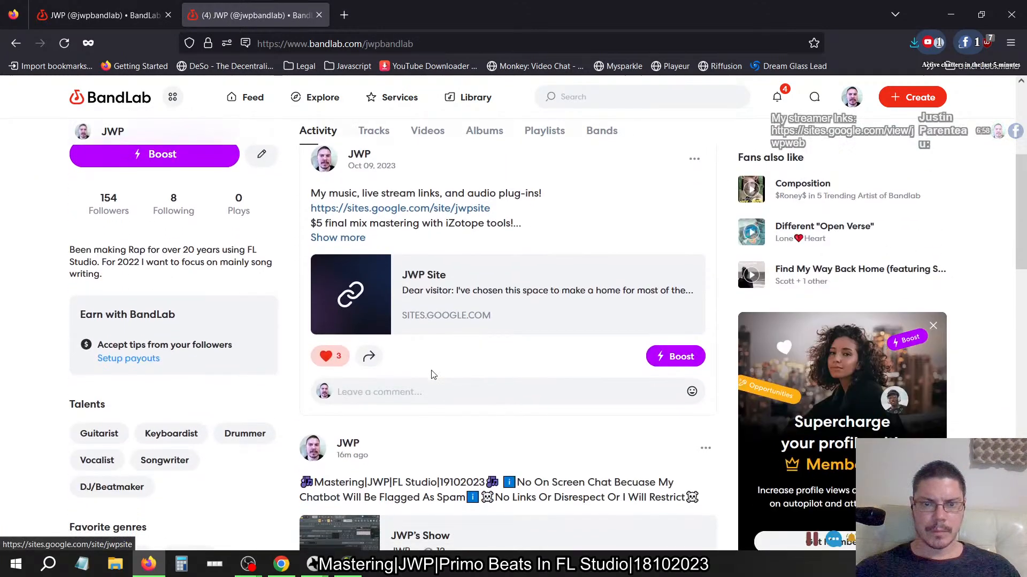
scroll(431, 373, up, 5)
click(177, 277)
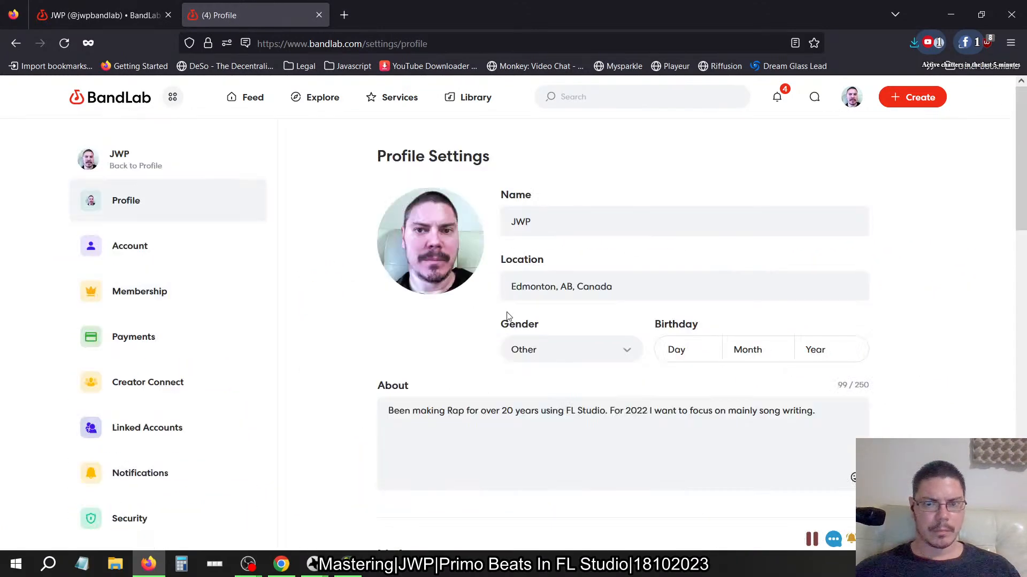
click(852, 101)
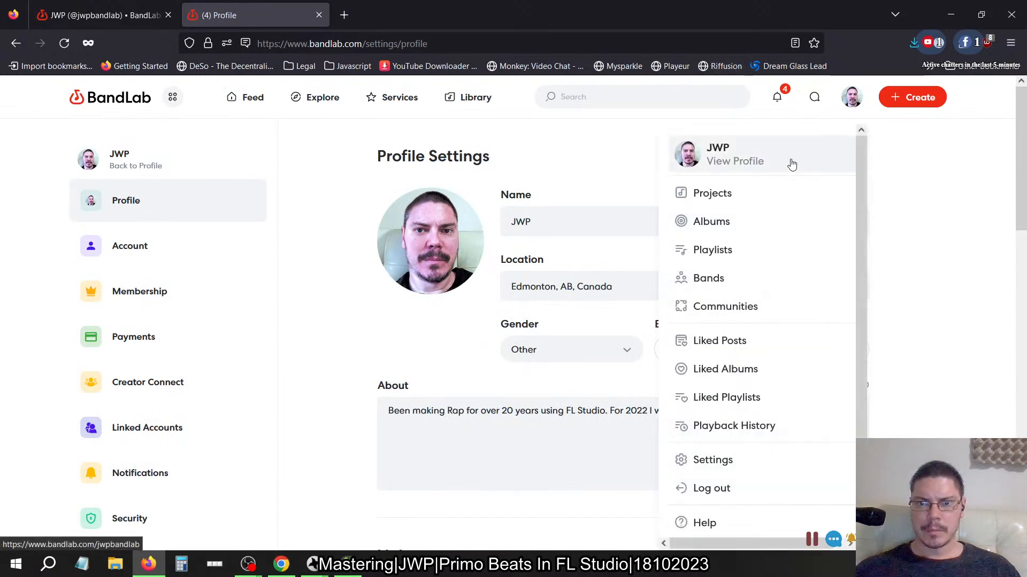
click(748, 160)
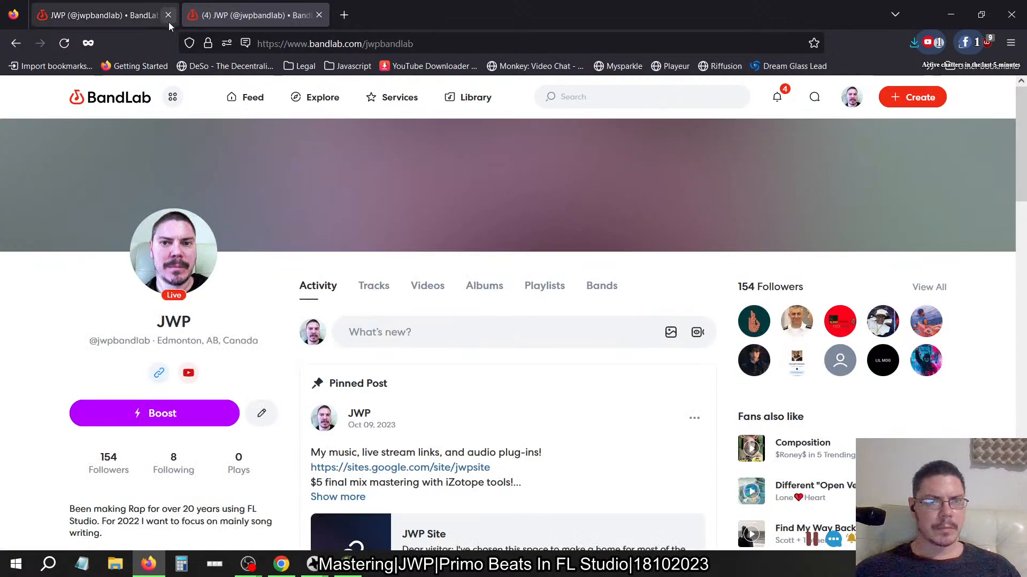
- Close the duplicate profile tab, try to view the live show post again, and close the error page
click(167, 15)
scroll(367, 305, down, 7)
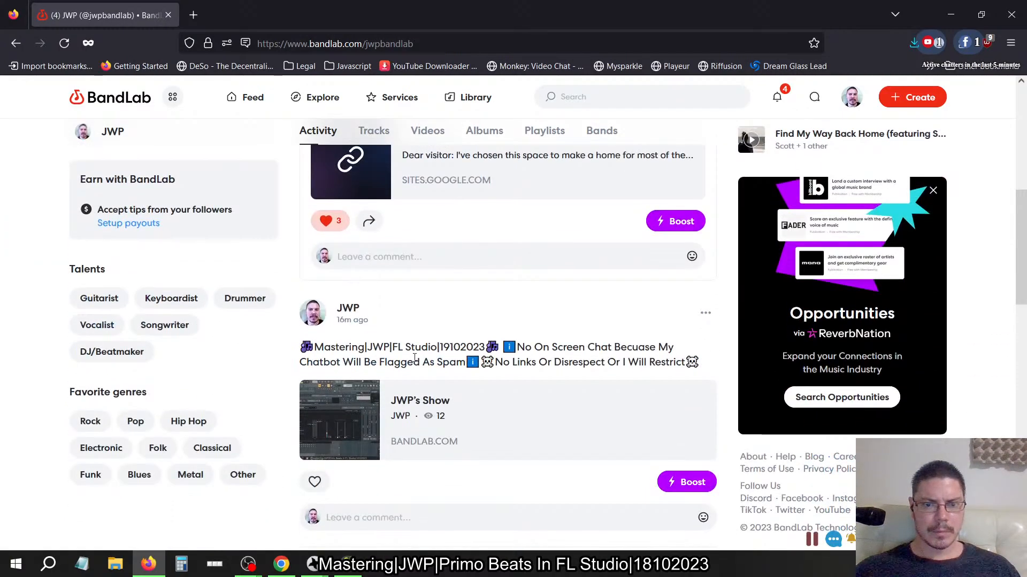
click(408, 412)
key(alt+Tab)
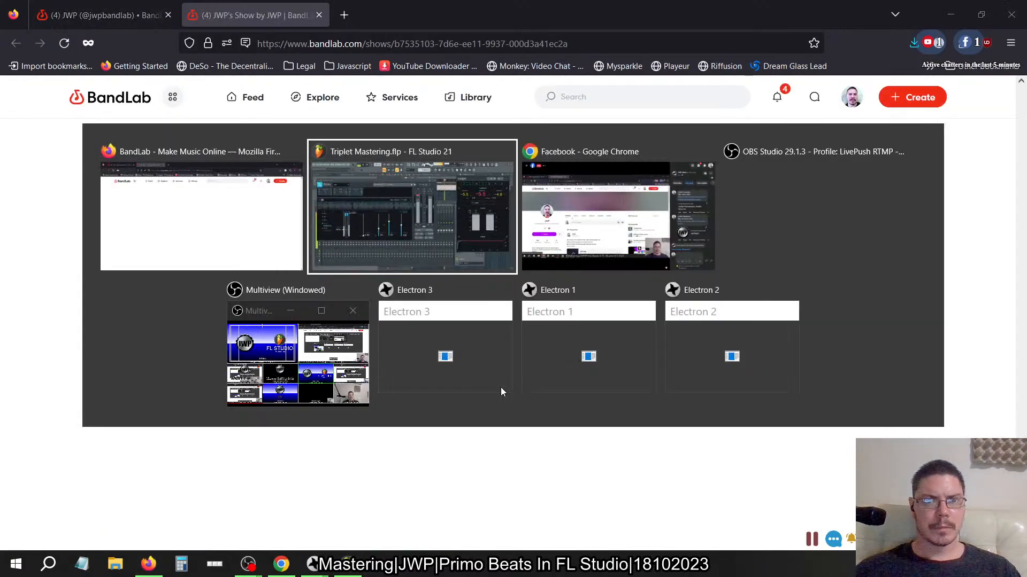
key(alt+Tab)
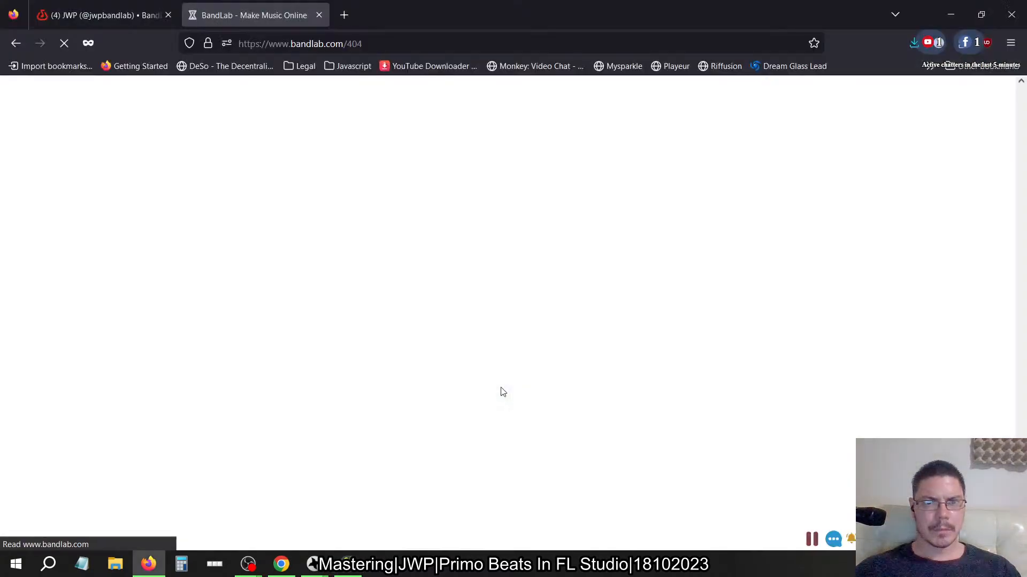
click(321, 20)
- Look through the open windows and switch back to FL Studio
key(alt+Tab)
key(alt+Tab)
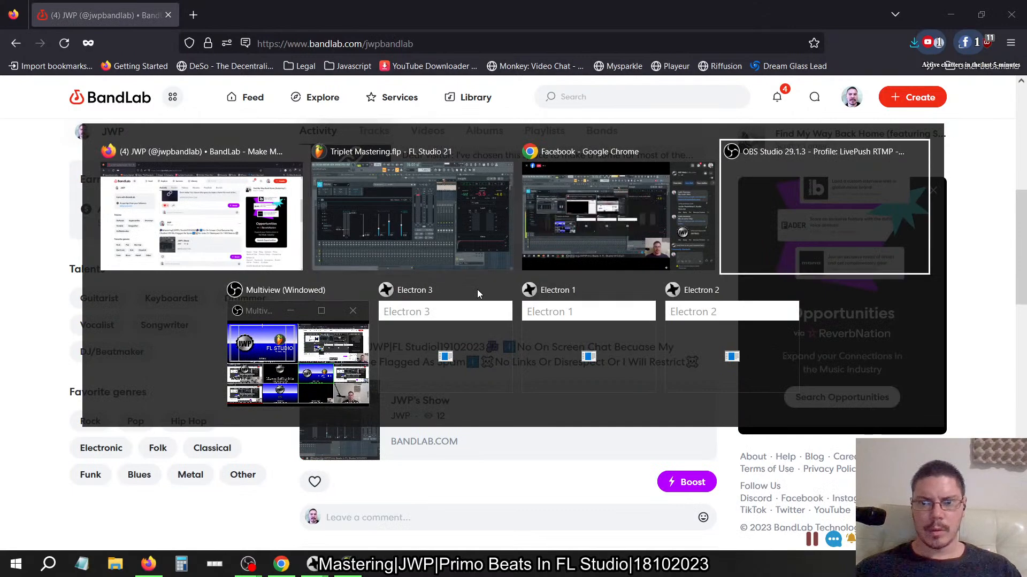
key(alt+Tab)
key(alt+Tab)
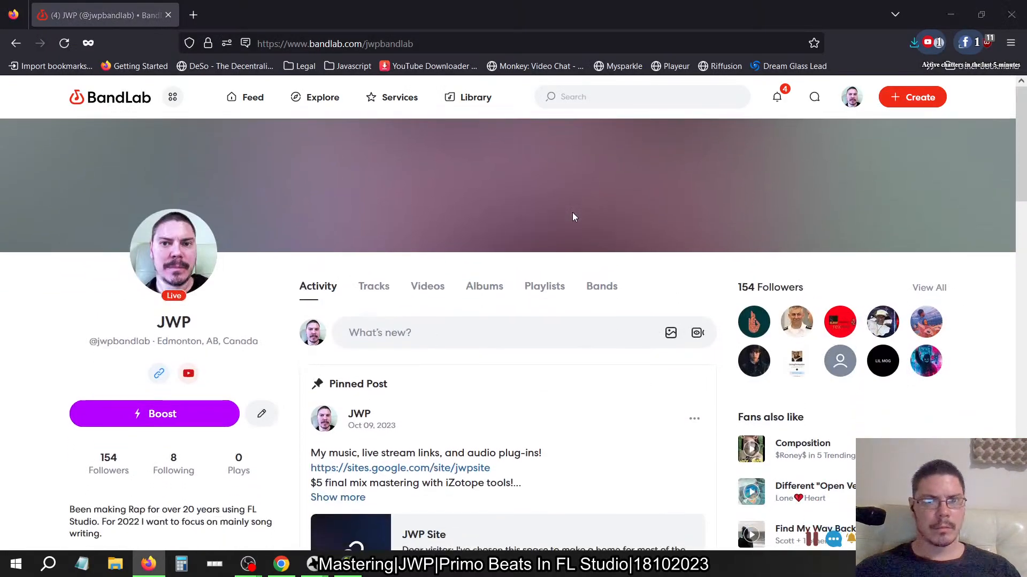
key(alt+Tab)
click(572, 213)
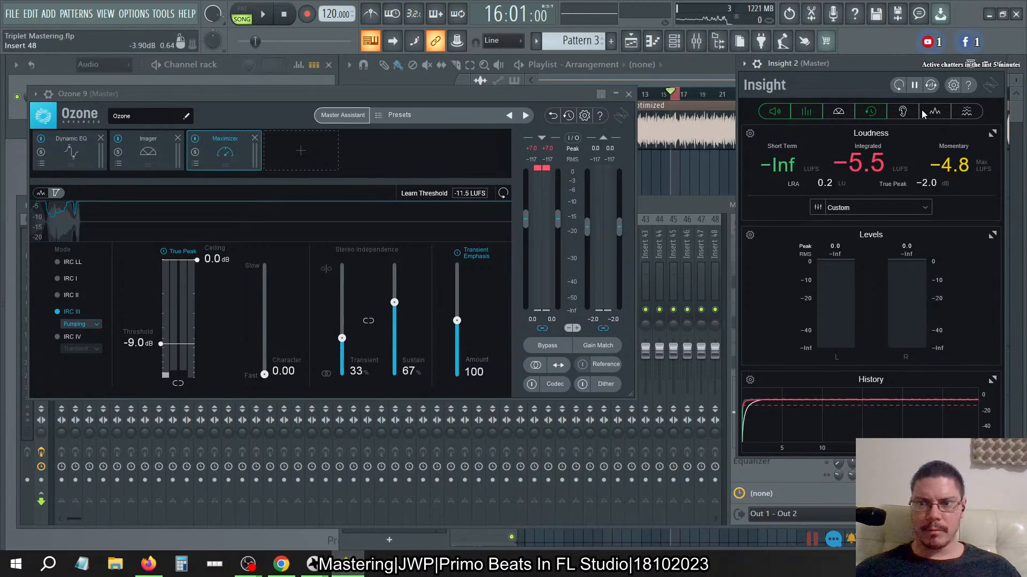
- Play the looped section and check its loudness in Insight 2, trying Ozone 9's Gain Match
key(space)
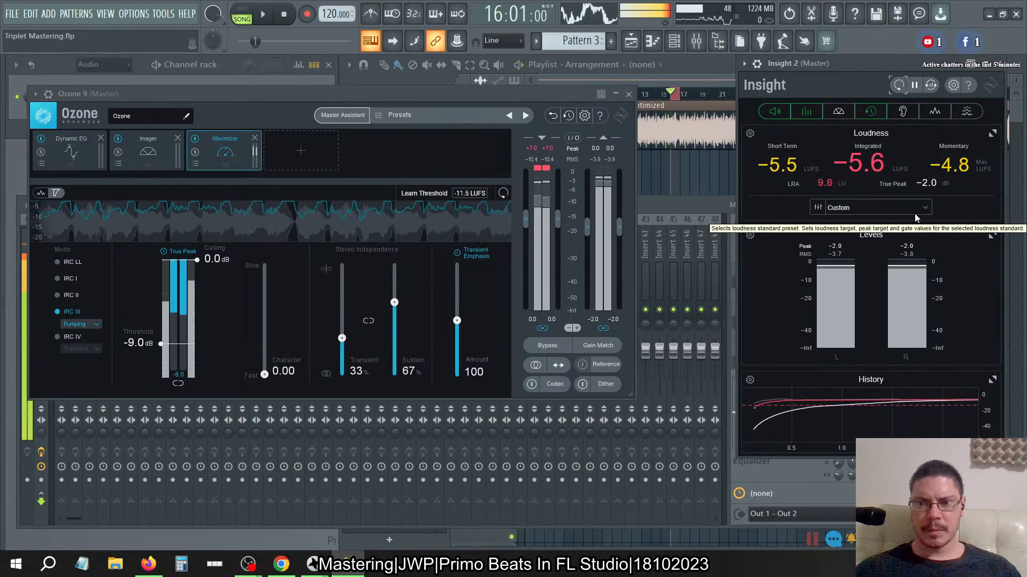
key(space)
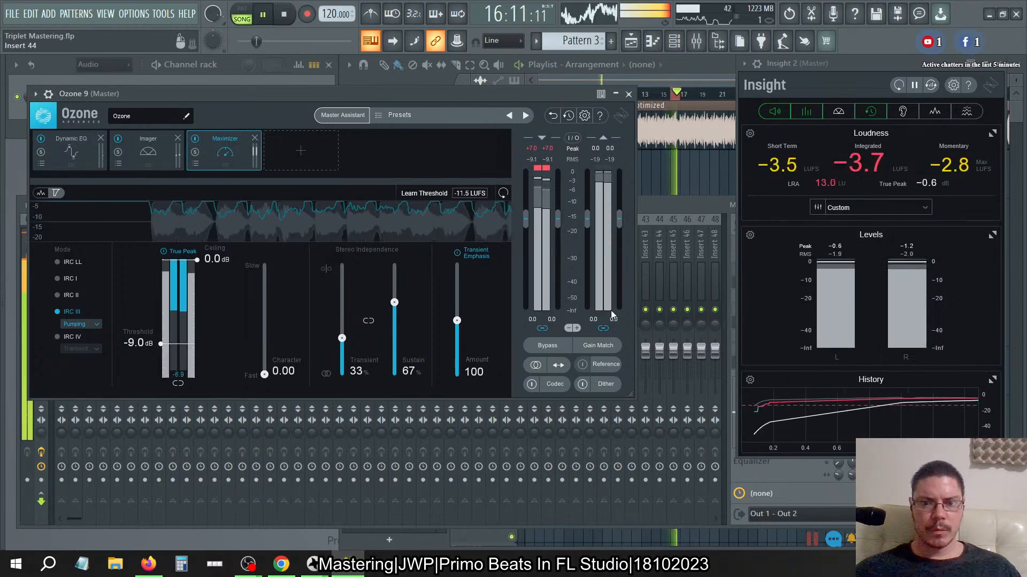
click(599, 346)
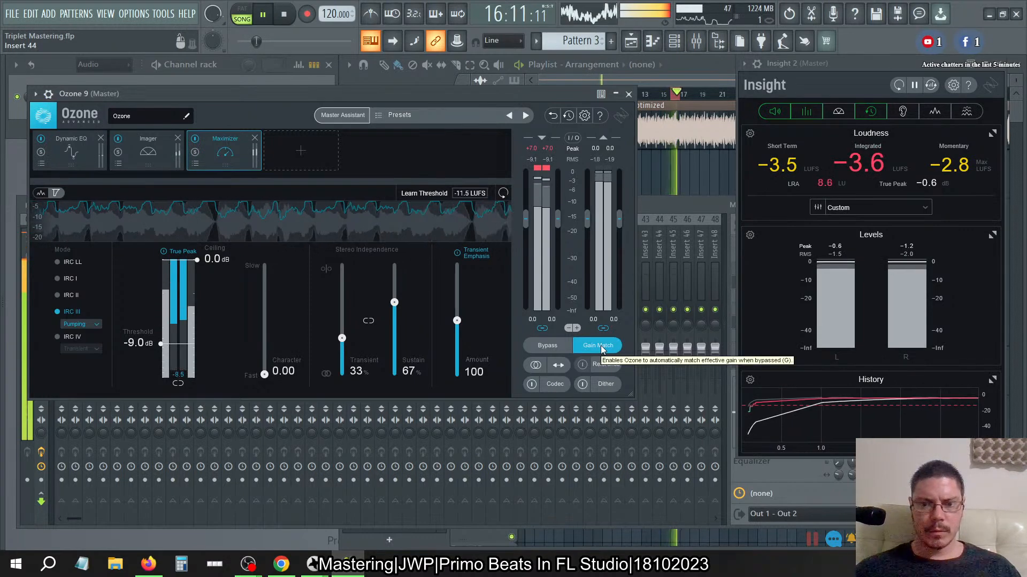
- Compare the master with Ozone 9 disabled and enabled in the mixer, check the headphone volume, and stop playback
click(666, 214)
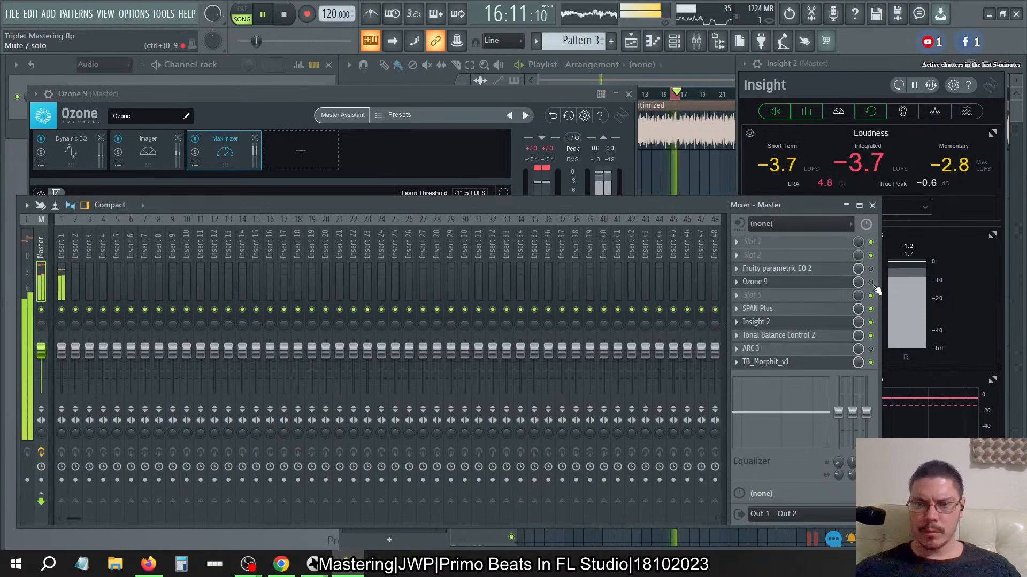
click(870, 282)
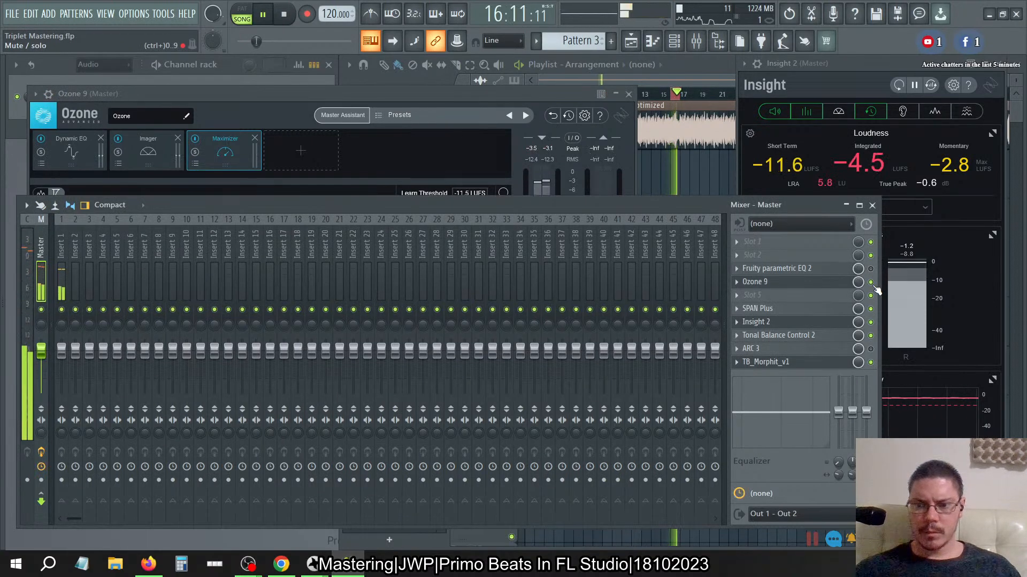
click(932, 564)
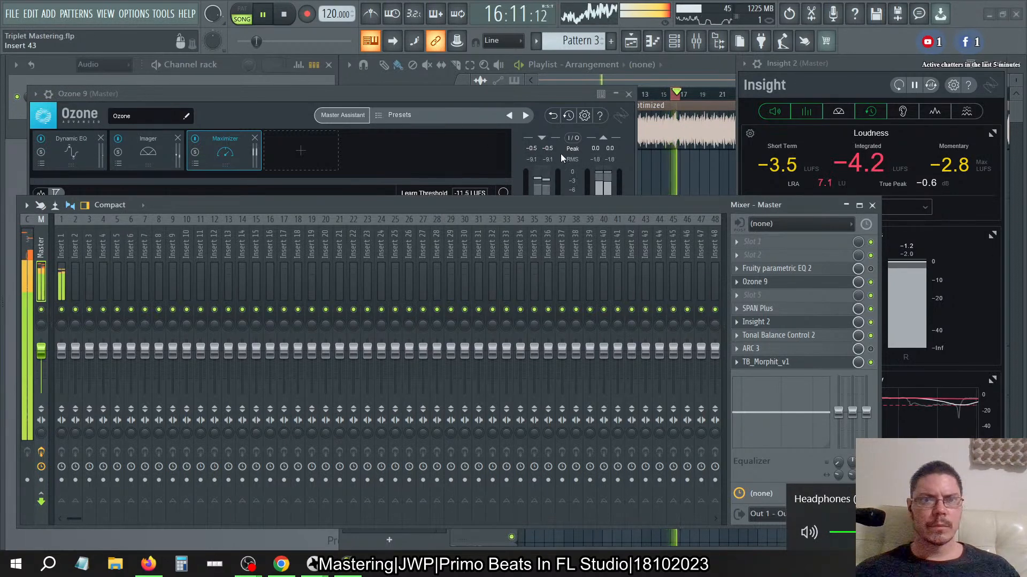
click(297, 23)
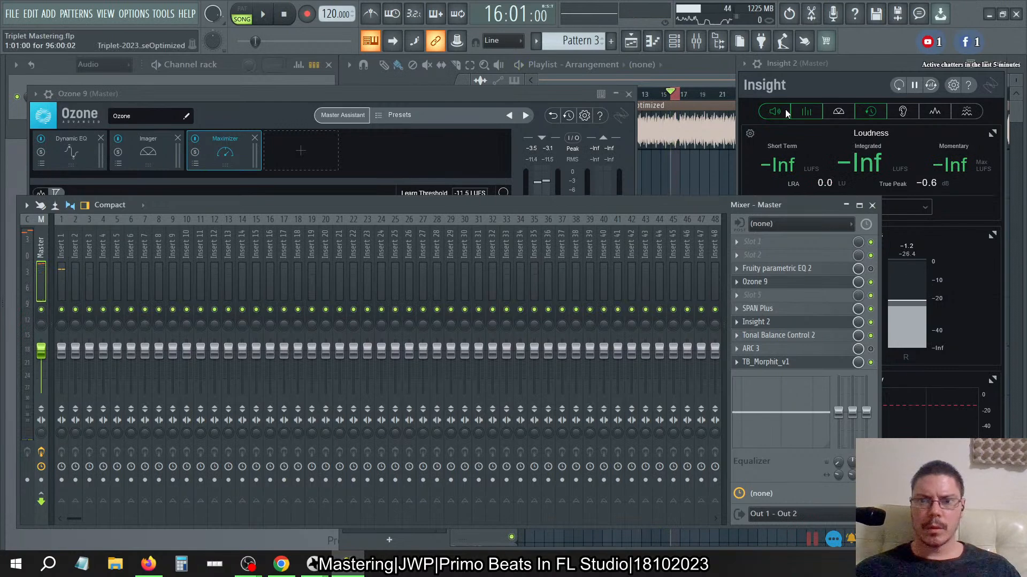
- Hide the mixer, clear the loop selection in the playlist, and play the arrangement from the start
click(708, 46)
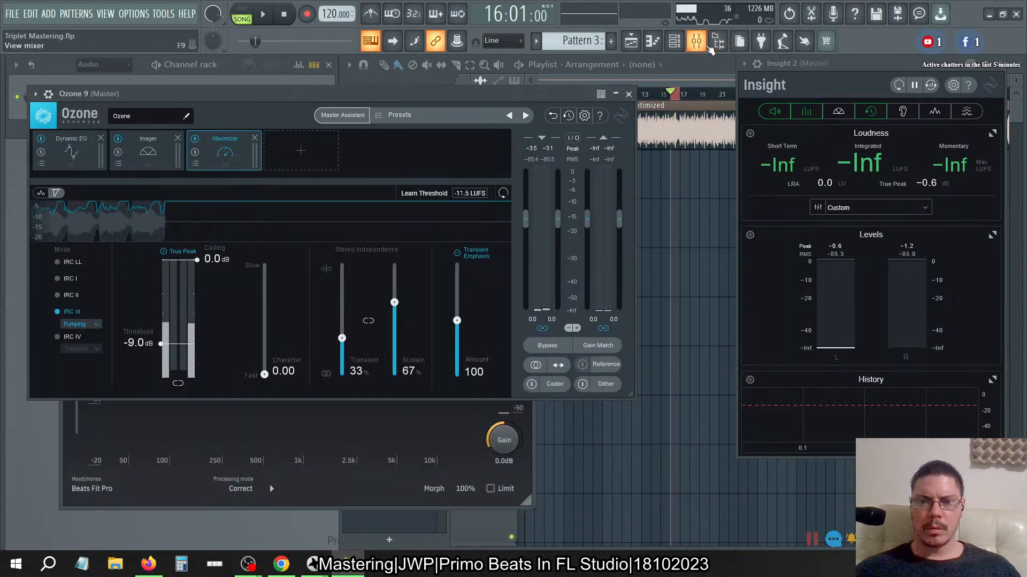
click(691, 103)
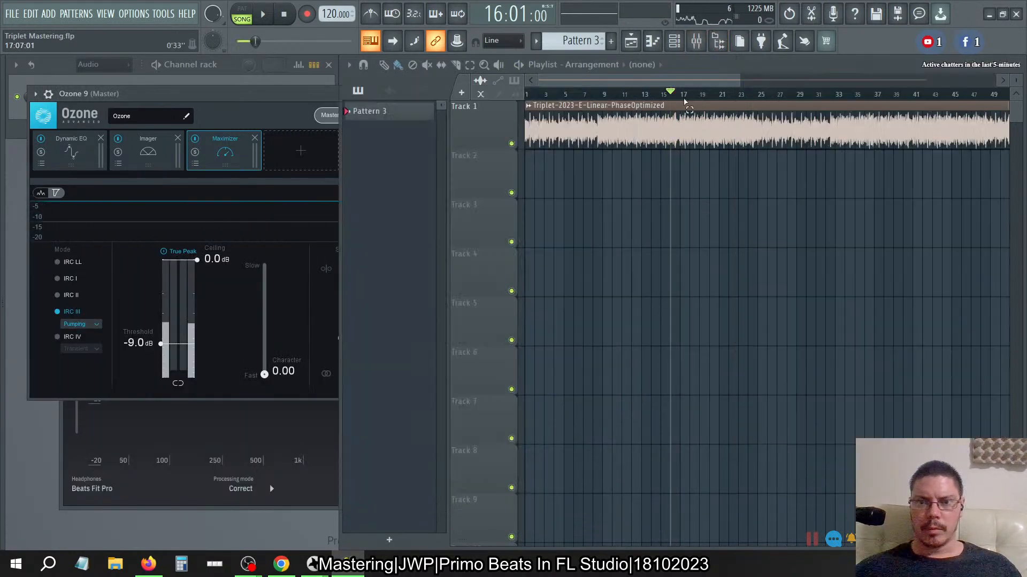
key(space)
- Reopen the mixer during playback and toggle Ozone 9 on the master to compare the processed and unprocessed sound
click(299, 116)
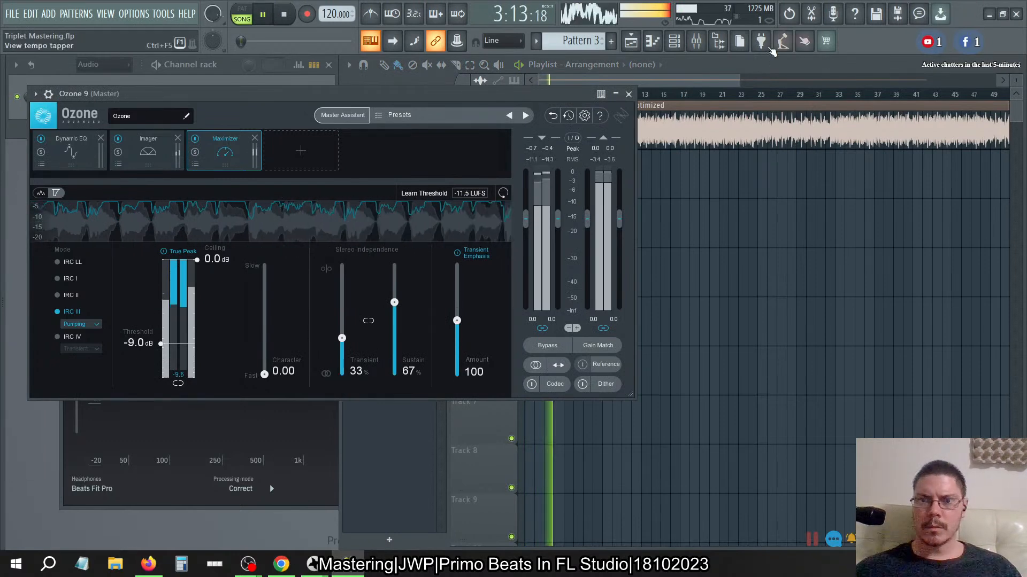
key(F9)
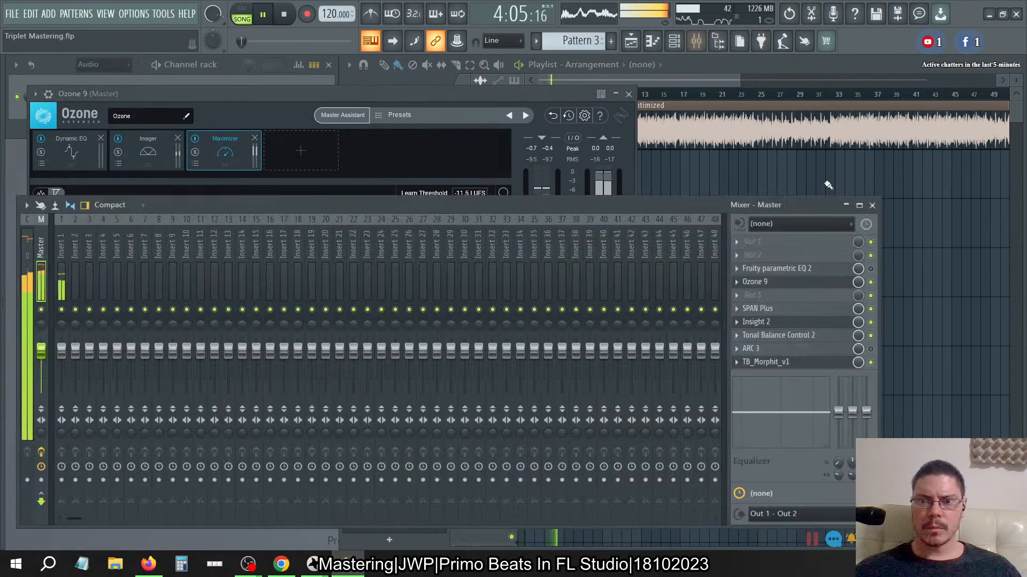
click(872, 282)
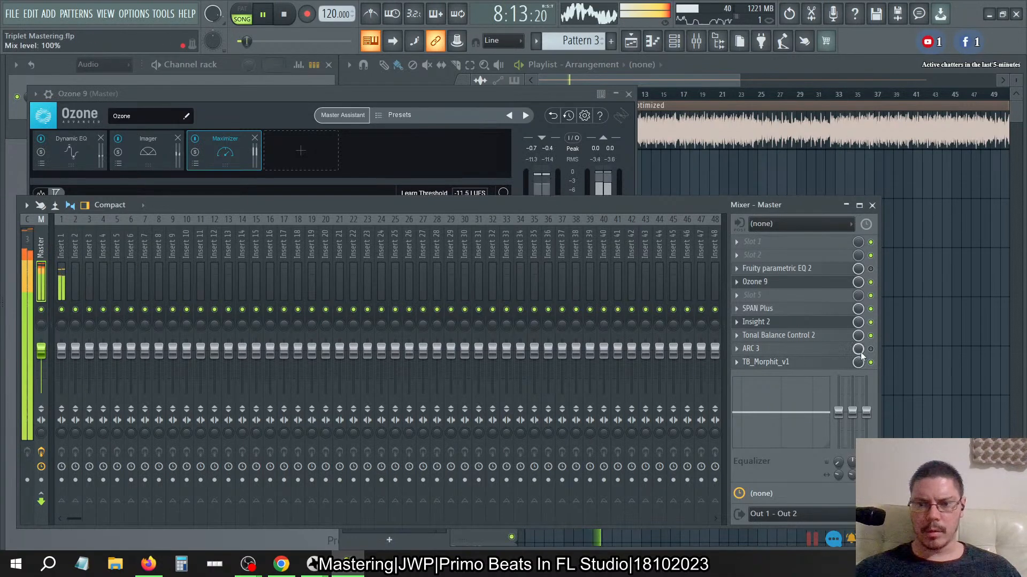
- Open TB_Morphit_v1 on the master, set its gain to -6.0 dB, and continue in demo mode
click(829, 364)
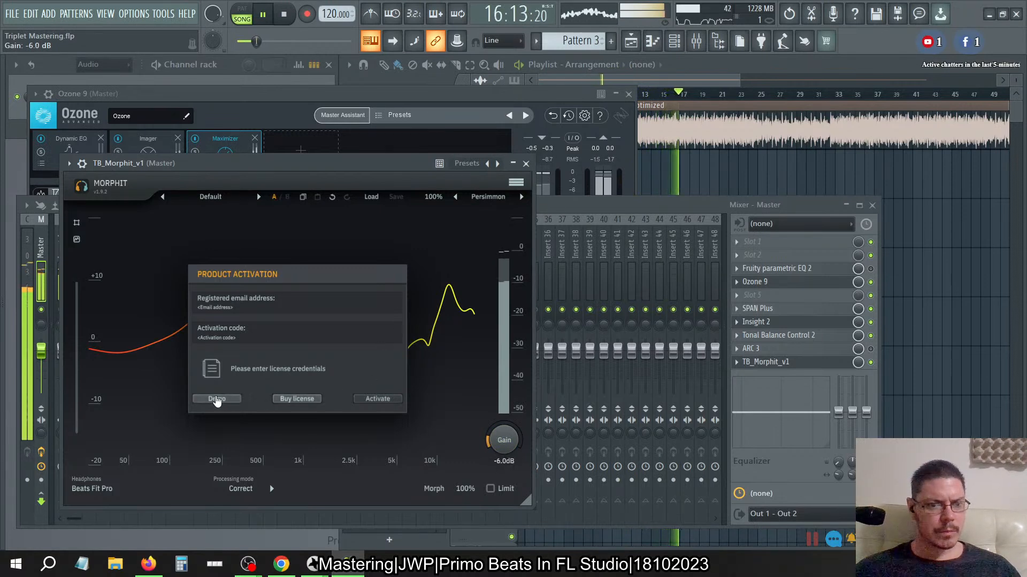
click(219, 399)
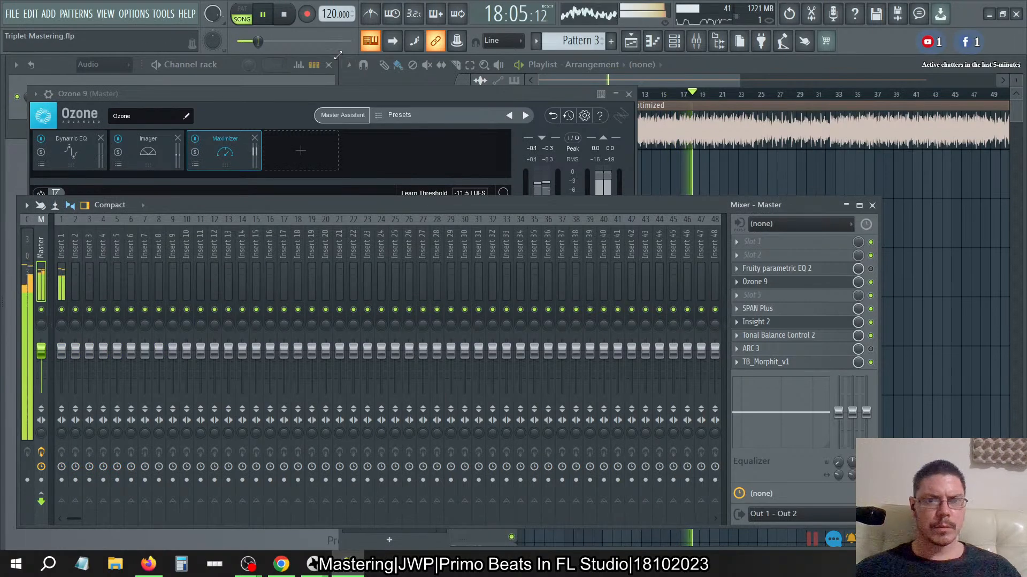
- Show Ozone 9's Imager module and toggle it off and on to compare the stereo width
click(308, 94)
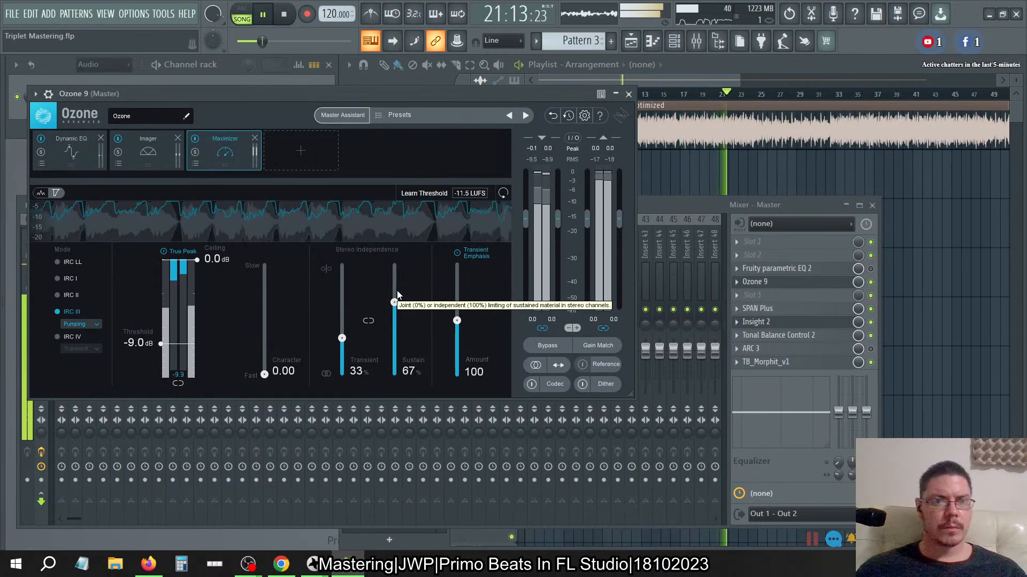
click(152, 162)
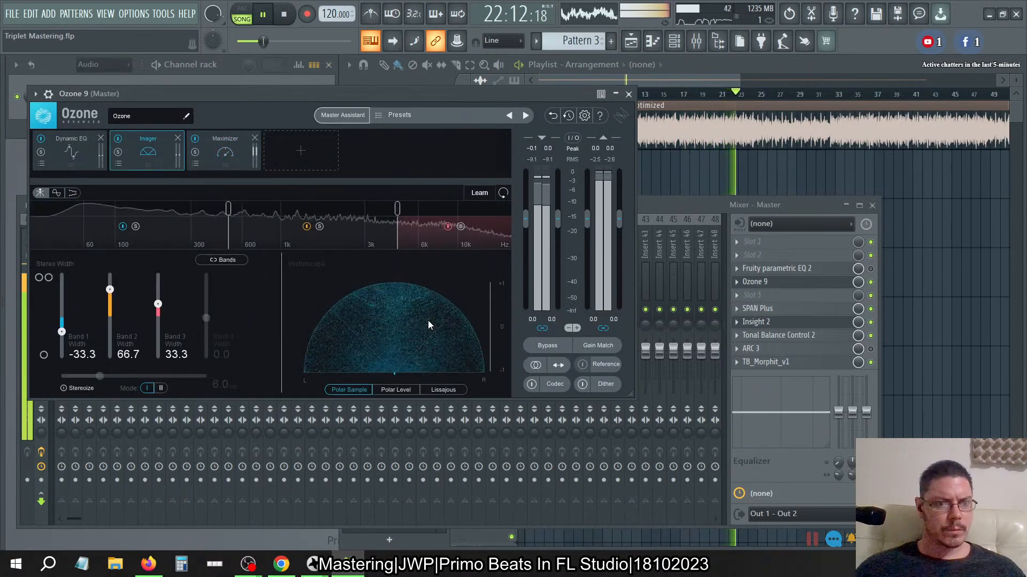
click(119, 139)
click(118, 140)
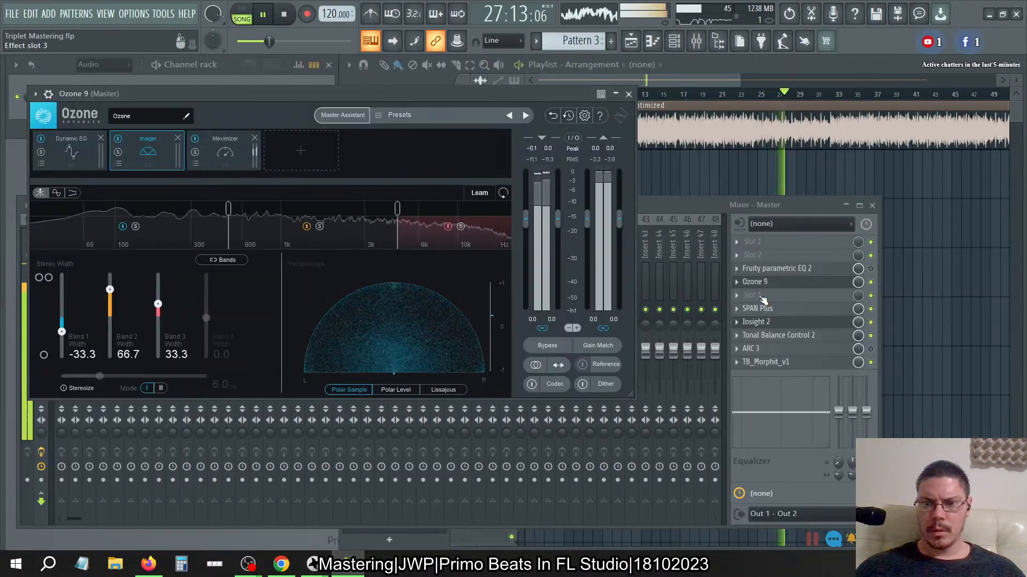
- Move Ozone 9 above Fruity parametric EQ 2 in the master's effect chain and enable the EQ
drag(762, 300, 762, 301)
scroll(762, 297, up, 1)
click(871, 283)
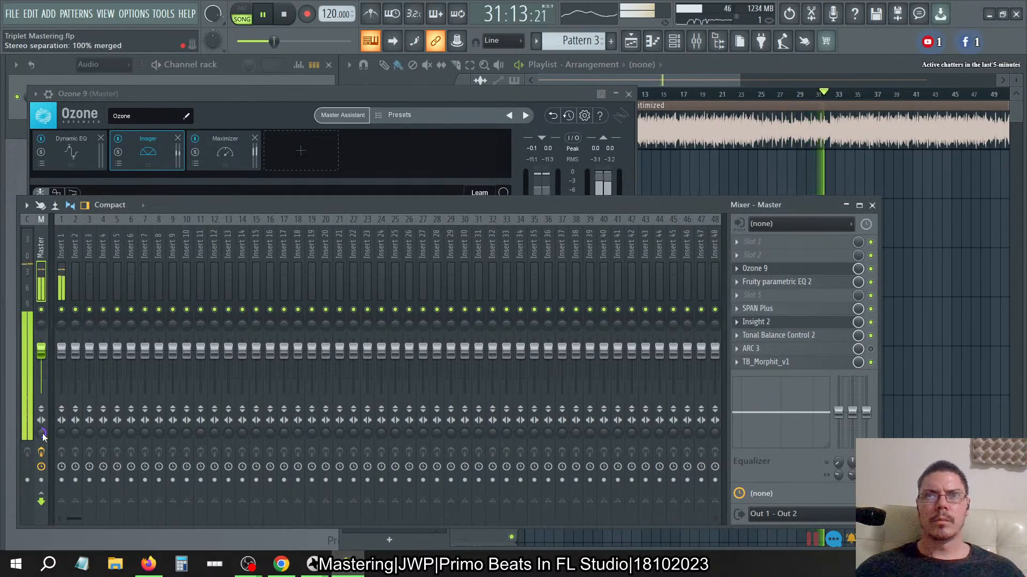
- Set the stereo width of the Imager's Band 1 to 0 in Ozone 9
click(235, 122)
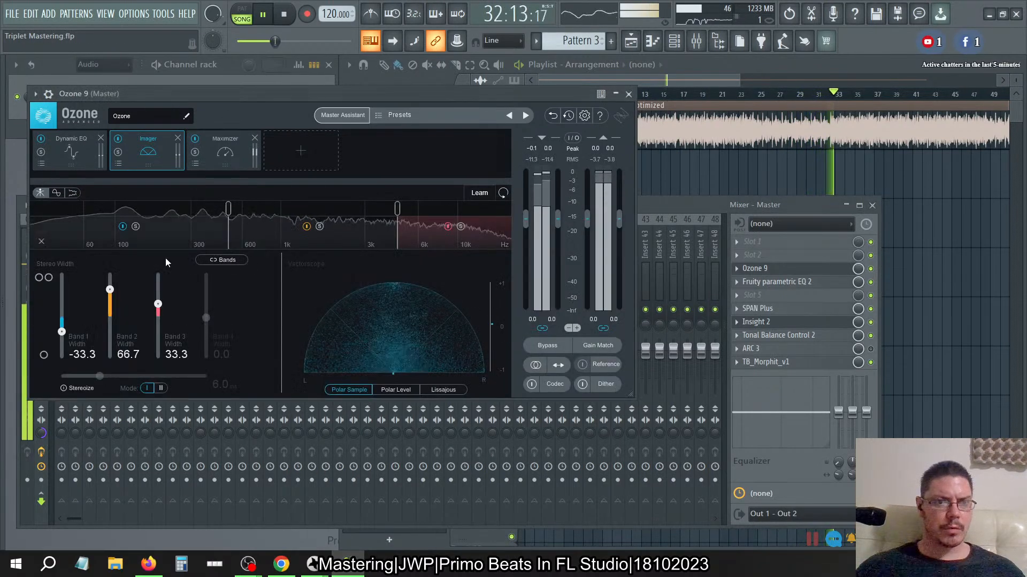
click(82, 354)
text(0)
key(Return)
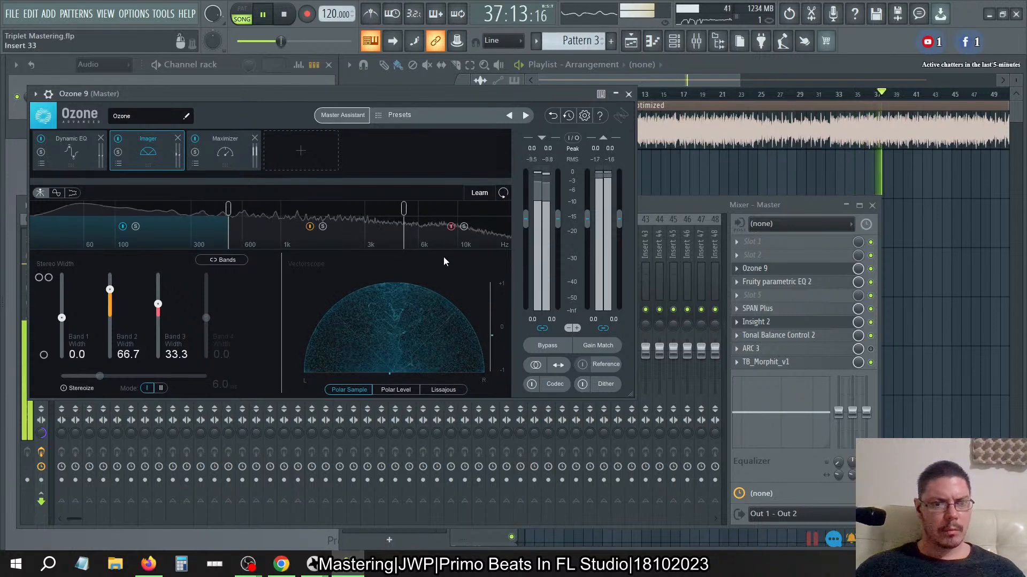
- Try a stereo width of -33 on the Imager's Band 1 and return it to 0
drag(62, 317, 64, 333)
double_click(82, 354)
text(-33)
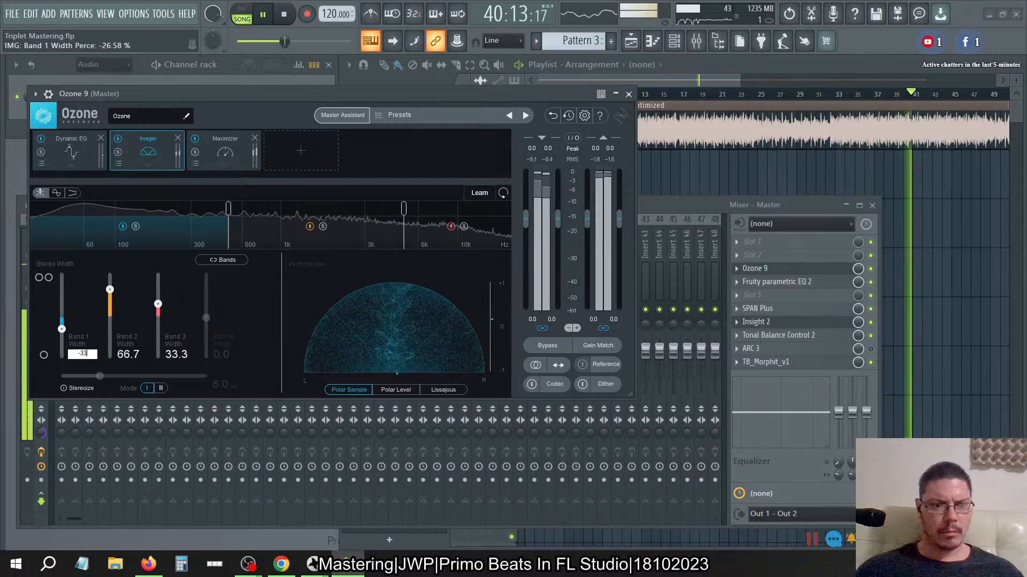
key(Return)
double_click(82, 354)
text(0)
key(Return)
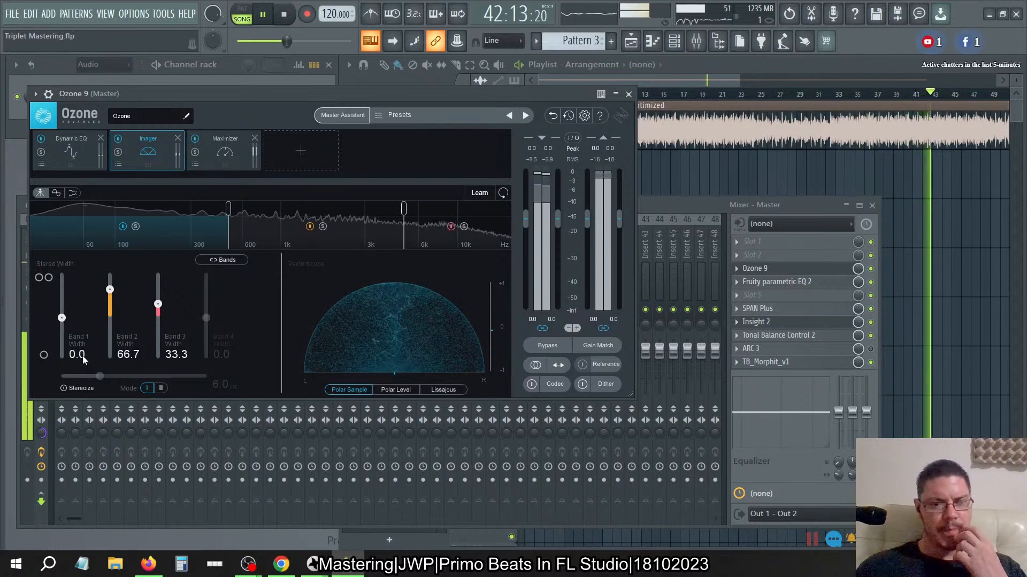
- Enable Stereoize in the Imager and set its amount to 20.0 ms
click(76, 389)
drag(100, 376, 206, 376)
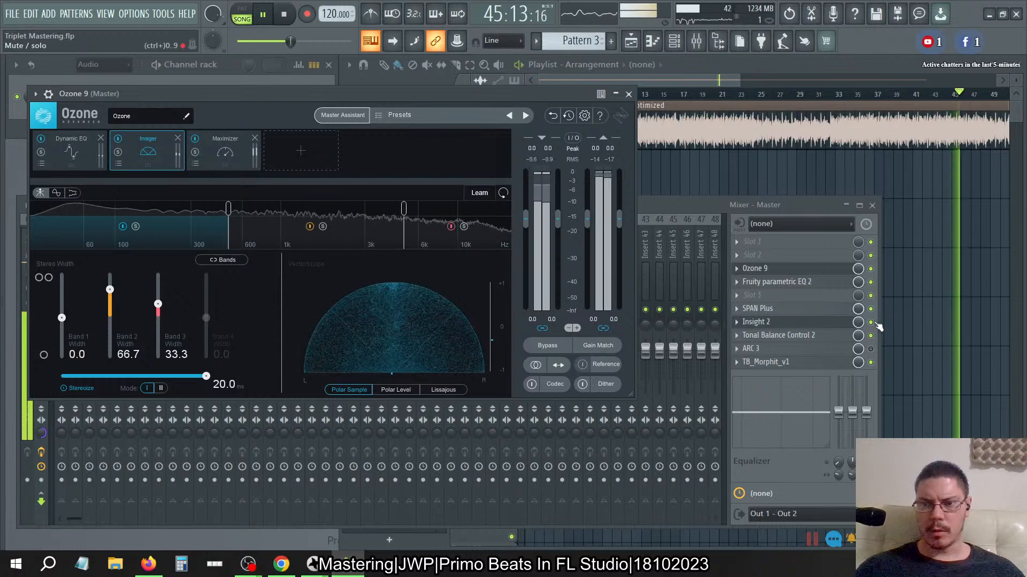
click(76, 387)
- Reset the master track's stereo separation and disable Fruity parametric EQ 2 in its effect chain
click(647, 201)
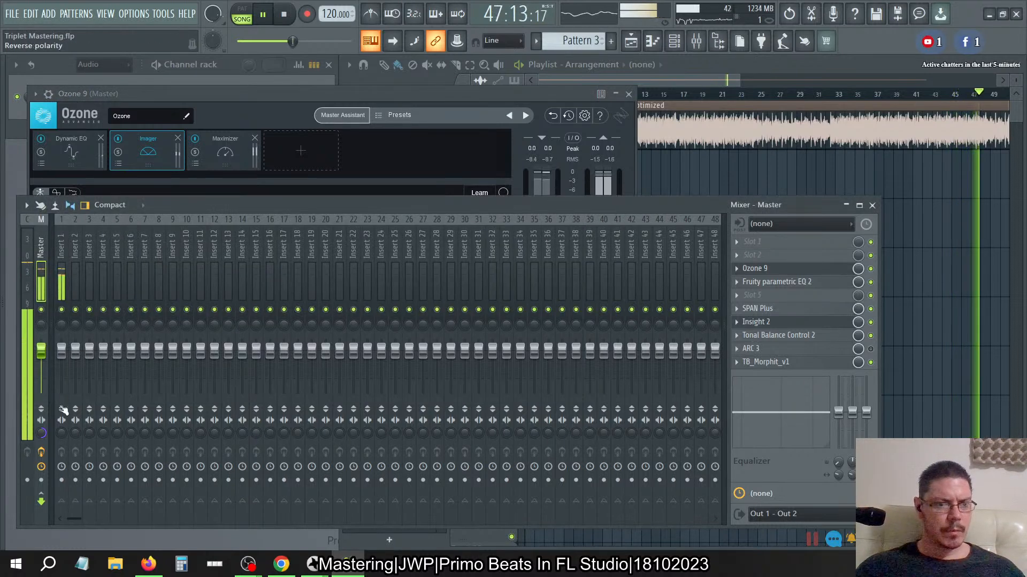
right_click(41, 324)
click(62, 346)
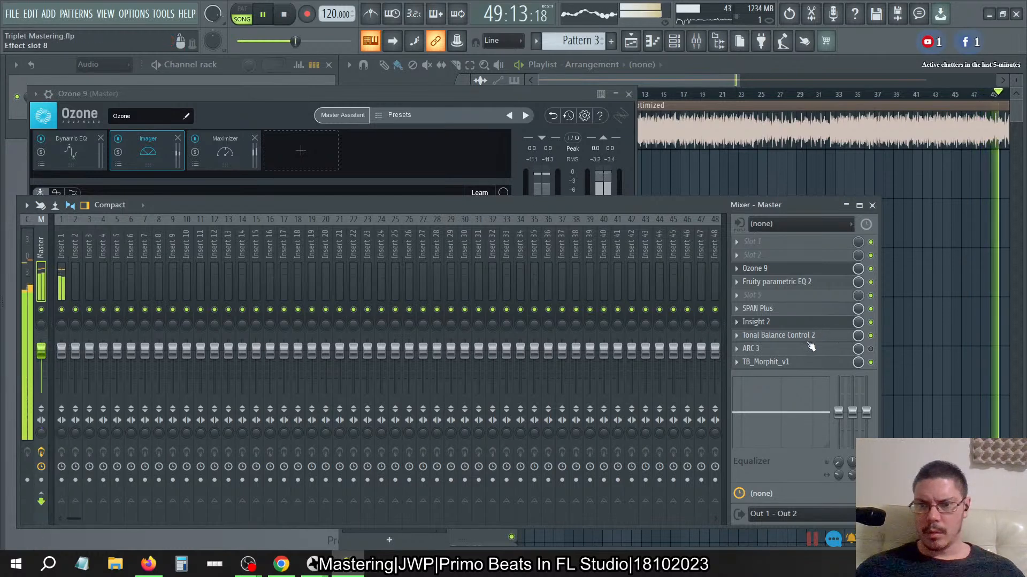
click(871, 336)
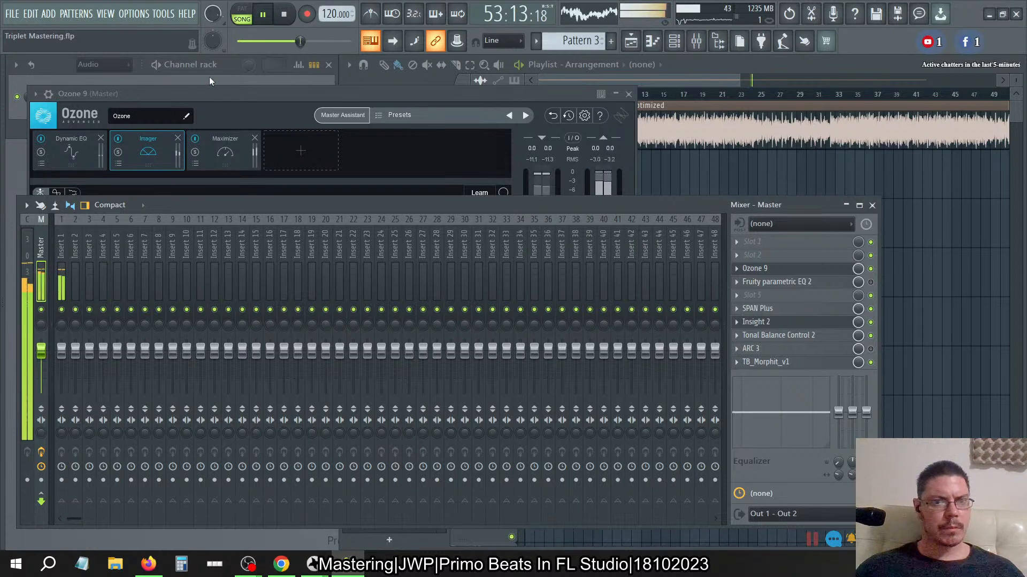
click(200, 94)
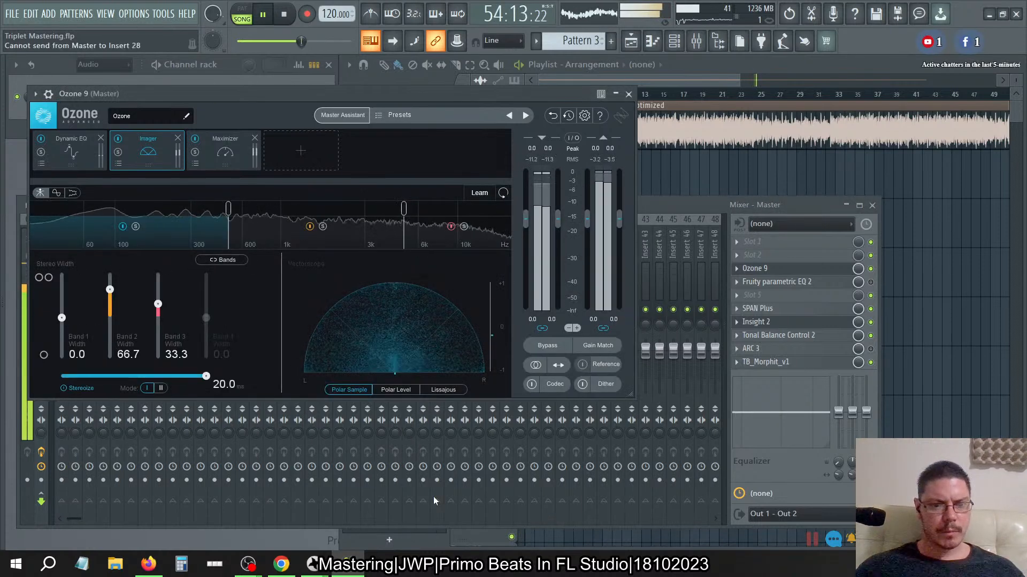
- Try Stereoize mode II in Ozone 9's Imager and switch back to mode I
click(161, 388)
mouse_move(206, 375)
mouse_down()
mouse_move(132, 377)
mouse_move(206, 379)
mouse_up()
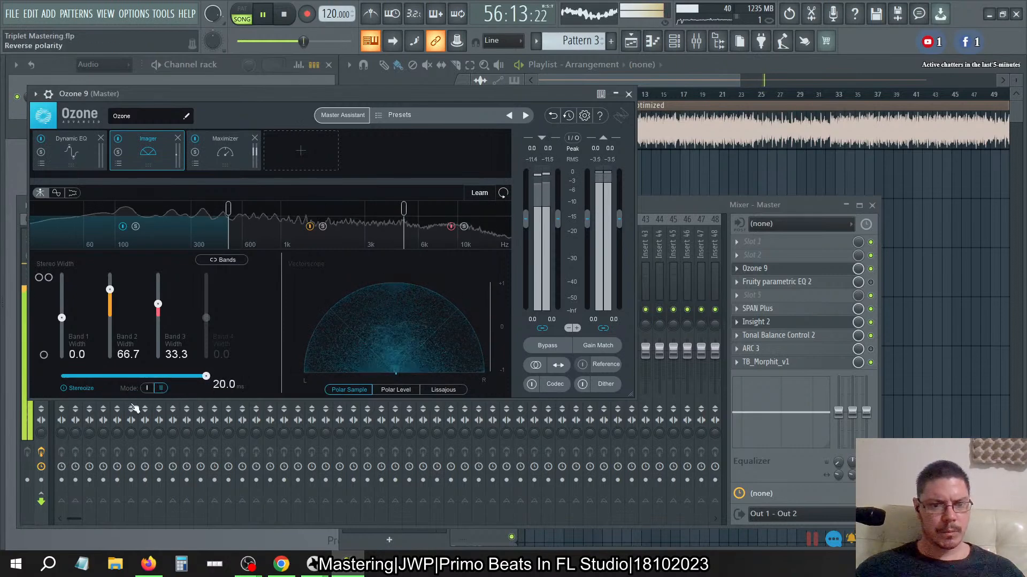
click(149, 390)
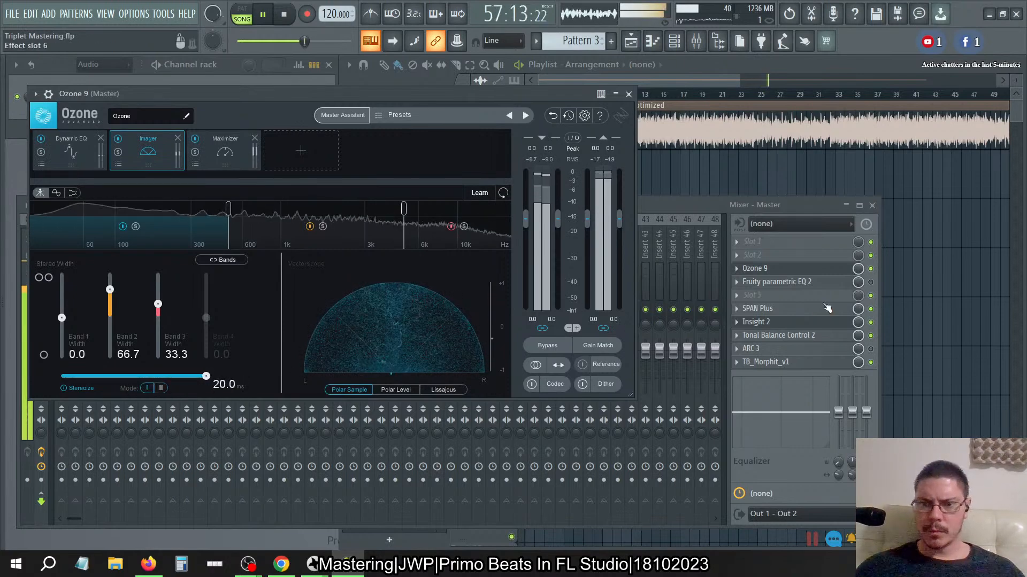
- Move Ozone 9 to slot 5 directly above SPAN Plus and check the master's spectrum in SPAN Plus
click(870, 349)
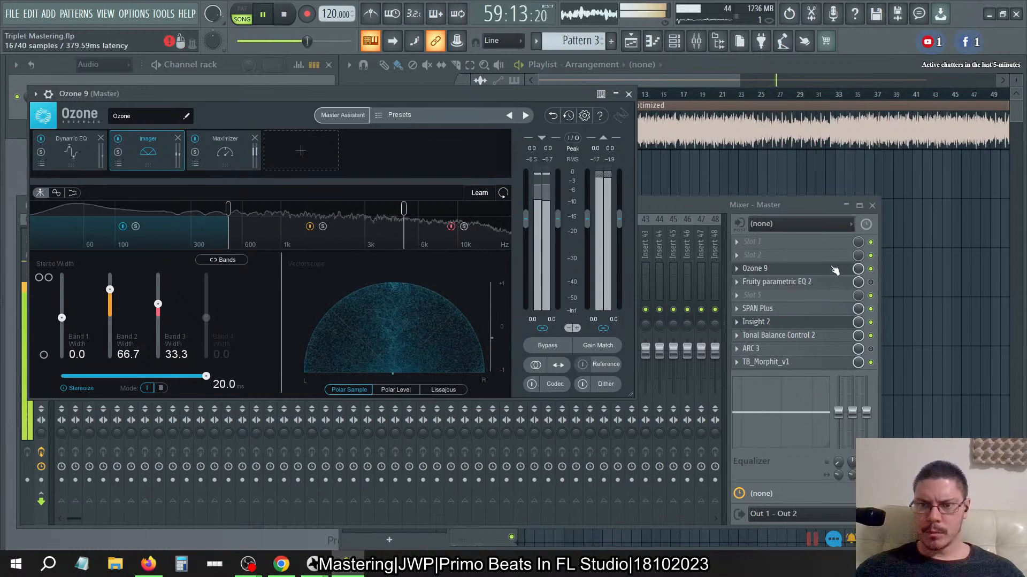
drag(836, 271, 835, 295)
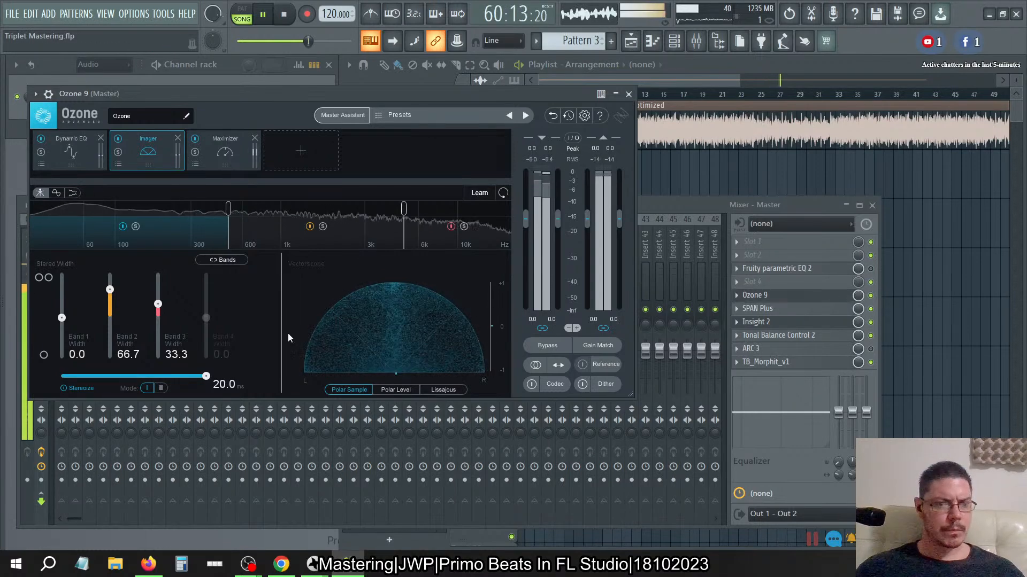
click(765, 309)
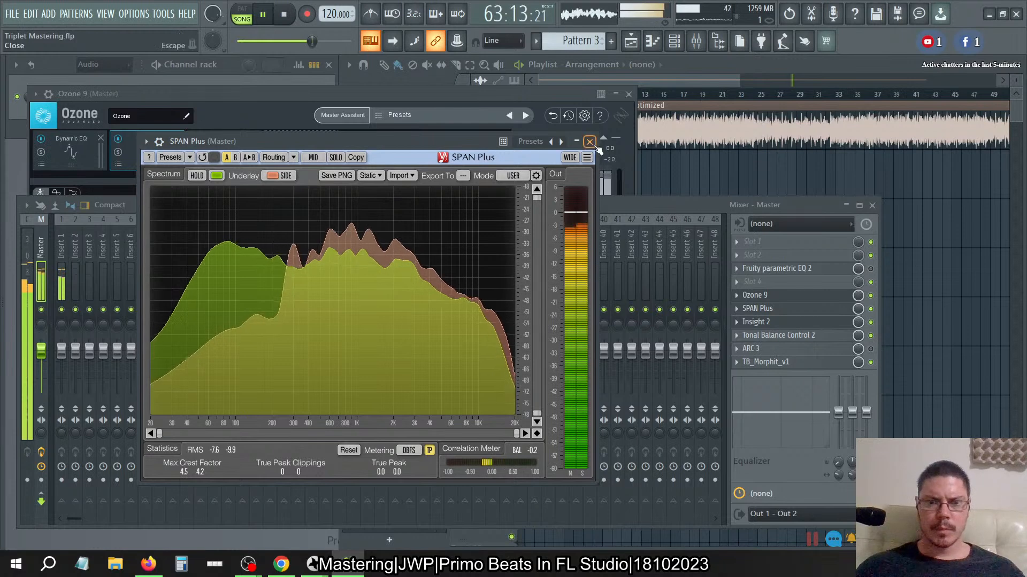
click(590, 141)
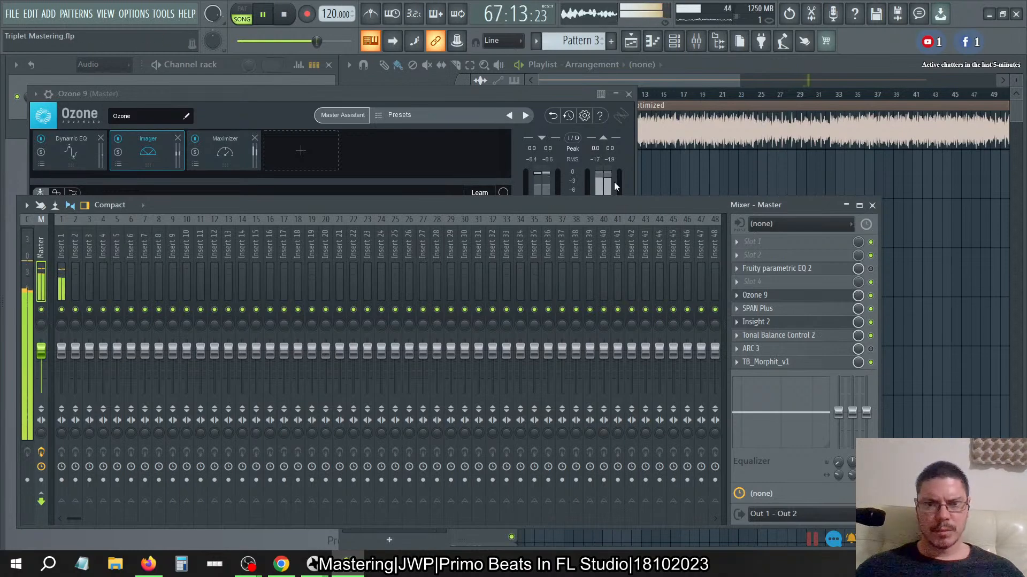
click(423, 111)
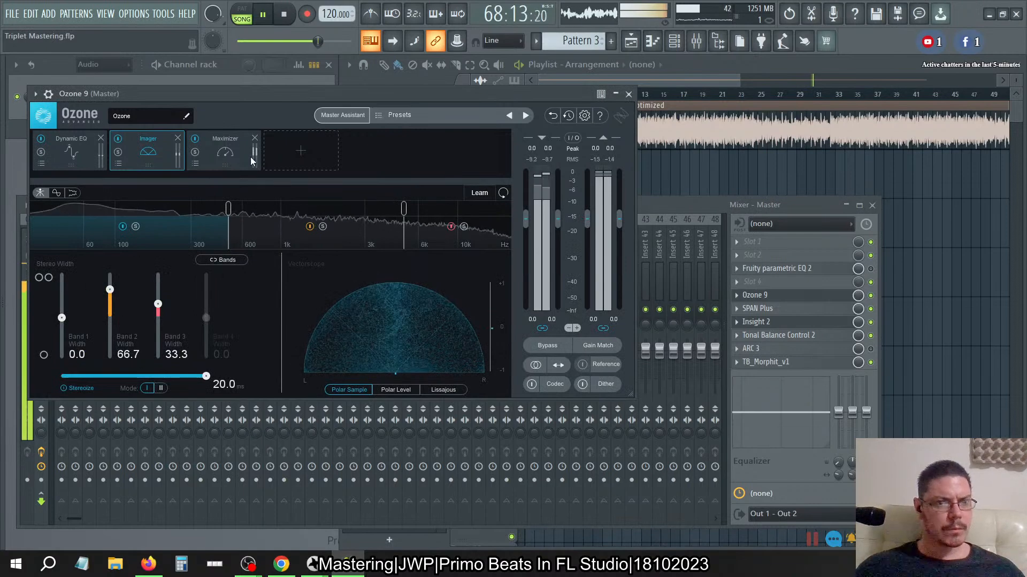
- Turn off Stereoize and compare the sound with the Imager module bypassed and active
click(118, 139)
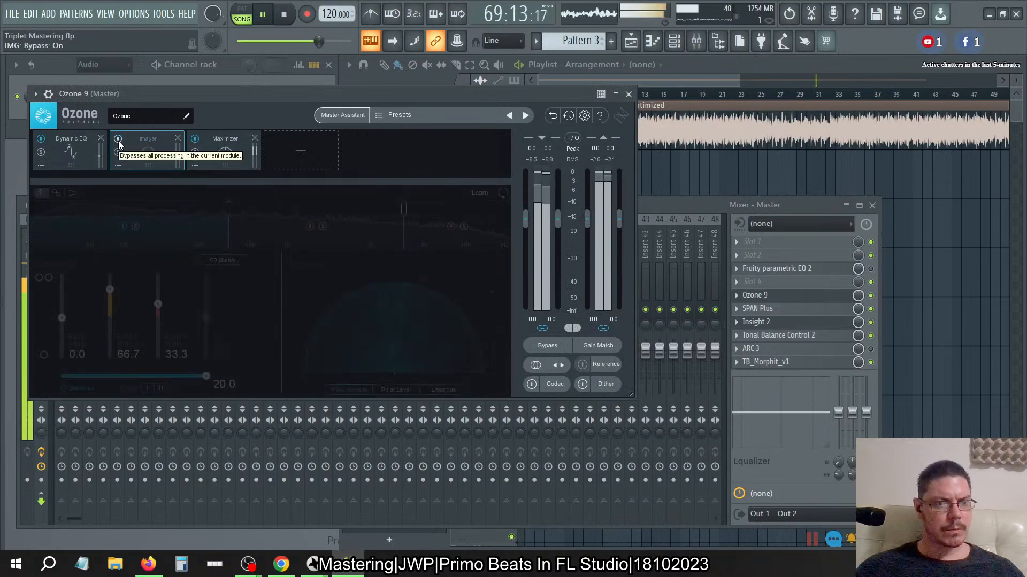
click(118, 140)
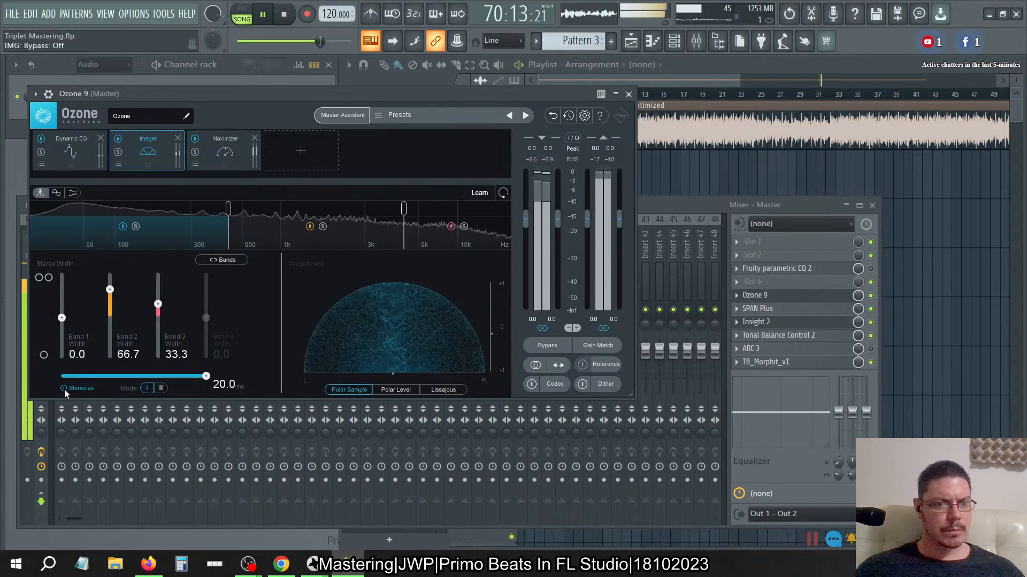
click(118, 138)
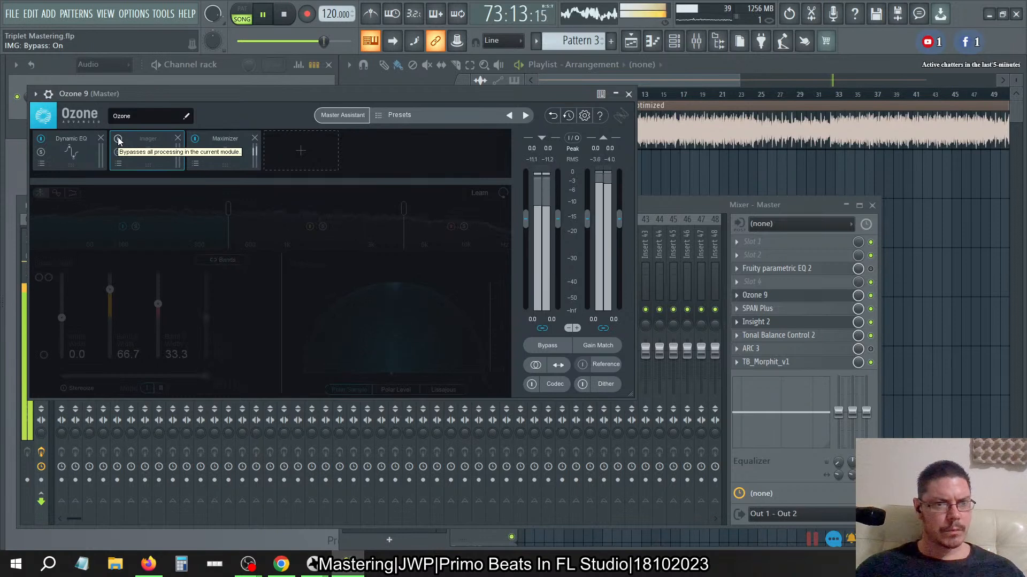
click(118, 140)
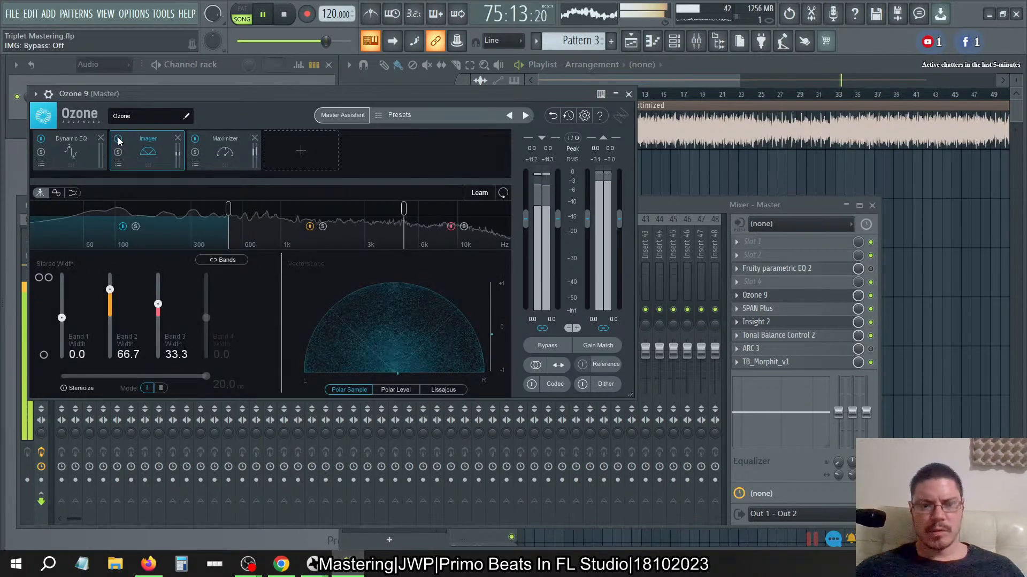
click(118, 140)
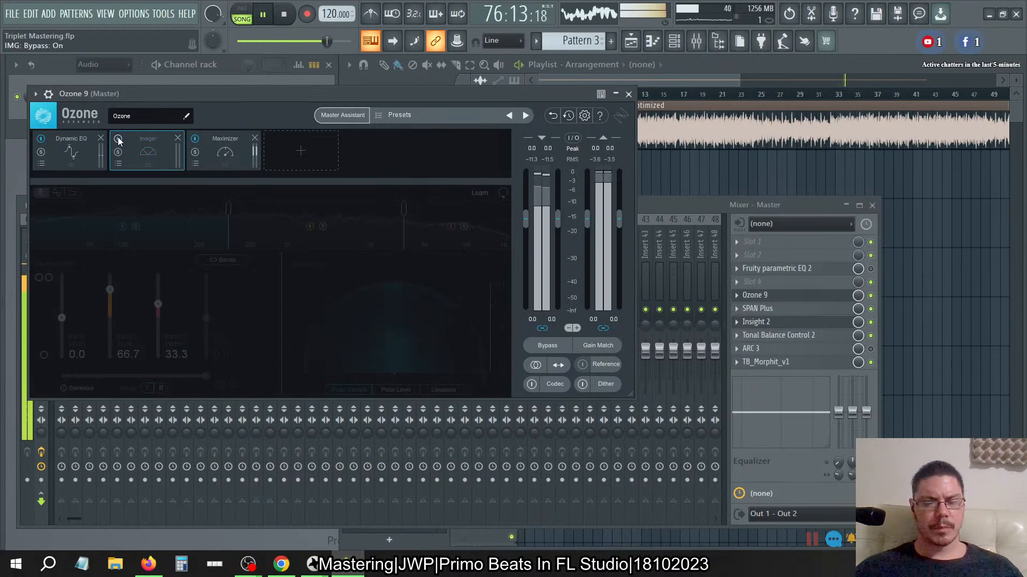
click(118, 139)
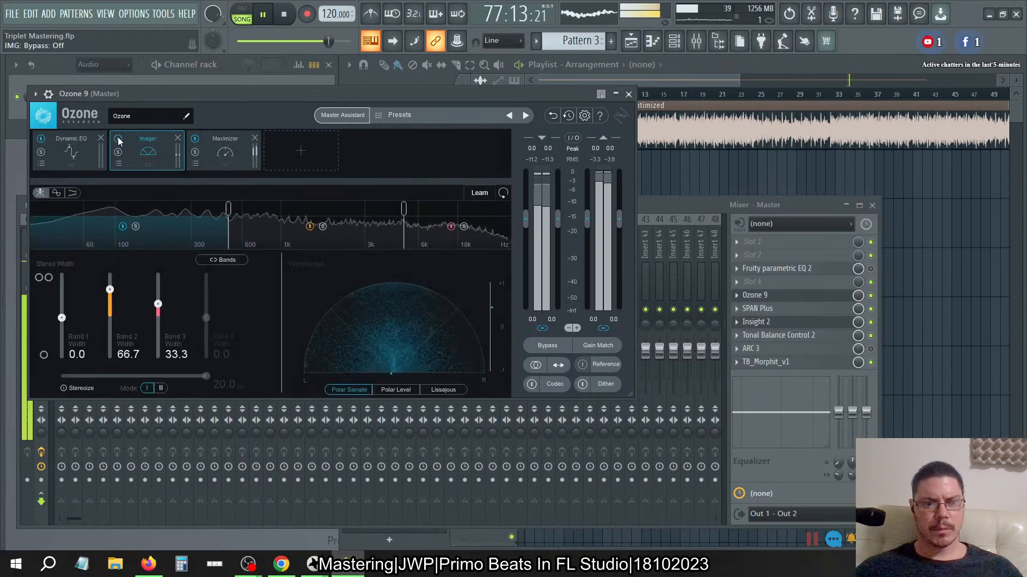
- Set the stereo width of the Imager's Band 2 to 33.33
double_click(128, 353)
text(33.33)
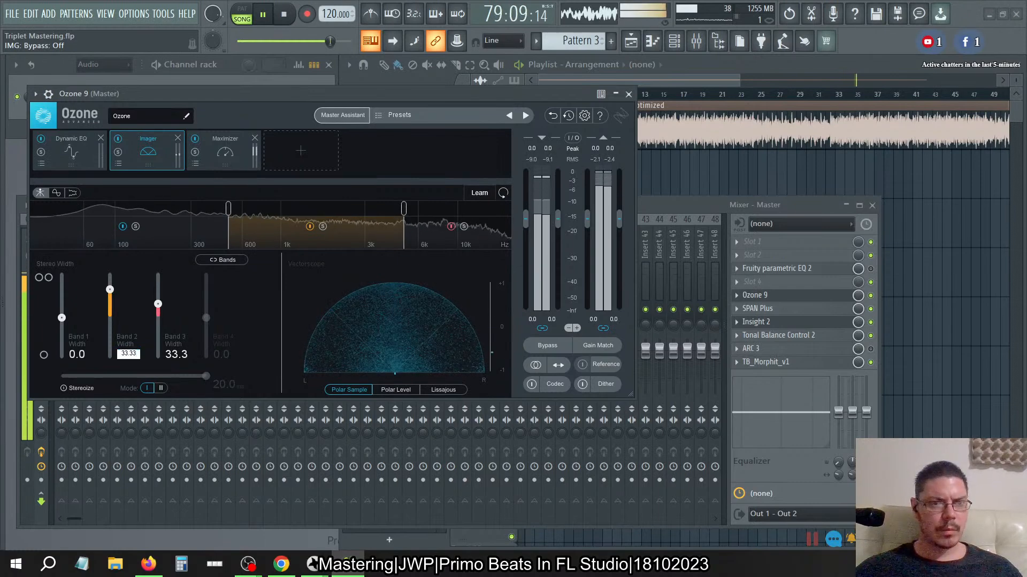
key(Return)
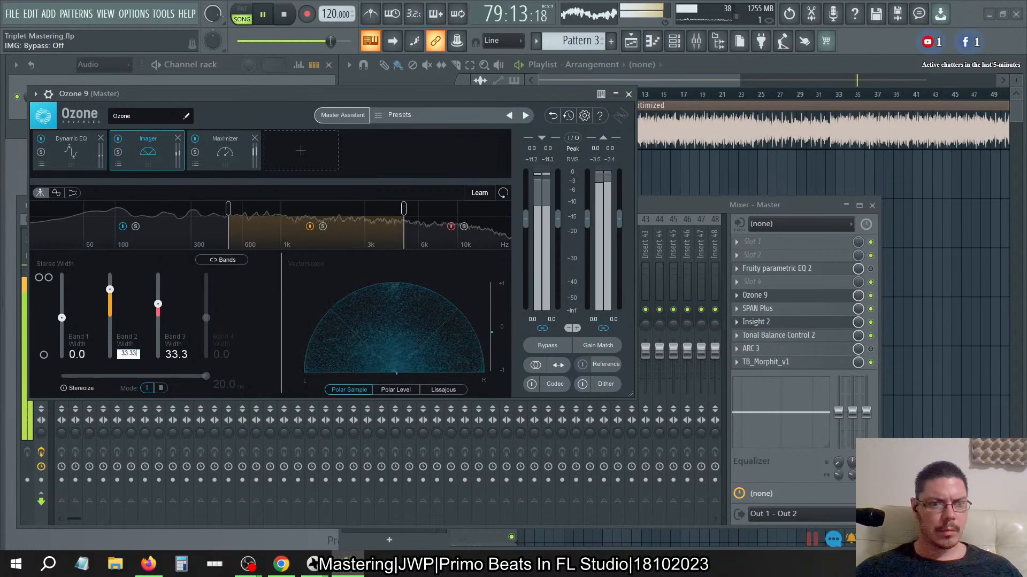
- Divide 33.333333 by 2 in Calculator and set the Imager's Band 3 width to 16.66666 in Ozone 9
double_click(175, 361)
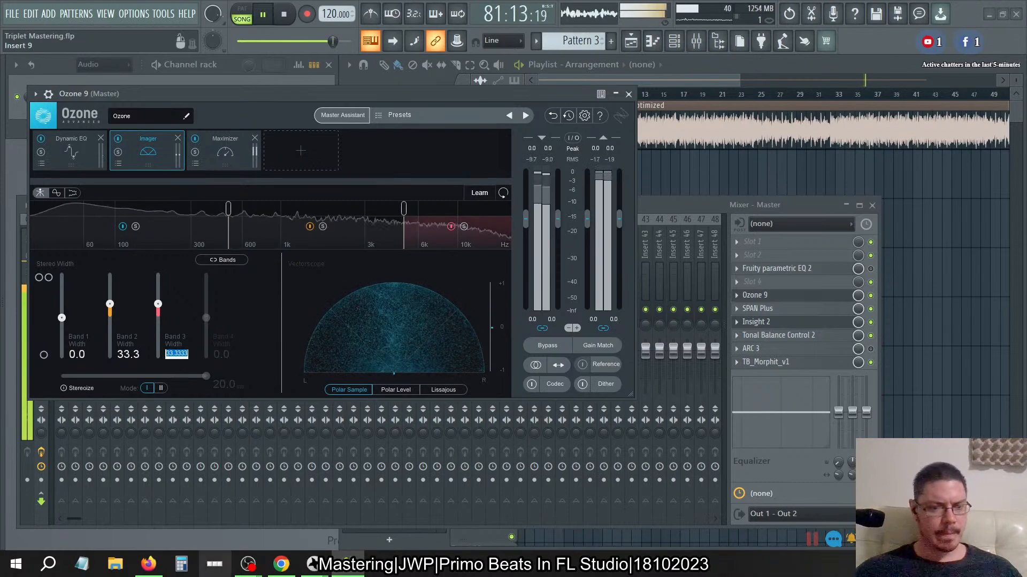
click(173, 569)
text(33.)
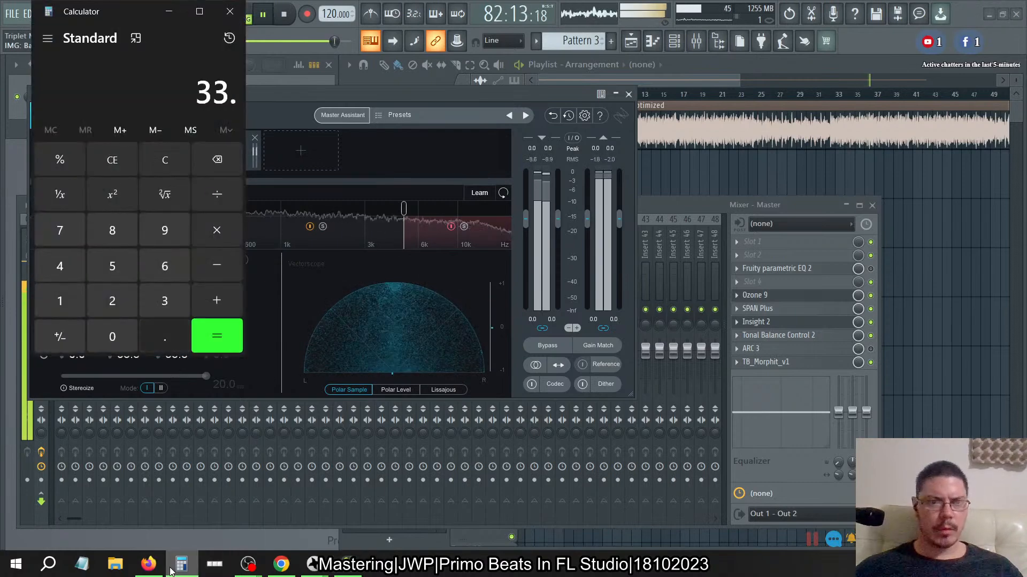
text(333333/2)
key(Return)
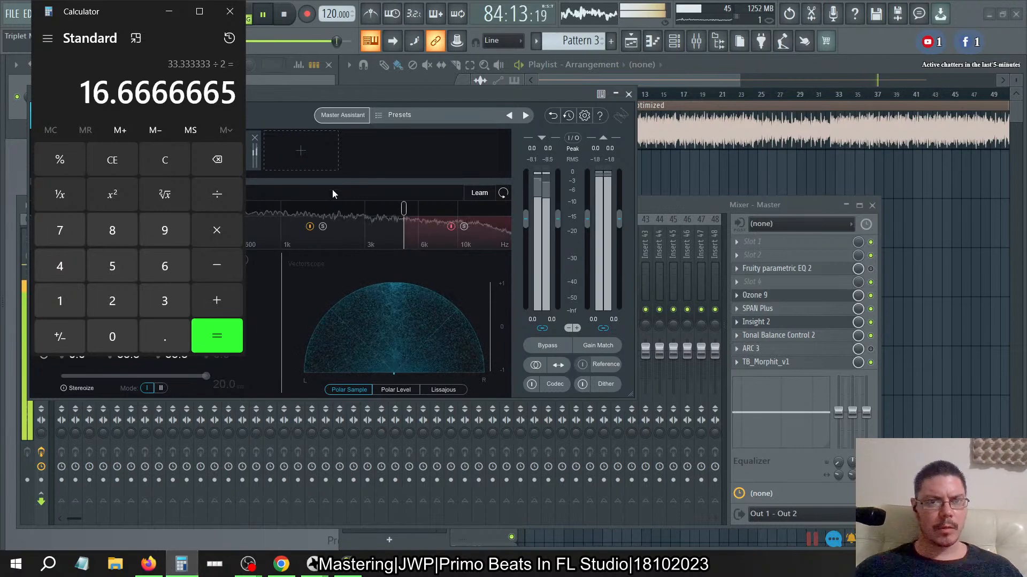
click(275, 89)
double_click(176, 354)
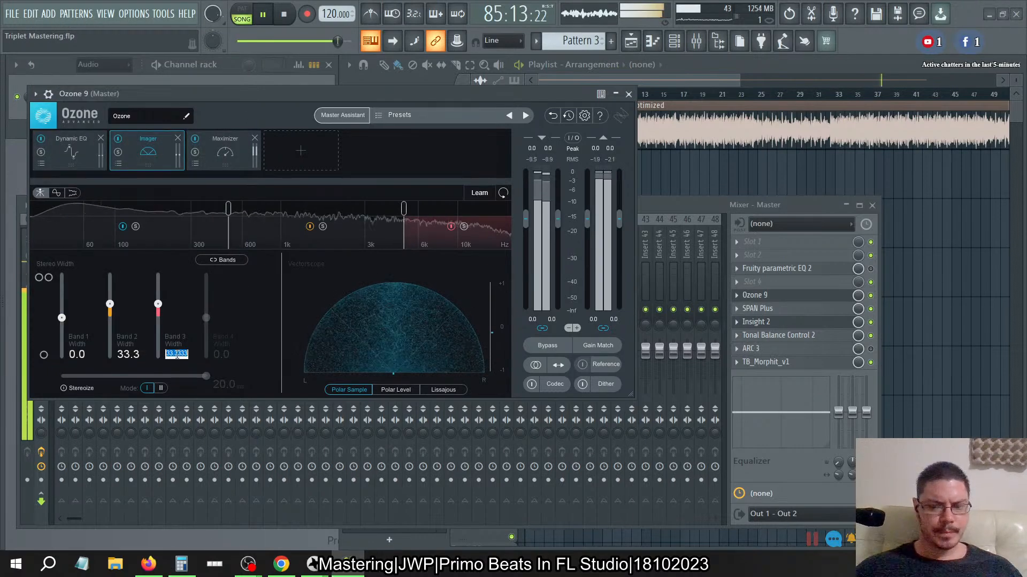
text(16.66666)
key(Return)
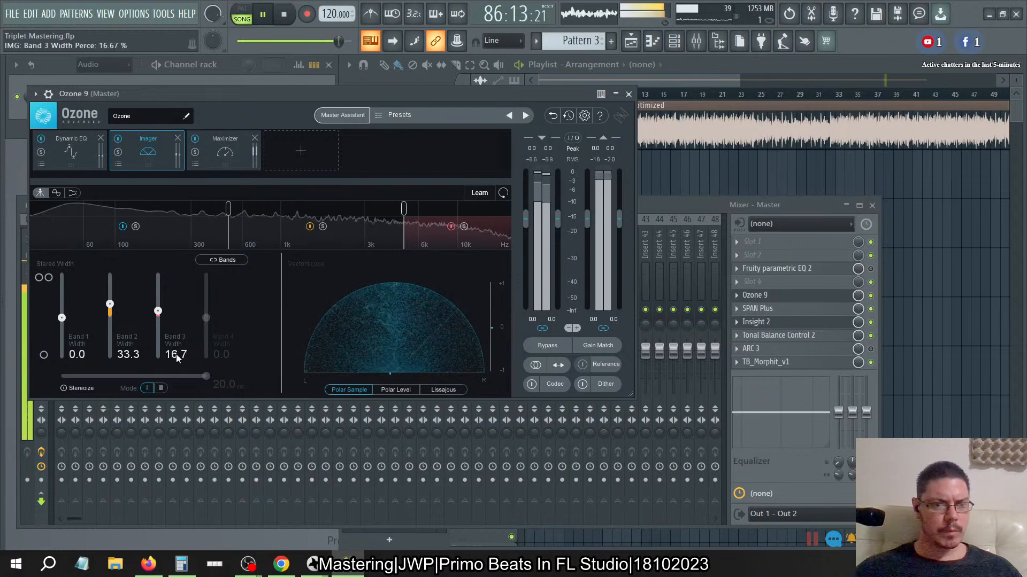
- Compare against the bypassed Imager, and set the Band 2 width to 66.6666 and the Band 3 width to 33.3333
click(118, 139)
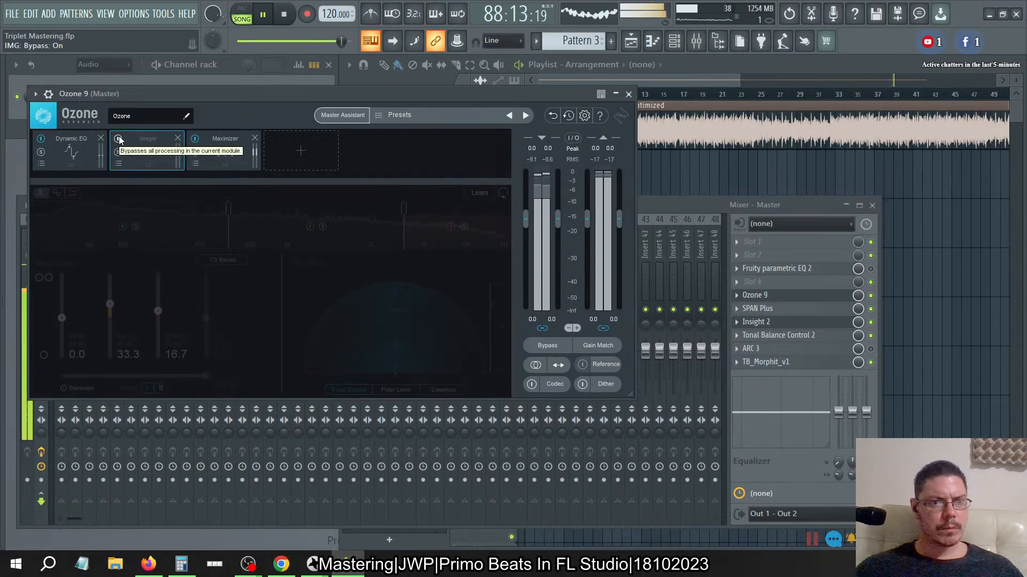
click(119, 138)
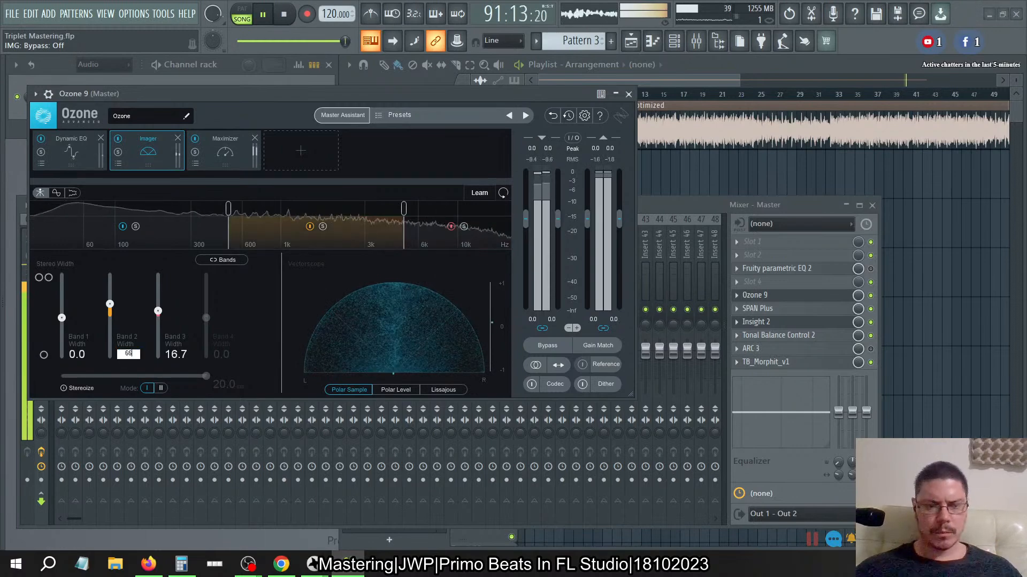
text(66.6666)
key(Return)
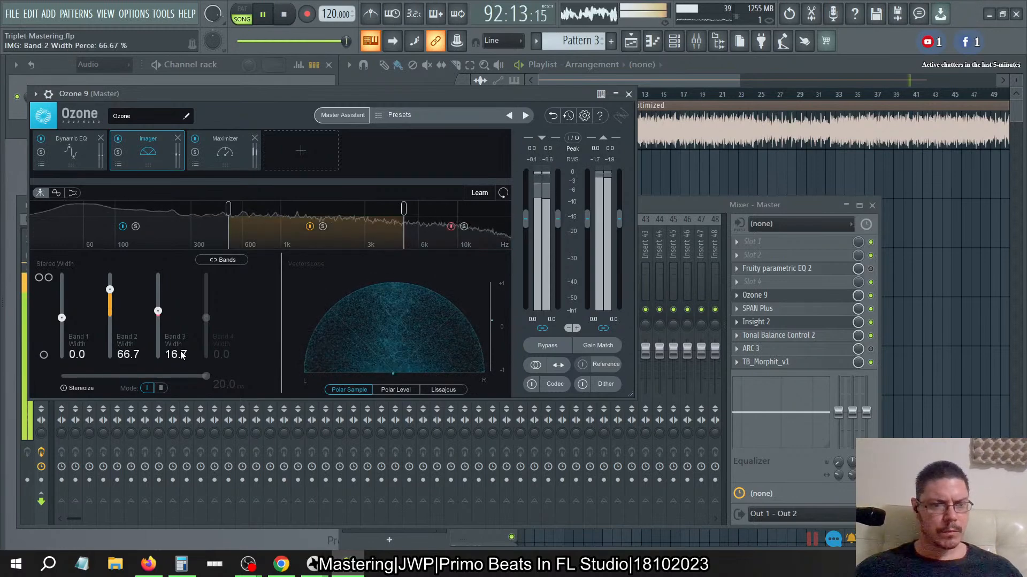
text(33.3333)
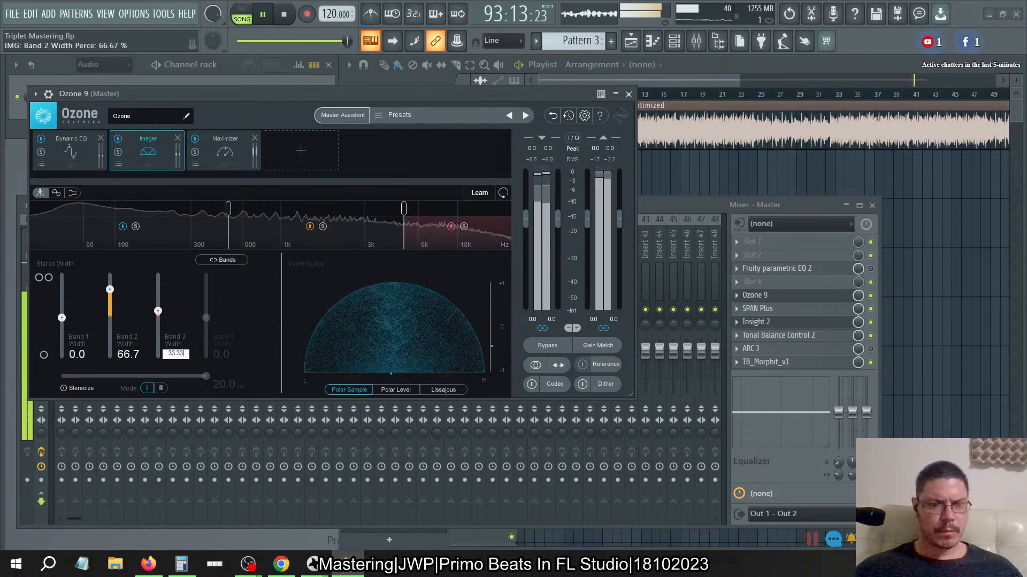
key(Return)
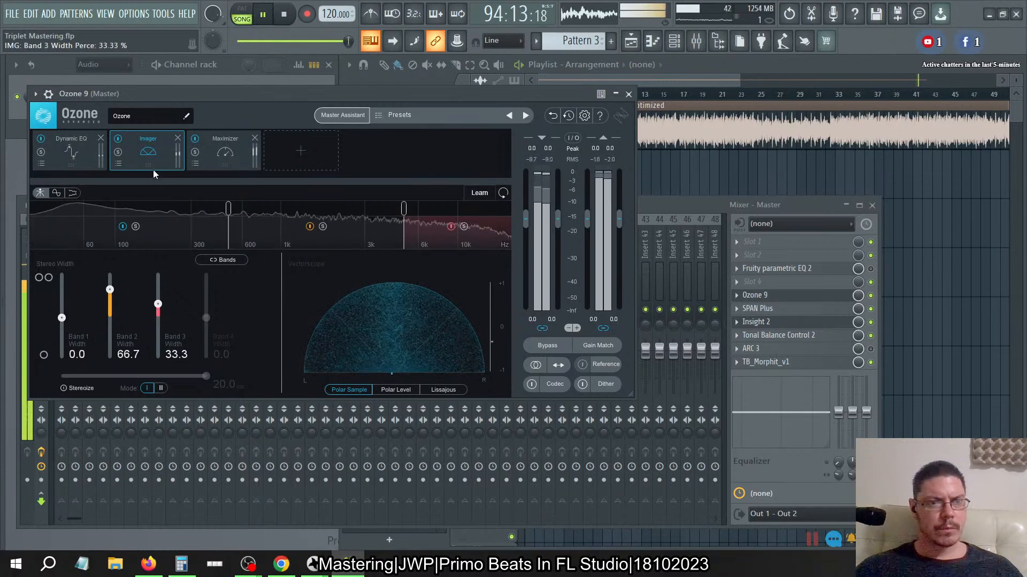
- Toggle the Imager module's bypass to compare the restored band widths with the unprocessed stereo image
click(118, 141)
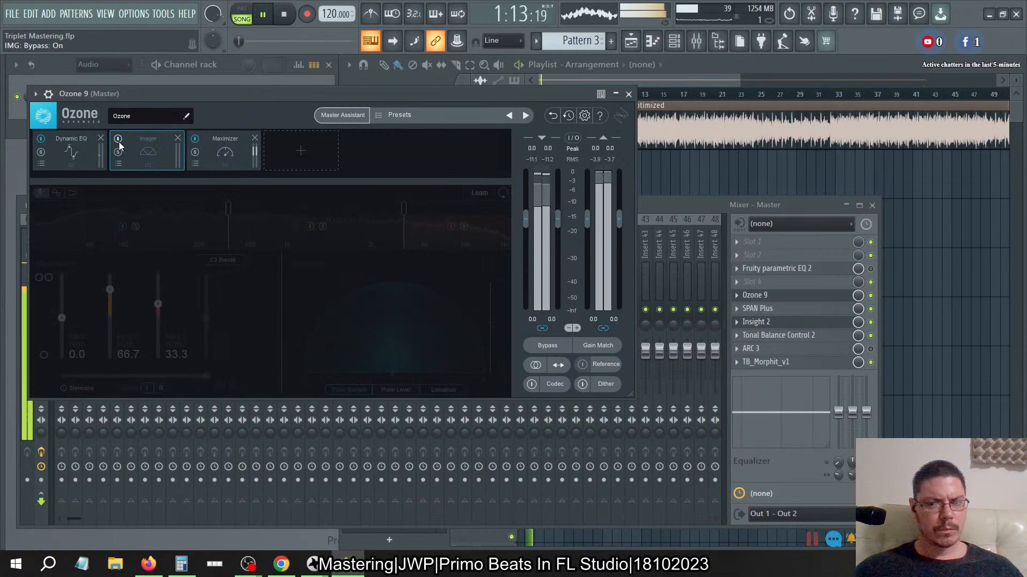
click(118, 142)
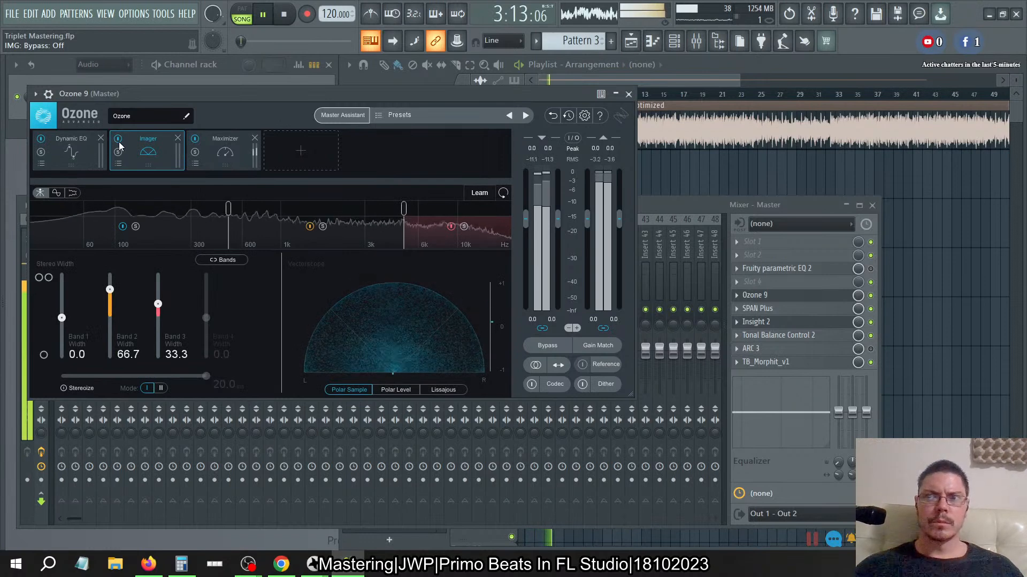
click(119, 142)
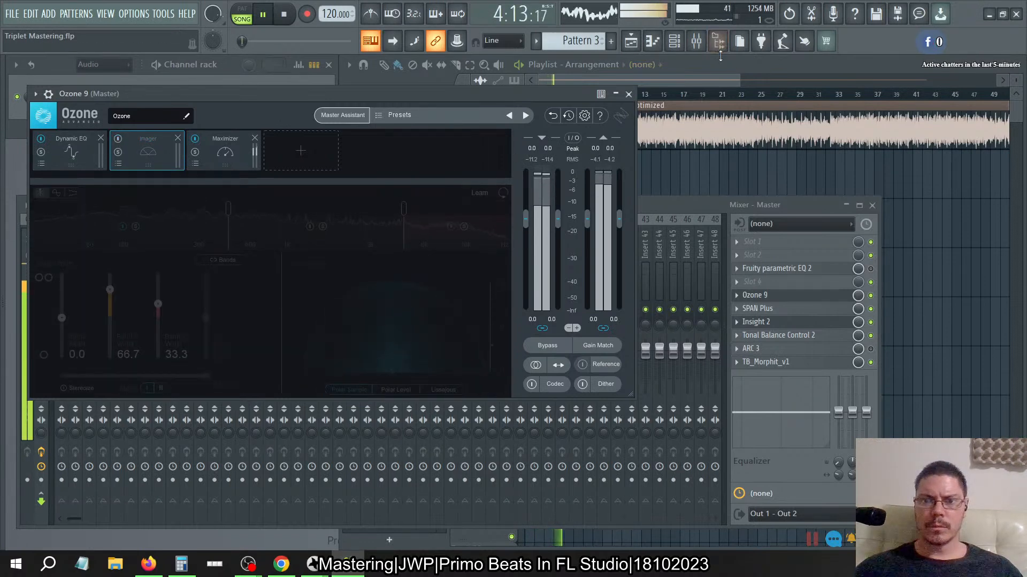
- Return to Ozone 9 and toggle the Imager's bypass to compare the widened and unprocessed sound during playback
click(695, 65)
click(622, 94)
click(233, 94)
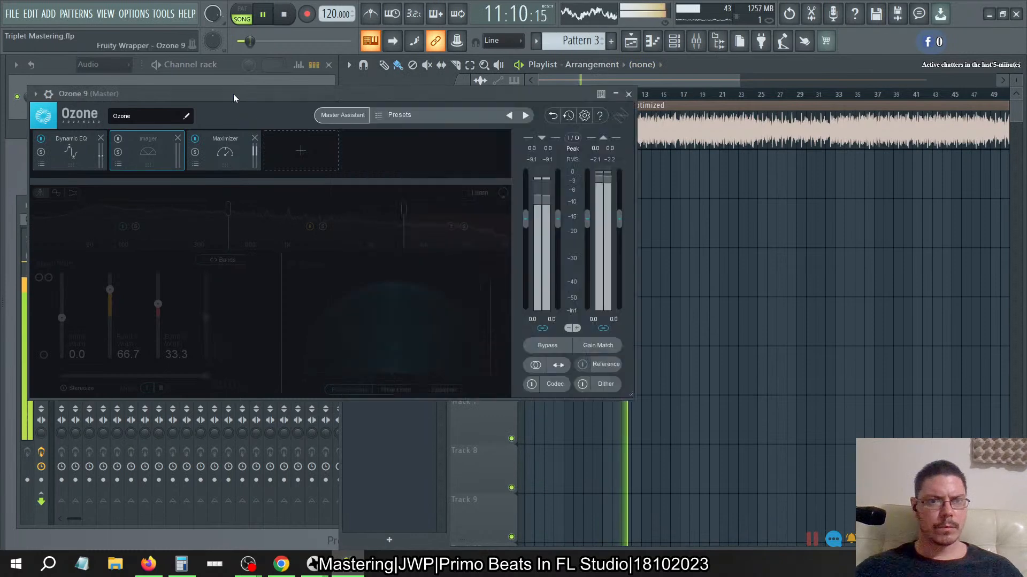
click(119, 140)
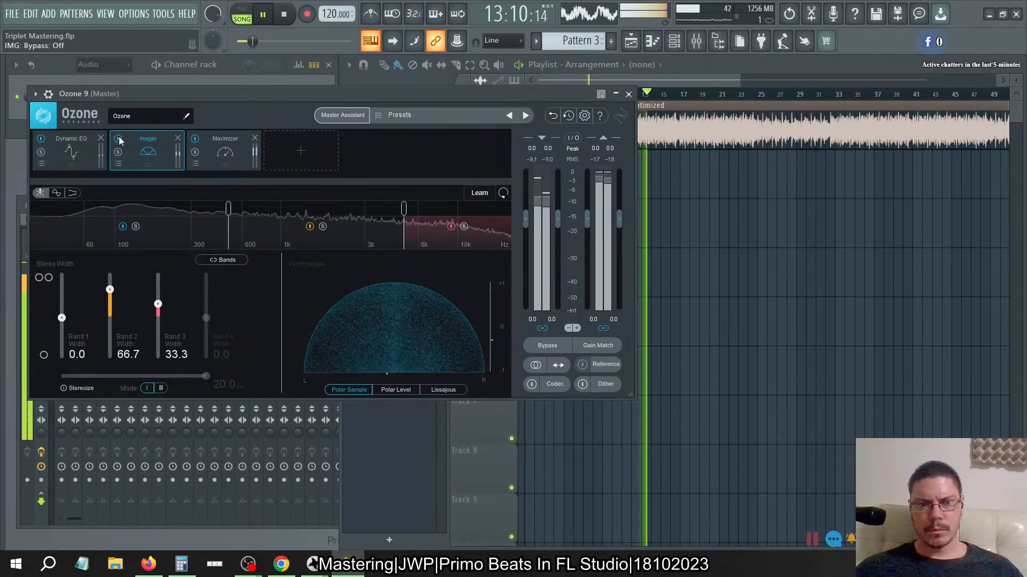
click(119, 140)
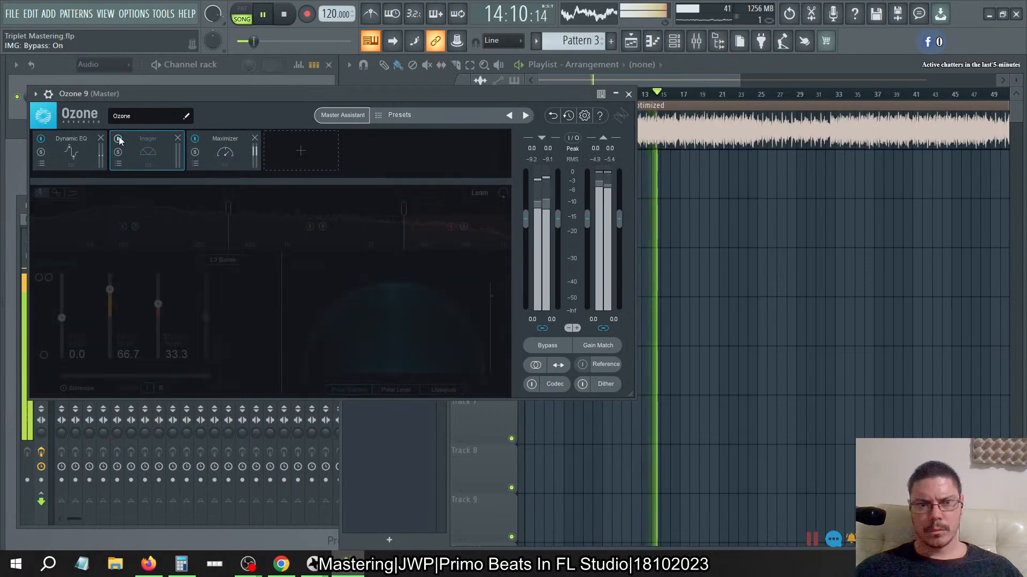
click(119, 140)
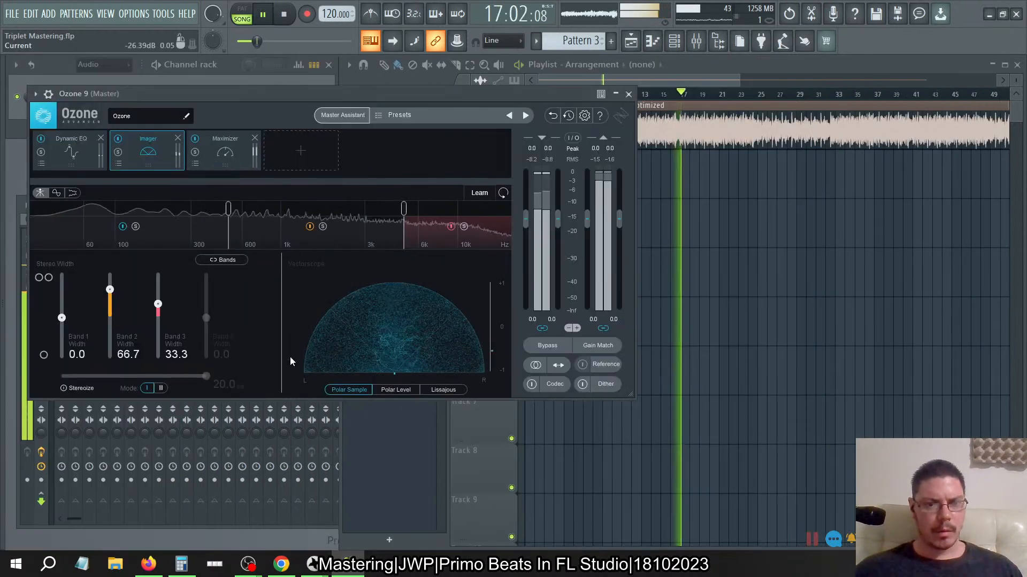
- Try an Imager Band 2 width of 25 and Band 3 width of 10, comparing against the bypassed module
double_click(130, 355)
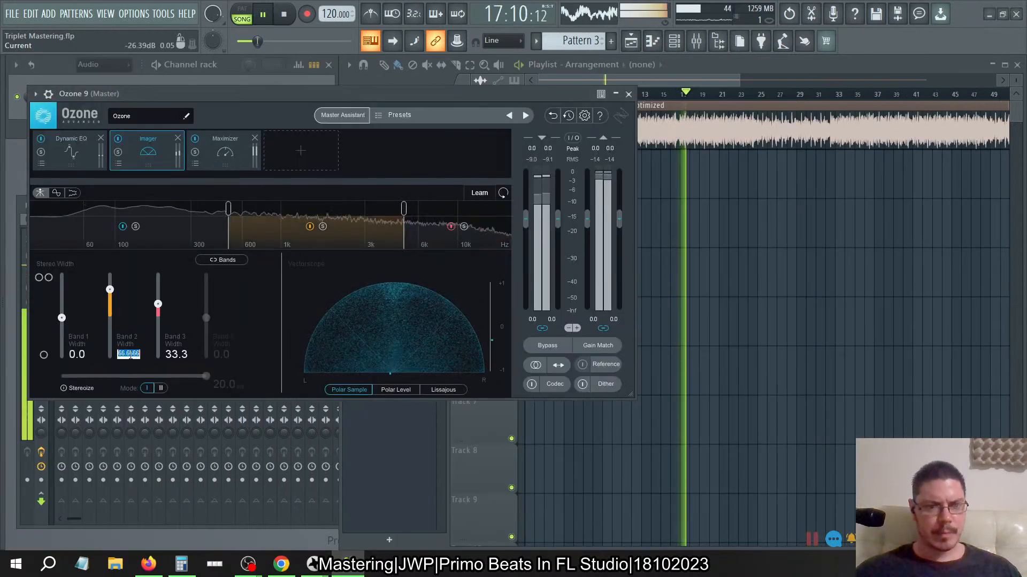
text(25)
key(Return)
double_click(176, 355)
text(10)
key(Return)
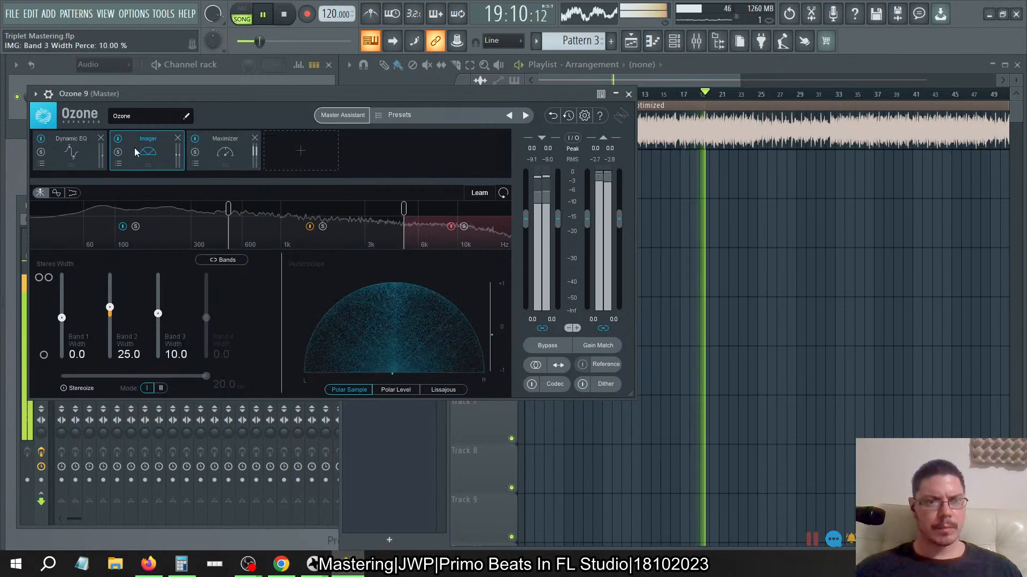
click(117, 139)
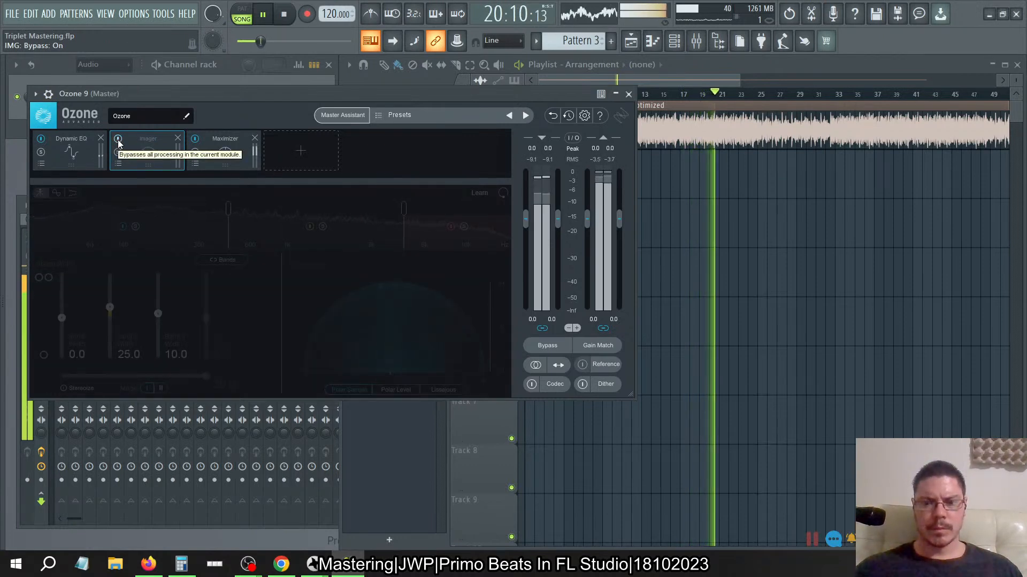
click(117, 140)
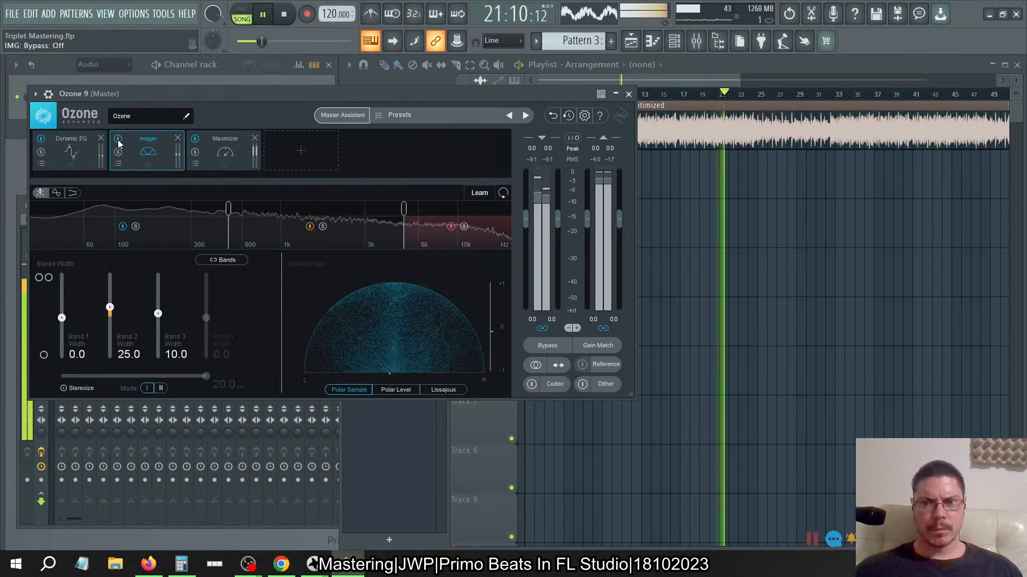
- Set the Imager's Band 2 width to 40 and the Band 3 width to 20
click(129, 354)
text(40)
key(Return)
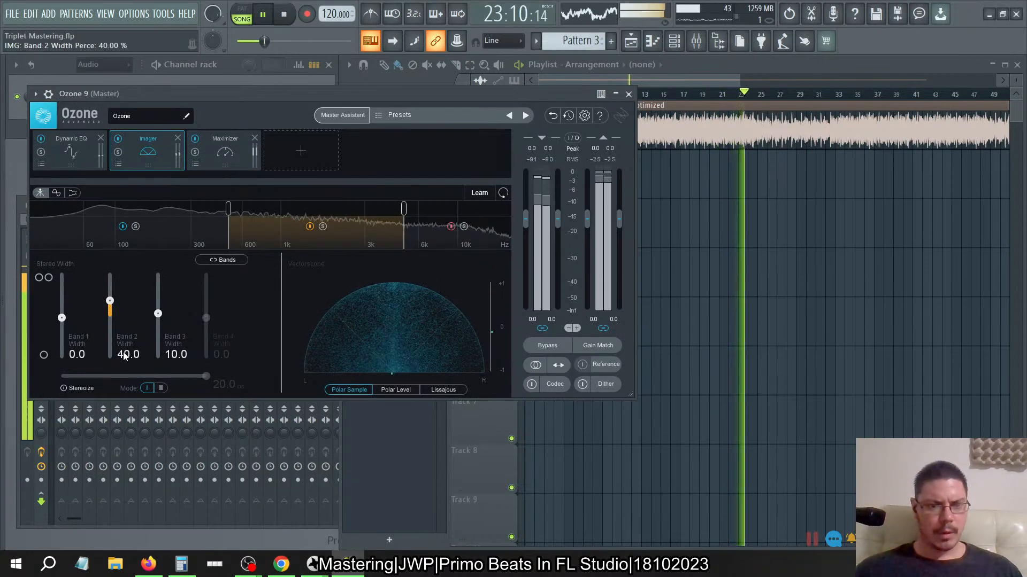
click(177, 355)
text(20)
key(Return)
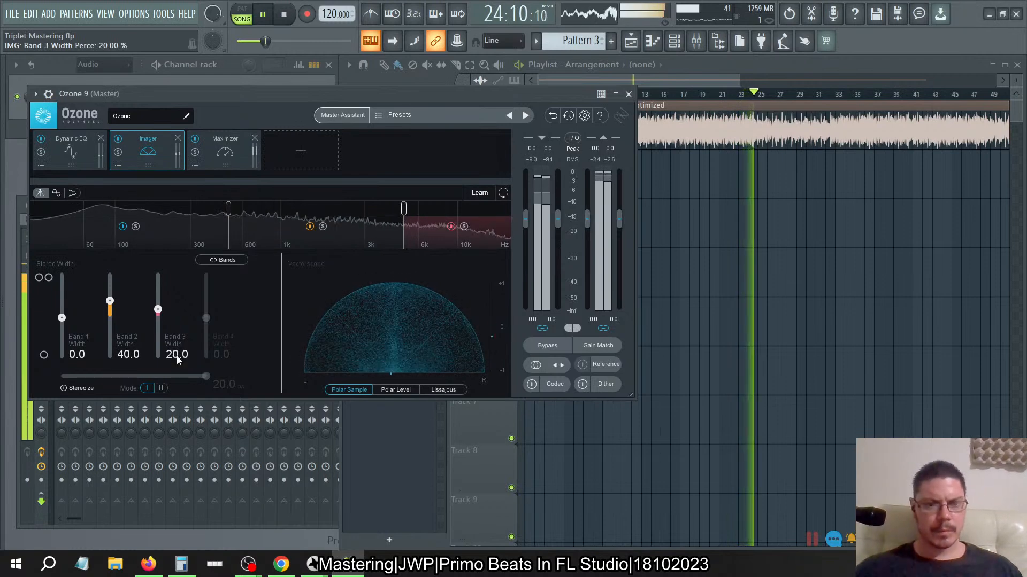
- Compare the bypassed and active Imager while playing from bar 15, and stop playback
click(118, 140)
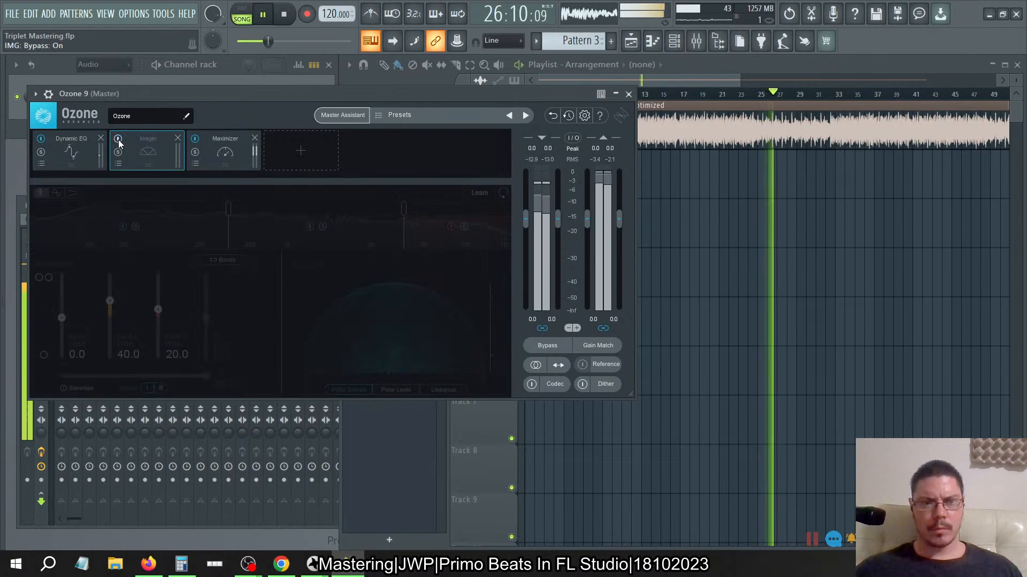
click(663, 93)
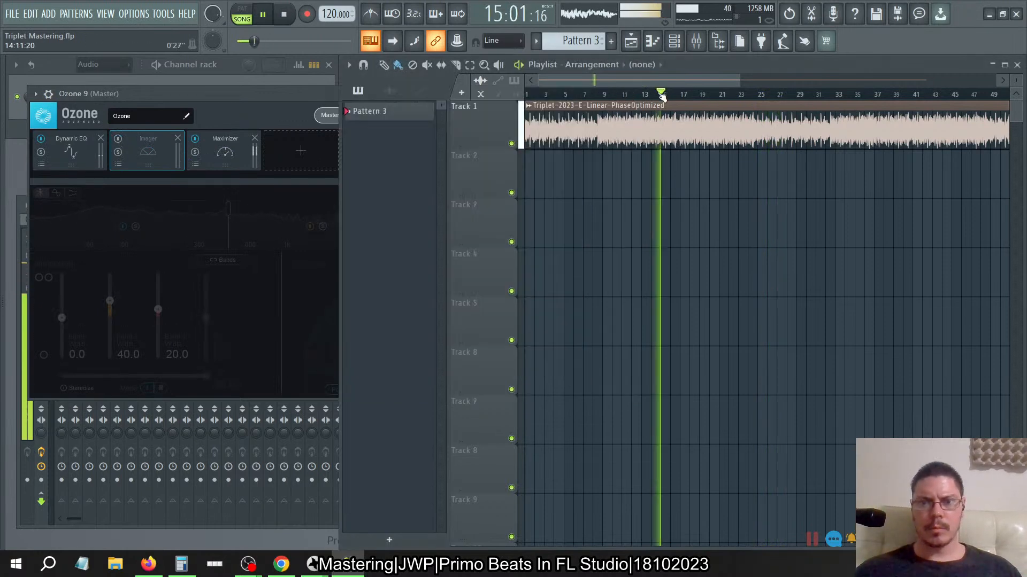
click(179, 91)
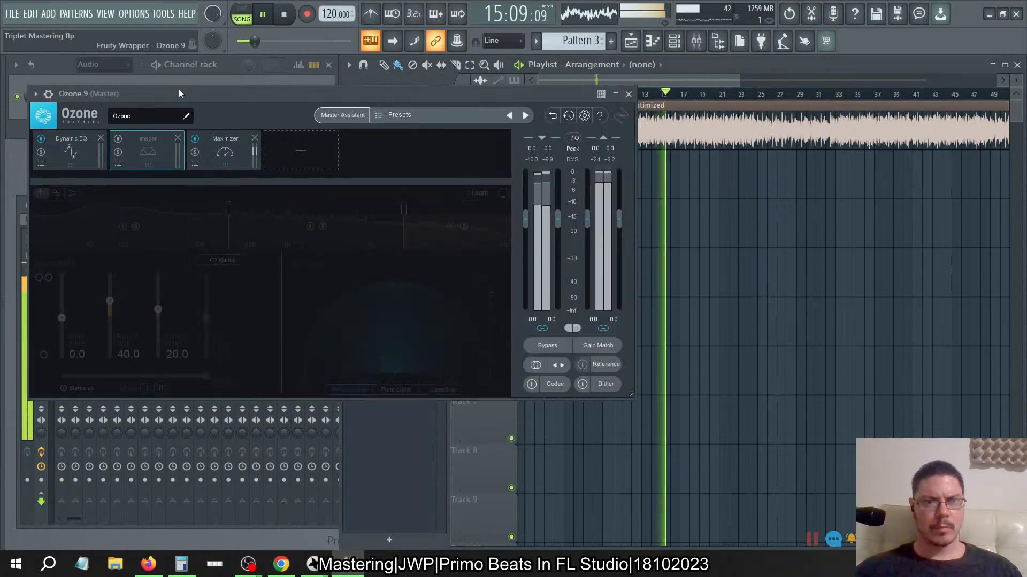
click(116, 144)
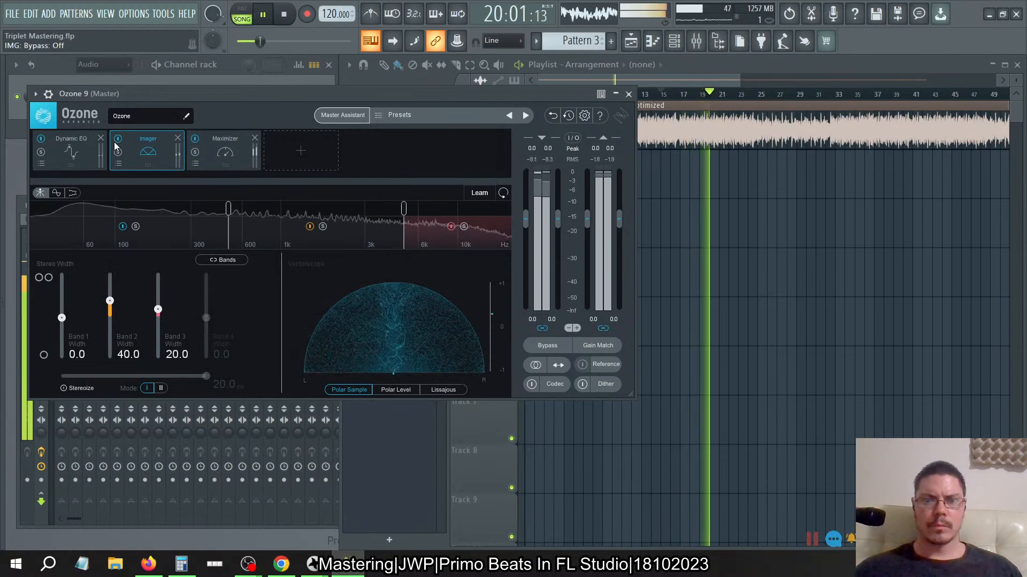
key(space)
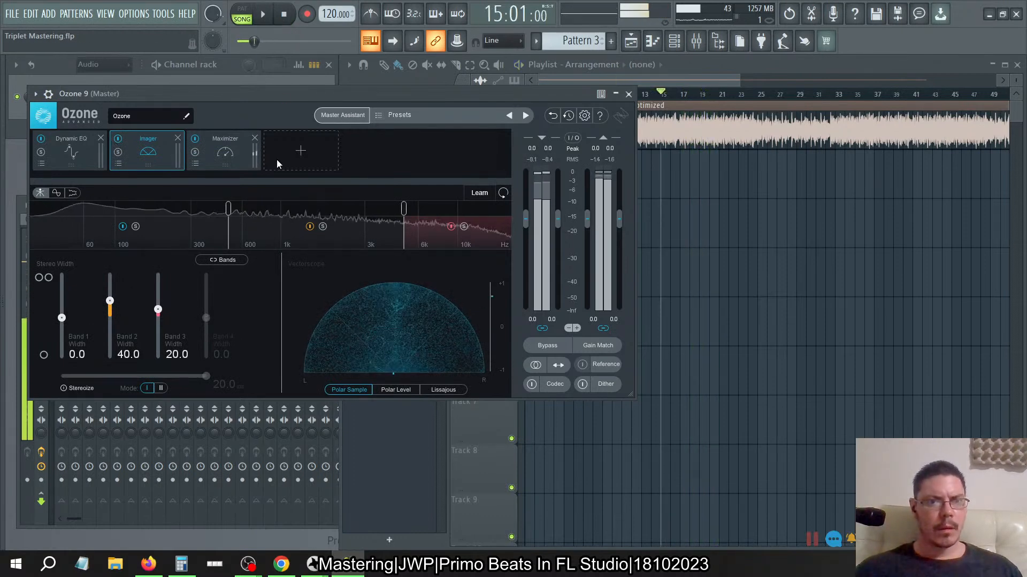
- Show the Maximizer settings and open the master channel's Insight 2 loudness meter
click(222, 152)
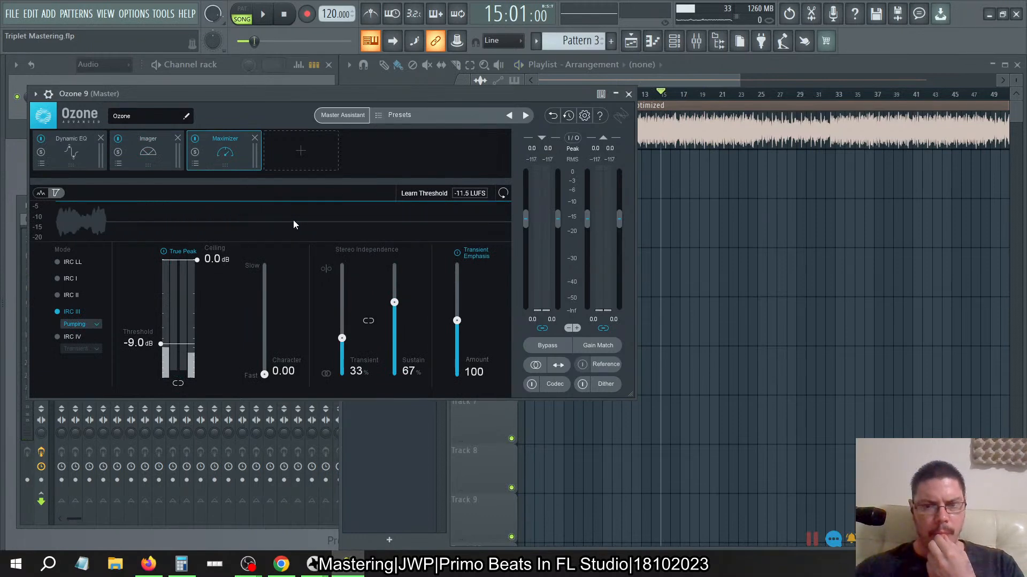
click(696, 41)
click(769, 300)
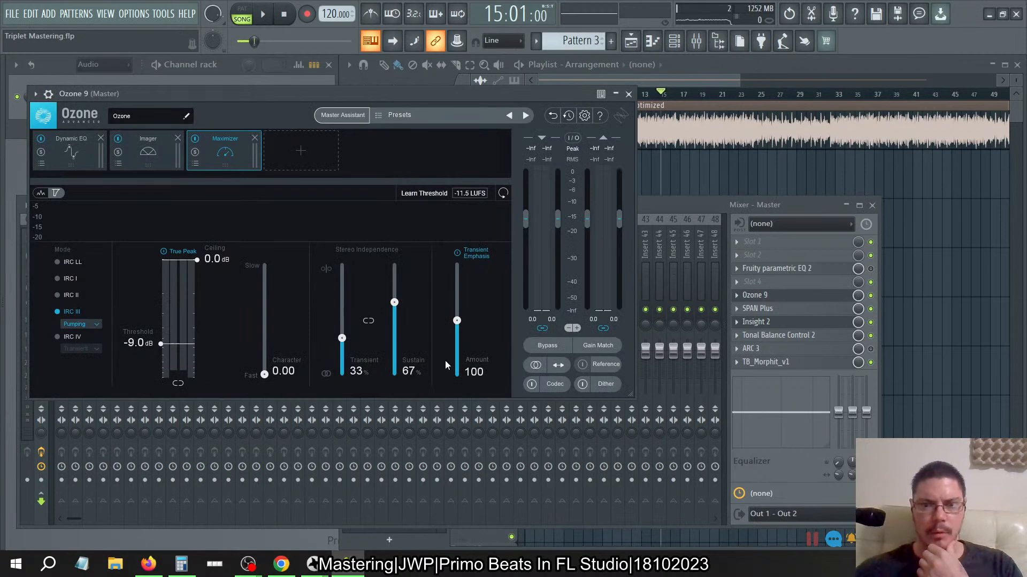
click(831, 325)
click(771, 324)
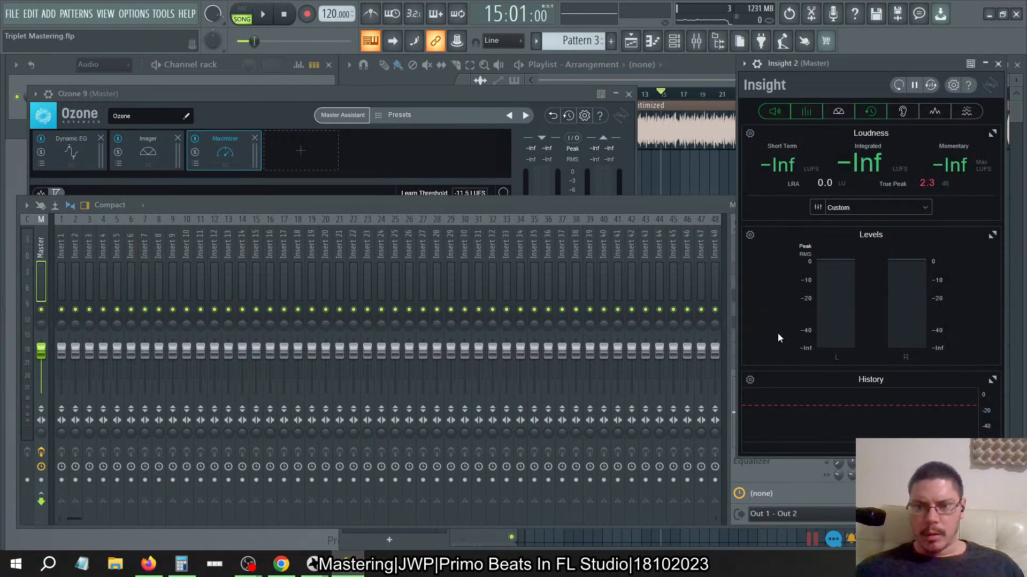
- Open Tonal Balance Control 2 from the master channel and check the track against the Bass Heavy target during playback
click(683, 212)
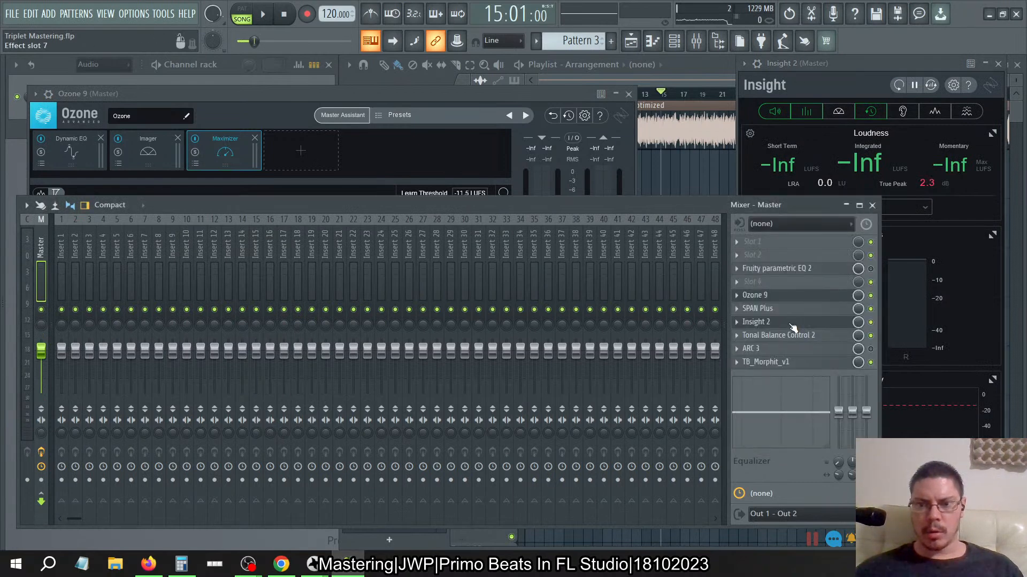
click(789, 335)
key(space)
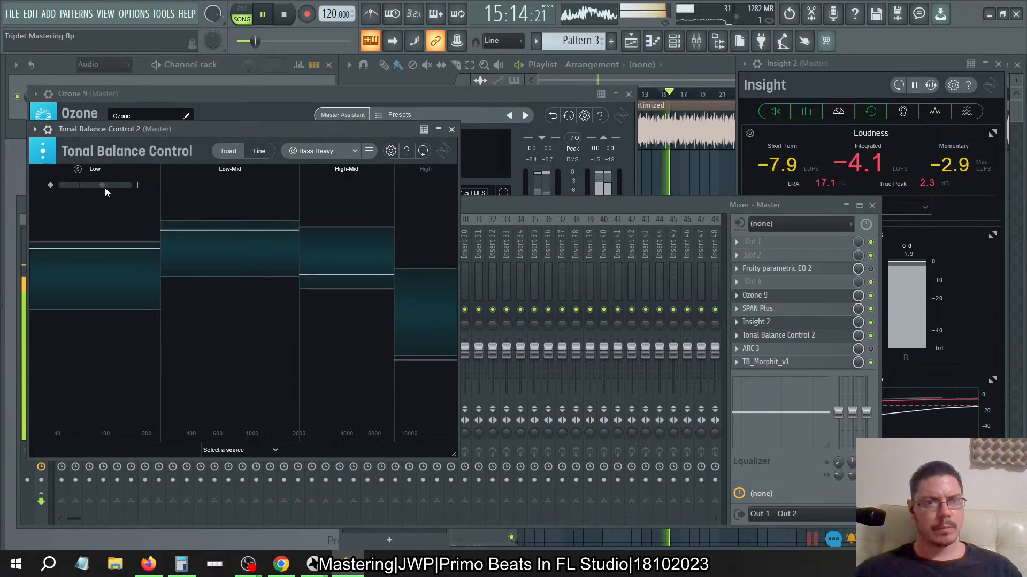
click(284, 16)
key(space)
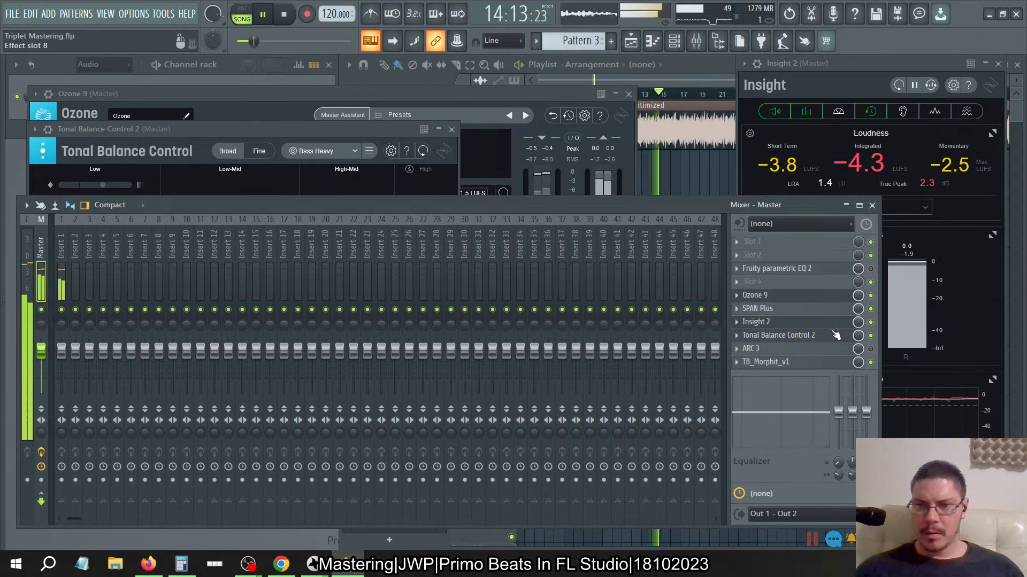
- Move Ozone 9 below SPAN Plus in the master effect chain and reset Insight 2's loudness readings
drag(836, 315, 836, 301)
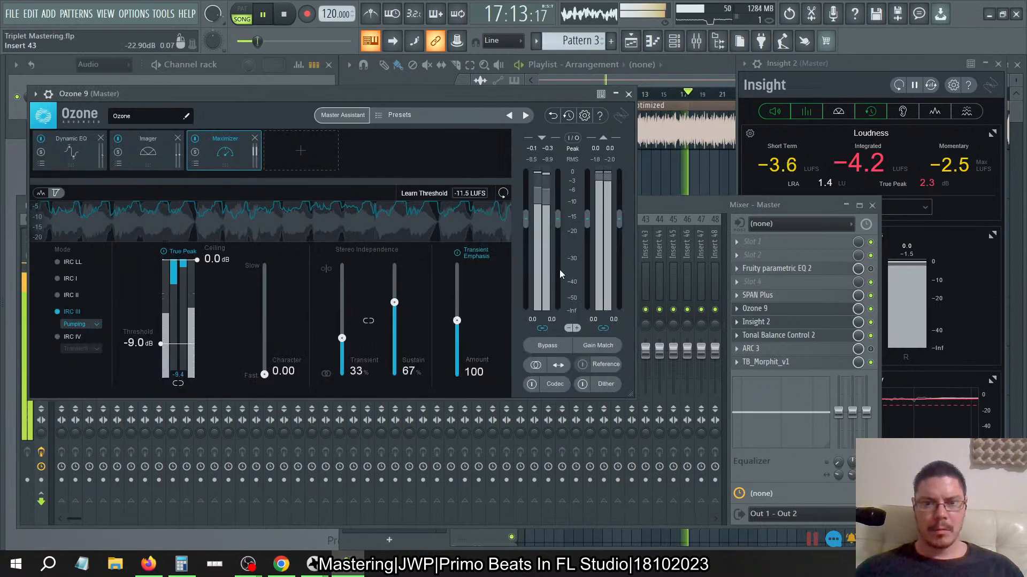
click(898, 88)
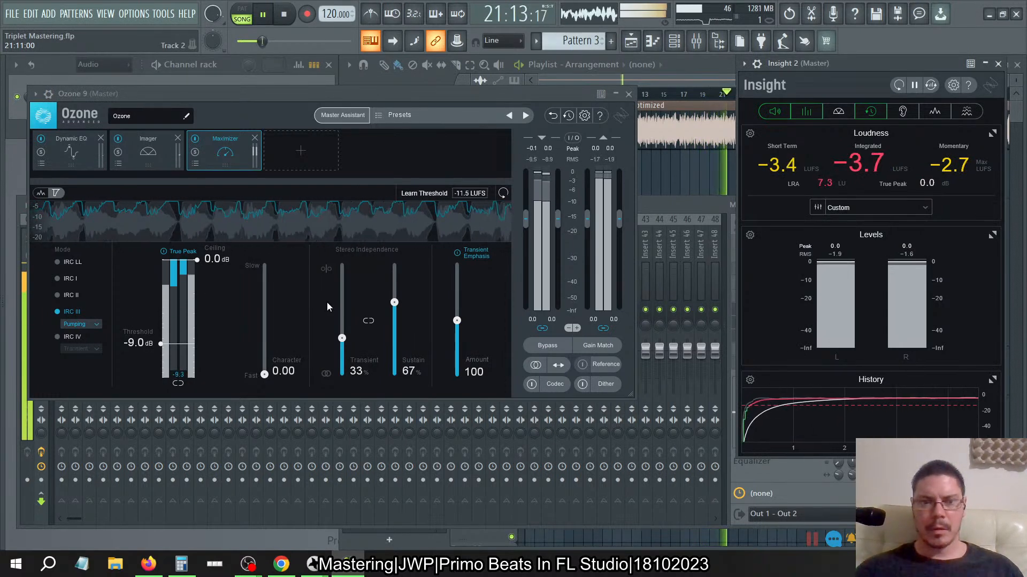
- Try Maximizer ceilings of -0.5 and -0.2 dB against freshly reset loudness readings, and return the ceiling to 0 dB
double_click(213, 260)
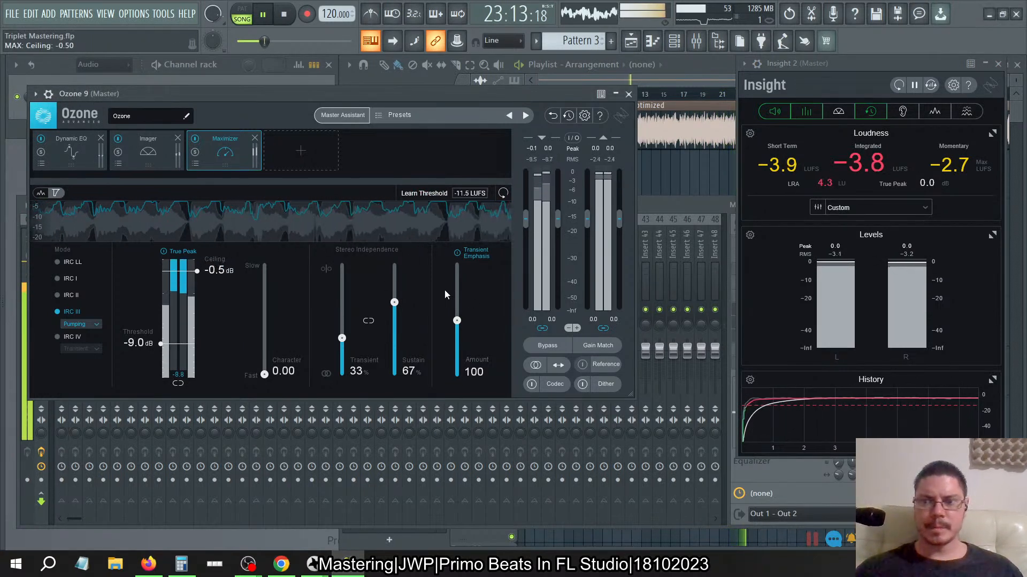
click(898, 85)
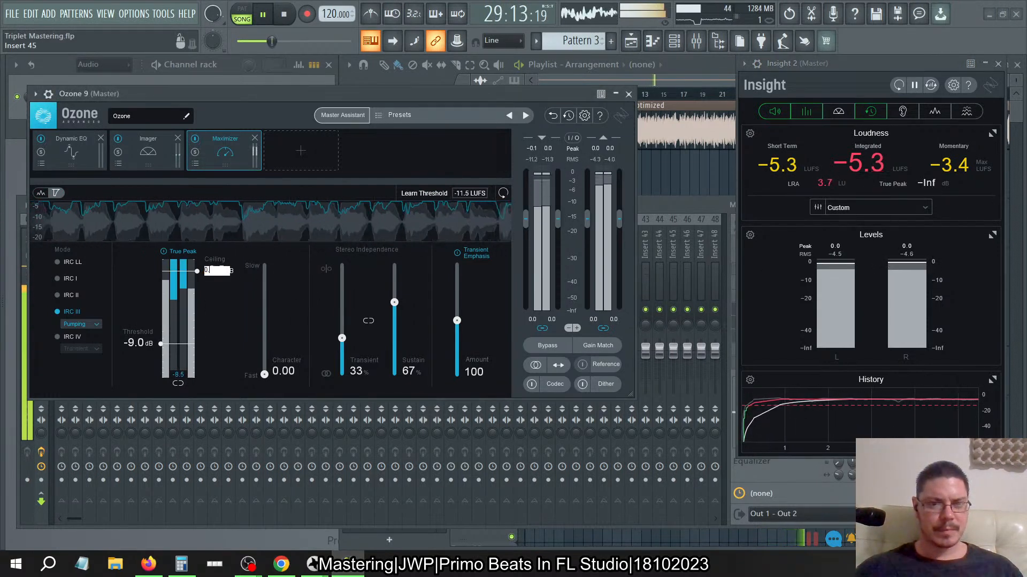
key(Return)
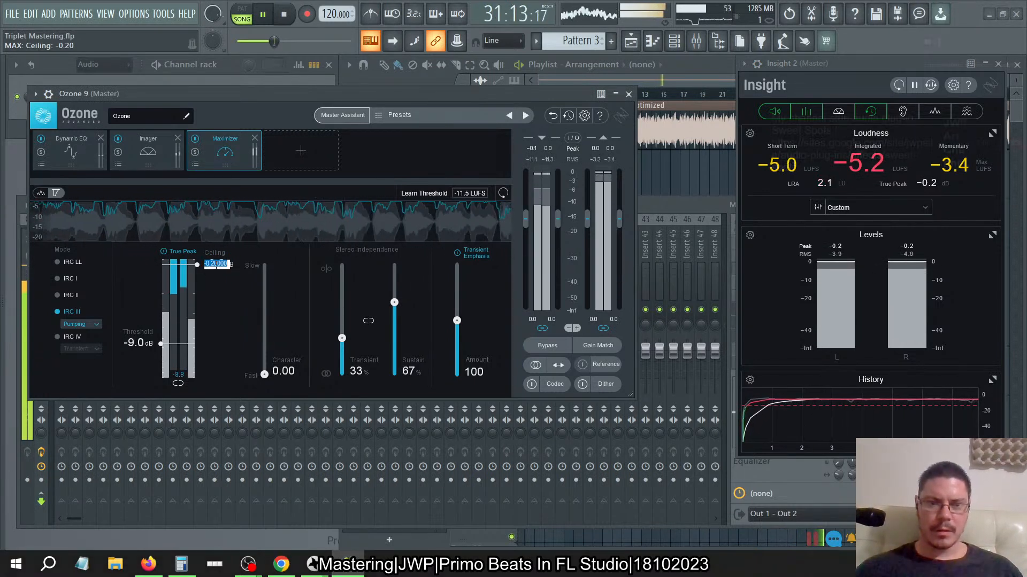
text(0)
key(Return)
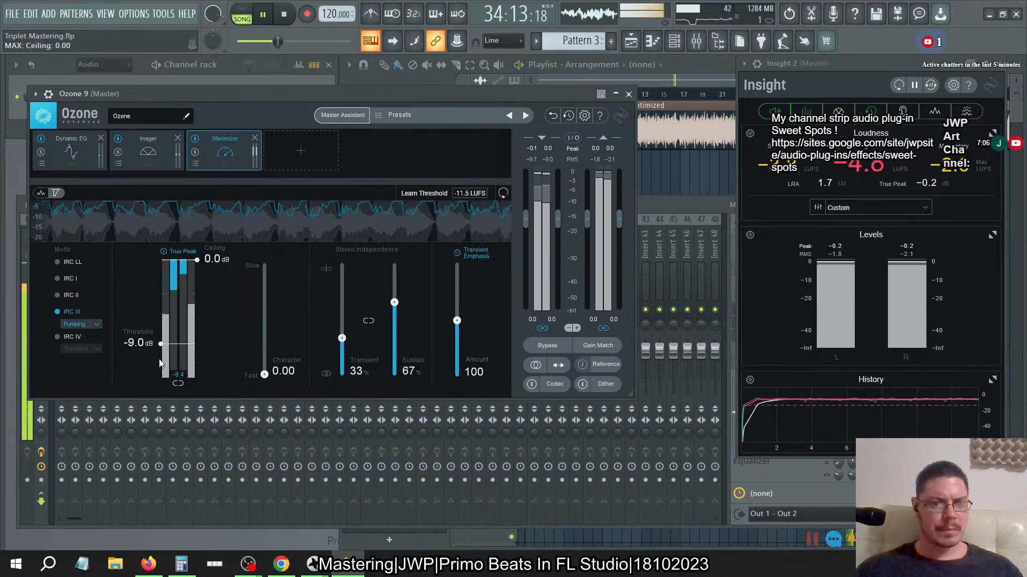
- Try a lower Maximizer threshold, restore it to -9 dB, and stop playback
mouse_move(160, 346)
mouse_down()
mouse_move(167, 409)
mouse_move(163, 352)
mouse_up()
double_click(138, 348)
text(-9)
key(Return)
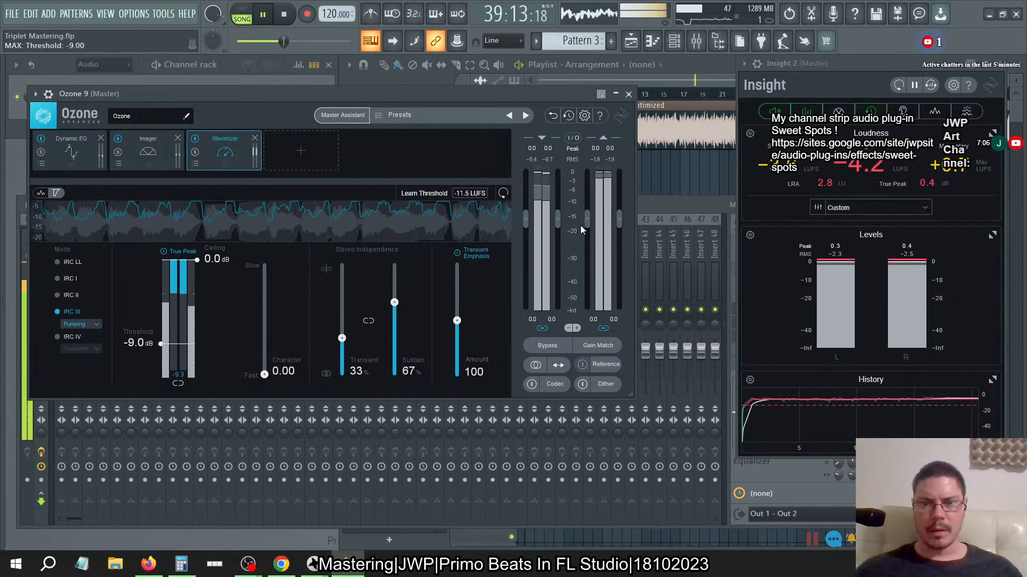
key(space)
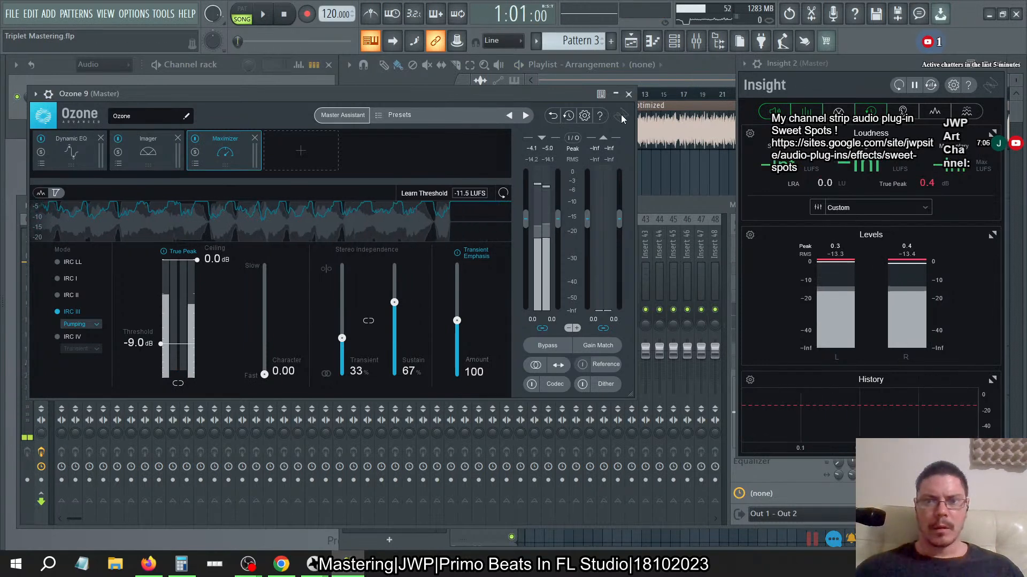
- Close the Ozone 9 and Insight 2 windows and start exporting the project as a wave file
click(629, 94)
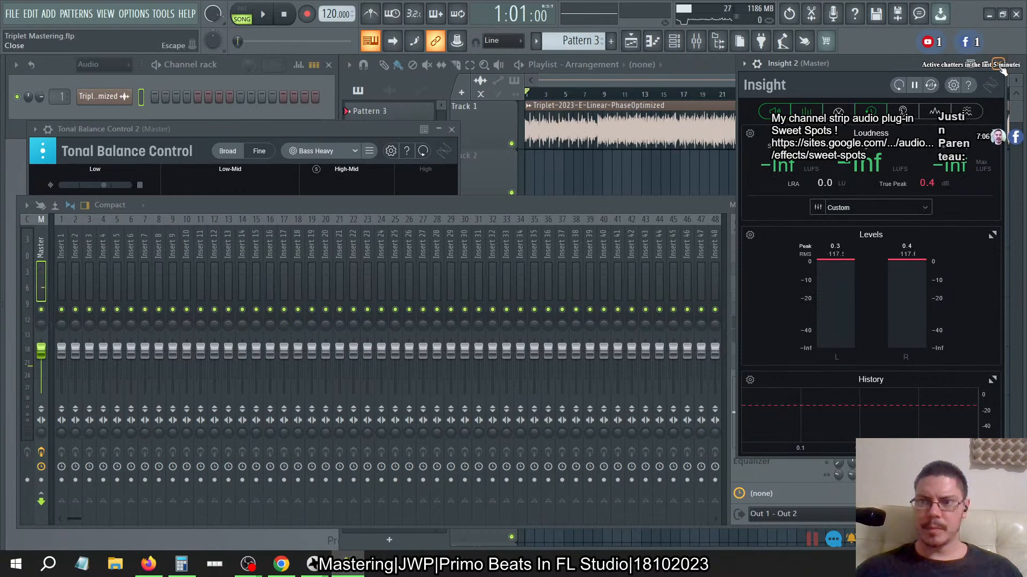
click(998, 65)
click(10, 13)
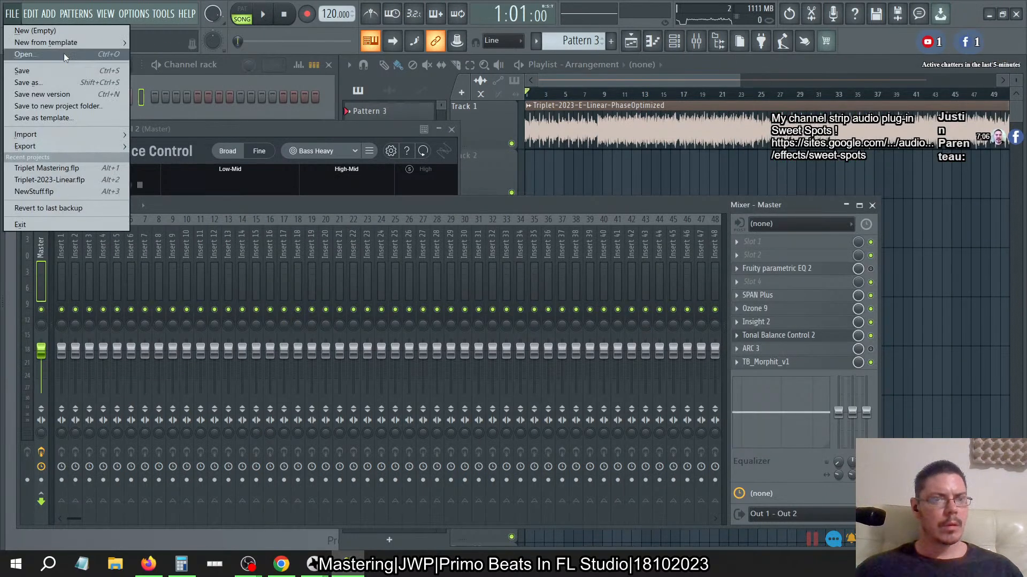
mouse_move(46, 145)
click(163, 157)
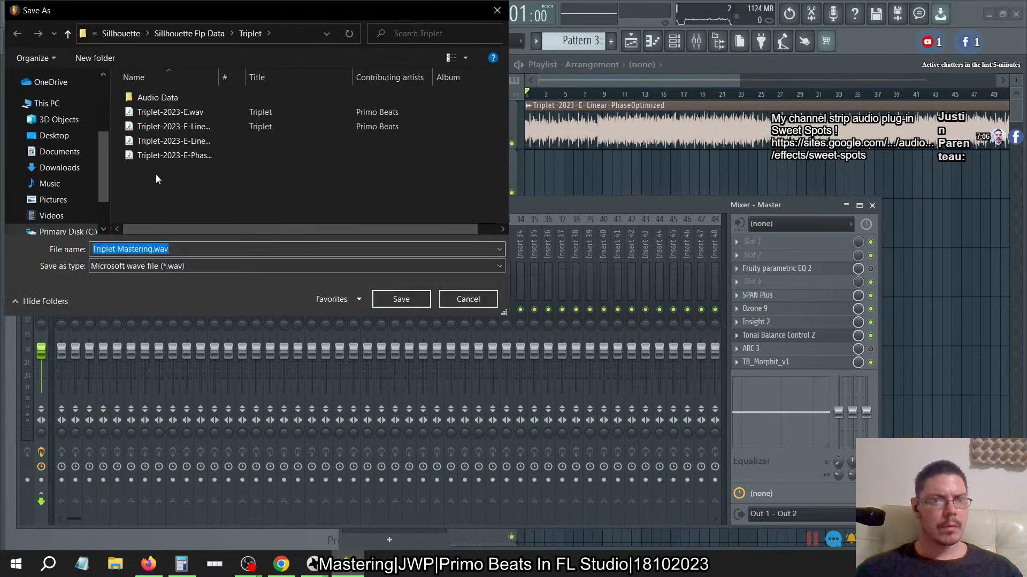
- Widen the file name column in the save dialog and delete Triplet-2023-E.wav from the Triplet folder
double_click(219, 77)
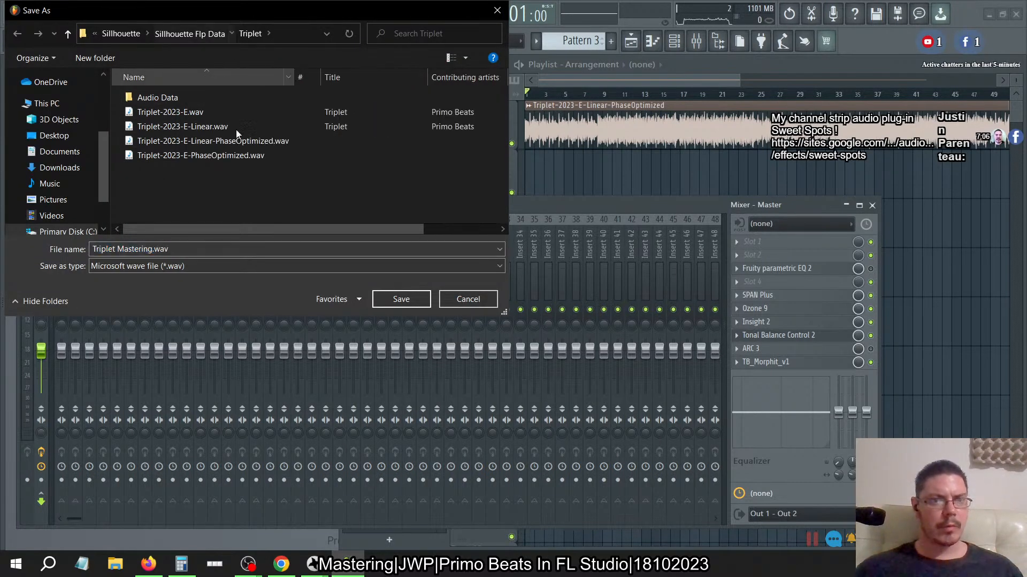
key(alt+Up)
click(184, 112)
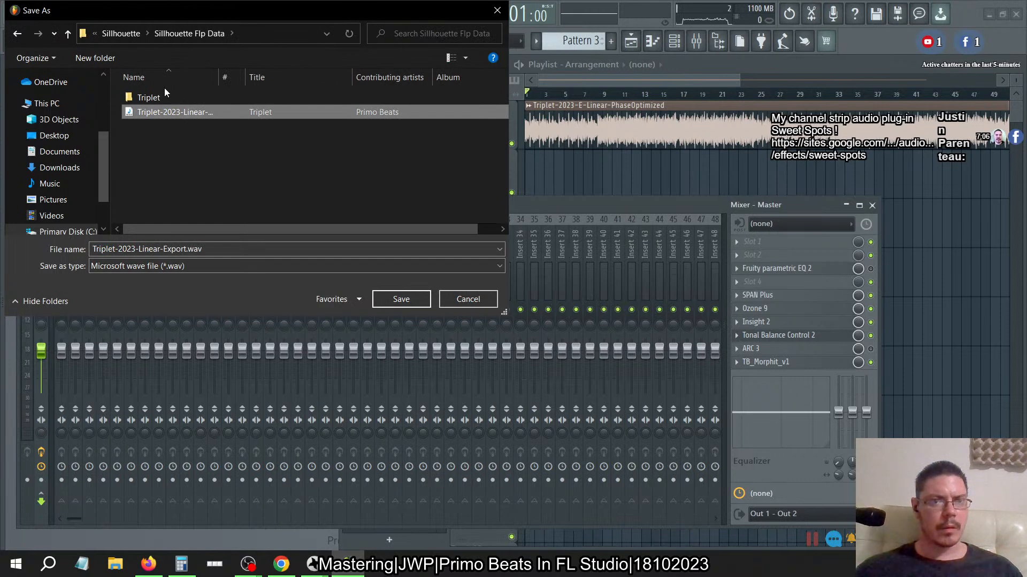
double_click(165, 91)
click(185, 126)
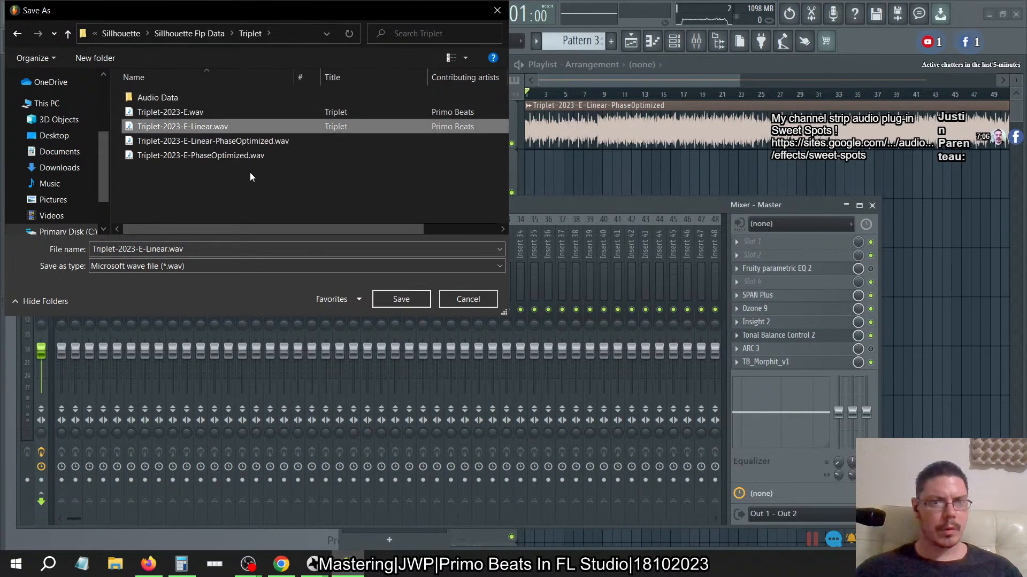
click(190, 117)
key(Delete)
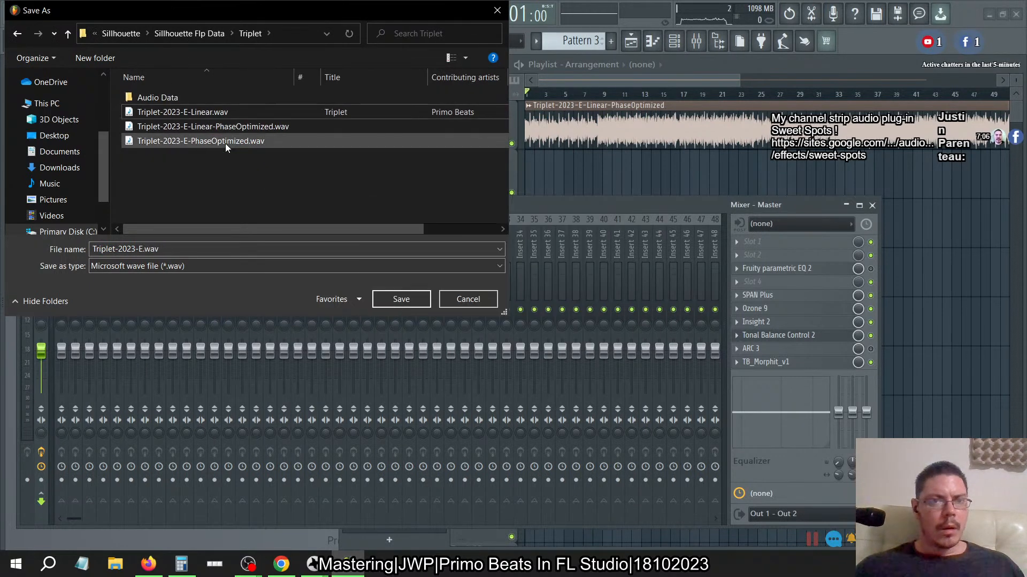
- Overwrite Triplet-2023-Linear-Export.wav in the Sillhouette Flp Data folder and start rendering the full song as a 16-bit stereo WAV
click(219, 33)
click(197, 114)
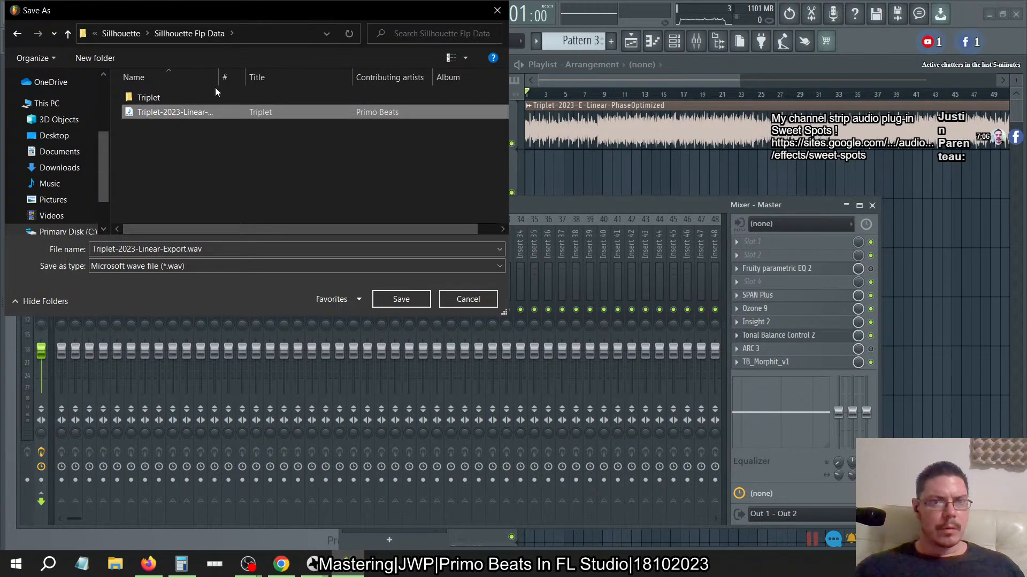
double_click(217, 80)
click(400, 301)
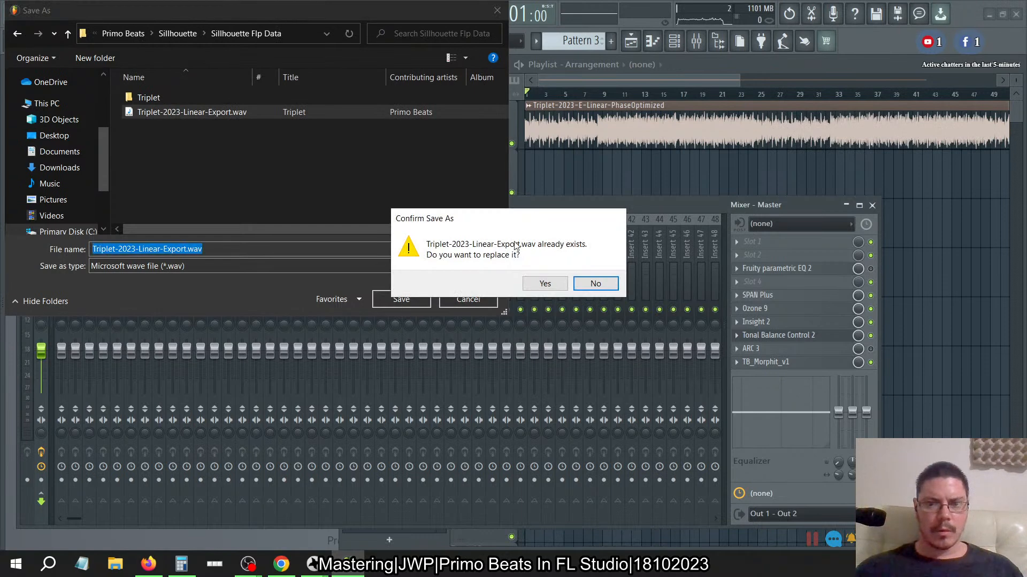
click(560, 286)
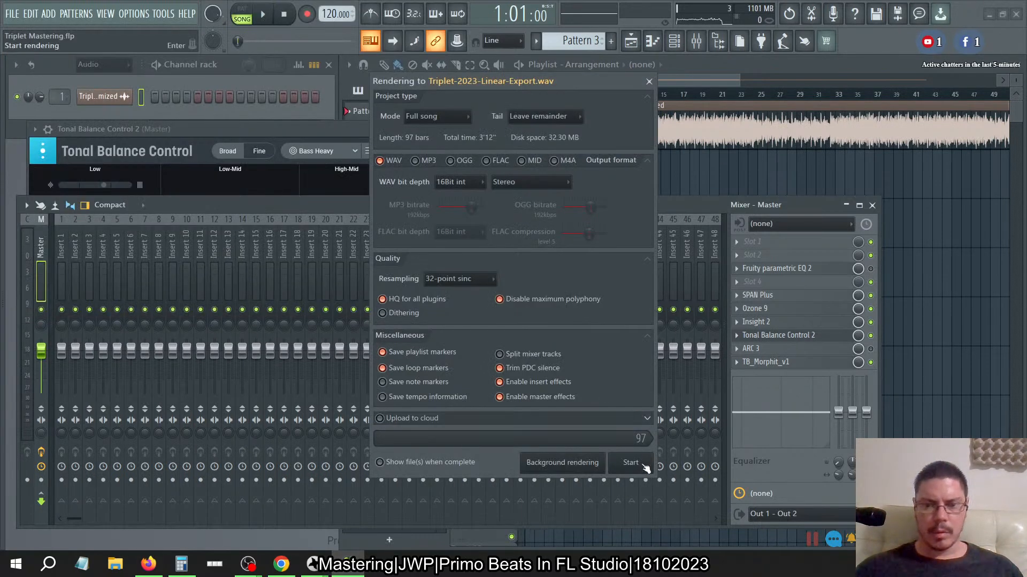
click(631, 463)
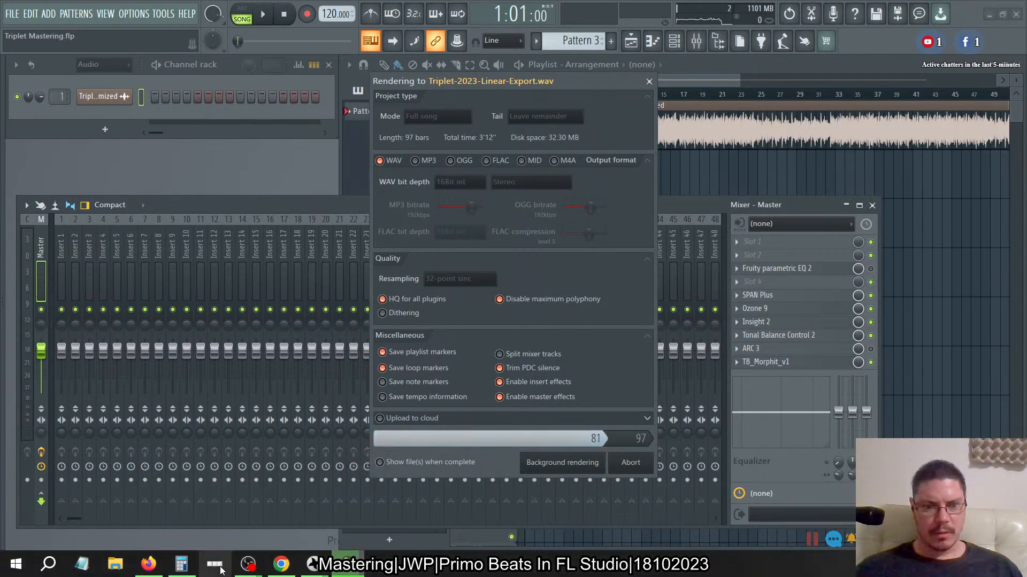
- Launch iZotope RX 9 Audio Editor and maximize its window
click(60, 572)
text(rx)
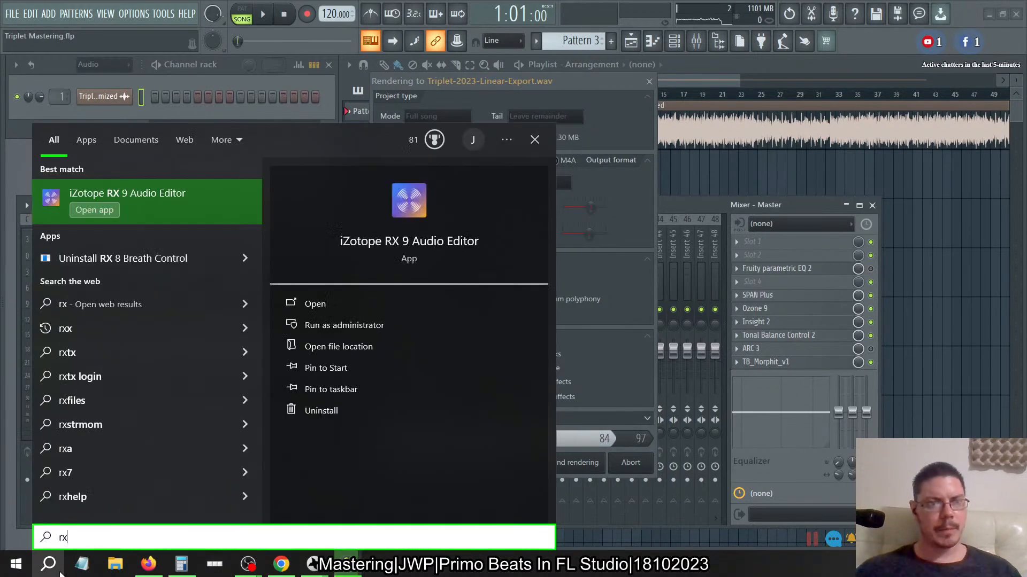
key(Return)
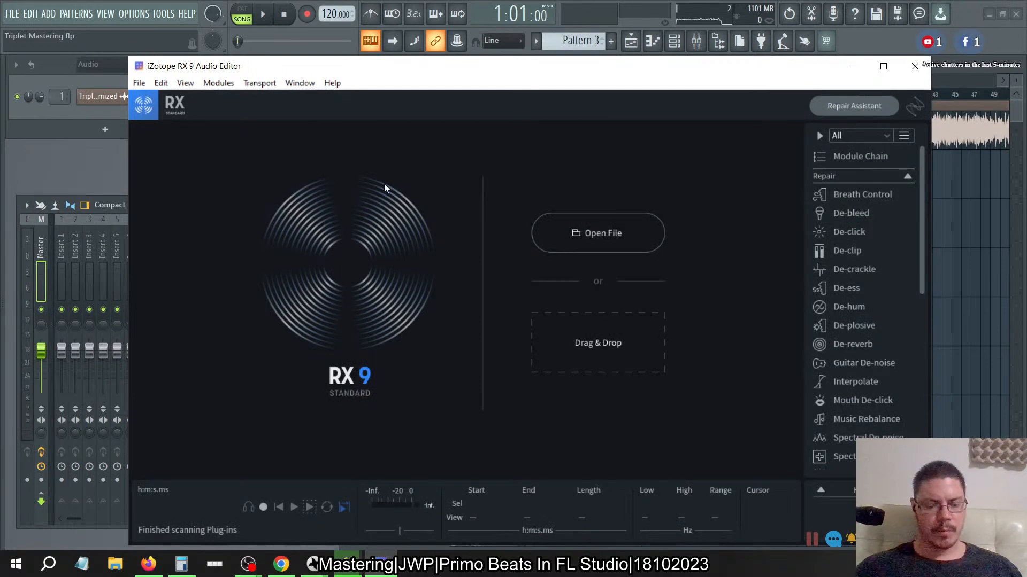
drag(493, 59, 494, 58)
double_click(480, 68)
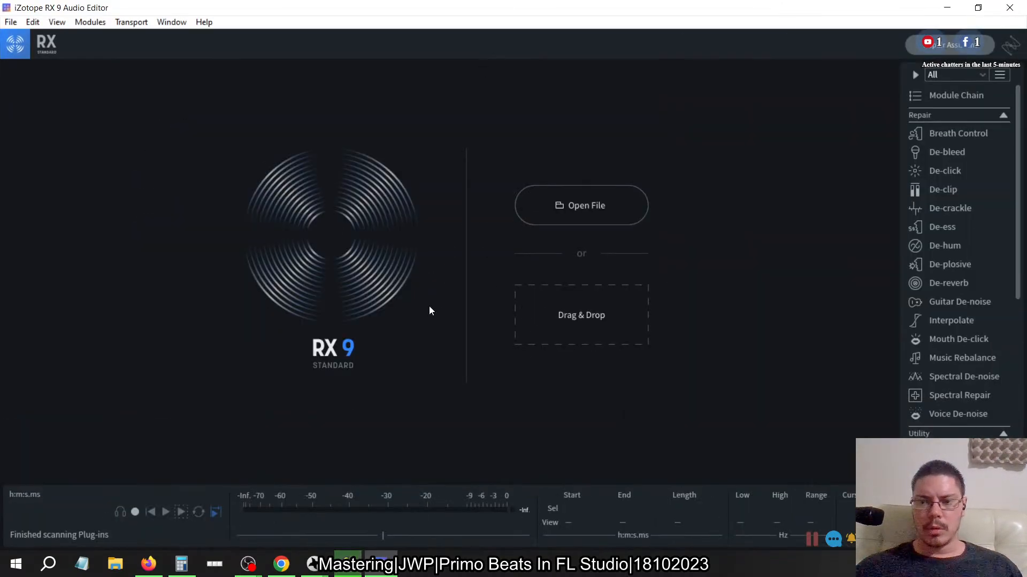
- Open the recent file Triplet-2023-Linear-Export.wav in RX 9 and bring the utility and measurement modules into view
click(10, 22)
mouse_move(32, 22)
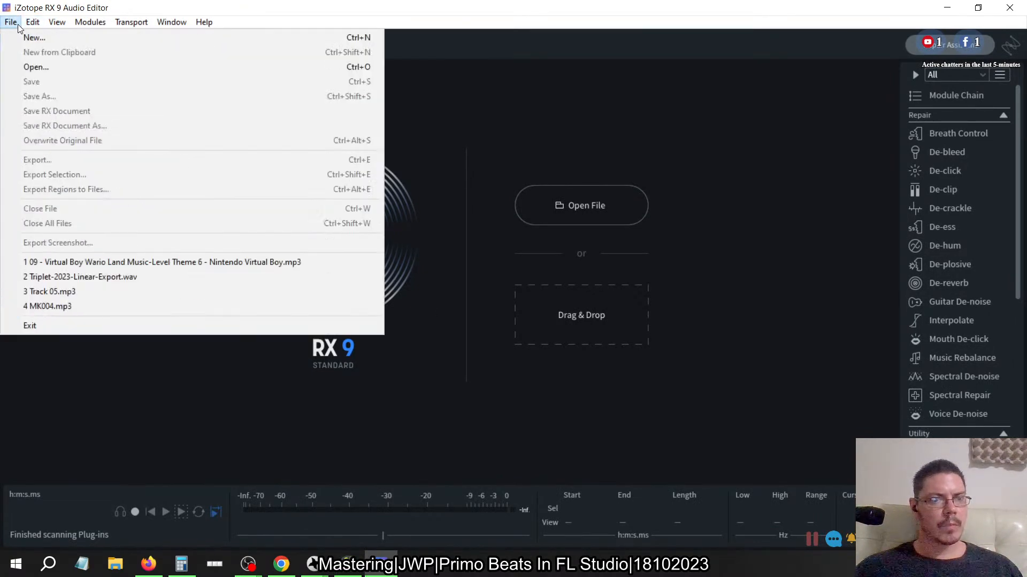
click(90, 274)
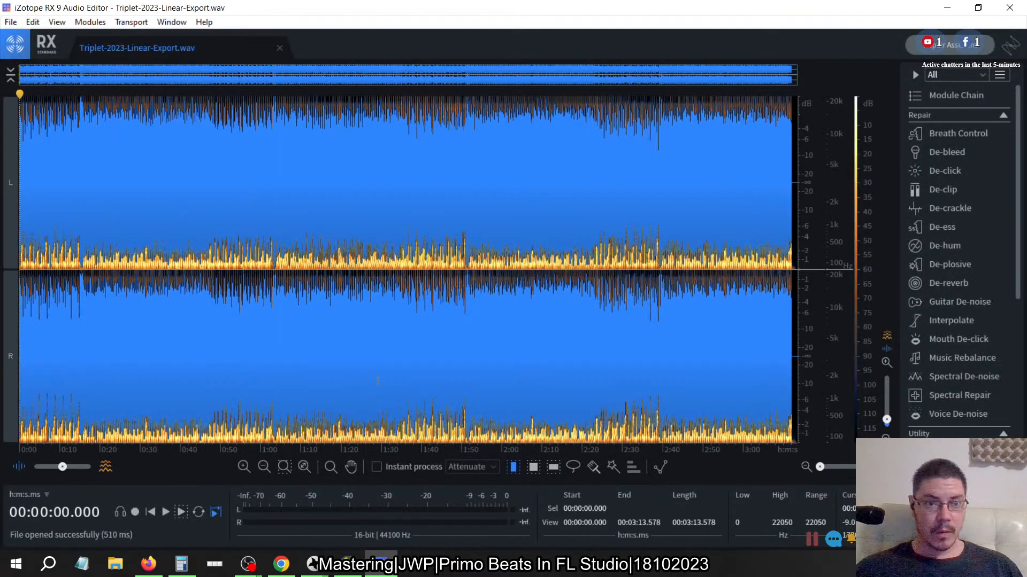
scroll(917, 272, down, 3)
scroll(916, 272, down, 3)
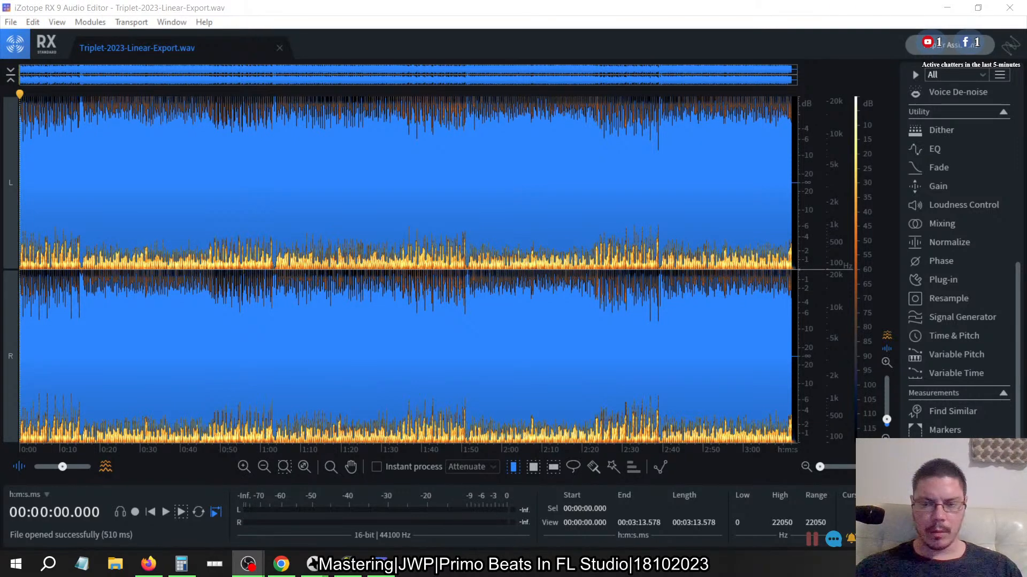
key(alt+Tab)
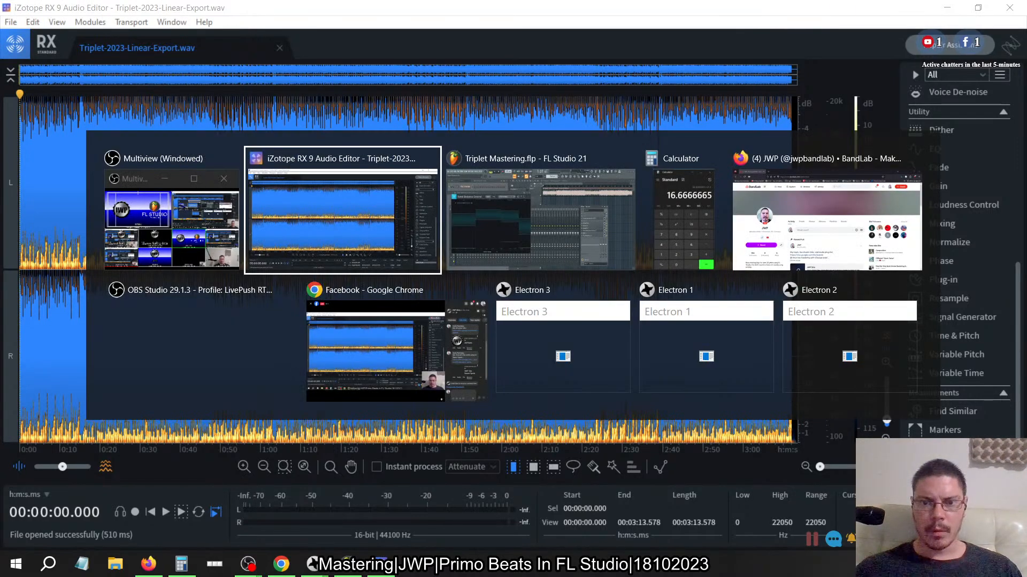
key(alt+shift+Tab)
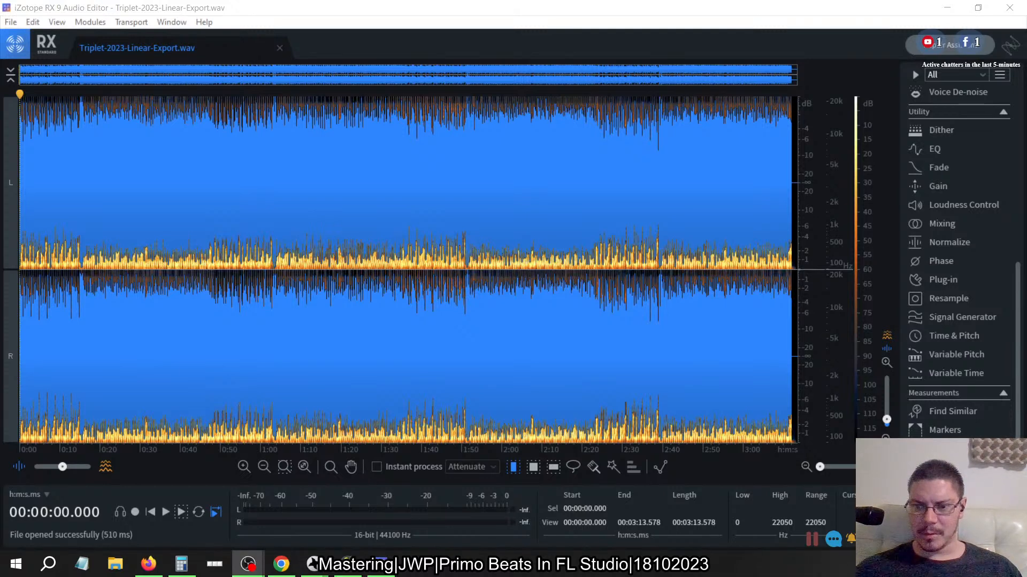
click(810, 537)
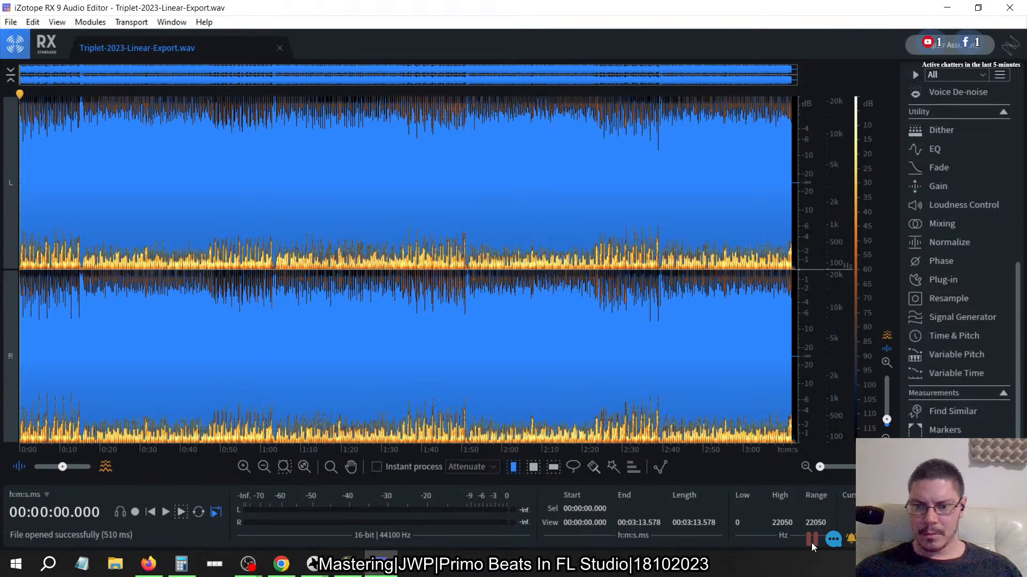
key(alt+Tab)
key(alt+Tab)
key(alt+Tab)
key(alt+Tab)
key(alt+Tab)
key(alt+Tab)
key(alt+Tab)
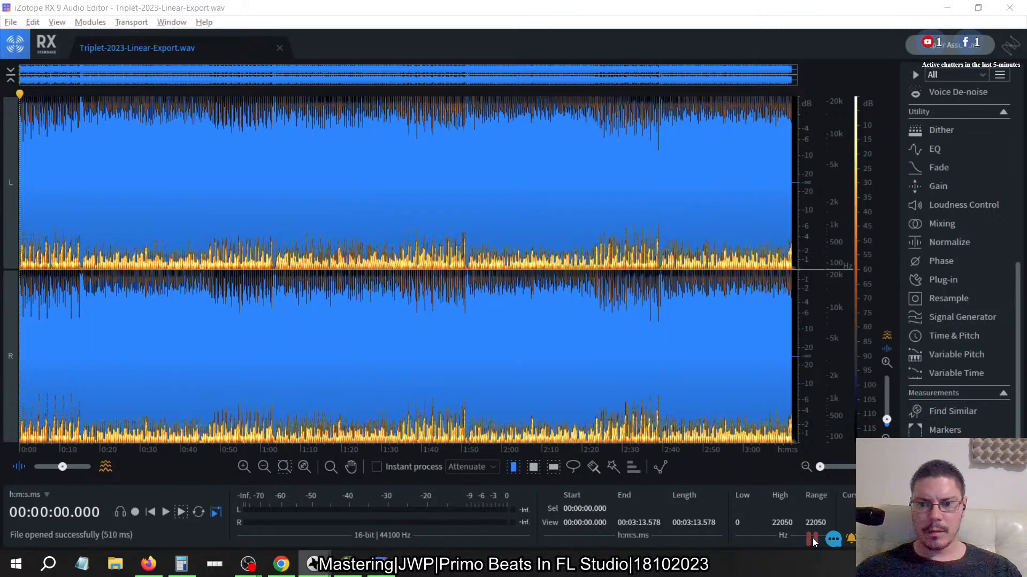
right_click(837, 368)
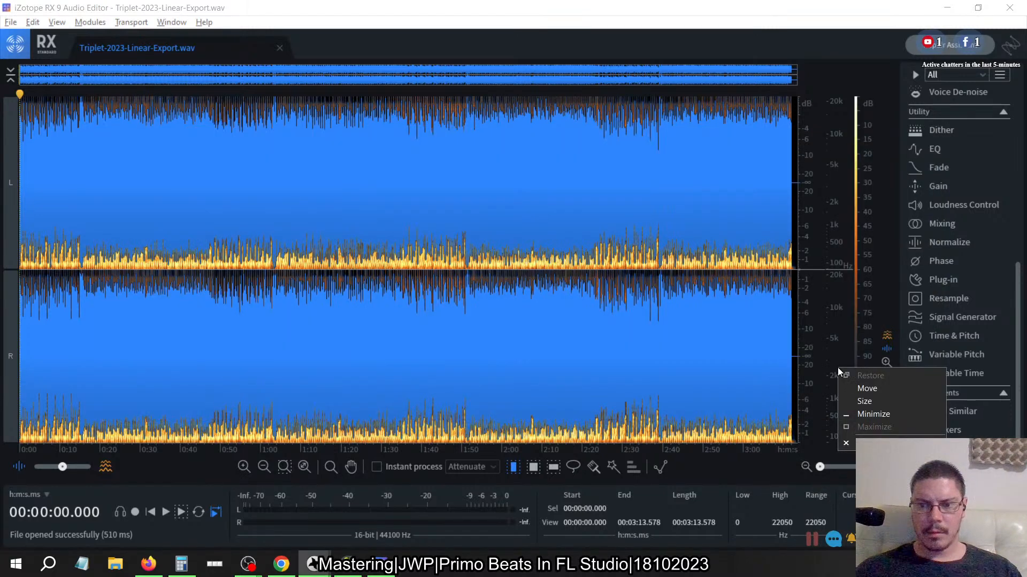
- Bring the overlay window with the pause and chat icons into focus and make it unclickable until in focus
key(alt+Tab)
key(alt+Tab)
key(alt+Tab)
key(alt+Tab)
key(alt+Tab)
key(alt+Tab)
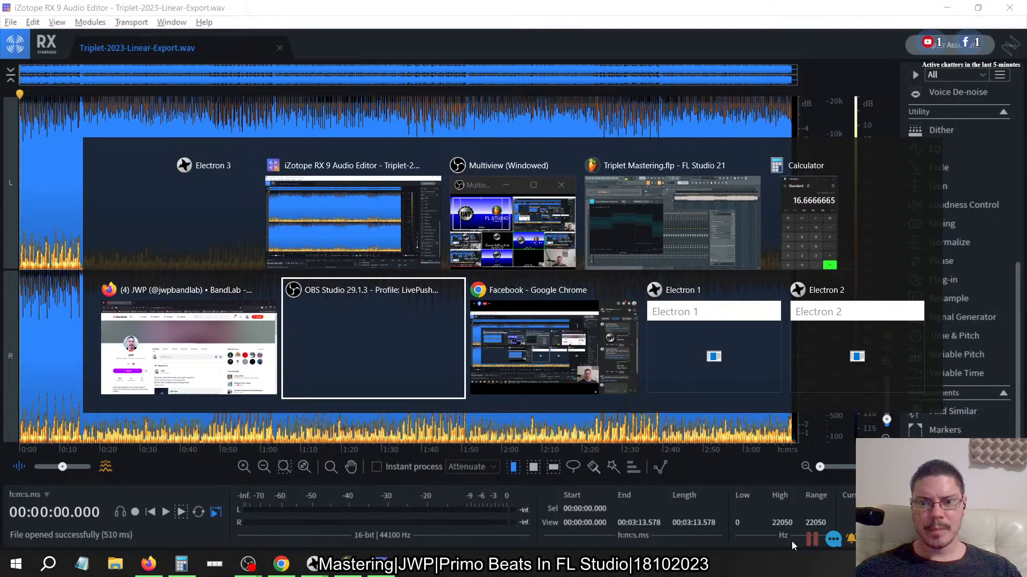
right_click(810, 543)
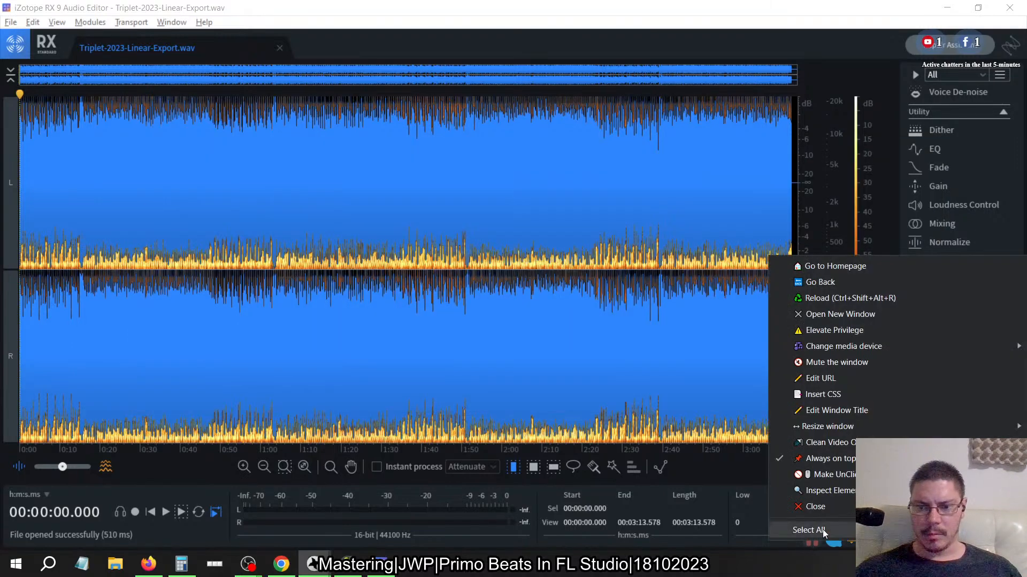
click(822, 476)
- Bring the active chatters overlay window into focus and make it unclickable until in focus
key(alt+Tab)
key(alt+Tab)
key(alt+Tab)
key(alt+Tab)
key(alt+Tab)
key(alt+Tab)
key(alt+Tab)
key(alt+Tab)
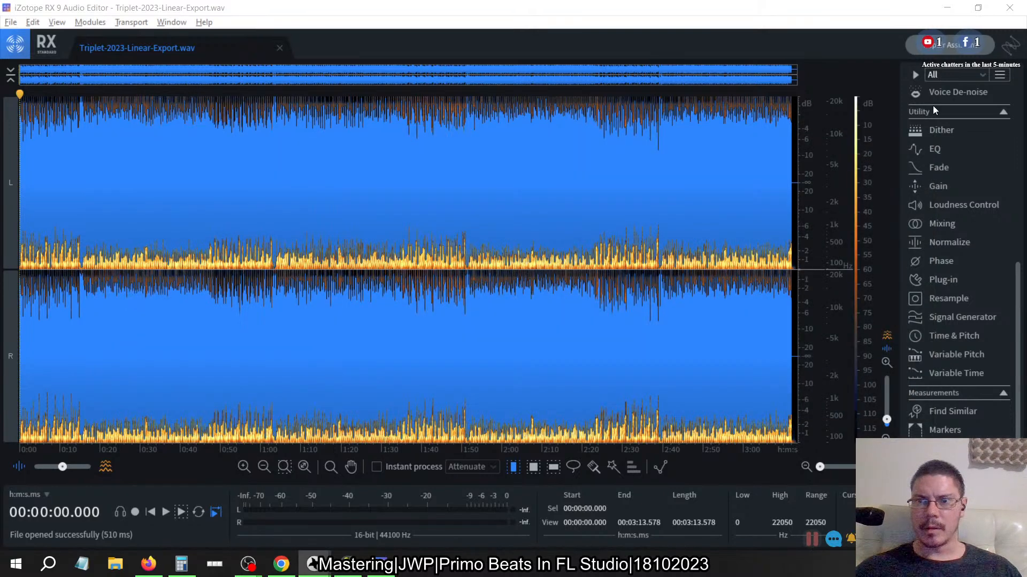
right_click(941, 65)
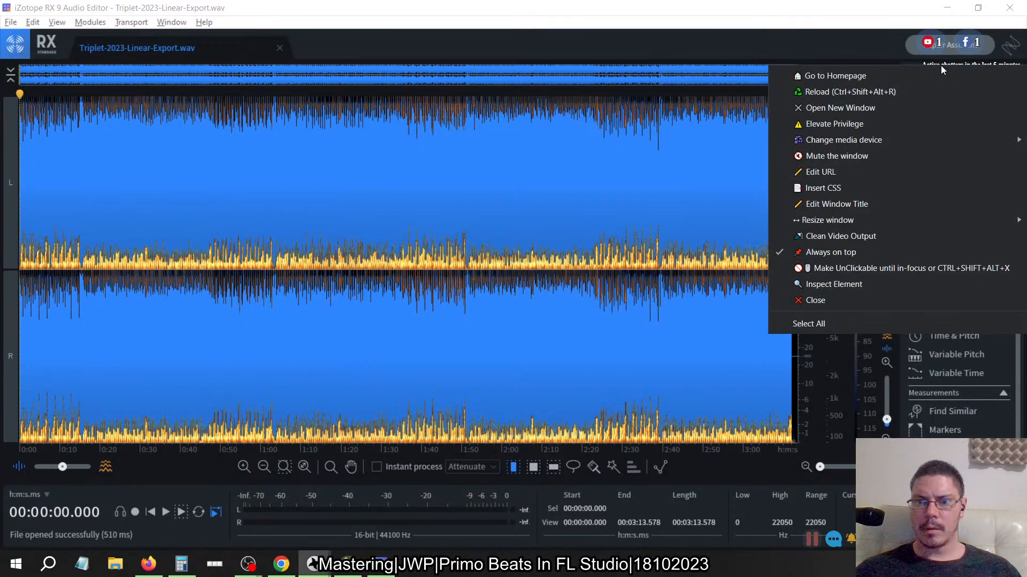
click(872, 267)
- Switch to the BandLab profile in Firefox, open JWP's Show from the 19102023 mastering post, and close its tab
key(alt+Tab)
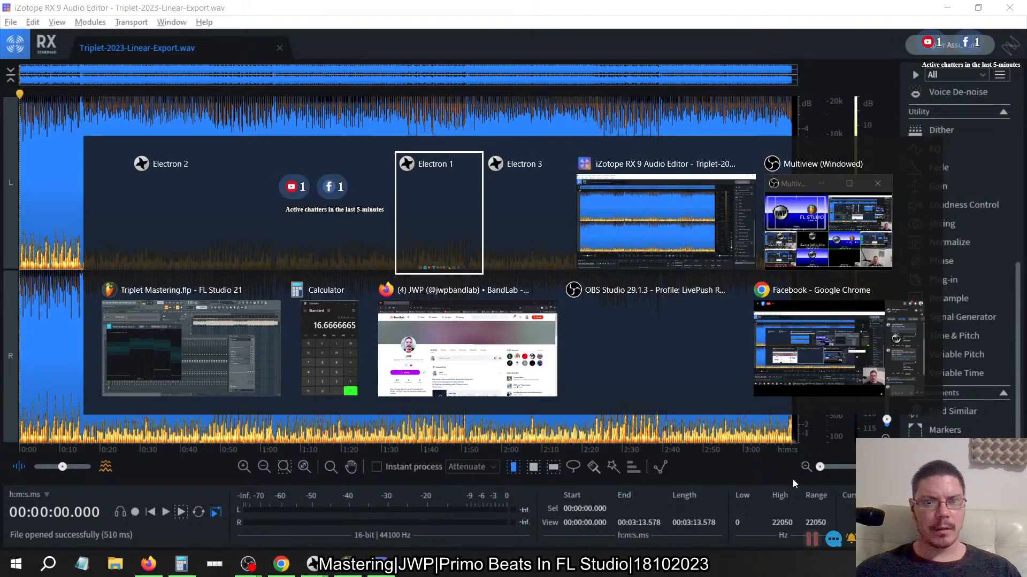
key(alt+Tab)
key(alt+Tab)
key(alt+Tab)
key(alt+Tab)
key(alt+Tab)
key(alt+Tab)
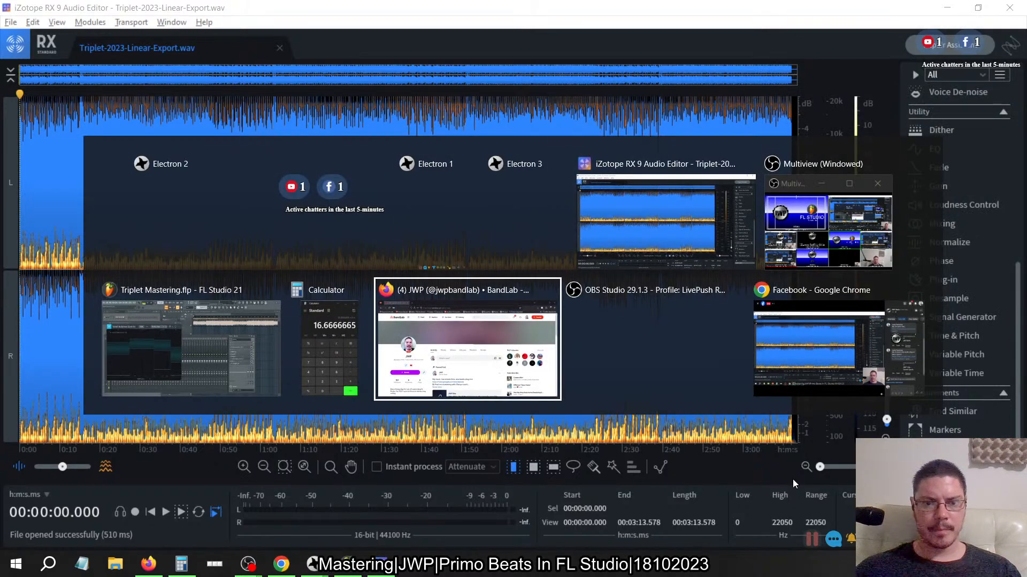
scroll(557, 451, down, 8)
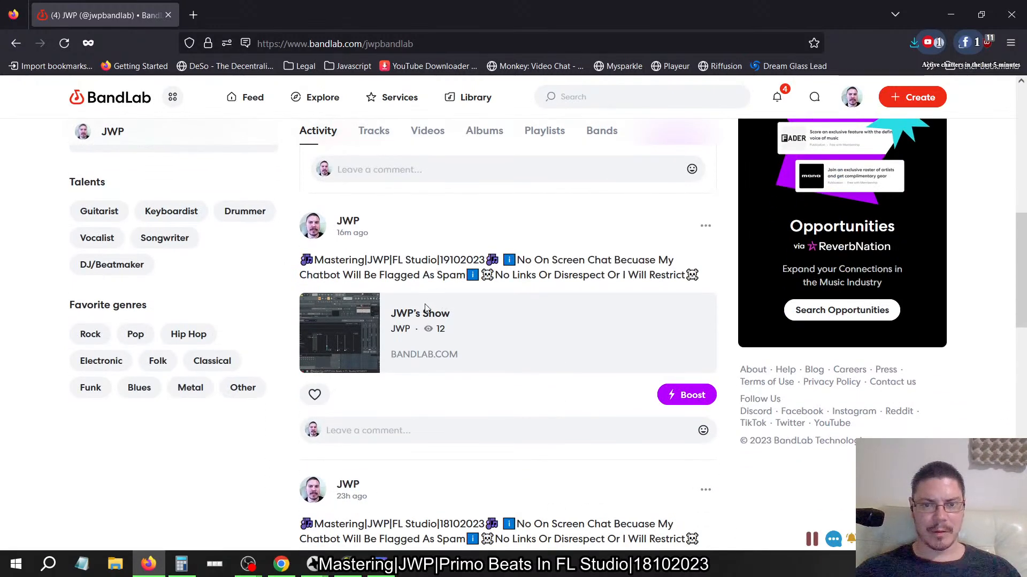
click(425, 313)
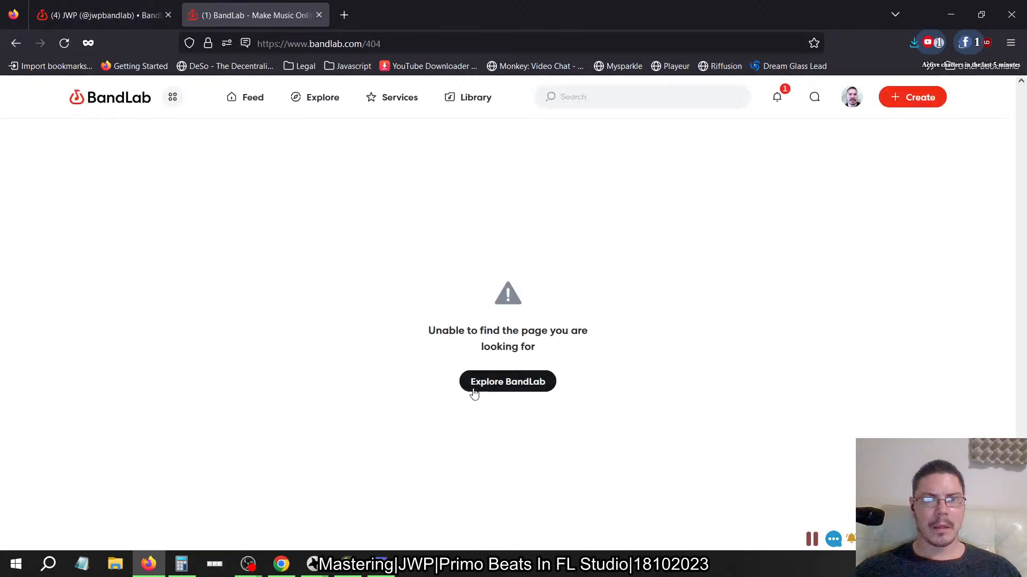
click(319, 15)
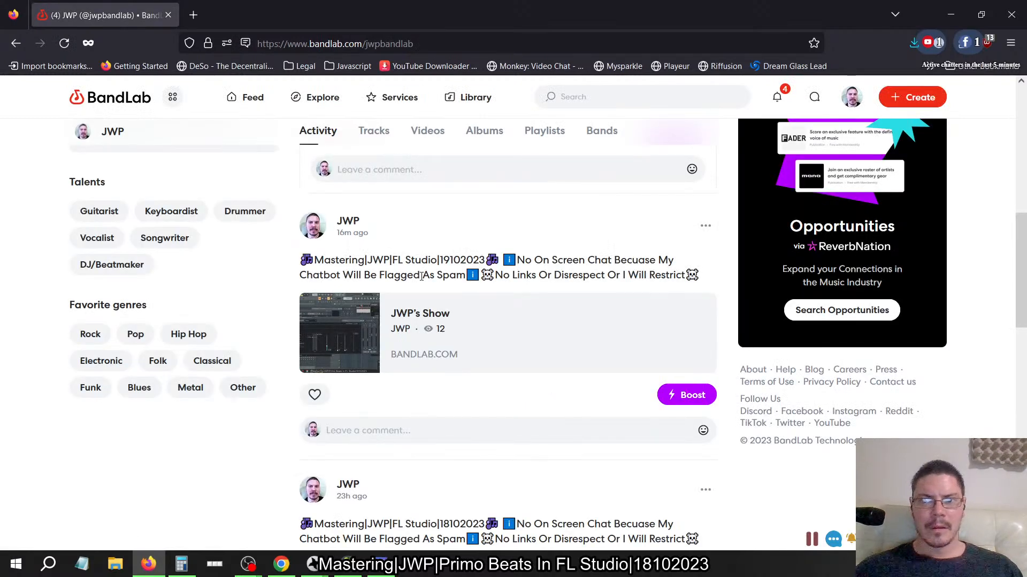
- Switch to the stream chat page in Chrome and send five JWP emotes as separate messages
key(alt+Tab)
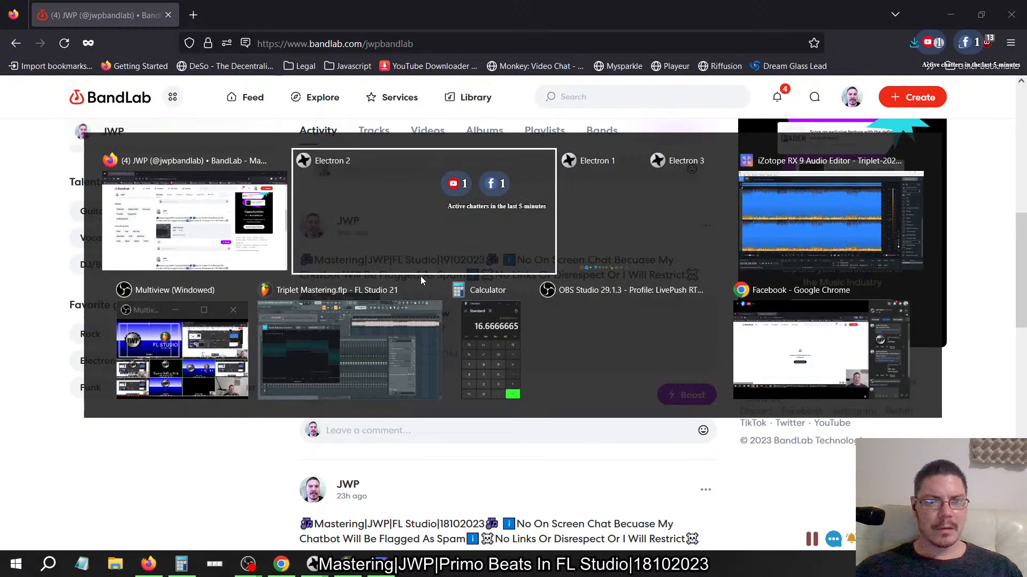
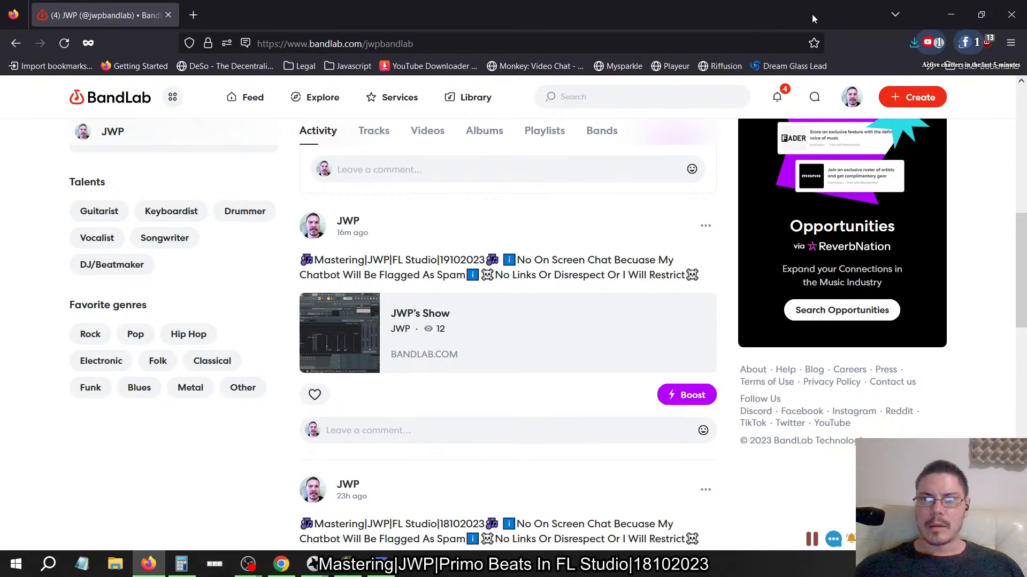
key(alt+Tab)
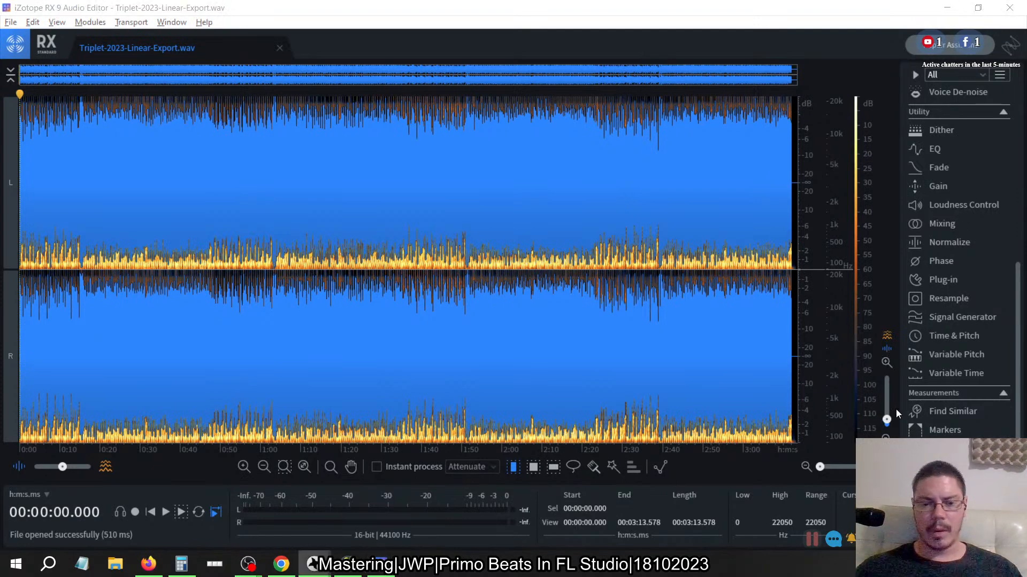
mouse_move(380, 570)
click(282, 564)
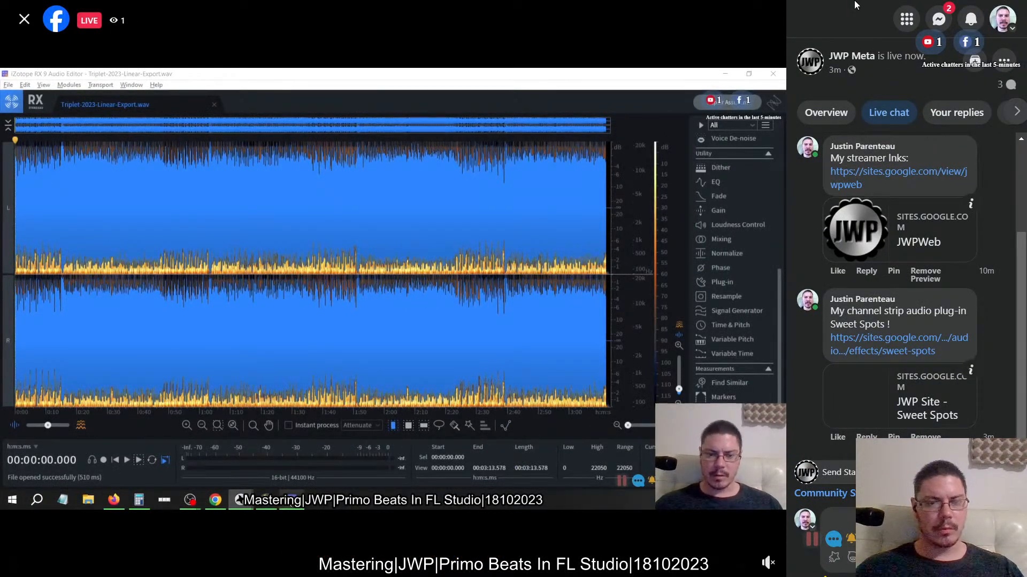
key(ctrl+Tab)
key(ctrl+Tab)
key(ctrl+shift+Tab)
key(ctrl+Tab)
key(ctrl+Tab)
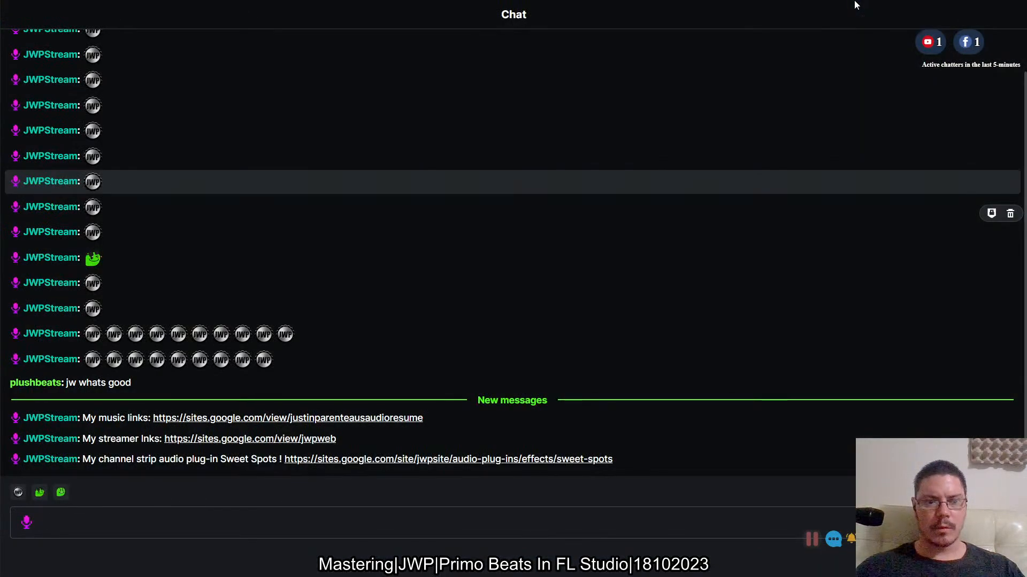
click(80, 528)
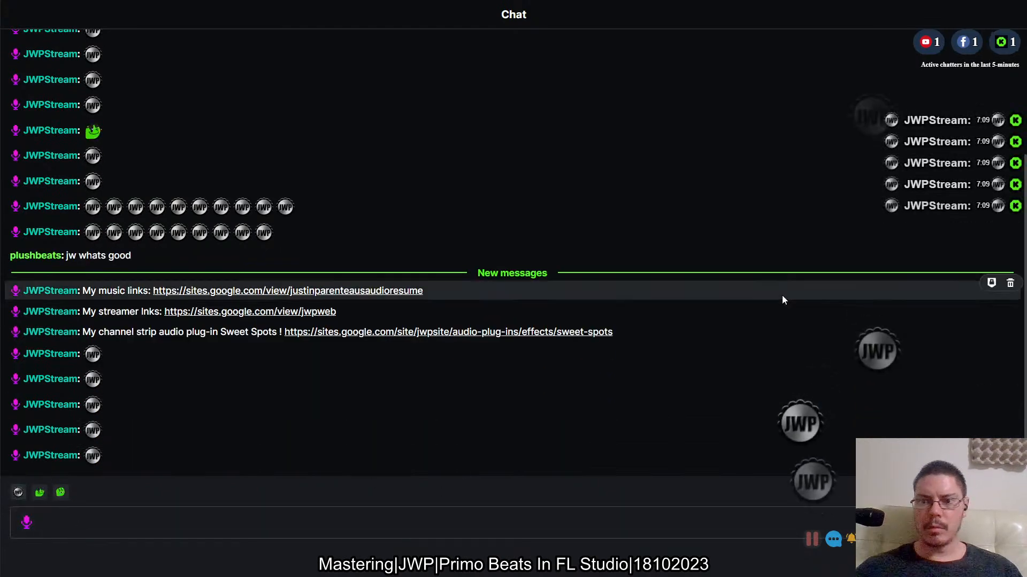
right_click(813, 437)
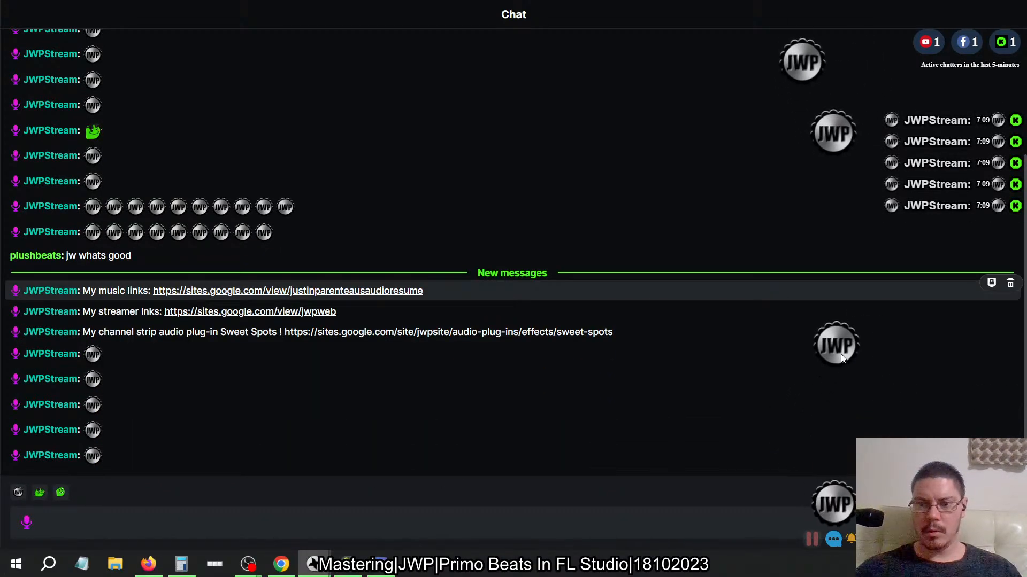
- Close the Electron 3 overlay window that shows the floating JWP emotes over the chat
right_click(841, 354)
right_click(825, 226)
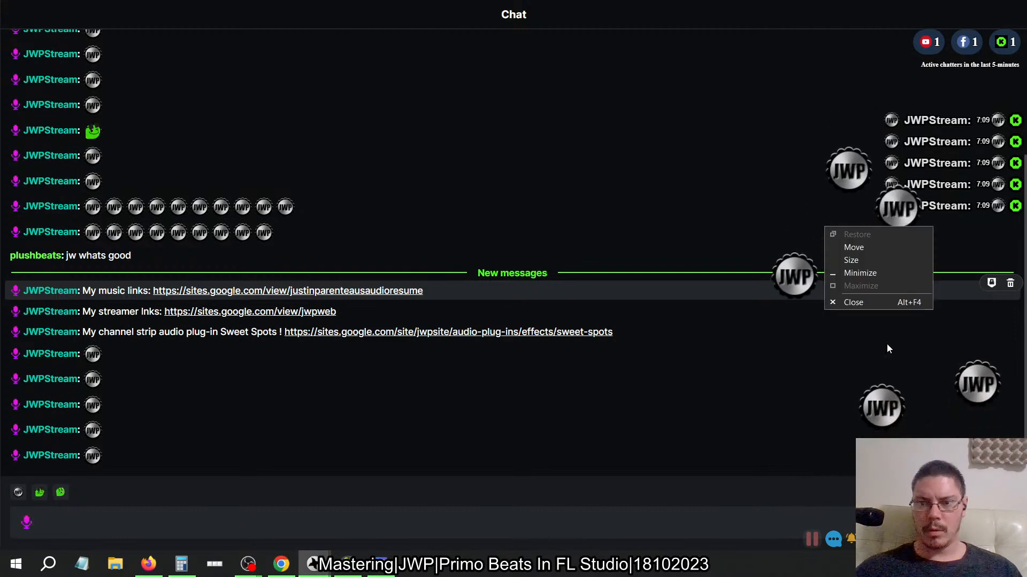
right_click(903, 393)
right_click(836, 387)
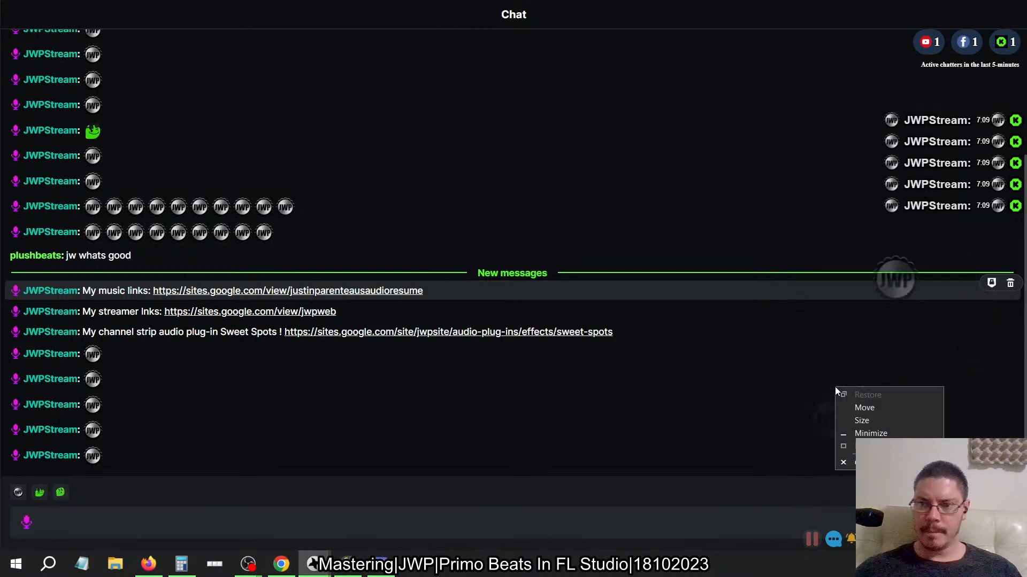
right_click(952, 314)
drag(927, 326, 675, 370)
mouse_move(319, 573)
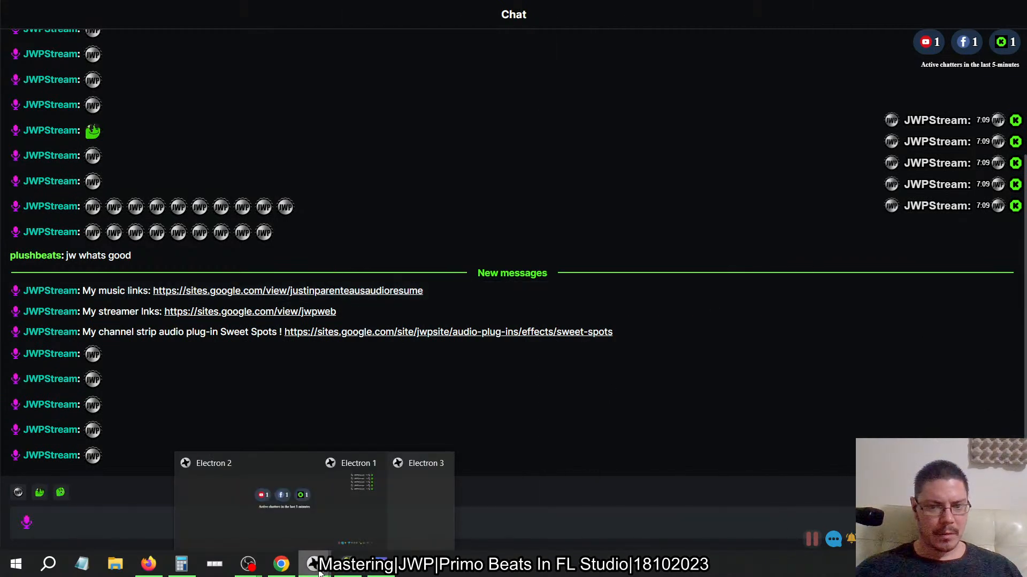
mouse_move(444, 468)
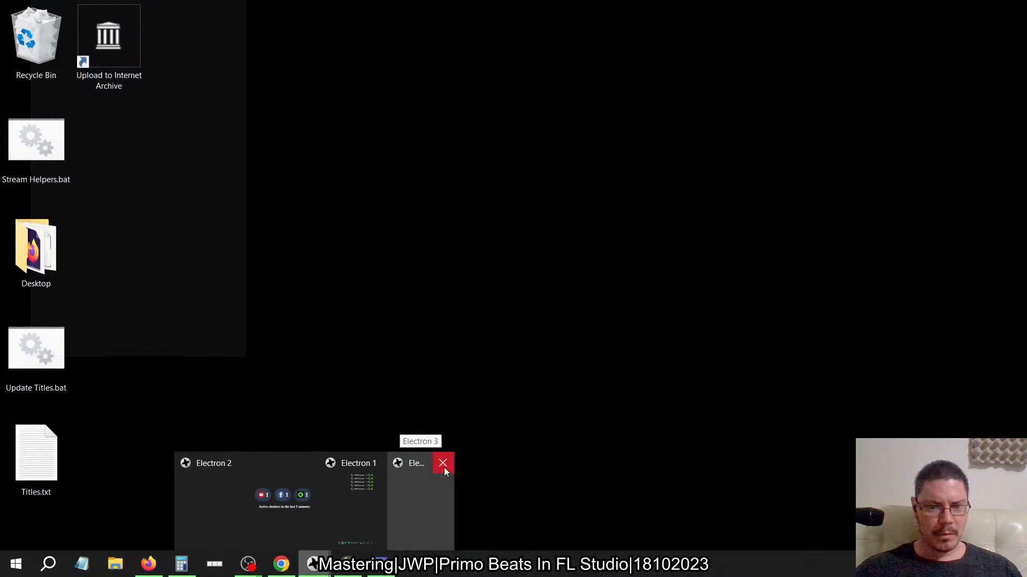
click(443, 463)
- Switch to iZotope RX 9, open Peek Through, allow click through of transparent windows, and activate it
key(alt+Tab)
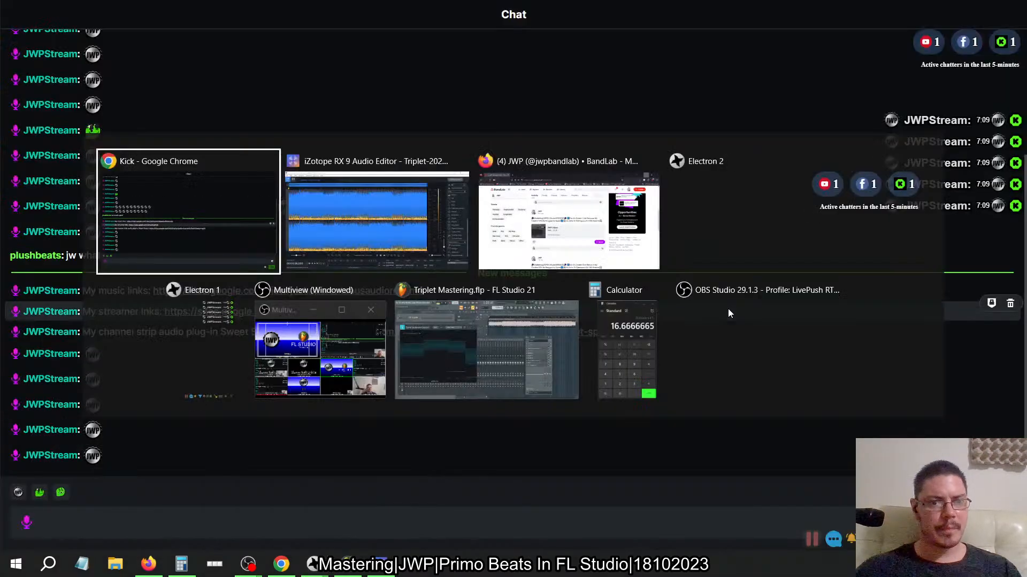
key(alt+Tab)
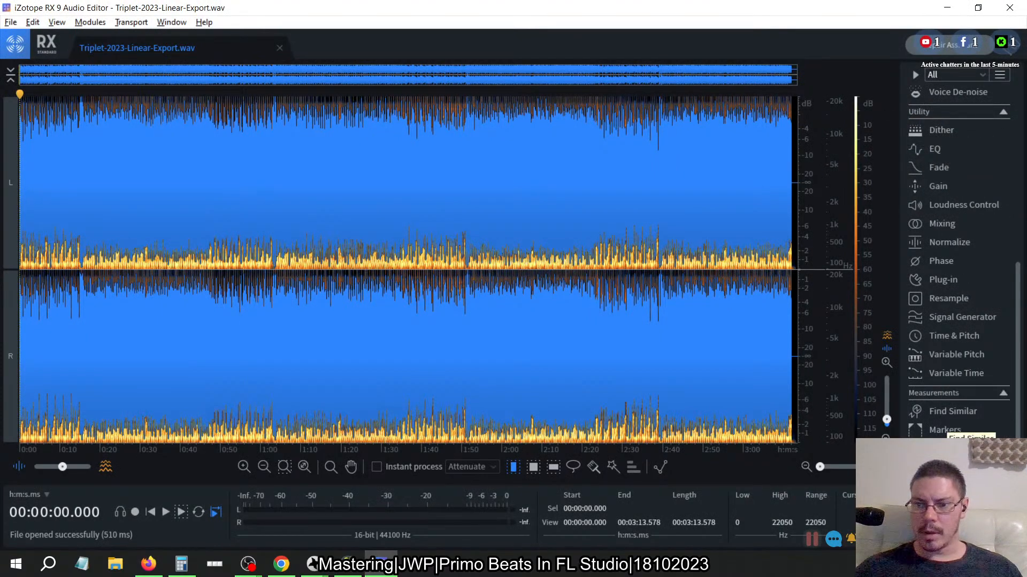
key(alt+Tab)
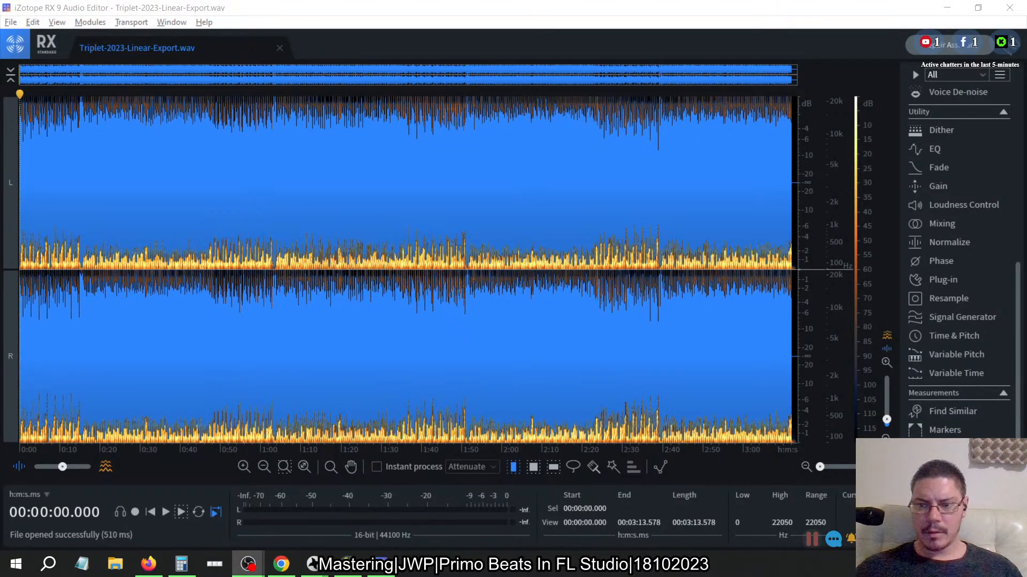
click(874, 564)
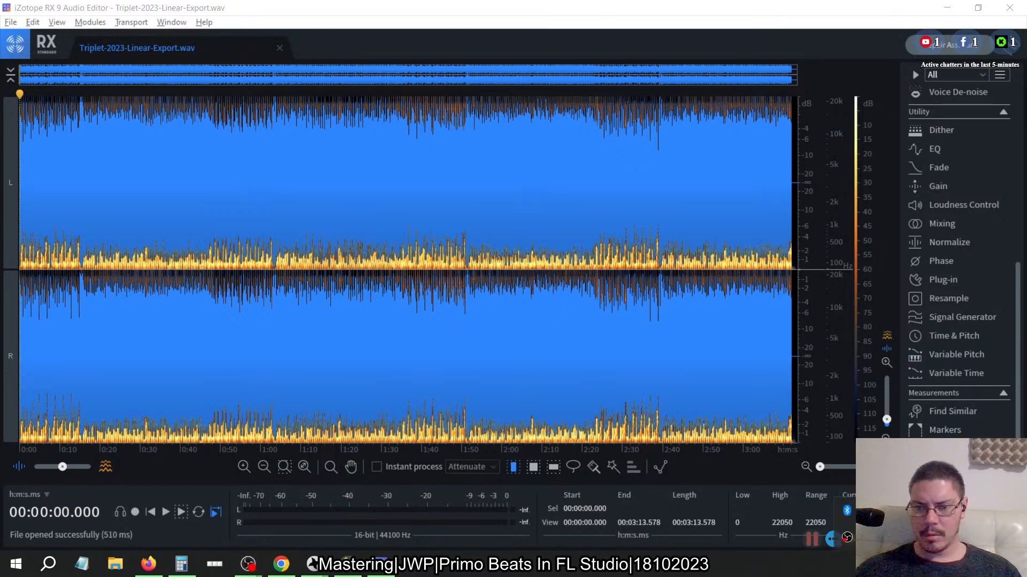
double_click(874, 524)
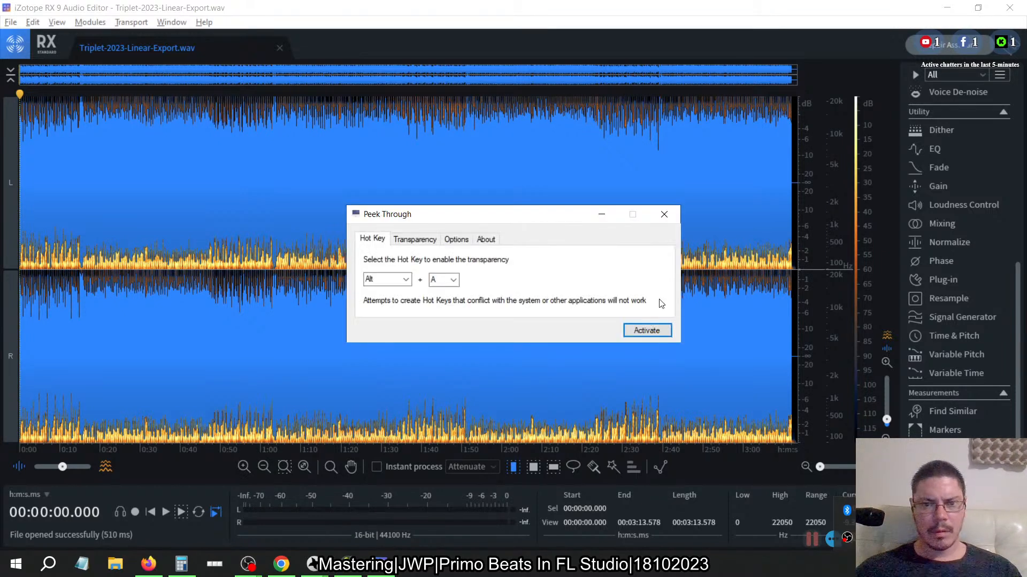
click(416, 239)
click(454, 240)
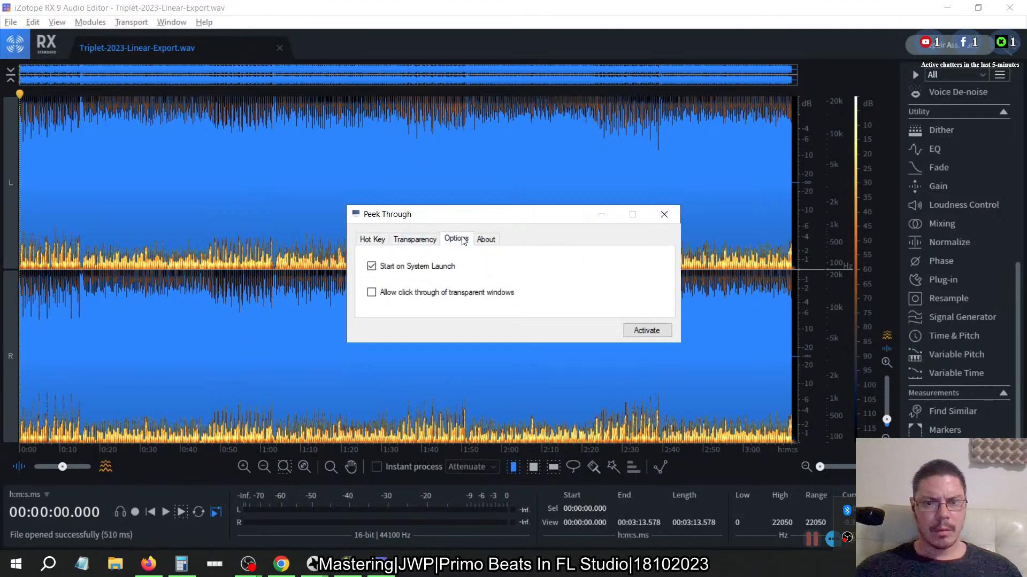
click(371, 292)
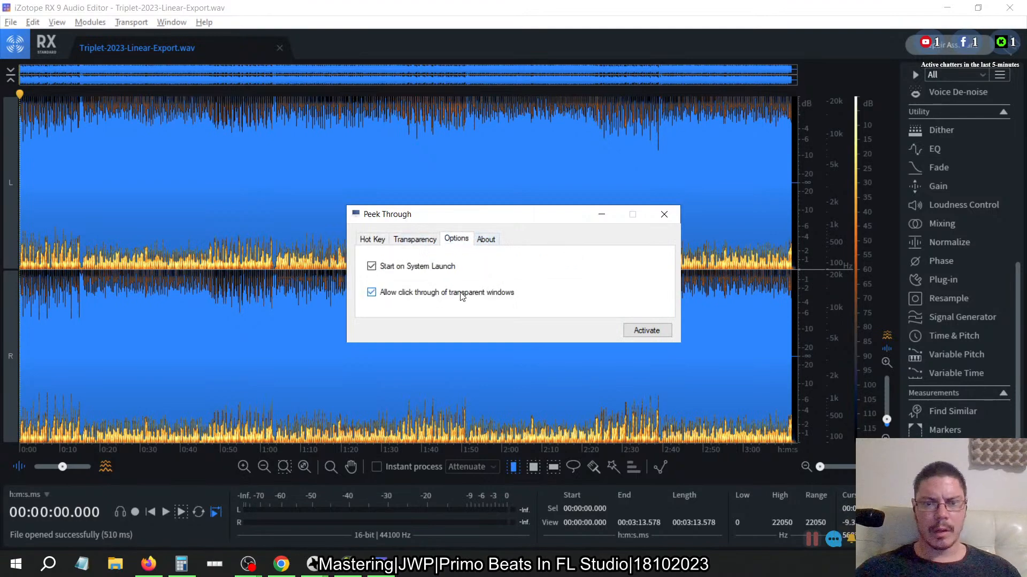
click(647, 331)
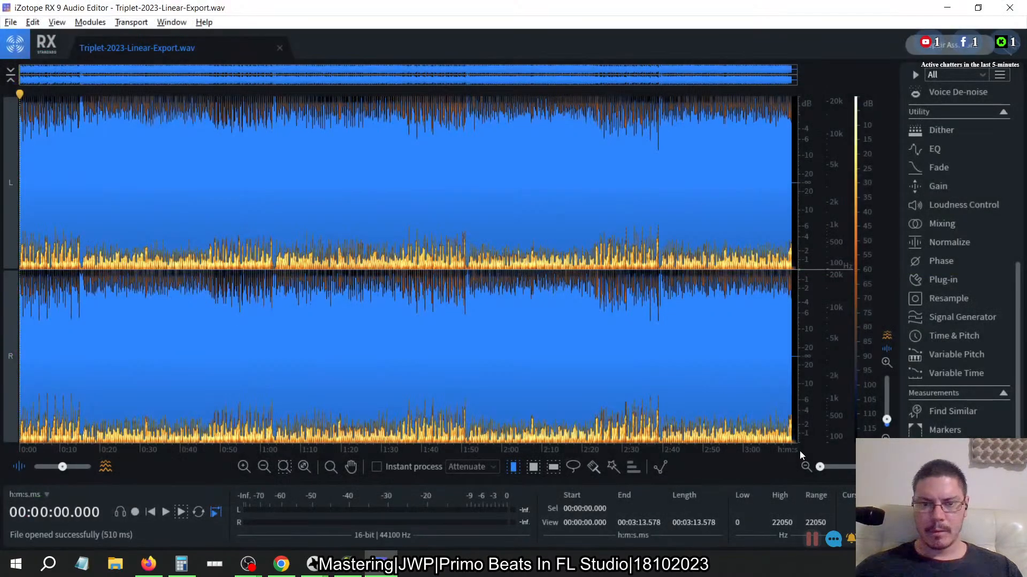
- Compute the Waveform Statistics for Triplet-2023-Linear-Export.wav and bring the OBS Multiview window into focus
key(alt+Tab)
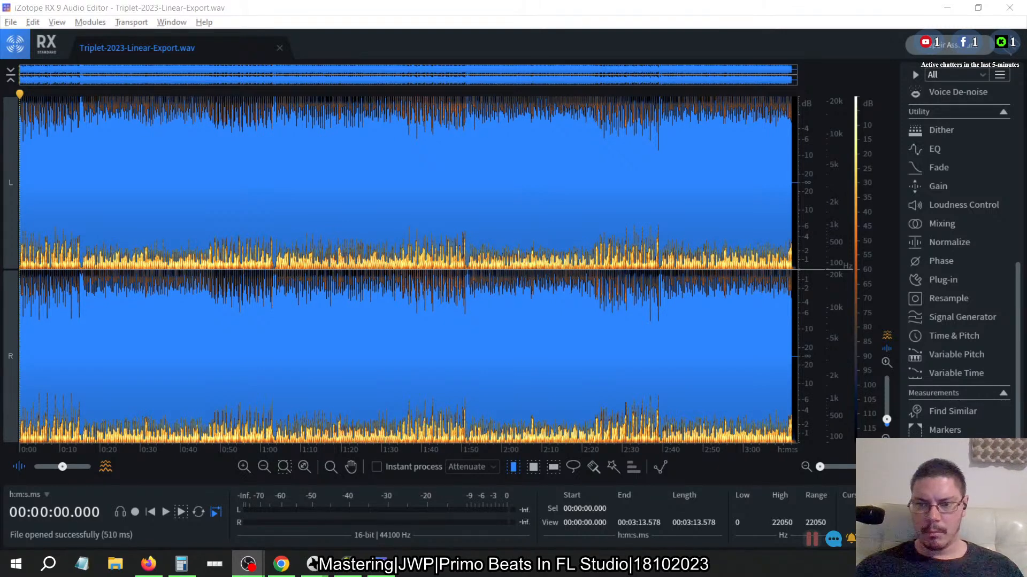
click(961, 467)
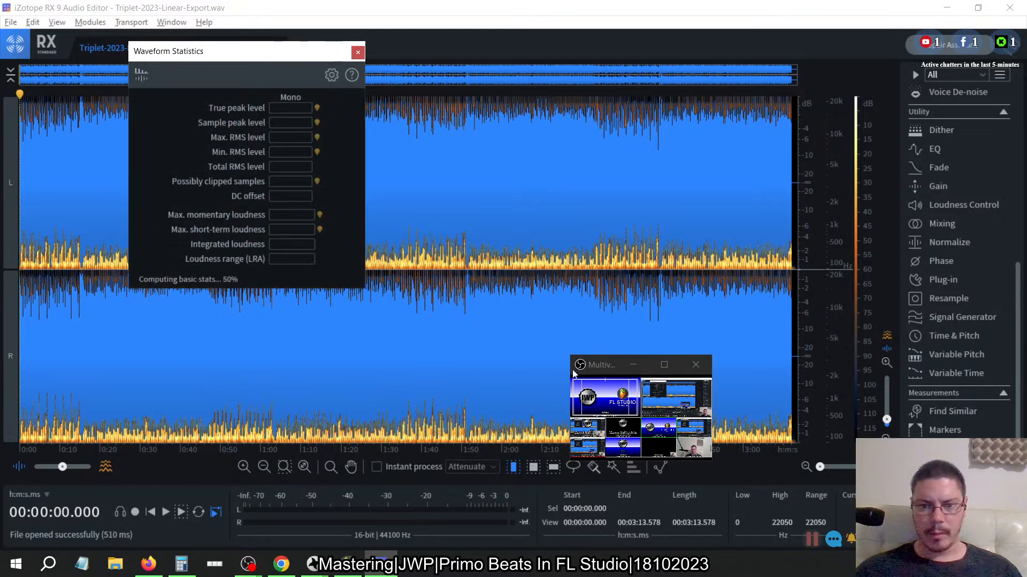
click(601, 371)
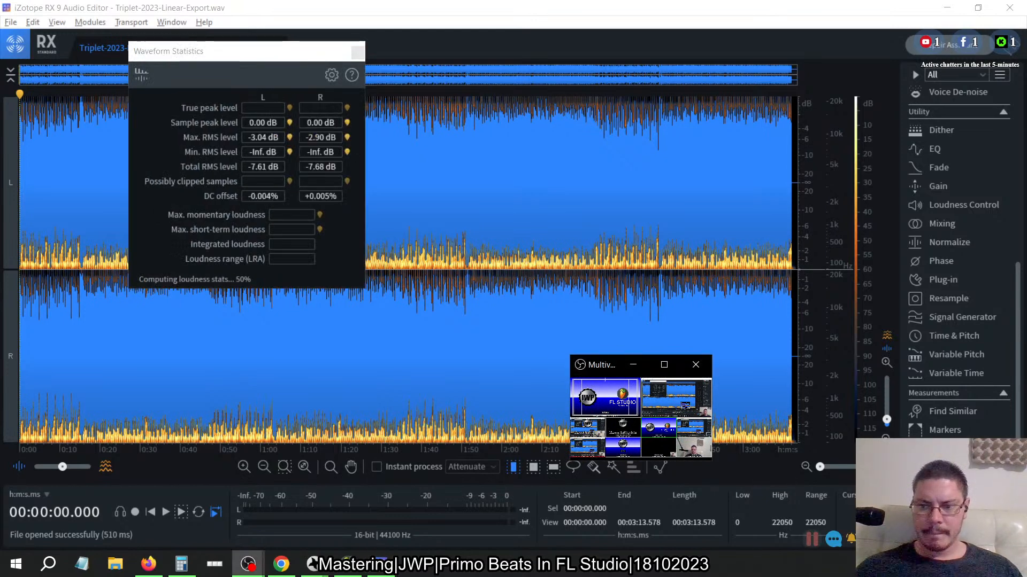
- Reopen Peek Through, activate it again, and return focus to the OBS Multiview window
key(alt+Tab)
key(alt+Tab)
key(alt+Tab)
key(alt+Tab)
key(alt+Tab)
key(alt+Tab)
key(alt+Tab)
key(alt+Tab)
key(alt+Tab)
key(alt+Tab)
key(alt+Tab)
key(alt+shift+Tab)
click(873, 564)
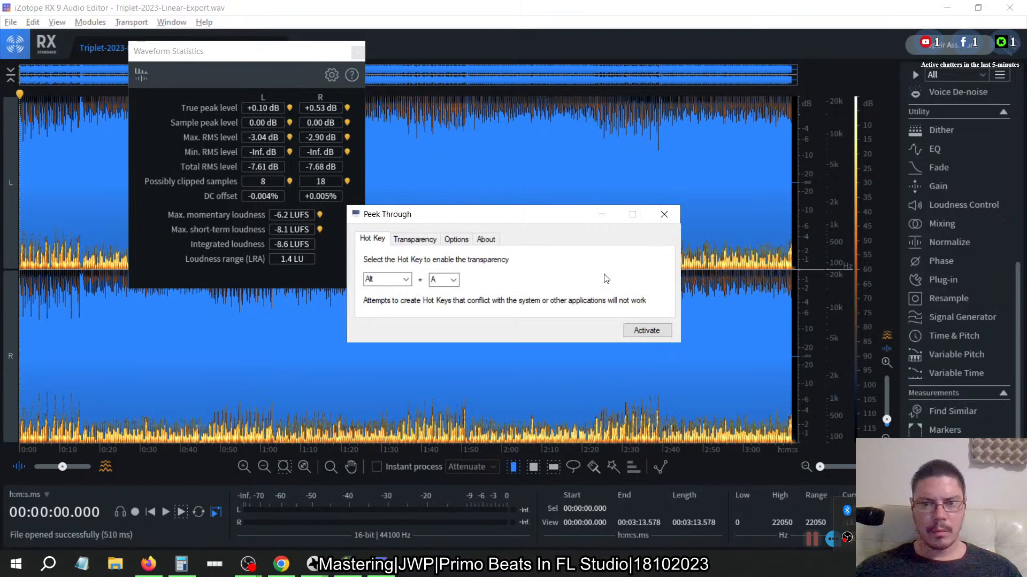
click(635, 328)
key(alt+Tab)
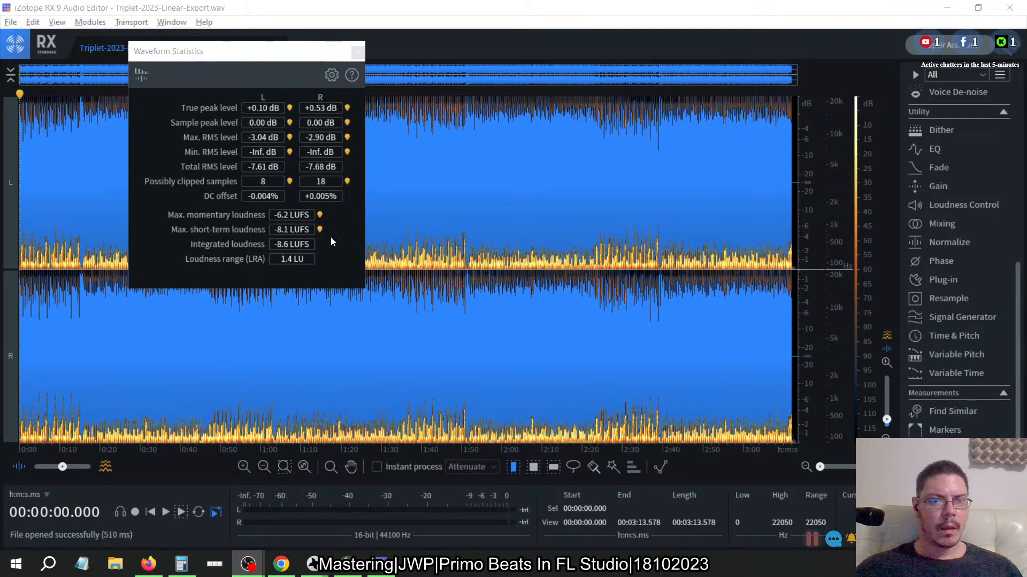
- Check the export's loudness in Waveform Statistics, and close the statistics and Triplet-2023-Linear-Export.wav in RX 9
mouse_move(297, 243)
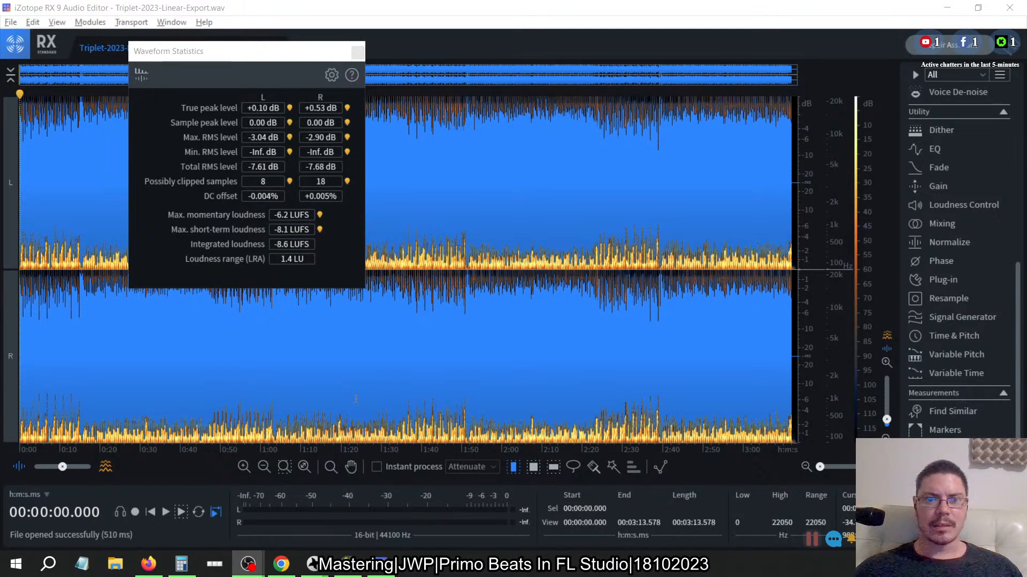
click(347, 563)
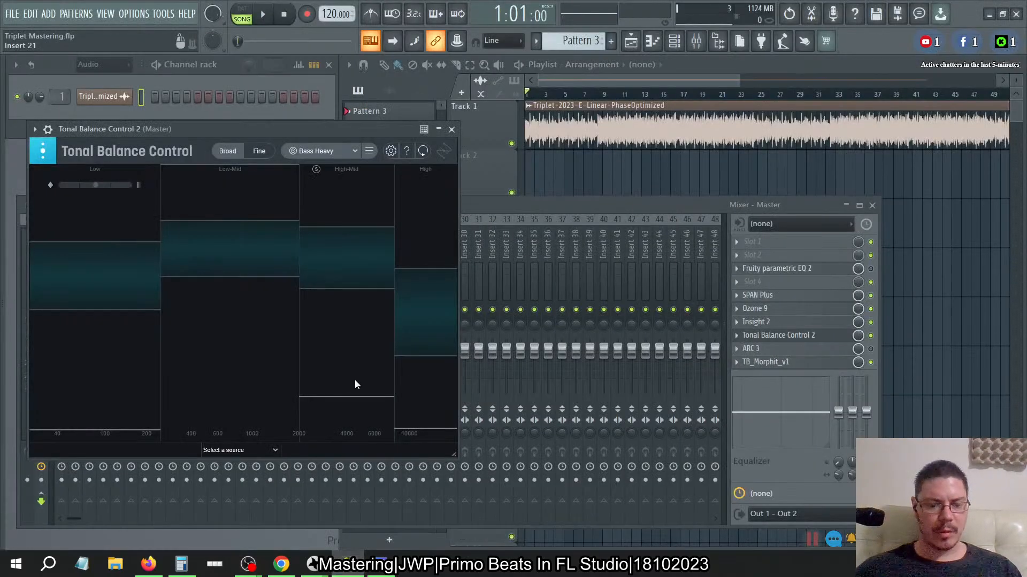
key(alt+Tab)
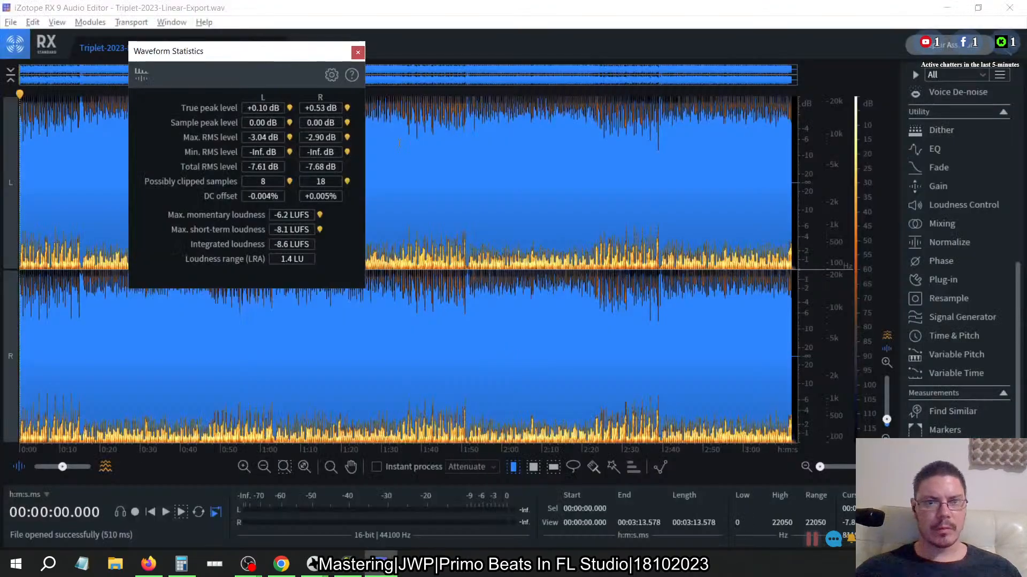
click(357, 52)
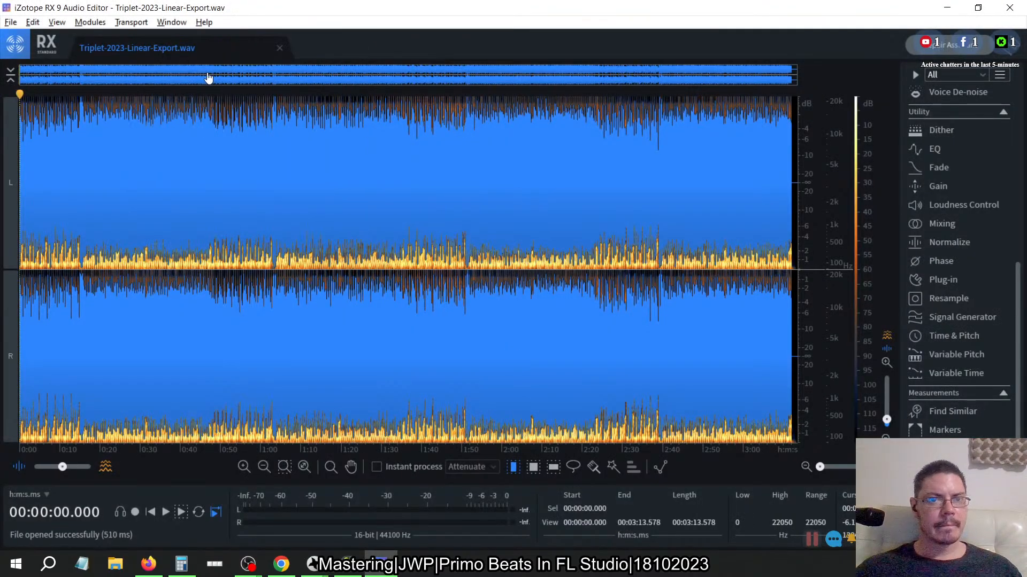
click(279, 48)
- Switch to FL Studio and set the Maximizer ceiling to -0.2 dB in Ozone 9 on the master track
key(alt+Tab)
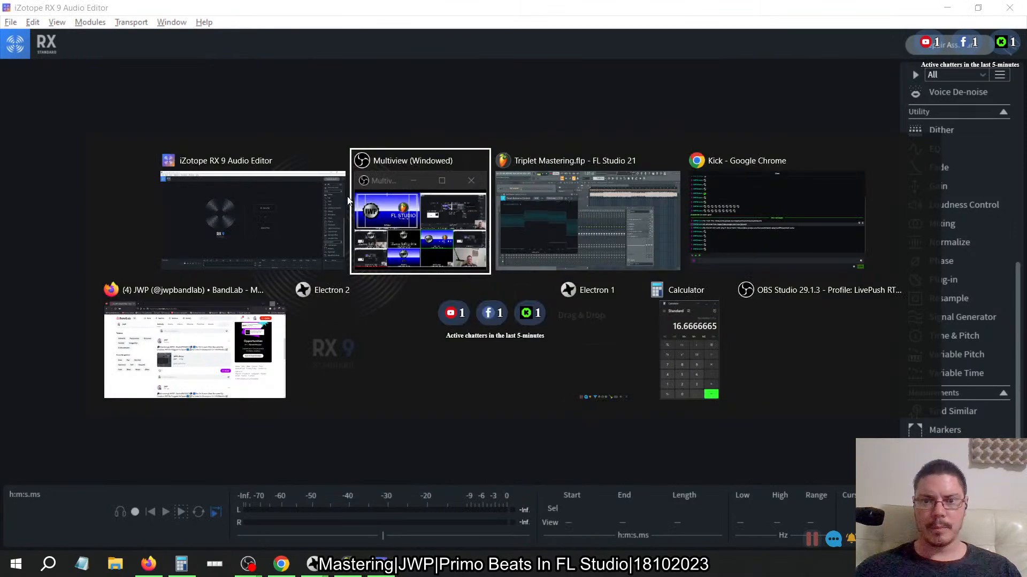
key(Tab)
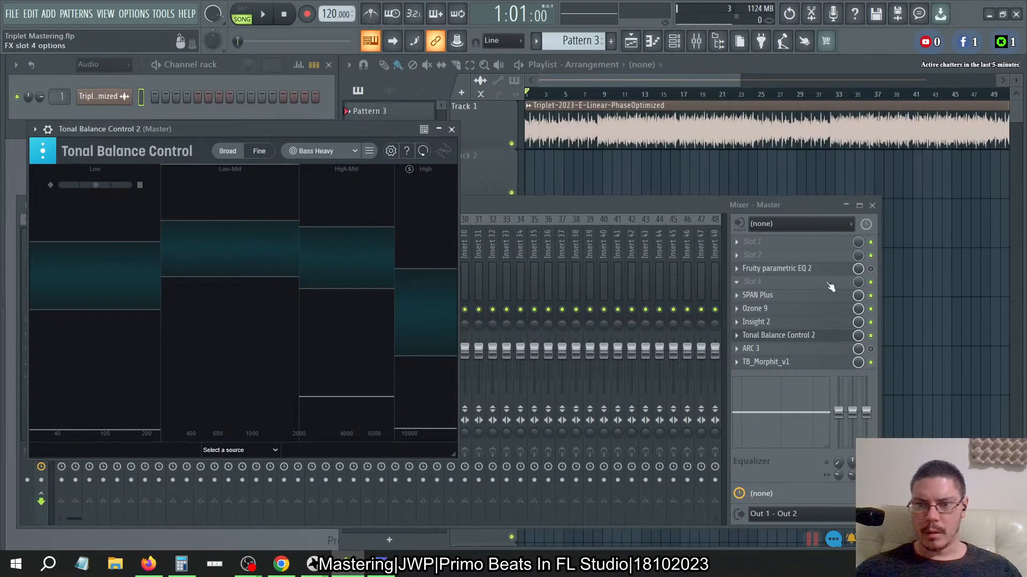
click(774, 308)
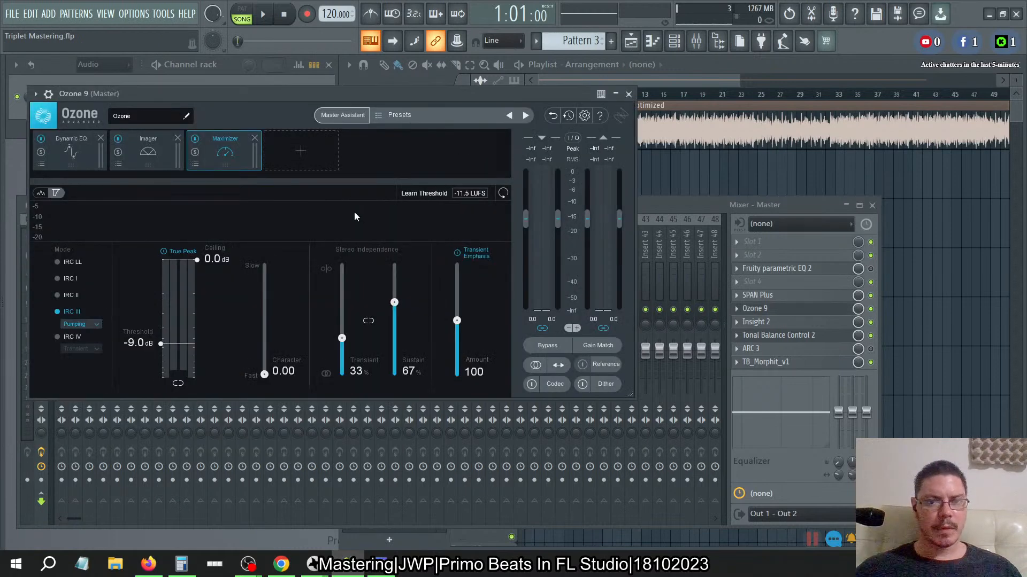
double_click(210, 259)
text(-0.2)
key(Return)
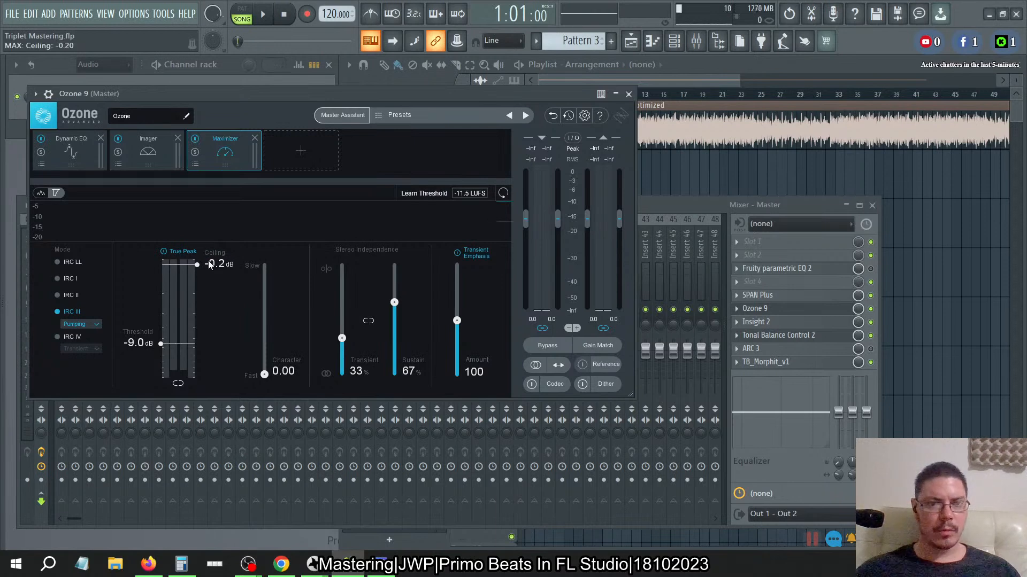
- Enable Dither in Ozone 9 and turn on Limit Peaks in its MBIT+ Dither settings
click(604, 383)
click(581, 384)
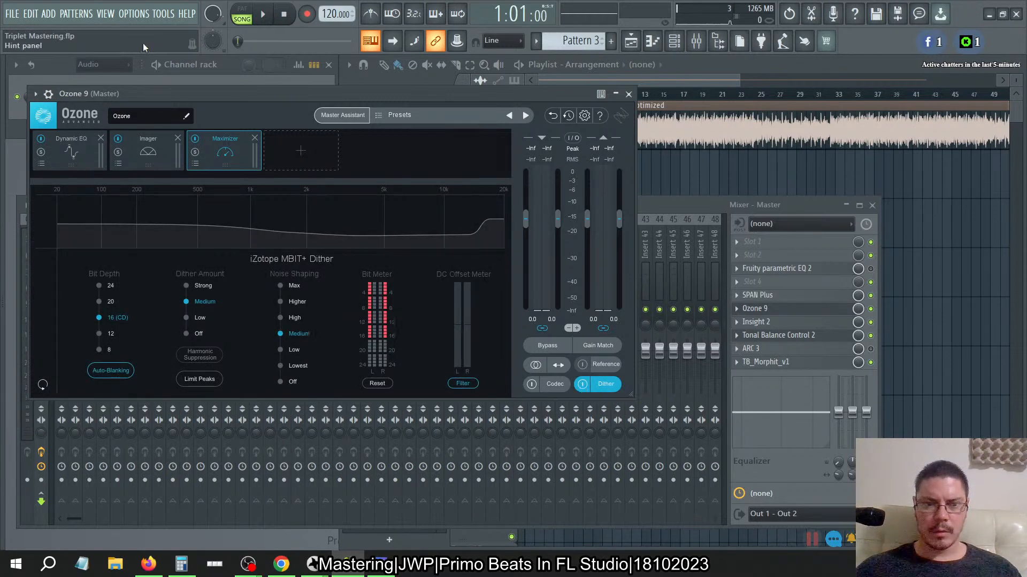
click(199, 380)
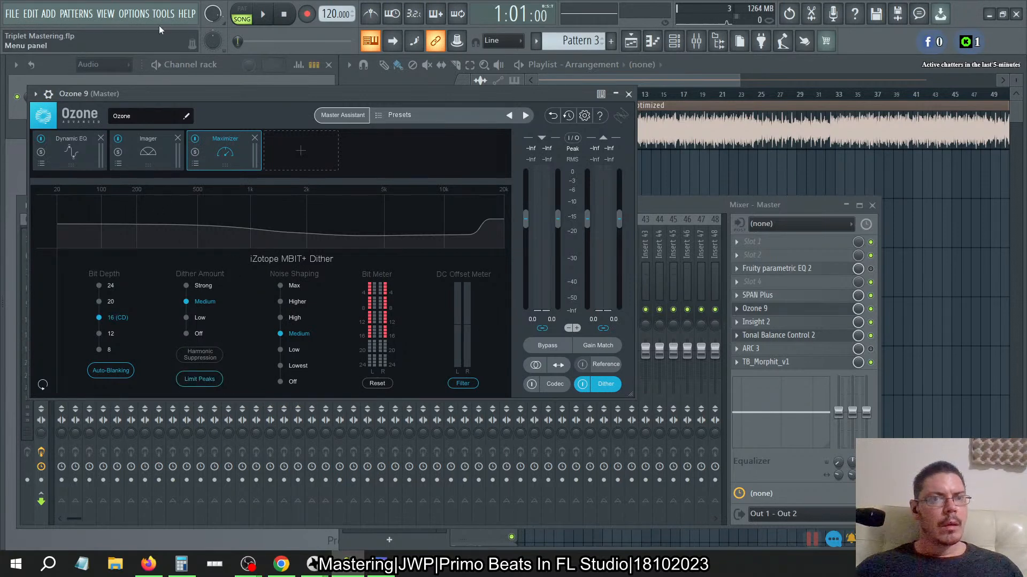
- Export the song as WAV, replacing Triplet-2023-Linear-Export.wav in the Sillhouette Flp Data folder, and start the 16Bit int stereo render
click(12, 14)
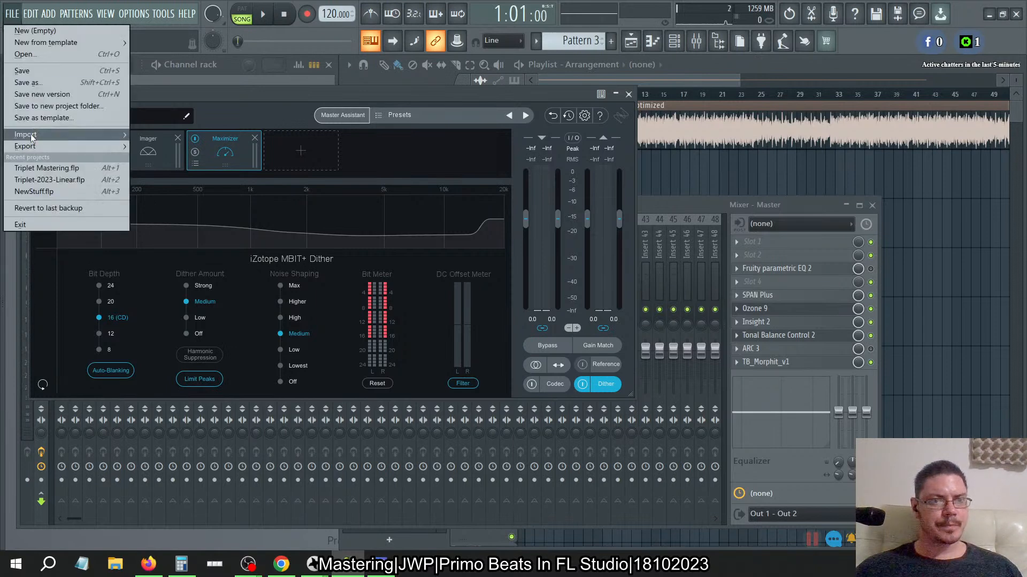
mouse_move(32, 146)
click(198, 157)
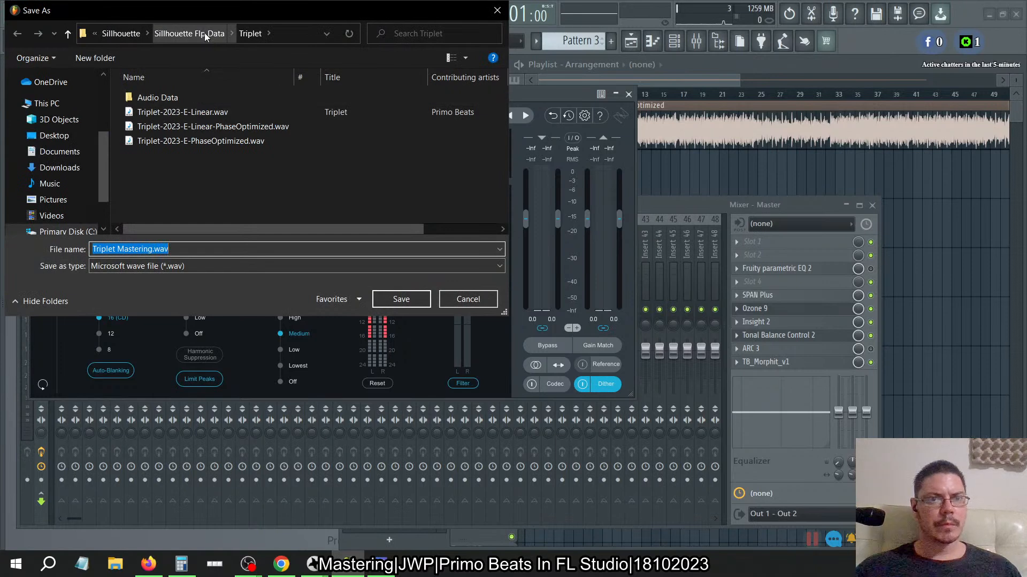
click(188, 33)
click(219, 113)
click(401, 299)
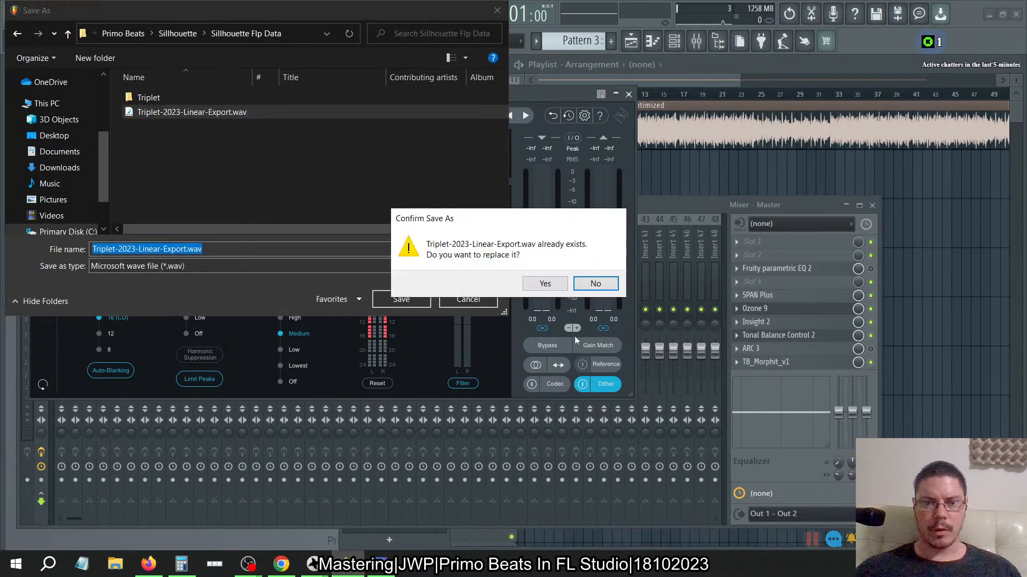
click(545, 283)
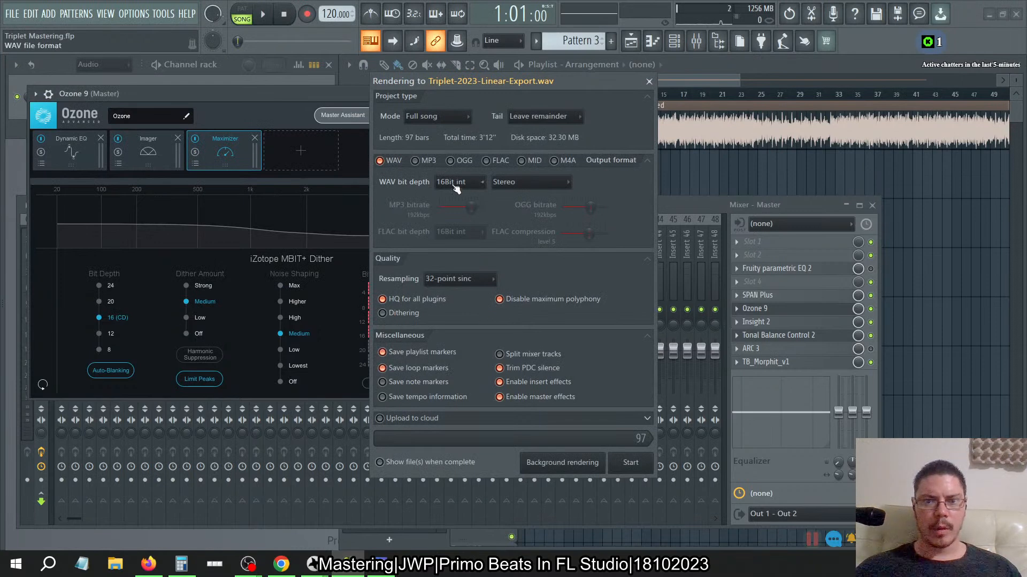
click(629, 462)
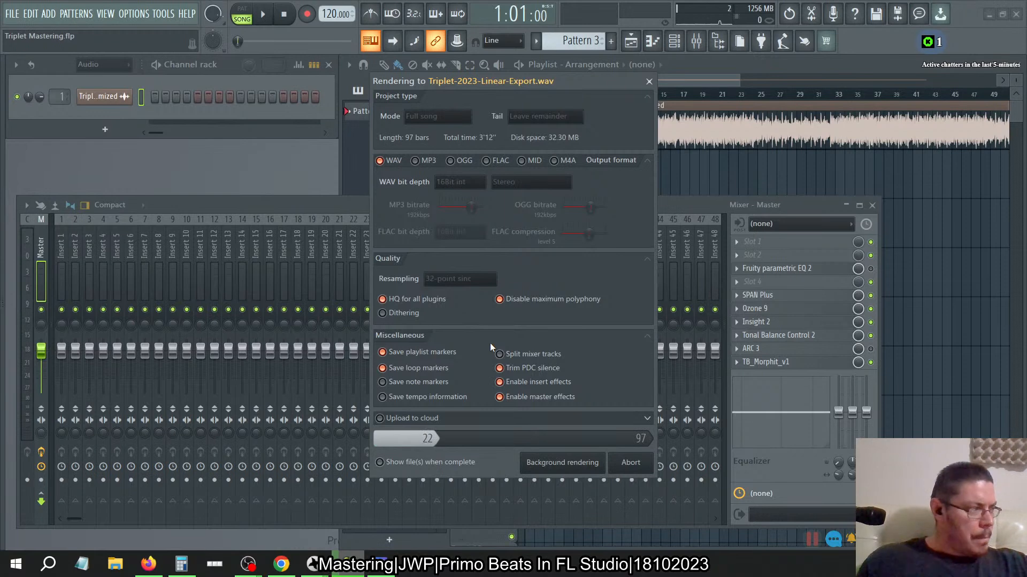
- Switch to the BandLab profile in Firefox while the export renders
key(alt+Tab)
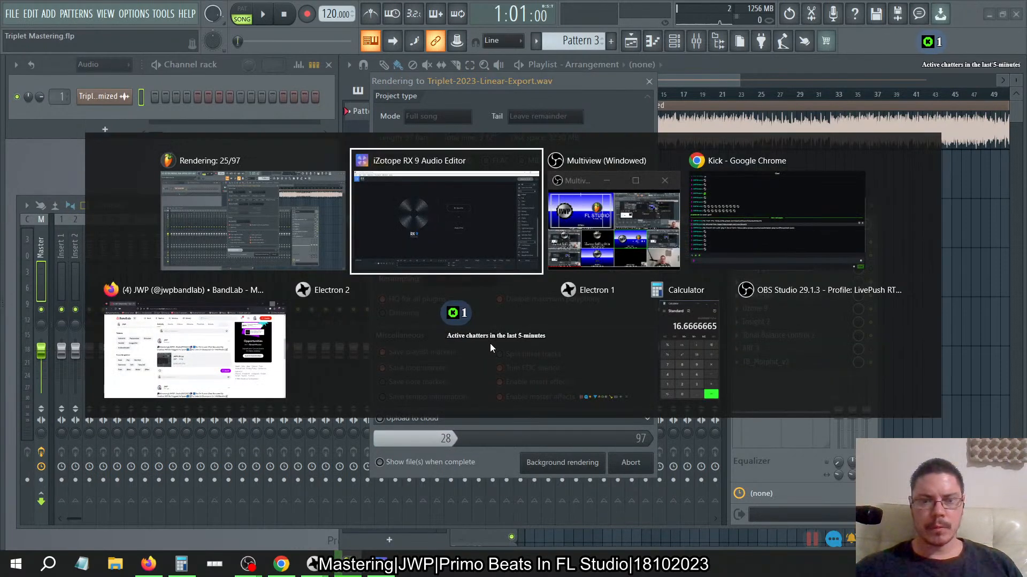
key(alt+Tab)
key(alt+Tab)
key(alt+Tab)
key(alt+Tab)
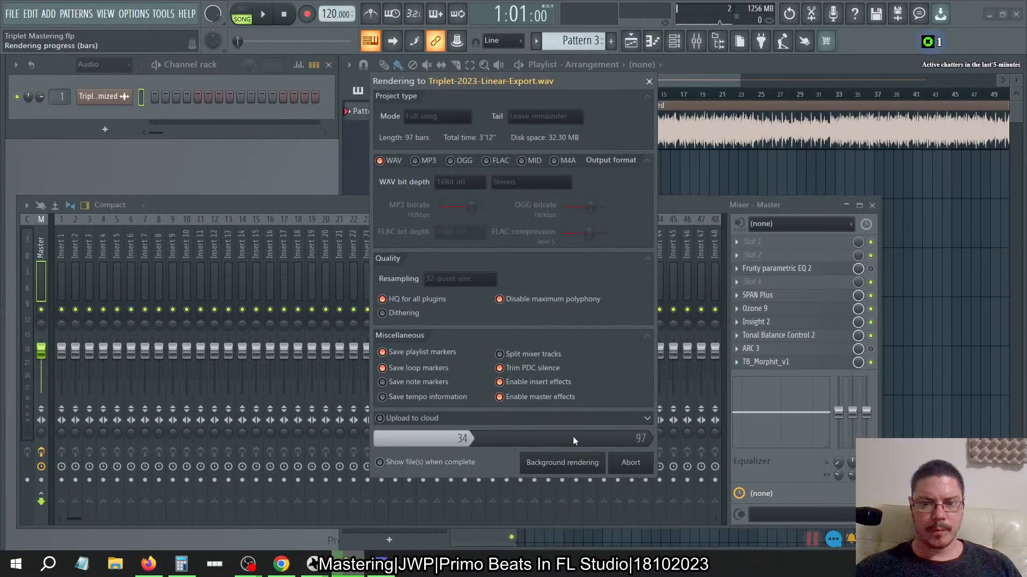
key(alt+Tab)
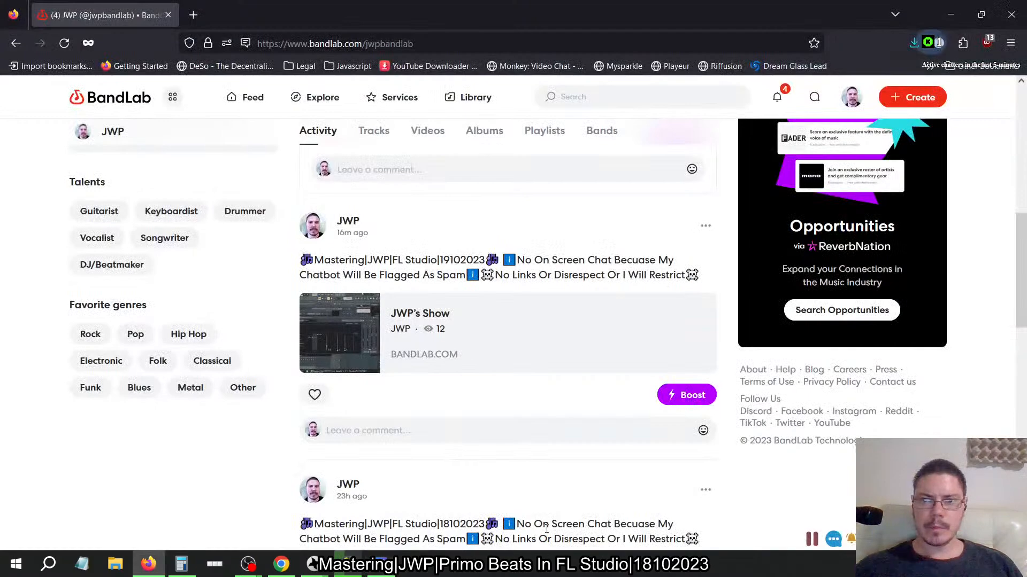
- Switch to iZotope RX 9 once the render is finished and open the recent file Triplet-2023-Linear-Export.wav
key(alt+Tab)
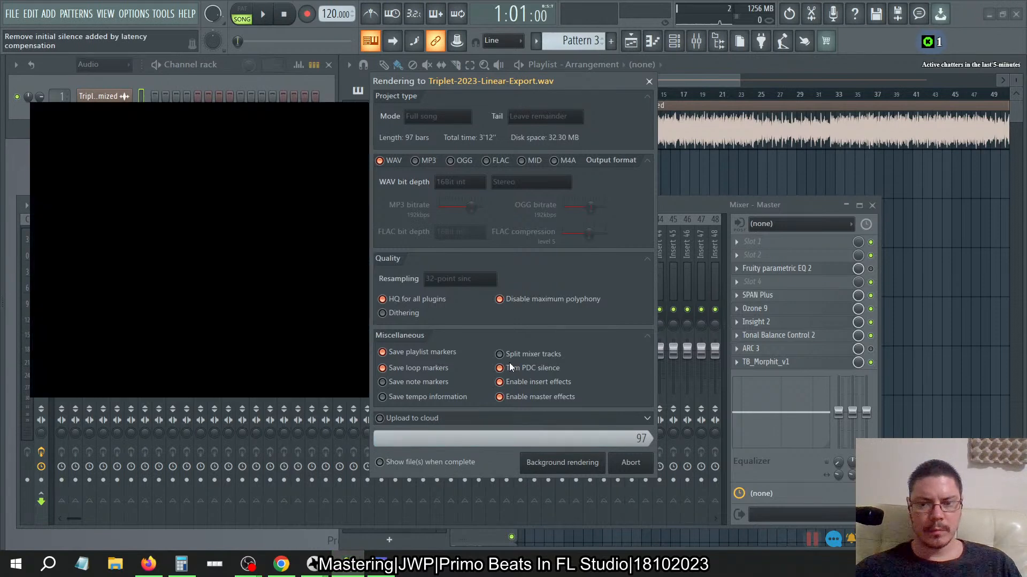
key(alt+Tab)
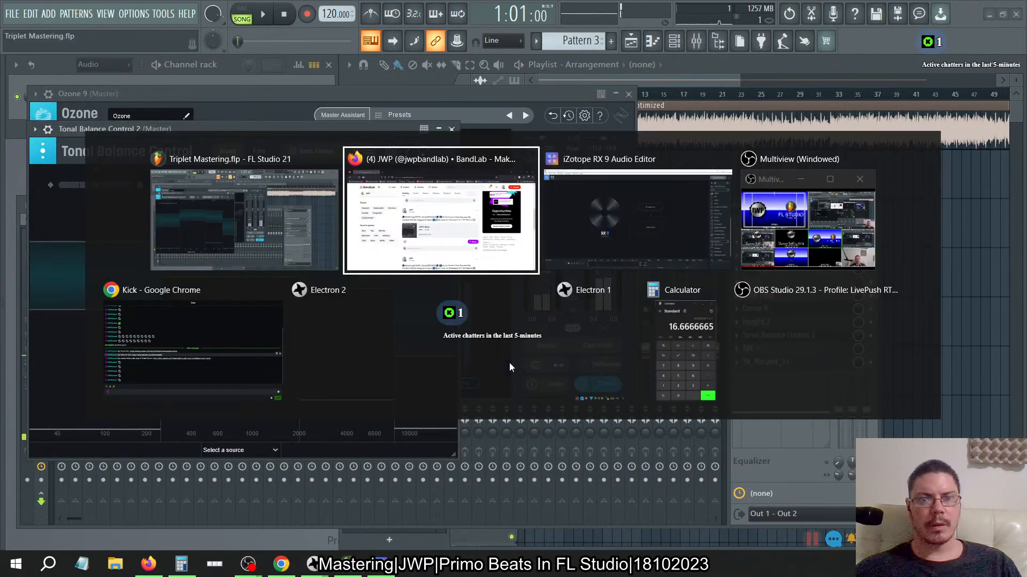
key(Tab)
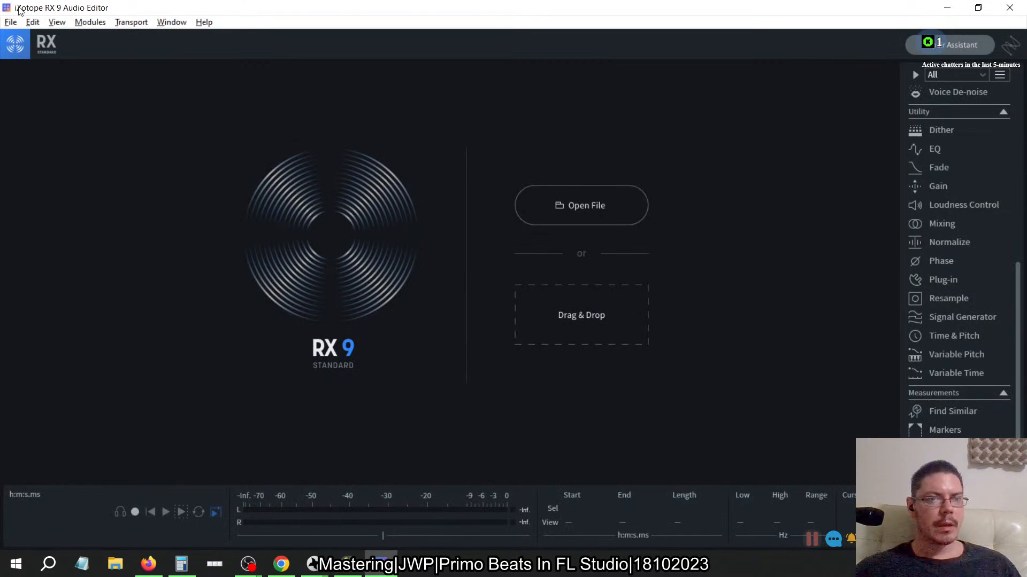
click(11, 22)
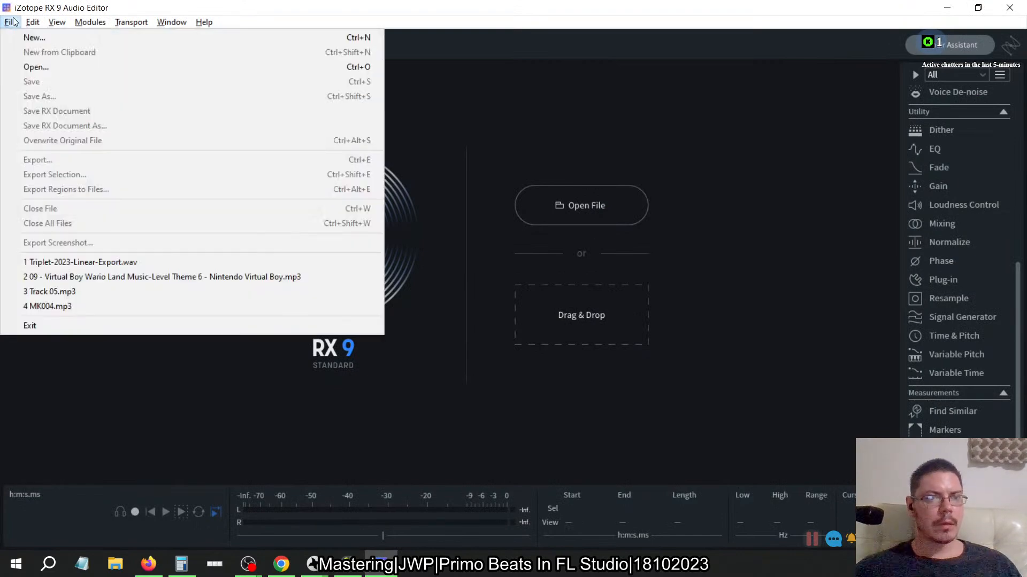
click(75, 261)
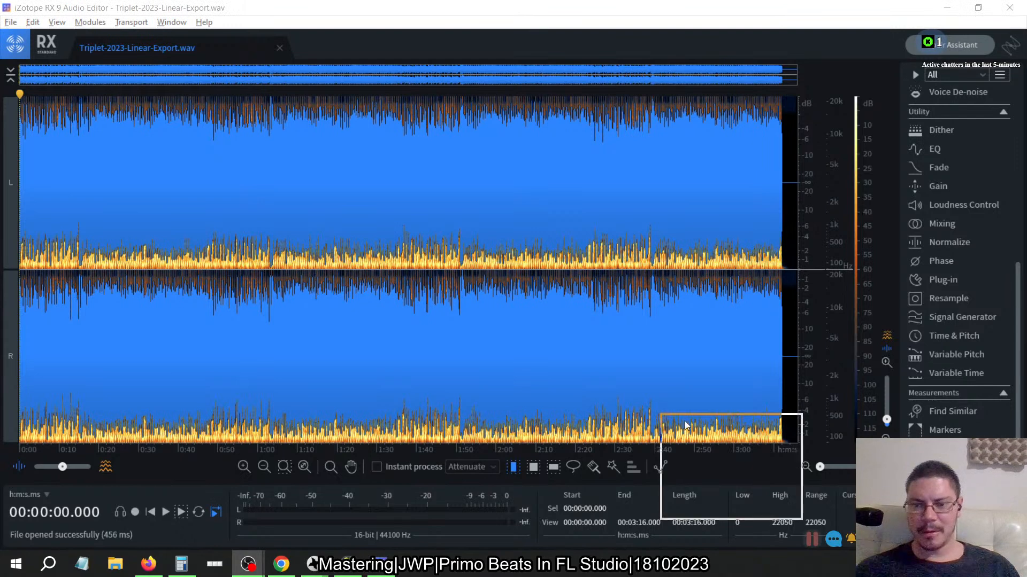
- Check the true peak levels of both channels in Waveform Statistics, moving the Multiview window out of the way
click(824, 457)
key(alt+d)
click(705, 425)
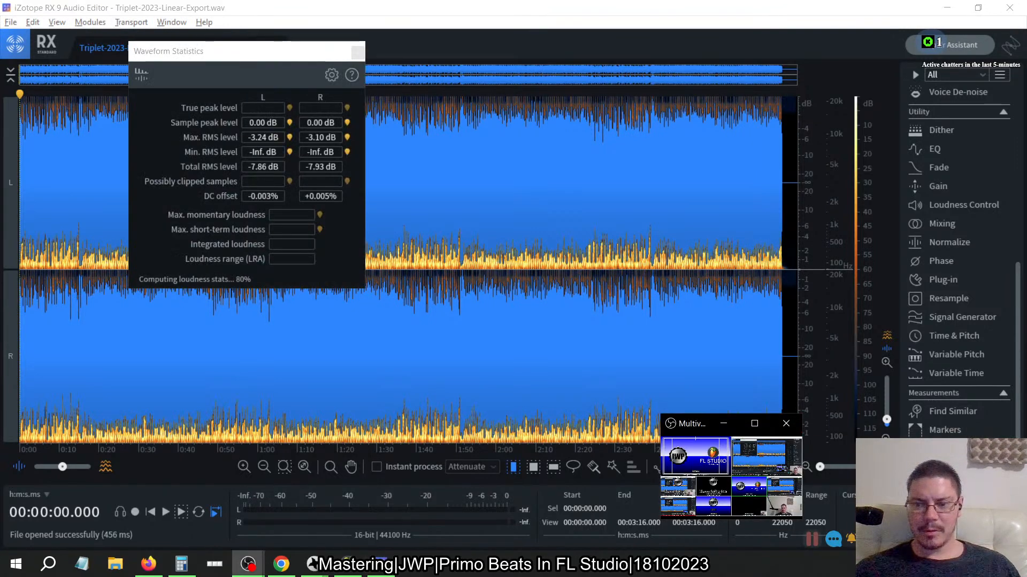
drag(693, 429, 1026, 429)
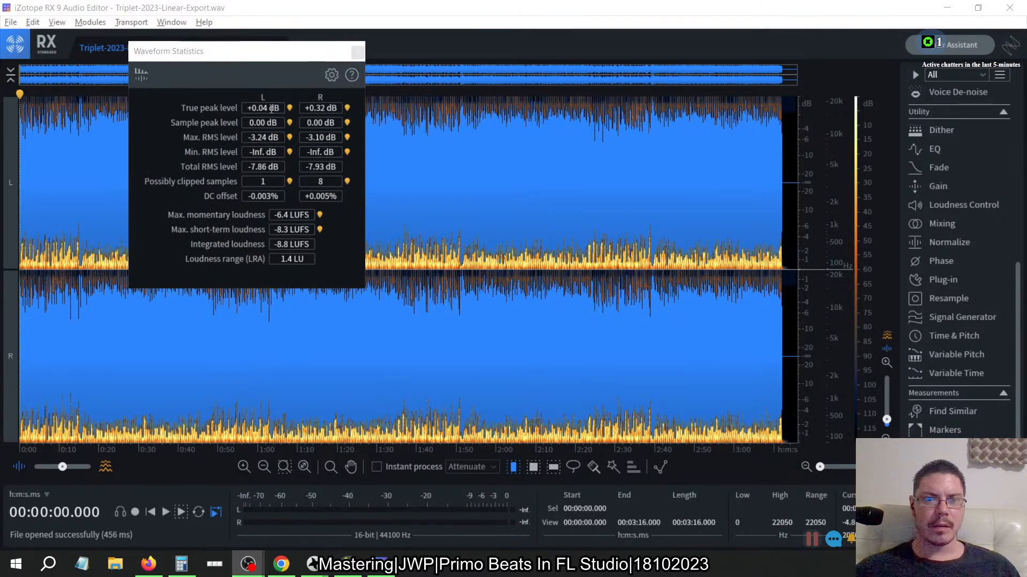
mouse_move(329, 111)
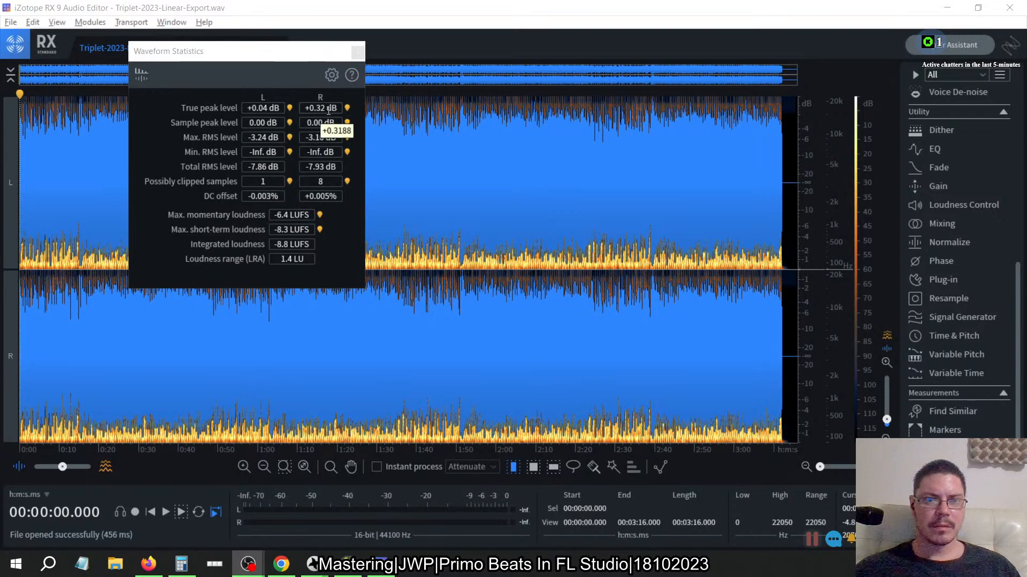
click(358, 52)
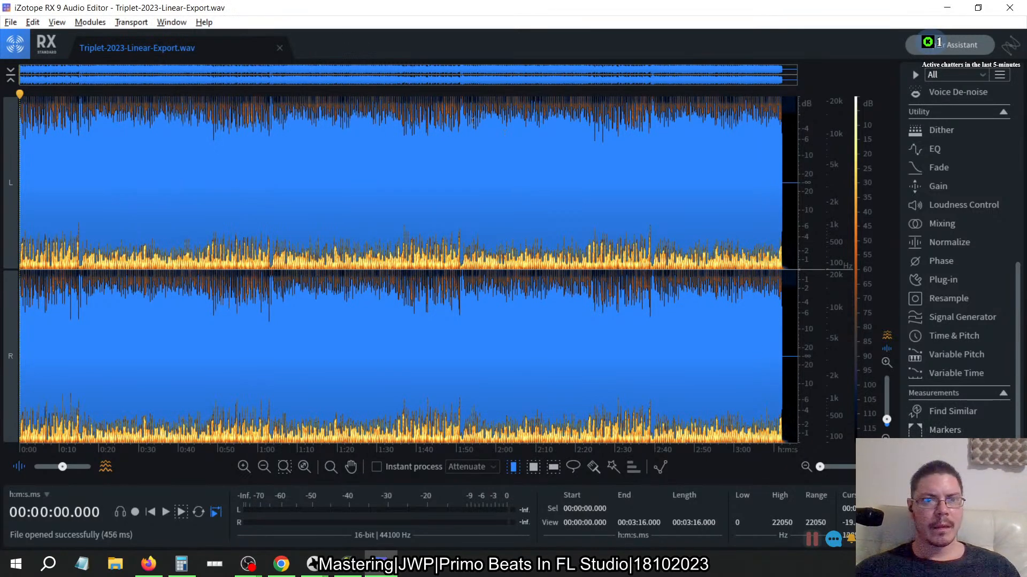
- Close Triplet-2023-Linear-Export.wav in RX 9 and switch to FL Studio
click(278, 47)
key(alt+Tab)
key(alt+Tab)
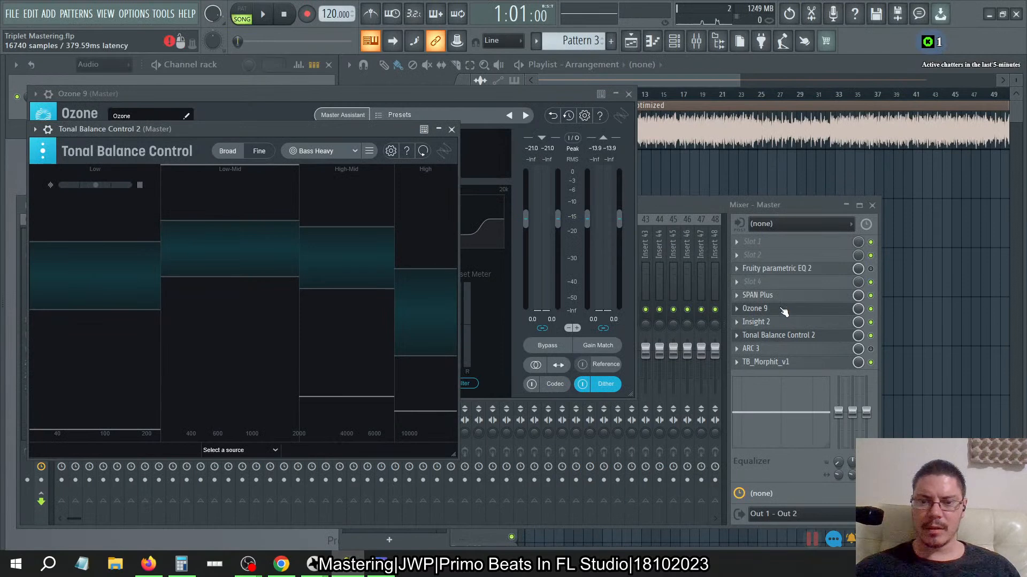
- Set the Maximizer ceiling to -0.5 dB in Ozone 9 on the master track
click(446, 96)
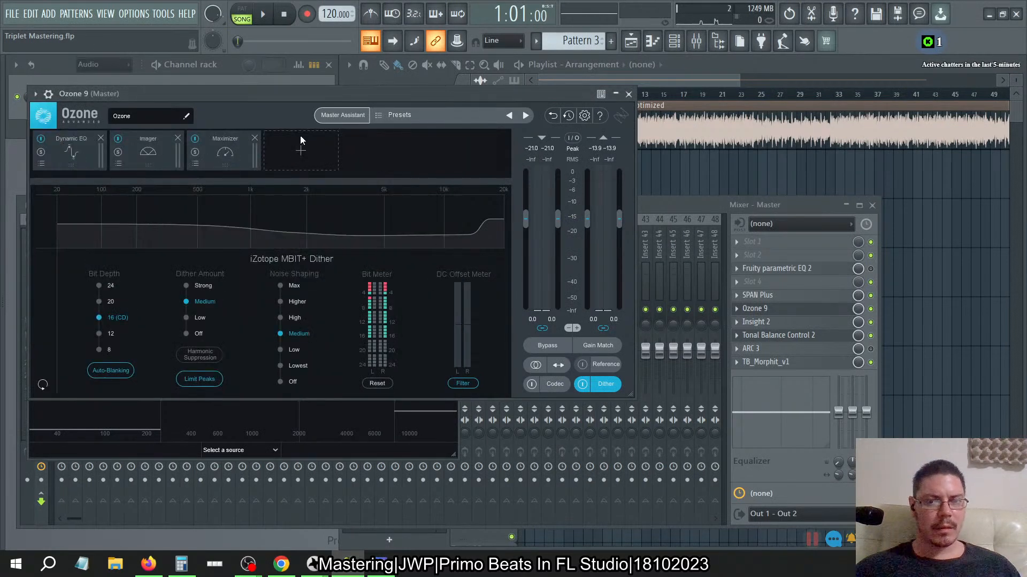
click(223, 147)
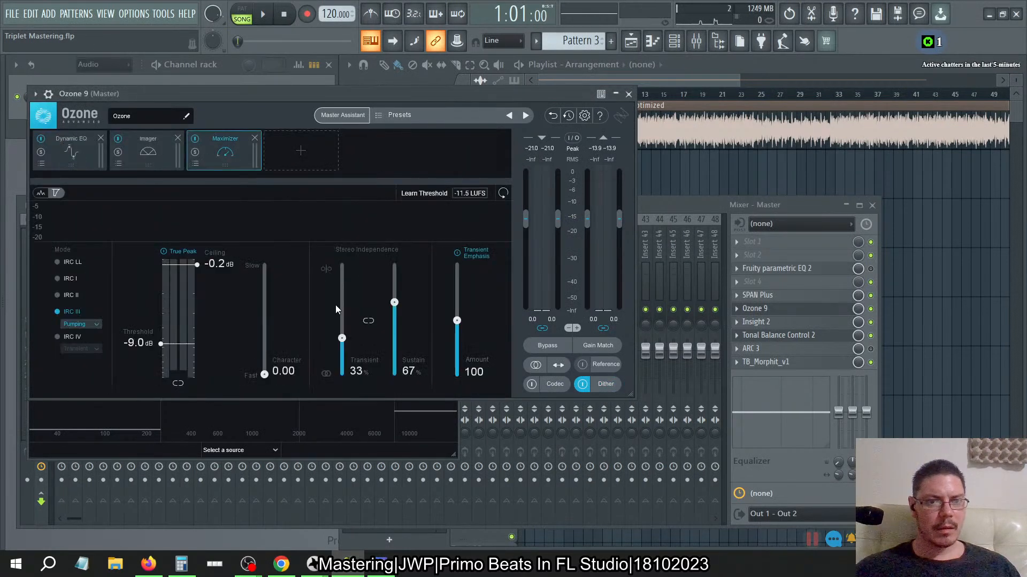
double_click(214, 269)
text(-0.5)
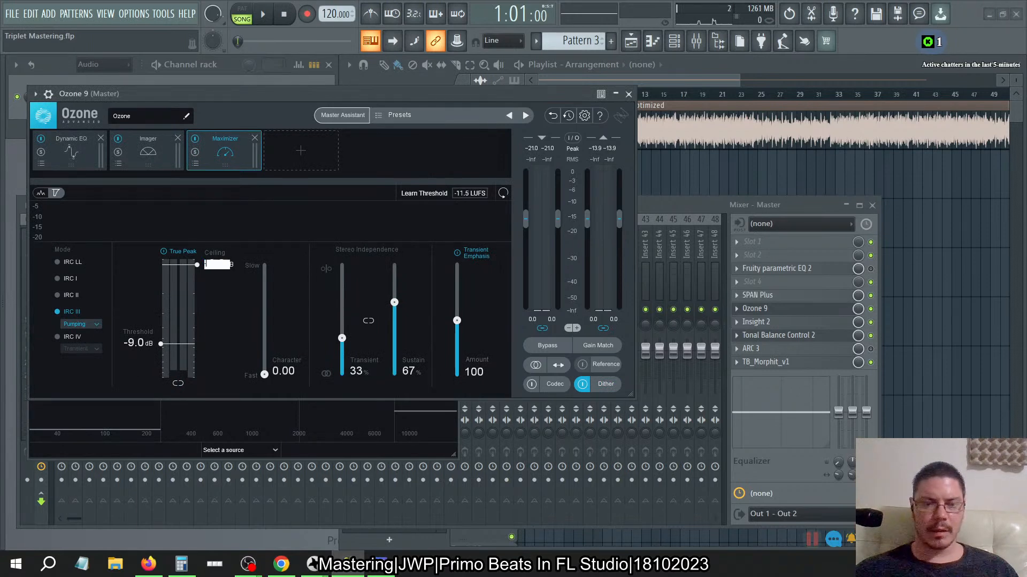
- Set the Maximizer's ceiling to -0.5 dB and close the Ozone 9 plugin window
key(Return)
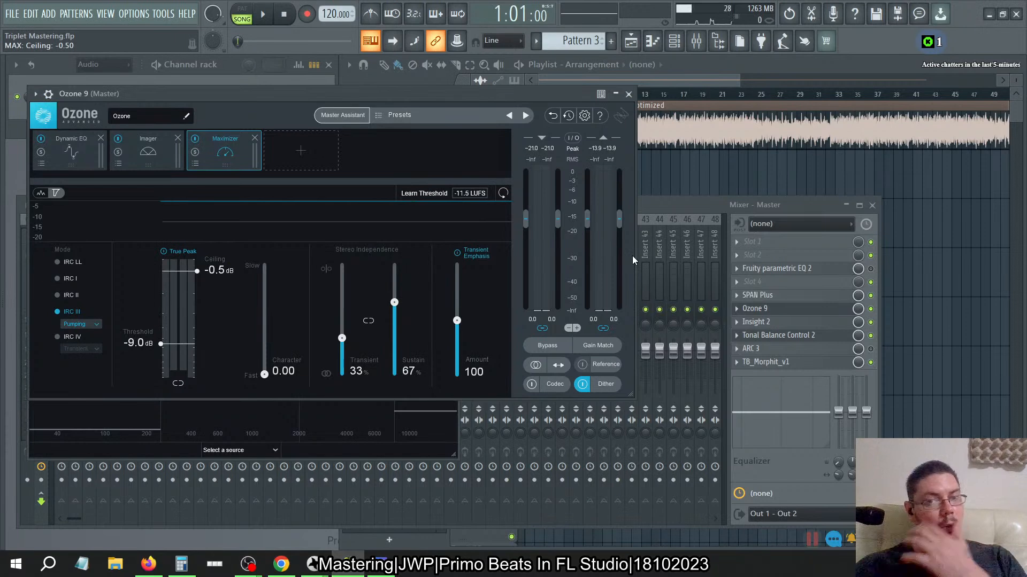
click(628, 95)
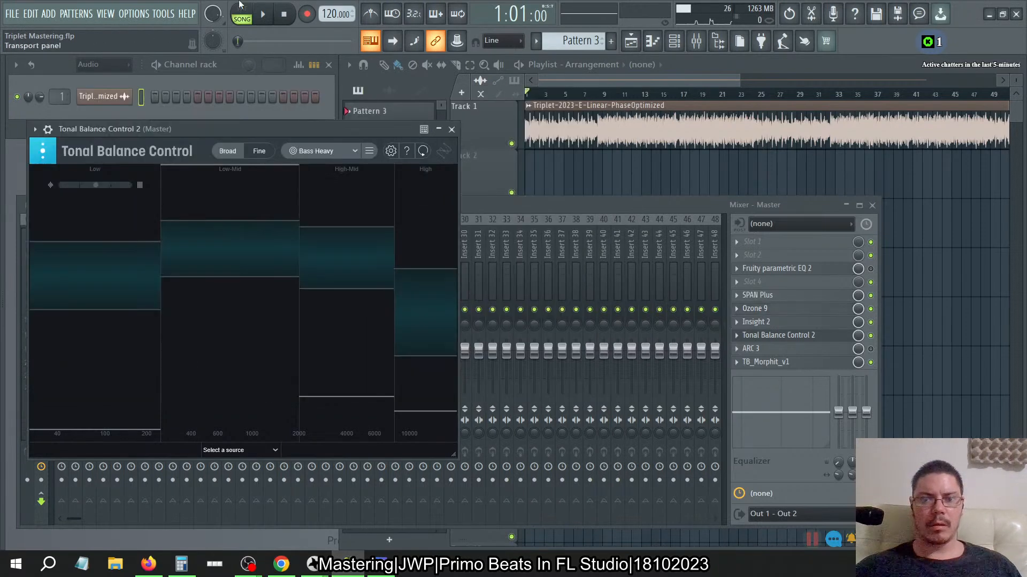
- Export the full song as a WAV, overwriting Triplet-2023-Linear-Export.wav in the Sillhouette Flp Data folder, with the existing render settings
click(12, 13)
mouse_move(44, 143)
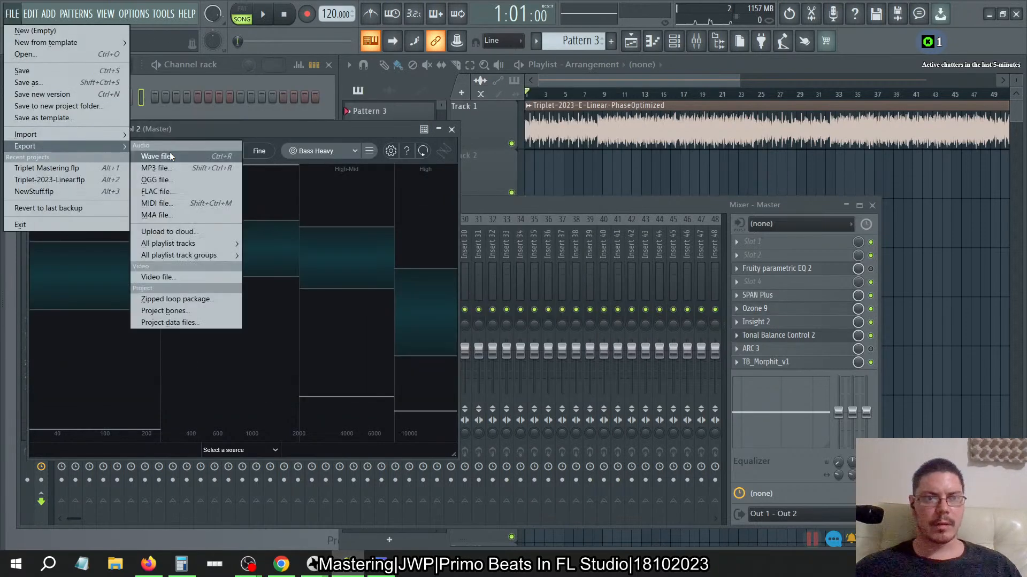
click(197, 155)
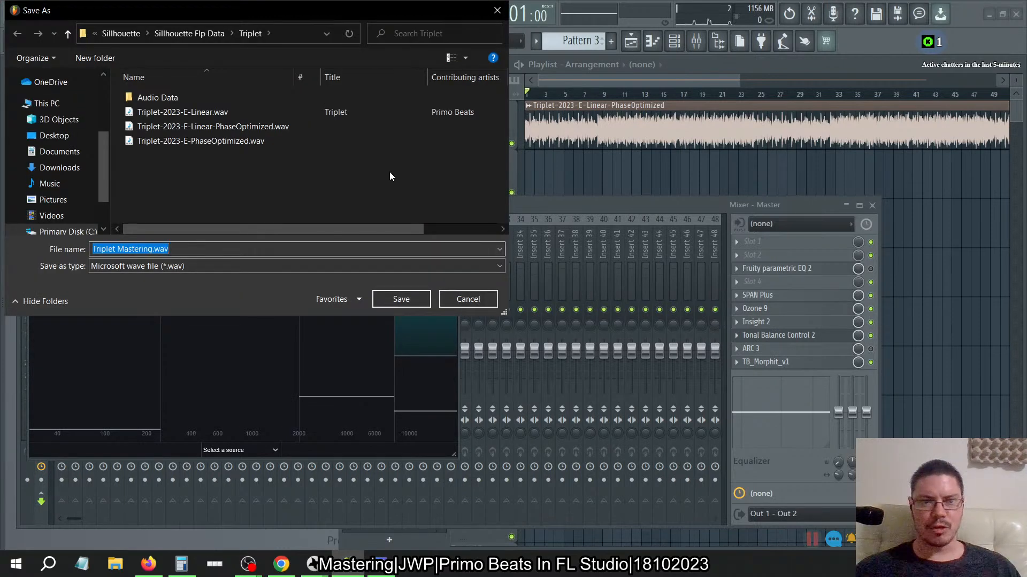
click(198, 32)
click(196, 111)
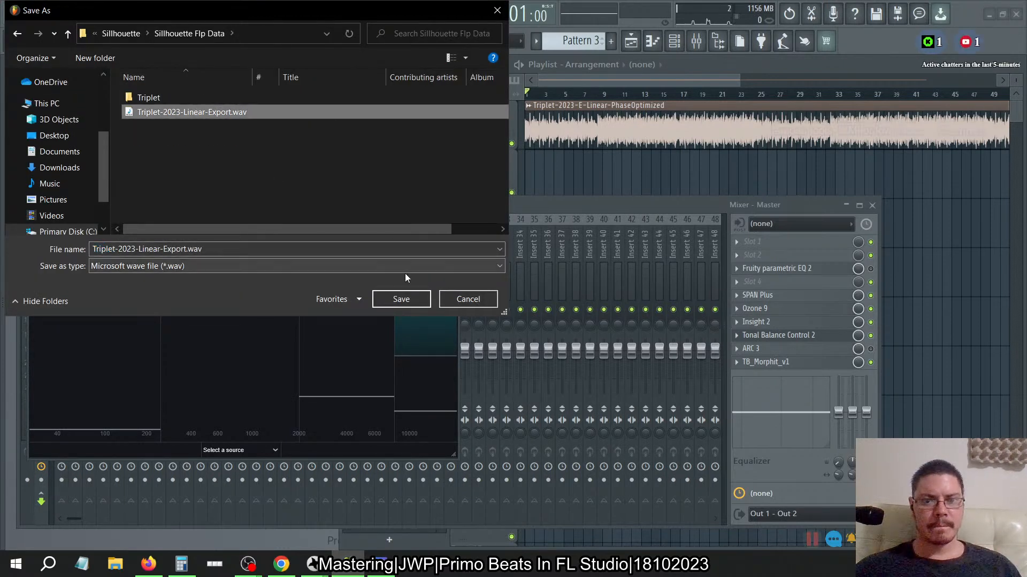
click(401, 299)
click(551, 284)
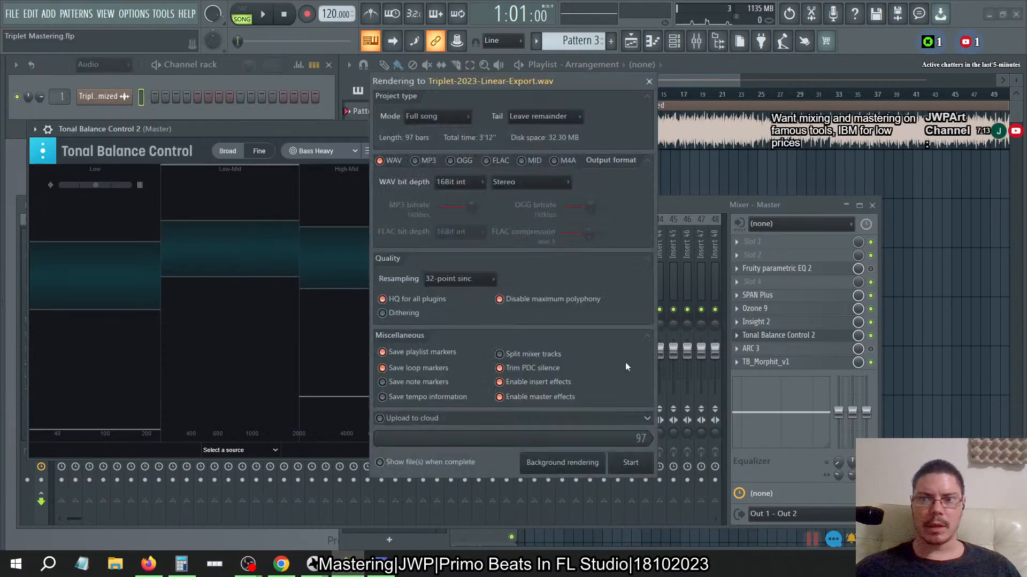
click(631, 463)
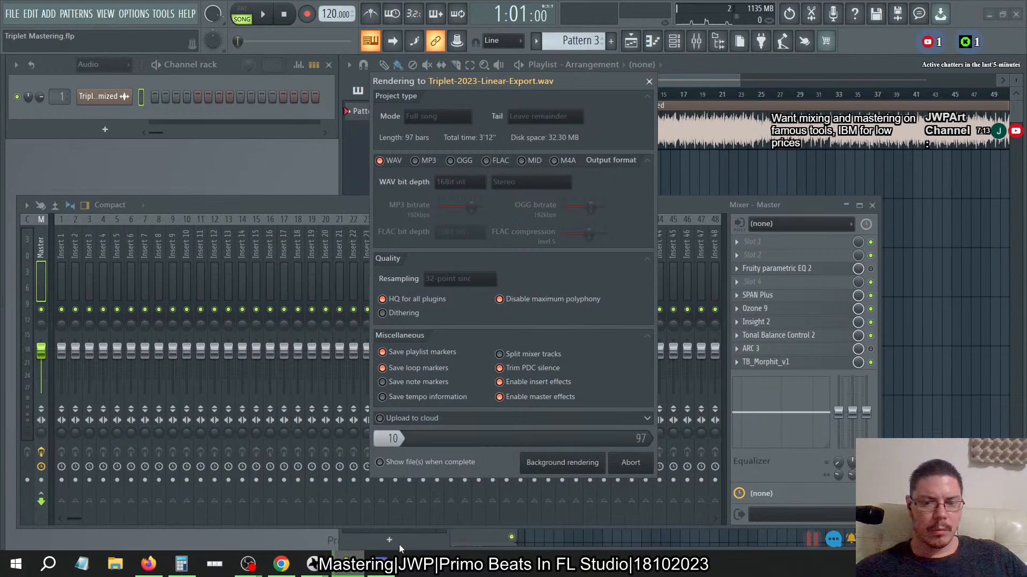
- Switch to Chrome and check the live-stream chats on DLive, Facebook, YouTube and the other open pages for messages
click(377, 567)
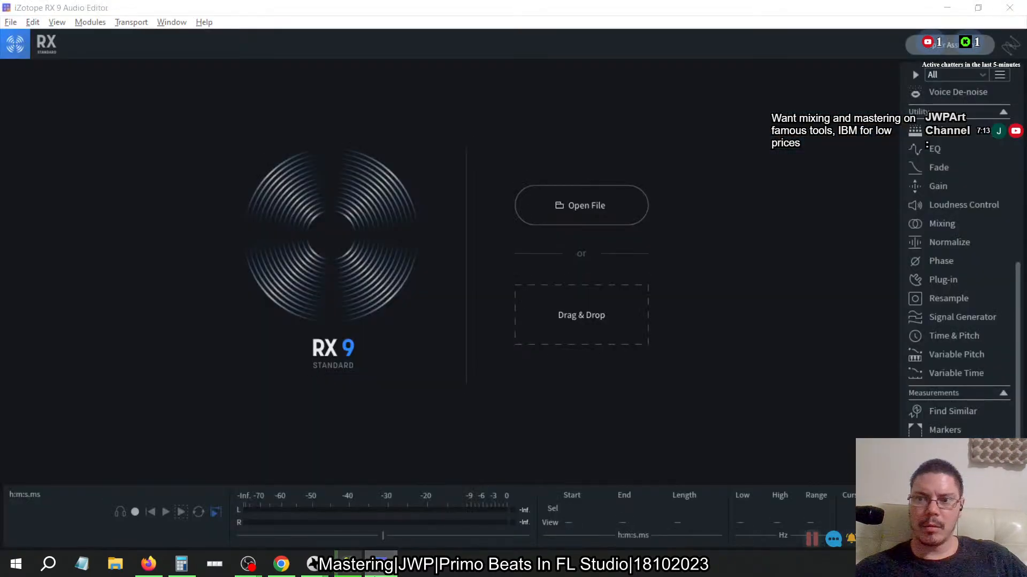
click(375, 575)
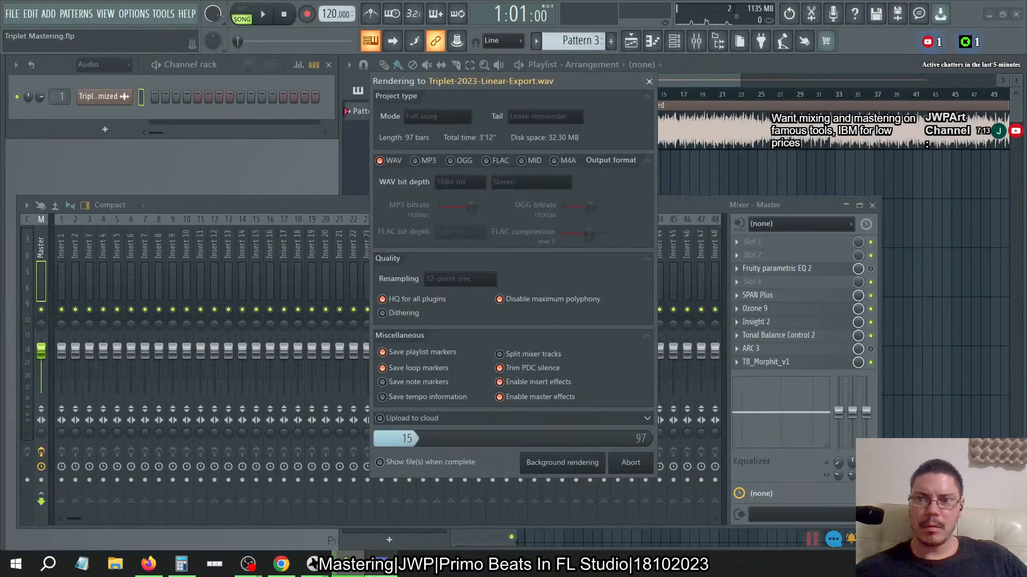
click(282, 565)
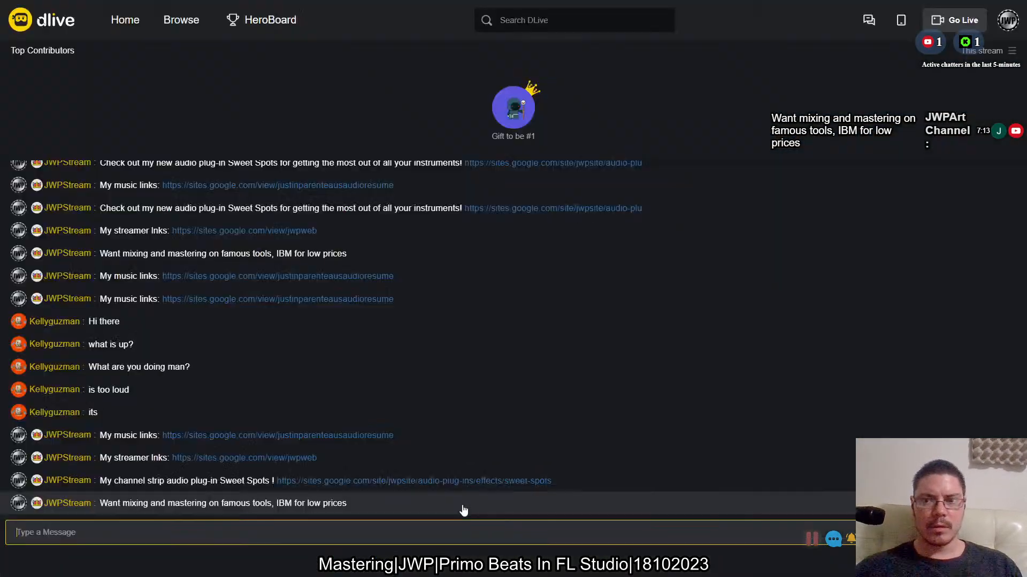
key(ctrl+Tab)
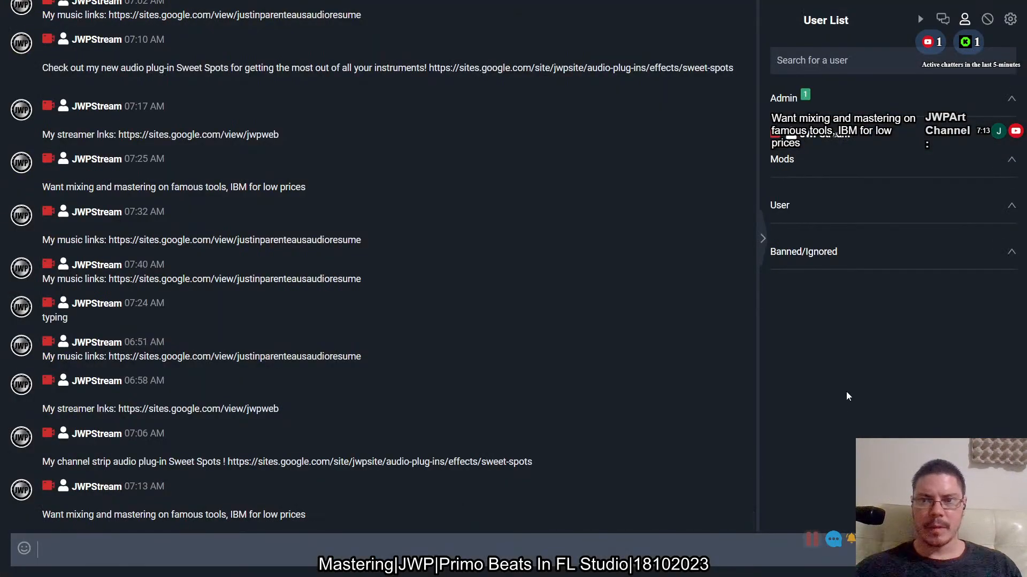
key(ctrl+Tab)
key(ctrl+Tab)
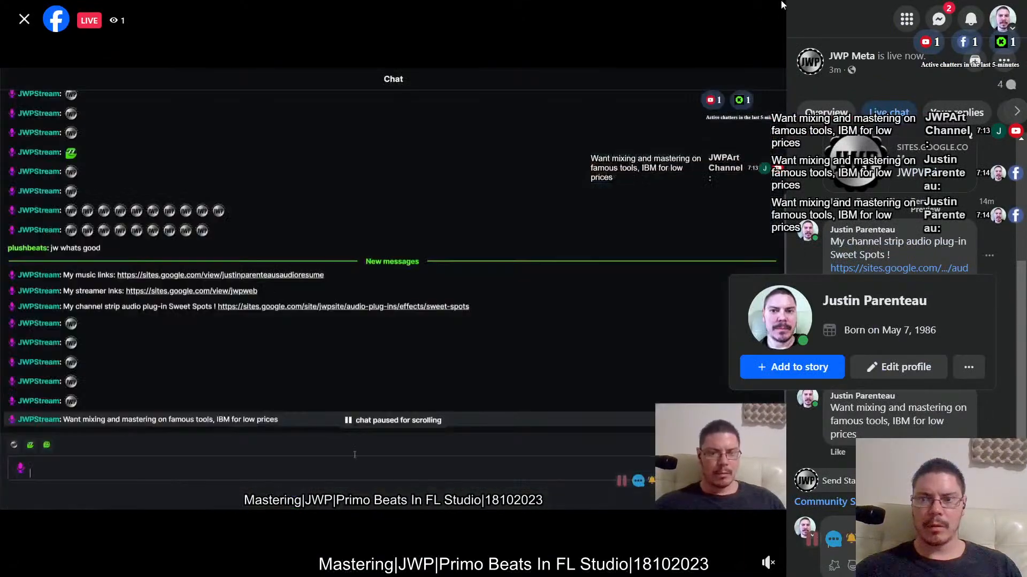
key(ctrl+Tab)
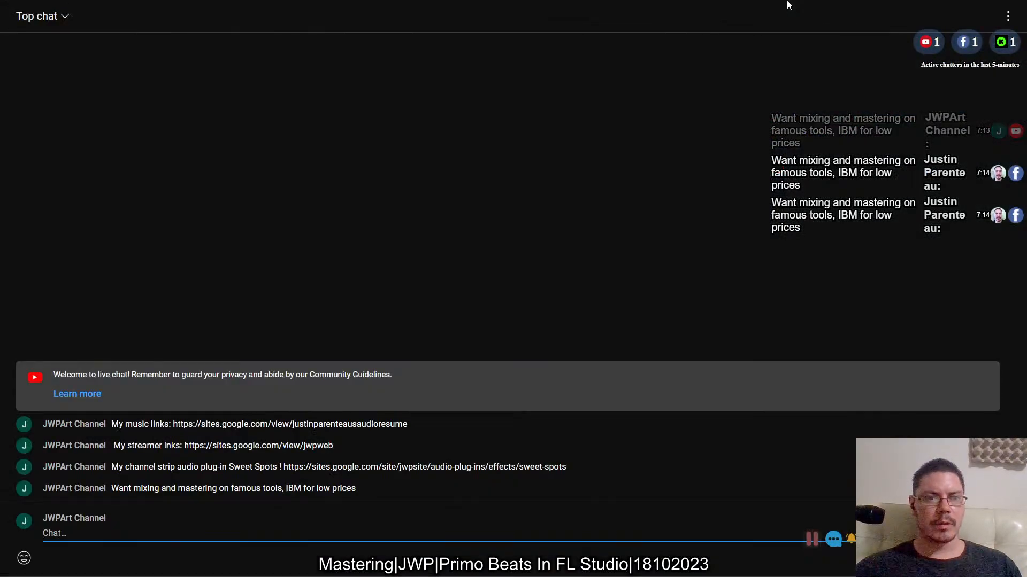
key(ctrl+Tab)
key(alt+Tab)
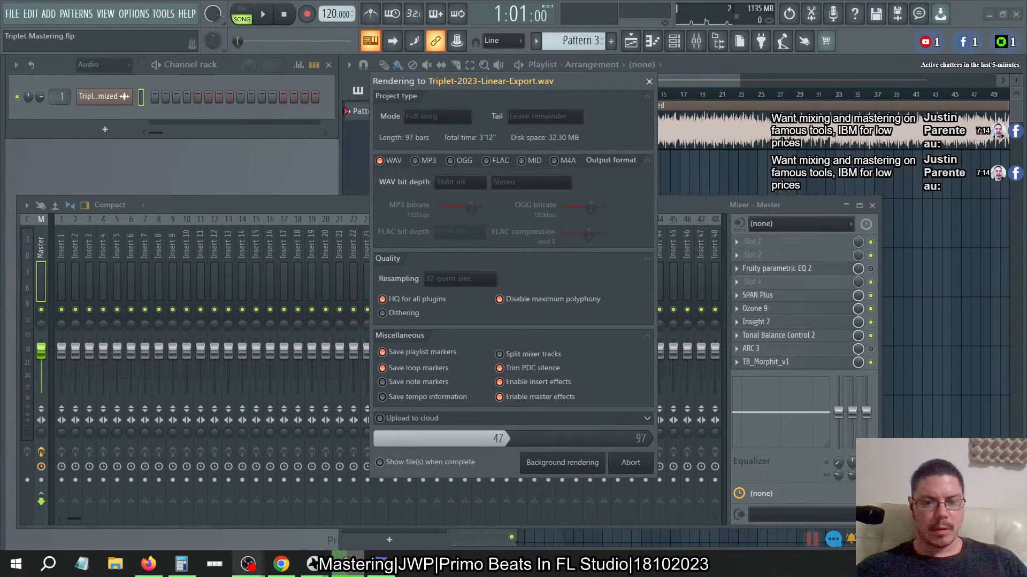
- Switch to Firefox and search the web in a new tab for "beats fit pro frequency range"
click(148, 562)
key(ctrl+t)
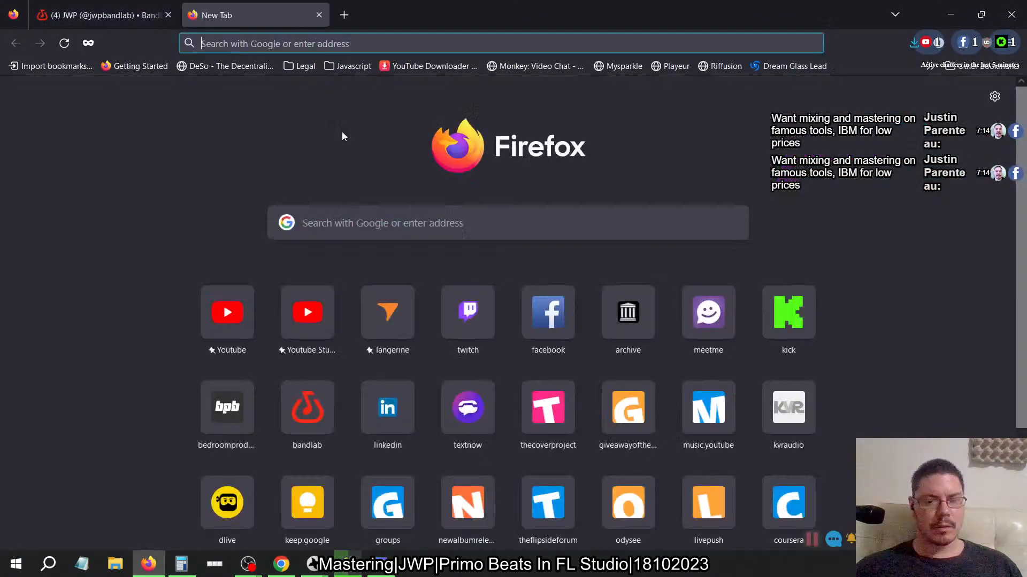
text(beats)
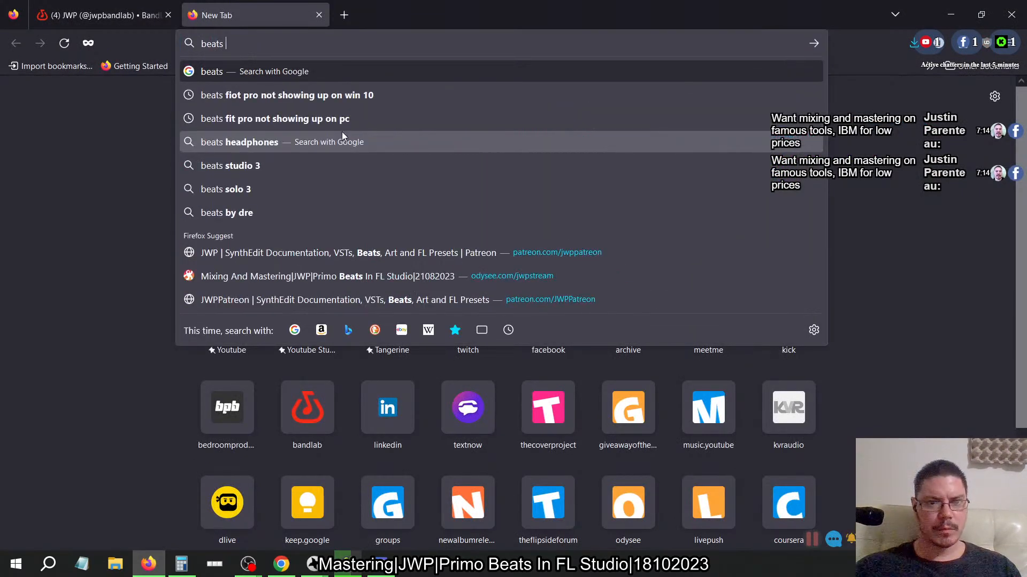
text( fit pro)
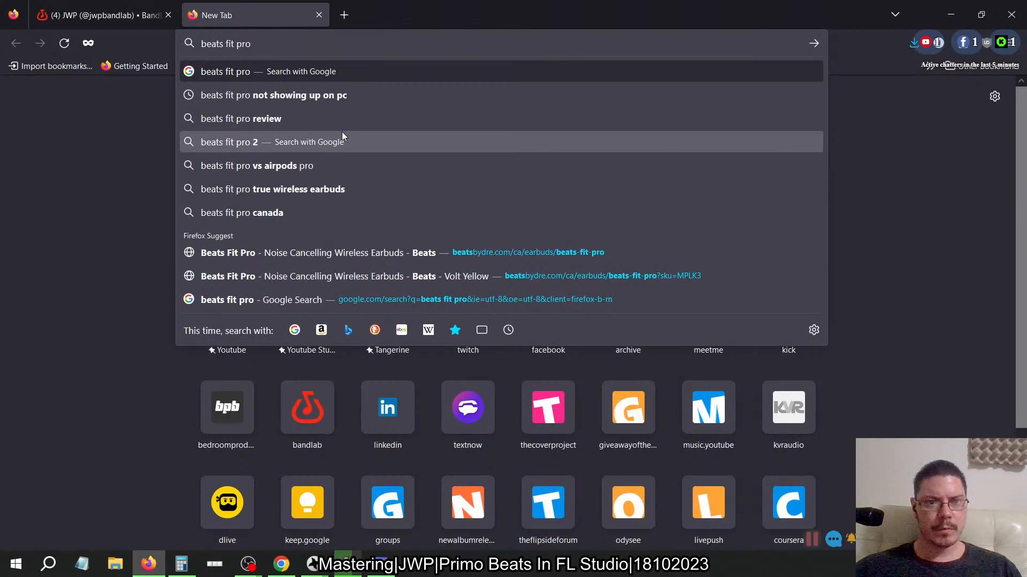
text( fre)
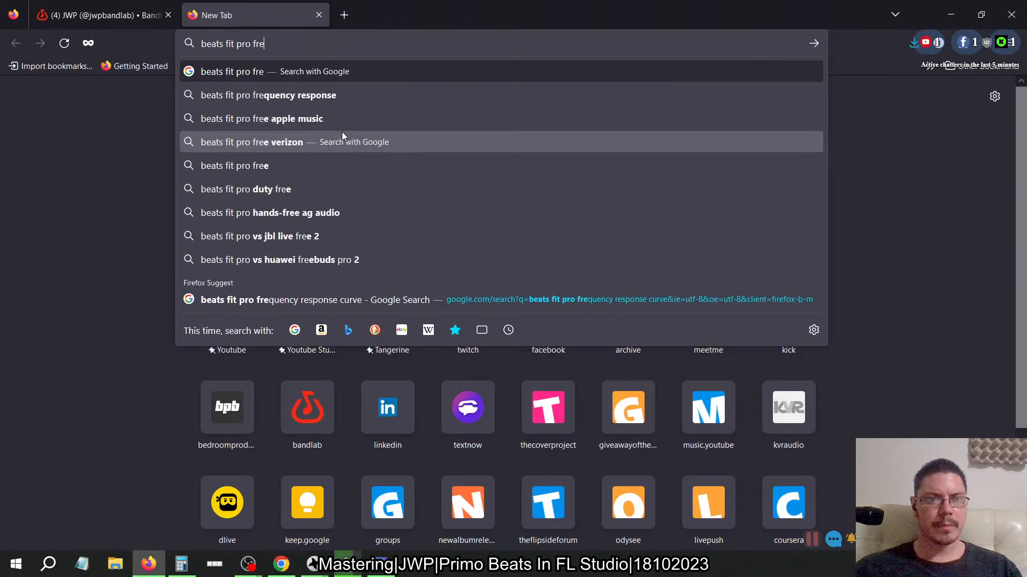
key(Down)
key(ctrl+shift+Left)
text(ra)
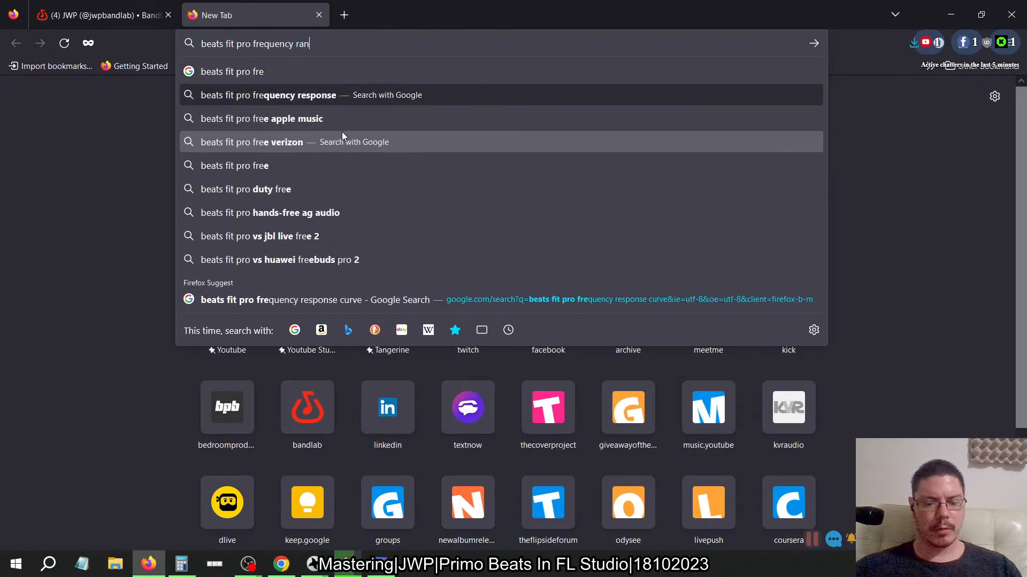
text(n)
text(ge)
key(Return)
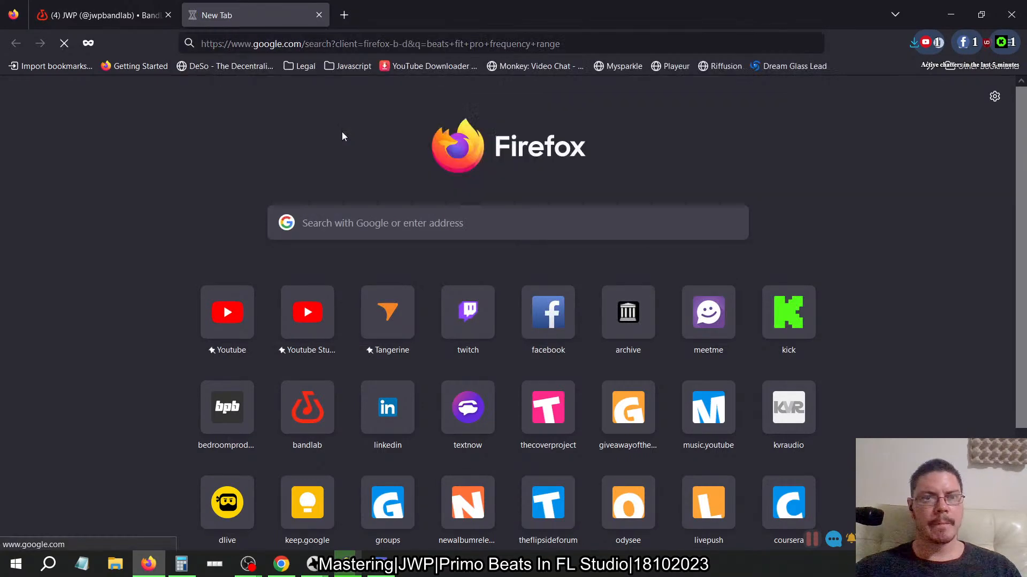
- Open the RTINGS.com review of the Beats Fit Pro True Wireless and look through its comparison and test result sections
click(360, 235)
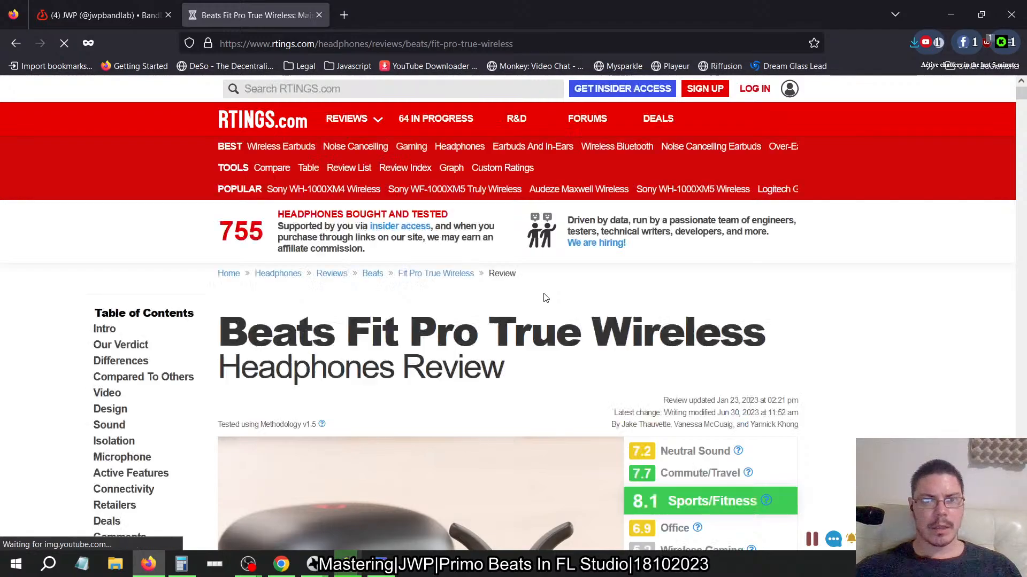
scroll(314, 264, down, 6)
scroll(314, 264, down, 10)
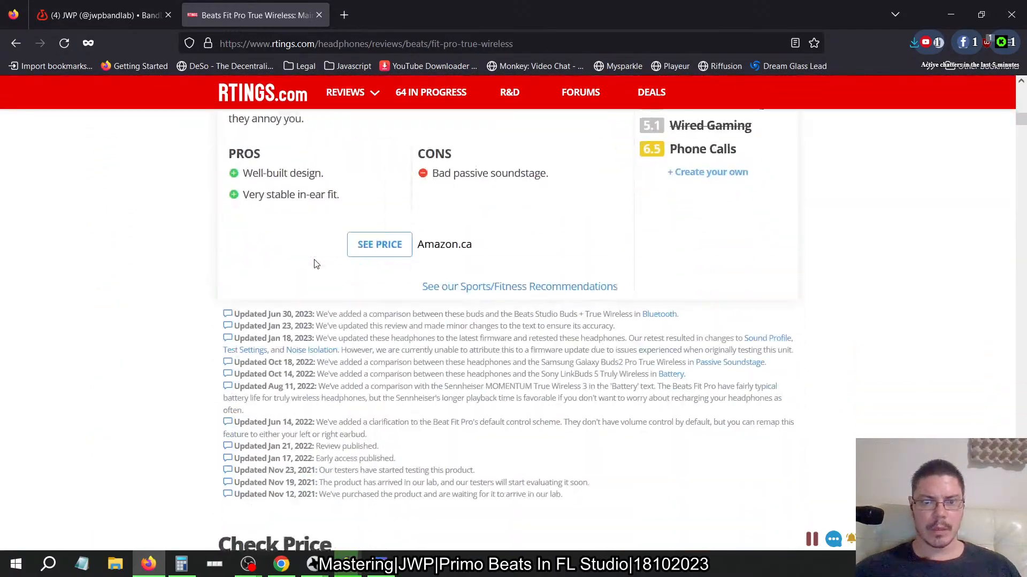
scroll(394, 375, down, 8)
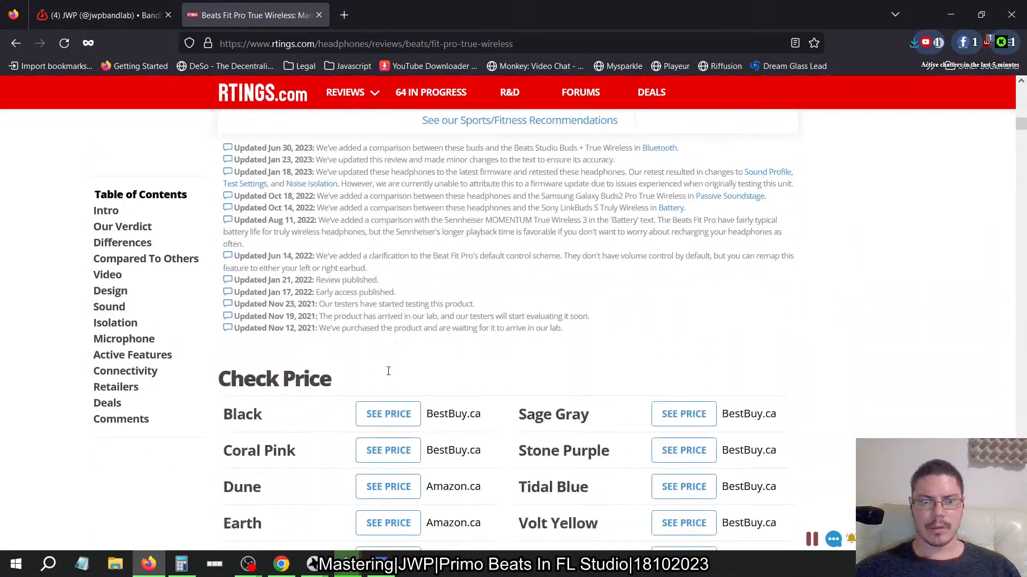
scroll(389, 376, down, 15)
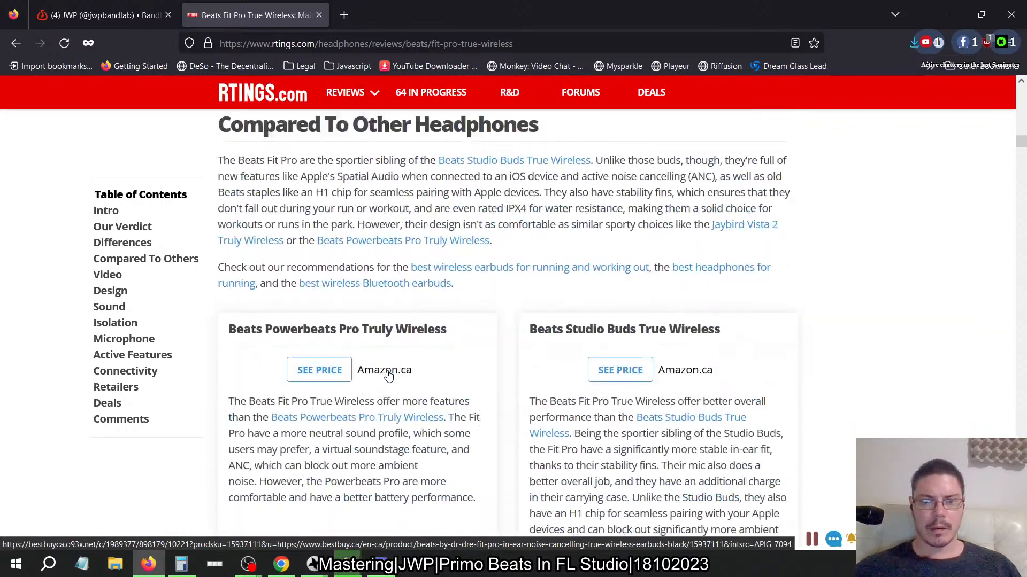
scroll(389, 375, down, 15)
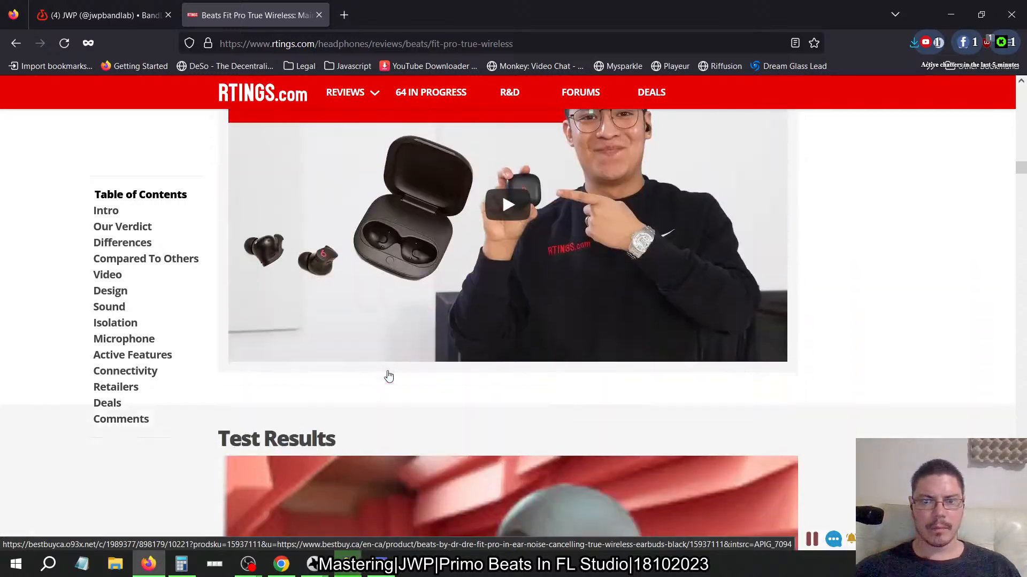
scroll(388, 376, down, 15)
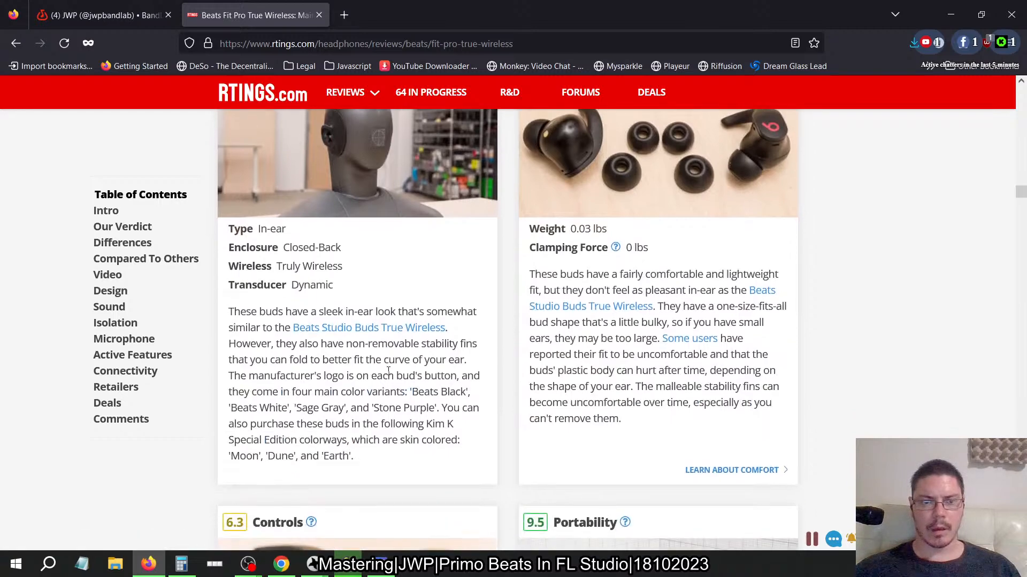
scroll(389, 376, down, 3)
scroll(389, 376, up, 5)
scroll(389, 376, down, 4)
scroll(389, 376, down, 6)
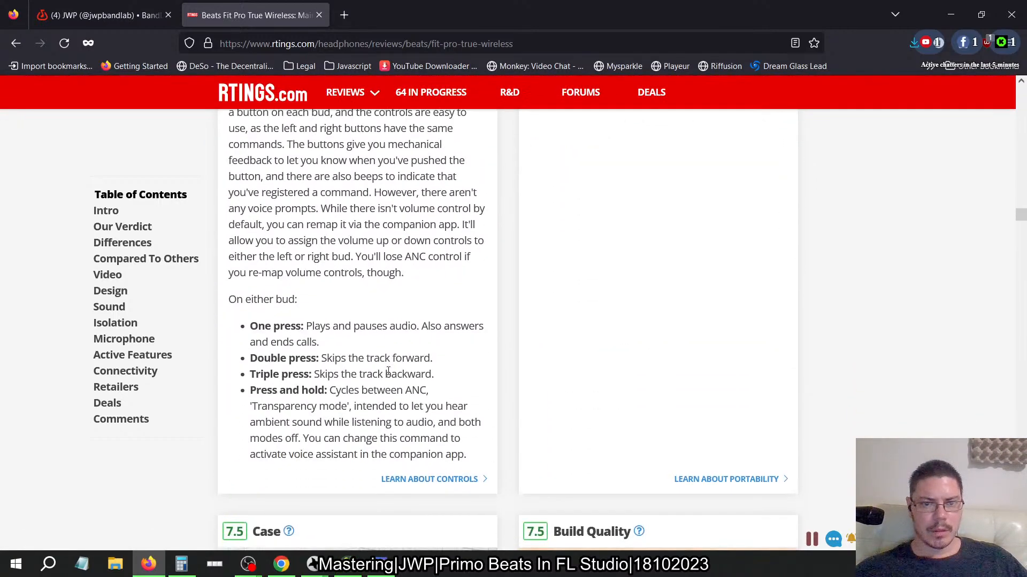
scroll(389, 374, down, 12)
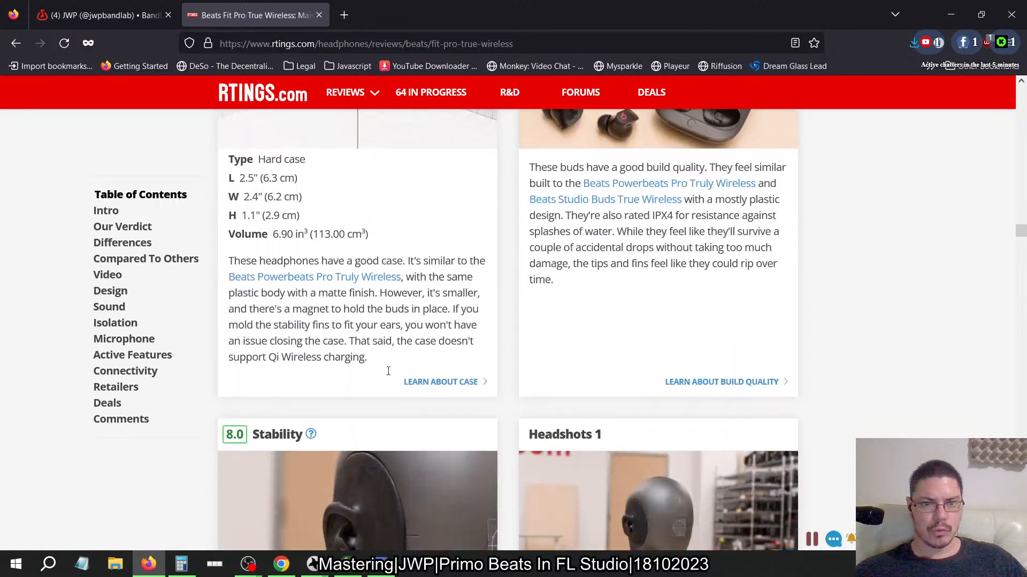
- Switch to iZotope RX 9, open the recent file Triplet-2023-Linear-Export.wav and place the playhead at about 1:28.6
key(alt+Tab)
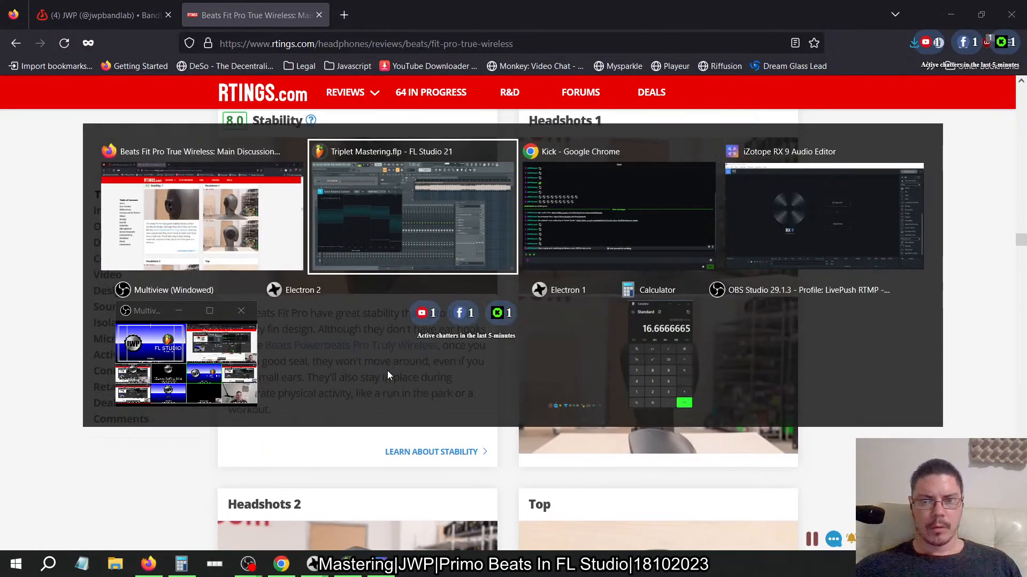
key(alt+Tab)
key(alt+Tab)
key(alt+Tab)
key(alt+Tab)
key(alt+Tab)
key(alt+Tab)
key(alt+Tab)
key(alt+Tab)
key(alt+Tab)
key(alt+Tab)
key(alt+Tab)
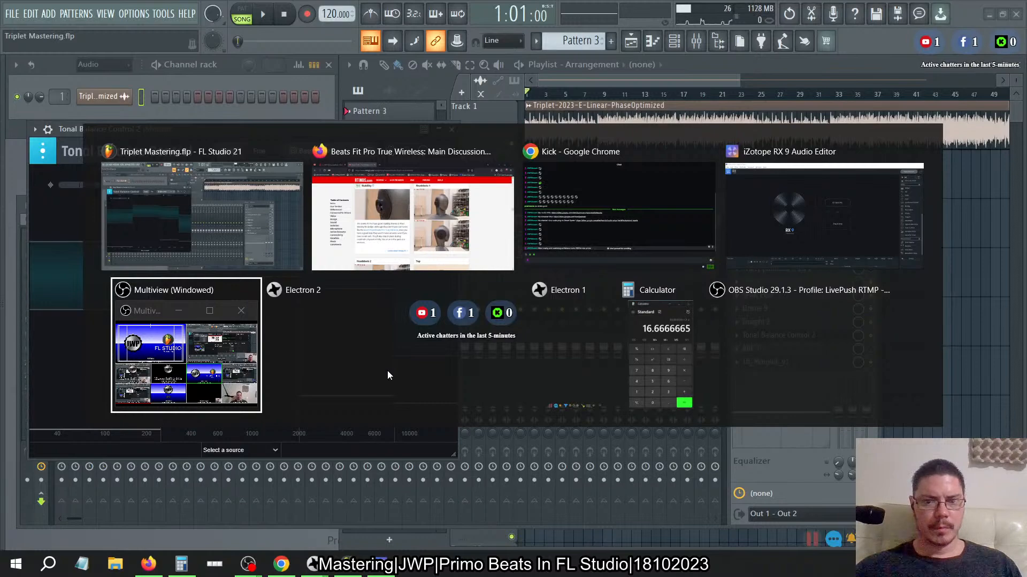
key(alt+Tab)
key(alt+Tab)
key(alt+Tab)
key(alt+Tab)
key(alt+Tab)
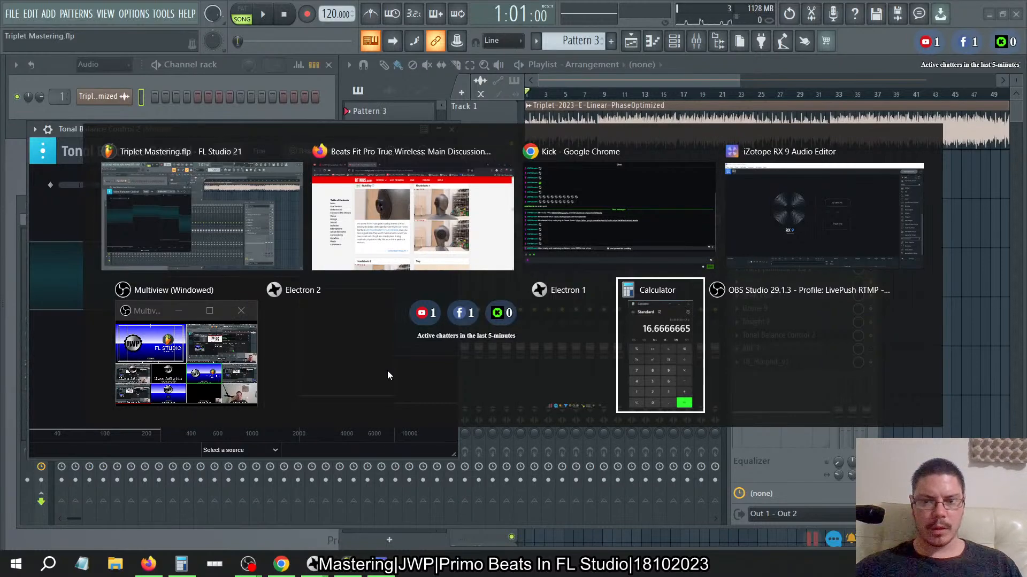
key(alt+Tab)
key(alt+Tab)
key(alt+Tab)
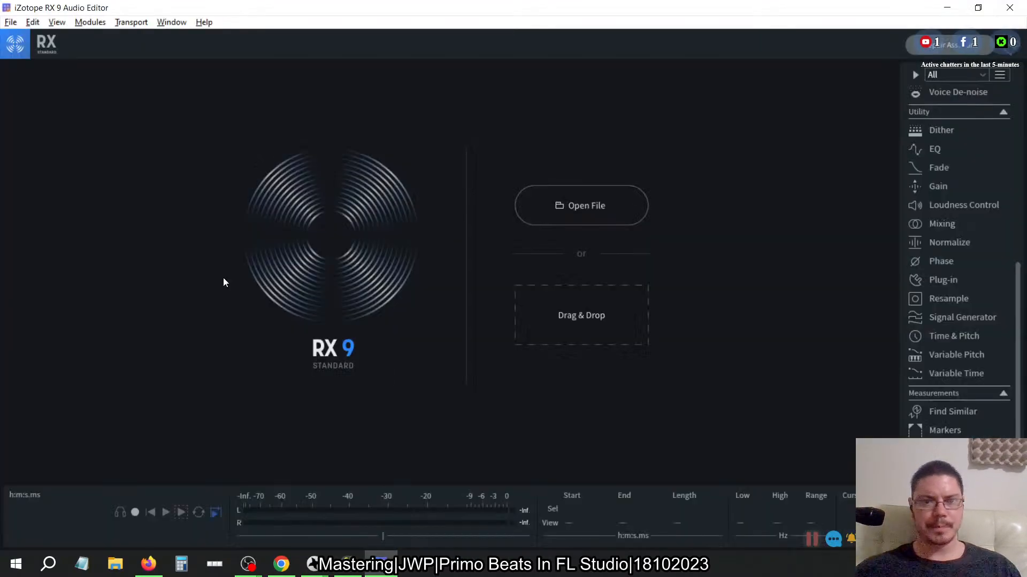
click(11, 22)
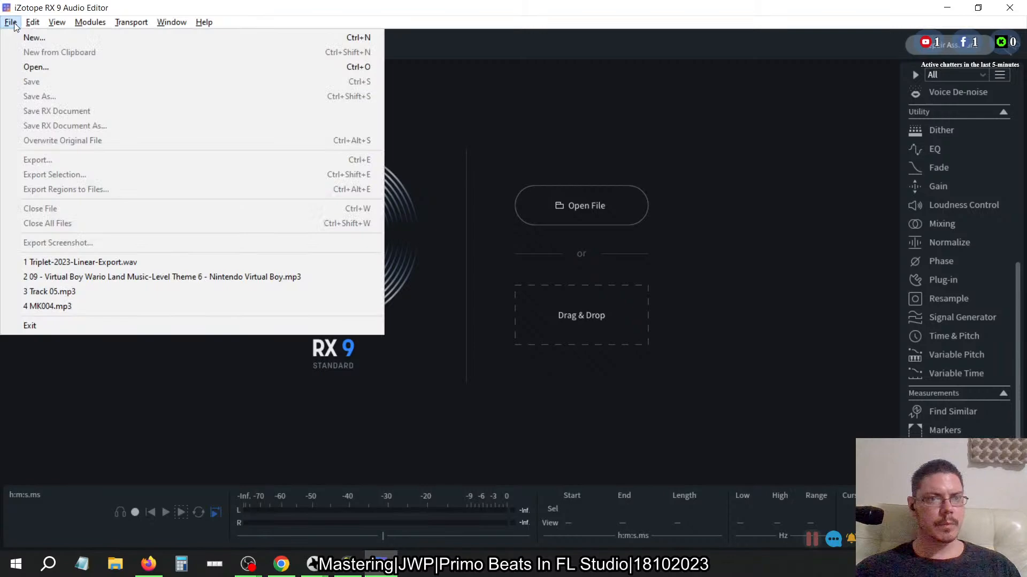
click(88, 262)
click(387, 405)
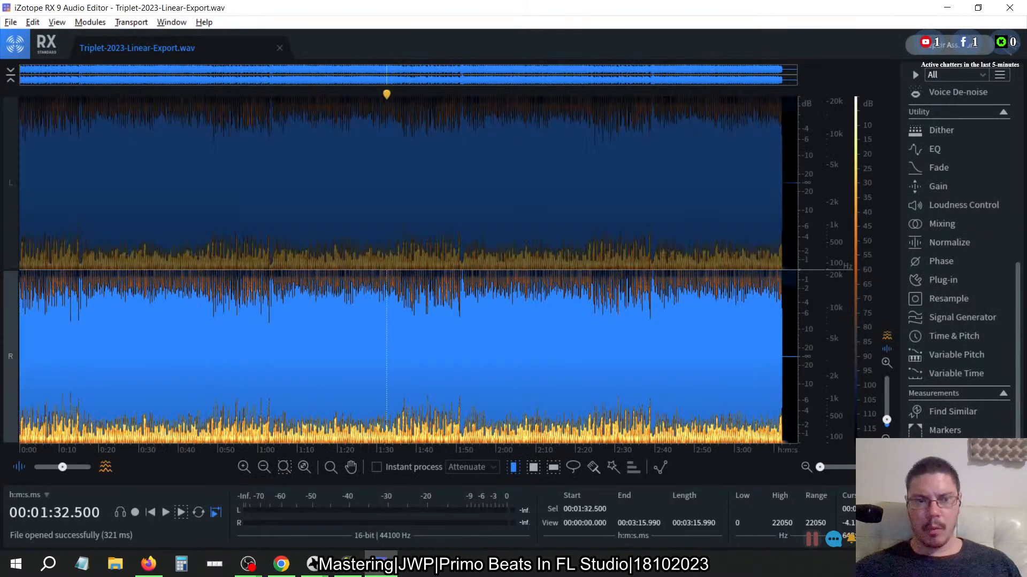
click(371, 270)
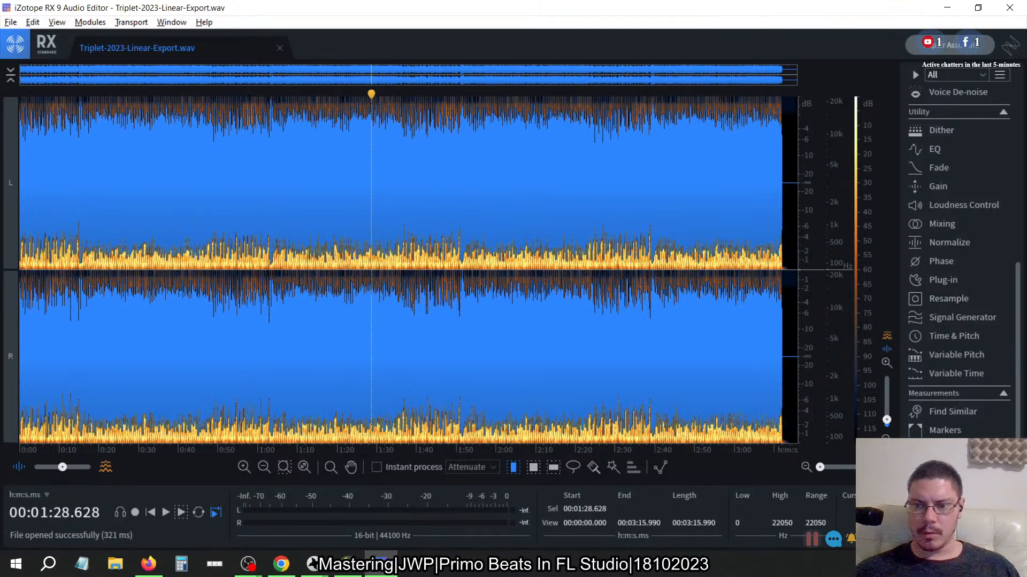
- Examine the Waveform Stats of the exported file, covering peak, RMS and loudness levels, and close the statistics
scroll(945, 381, up, 3)
scroll(945, 381, down, 3)
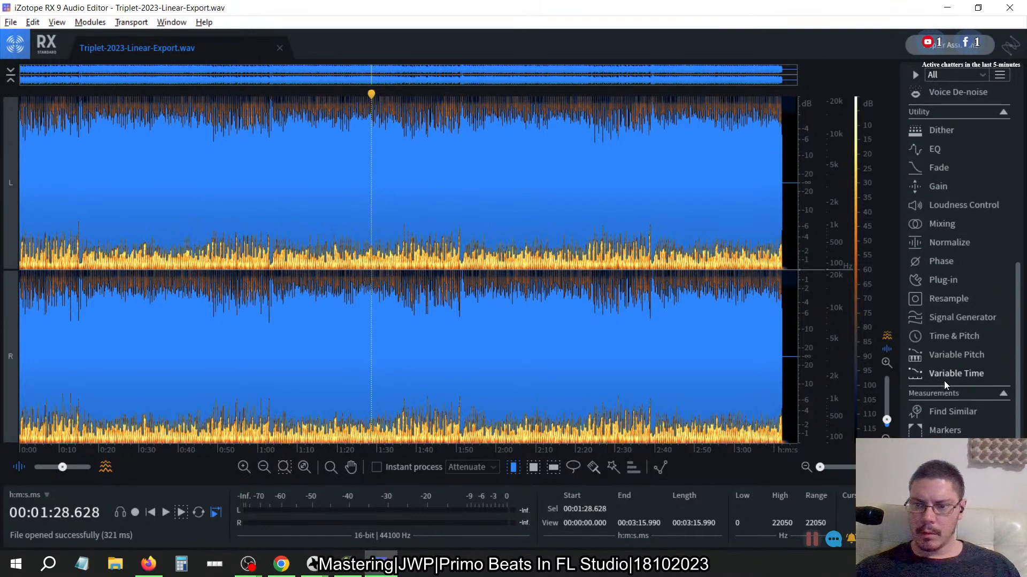
double_click(842, 10)
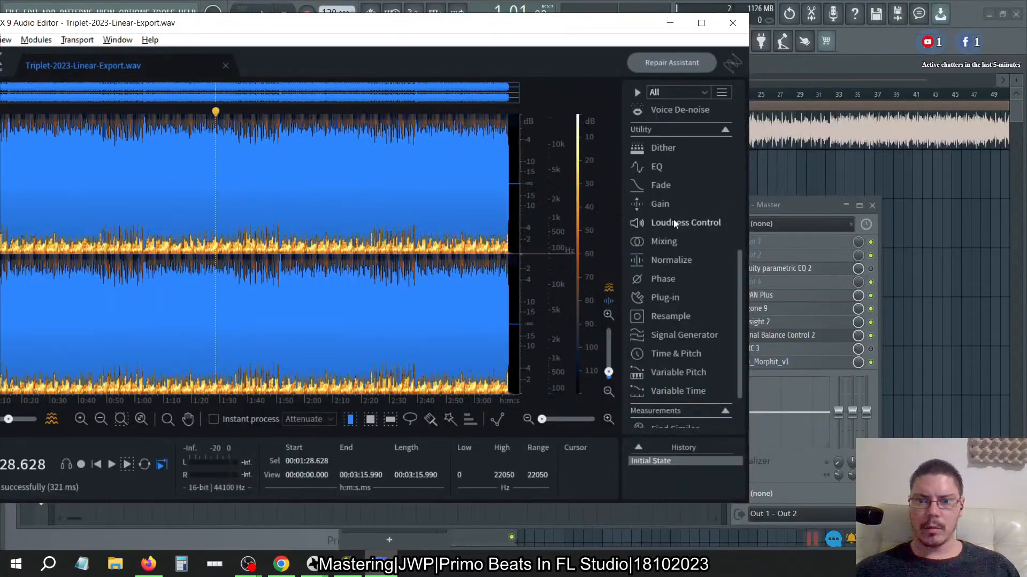
scroll(684, 407, down, 3)
click(677, 426)
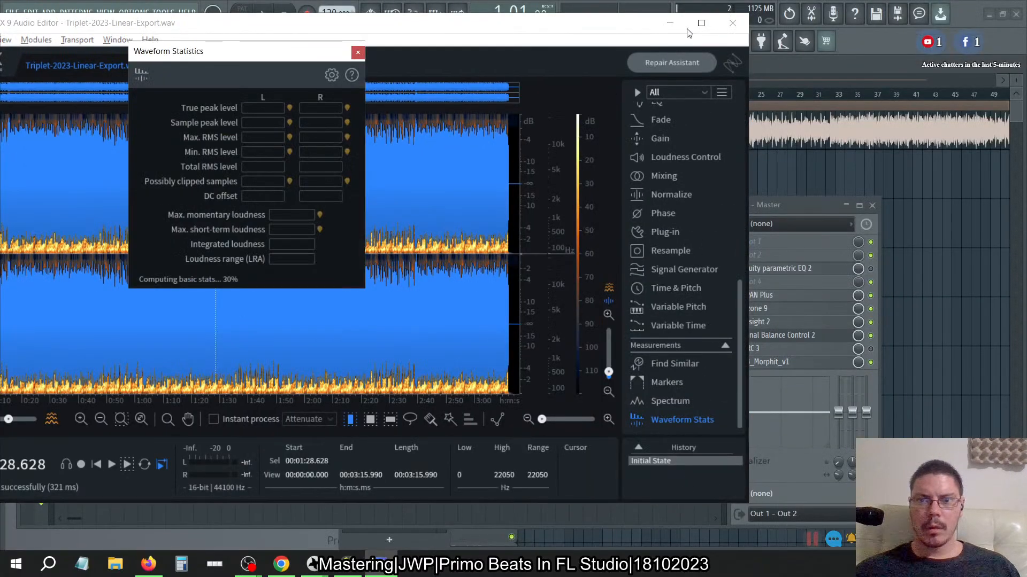
click(701, 23)
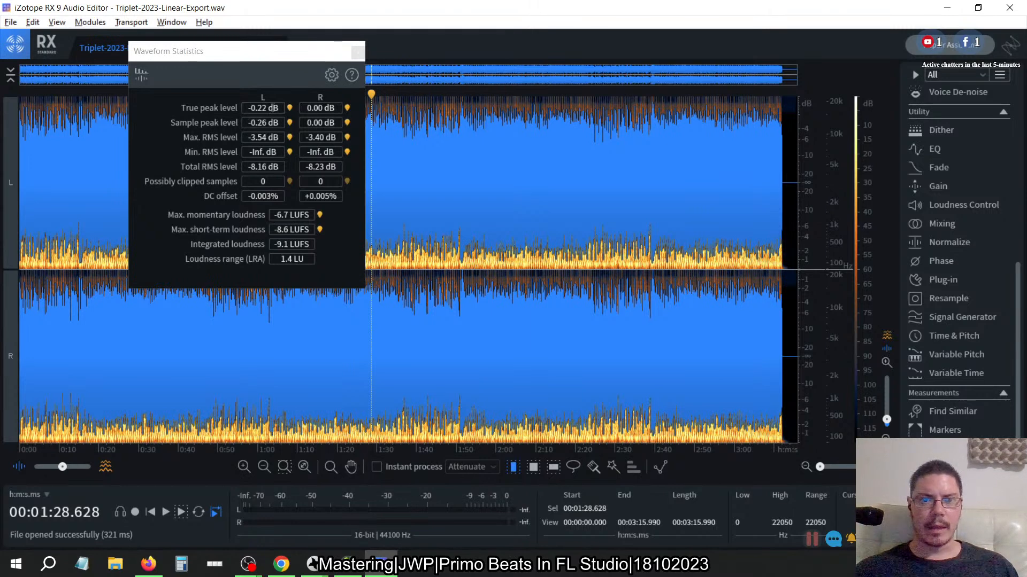
click(358, 52)
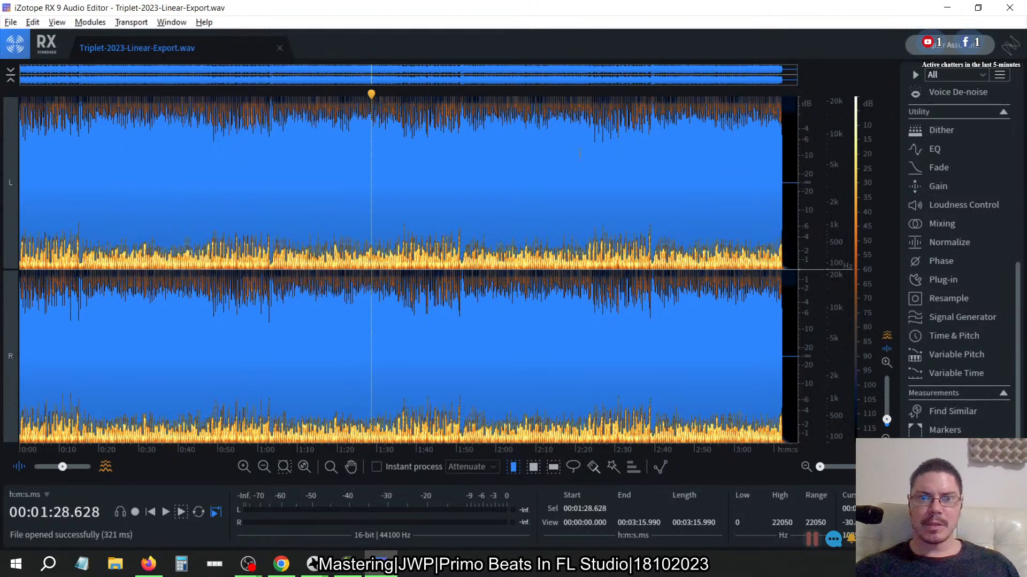
- Render the Phase module on the whole file with adaptive phase rotation, make the chat overlay unclickable until in focus, and close the module
click(935, 262)
click(757, 92)
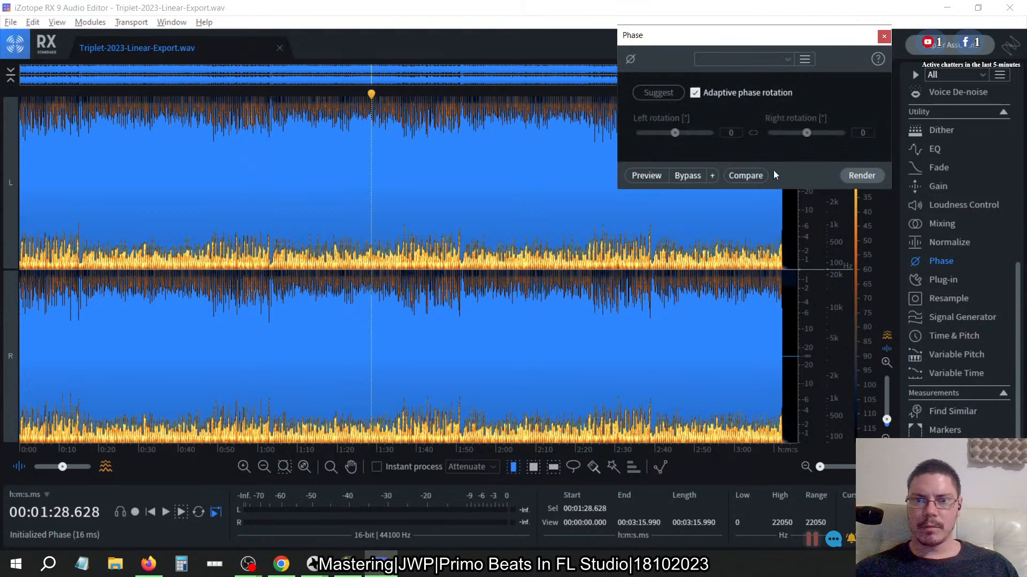
click(848, 175)
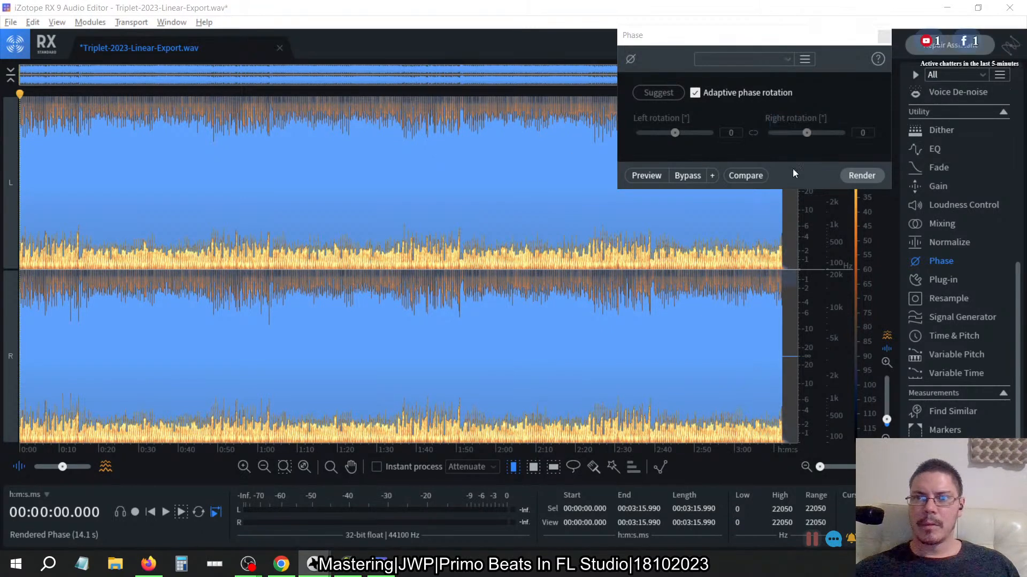
right_click(933, 37)
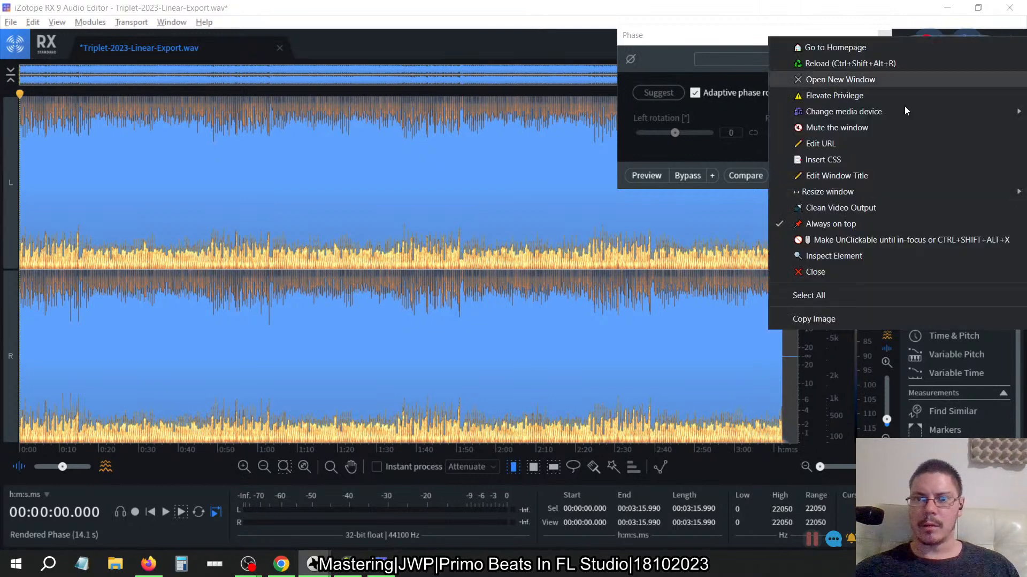
click(855, 239)
drag(734, 40, 512, 74)
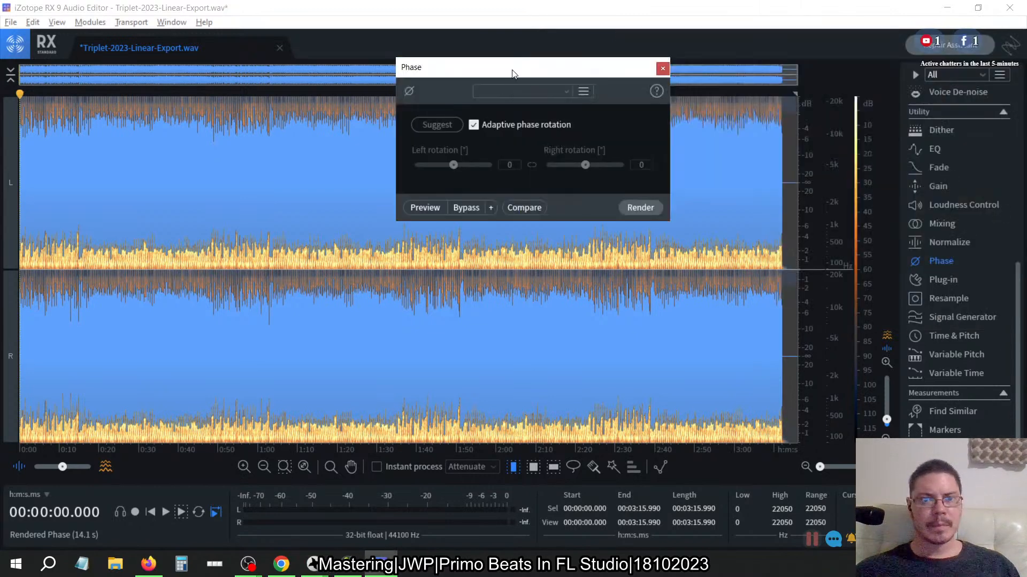
click(662, 69)
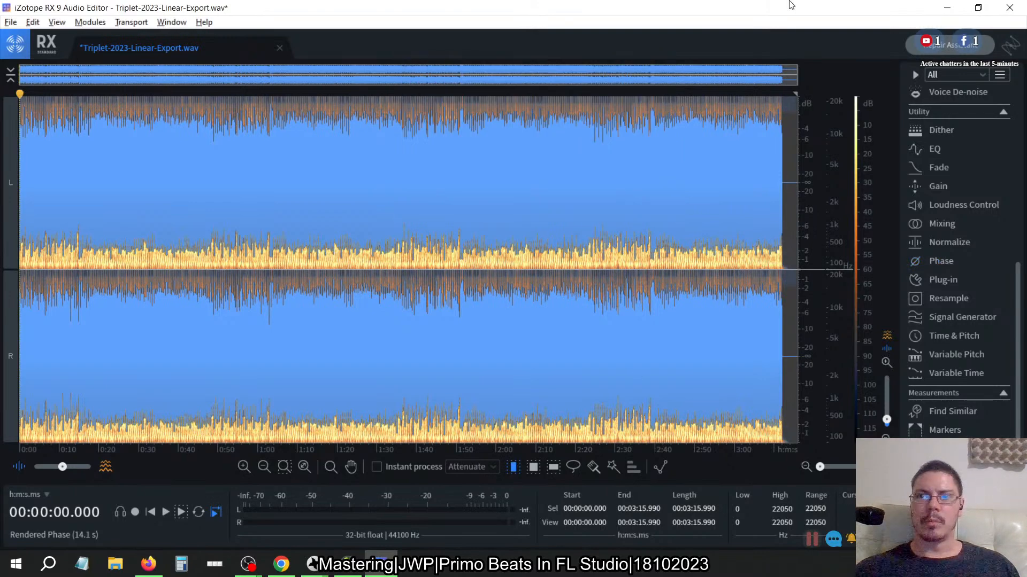
- Check the Waveform Stats of the phase-rotated file, reading the integrated loudness and true peak levels, and close them
double_click(773, 6)
scroll(641, 385, down, 2)
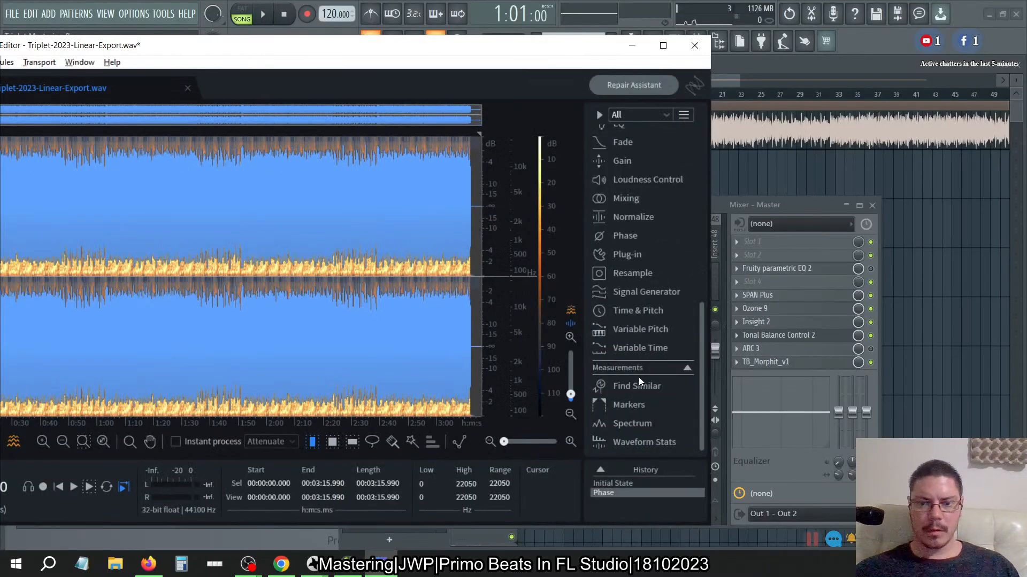
click(634, 443)
double_click(615, 45)
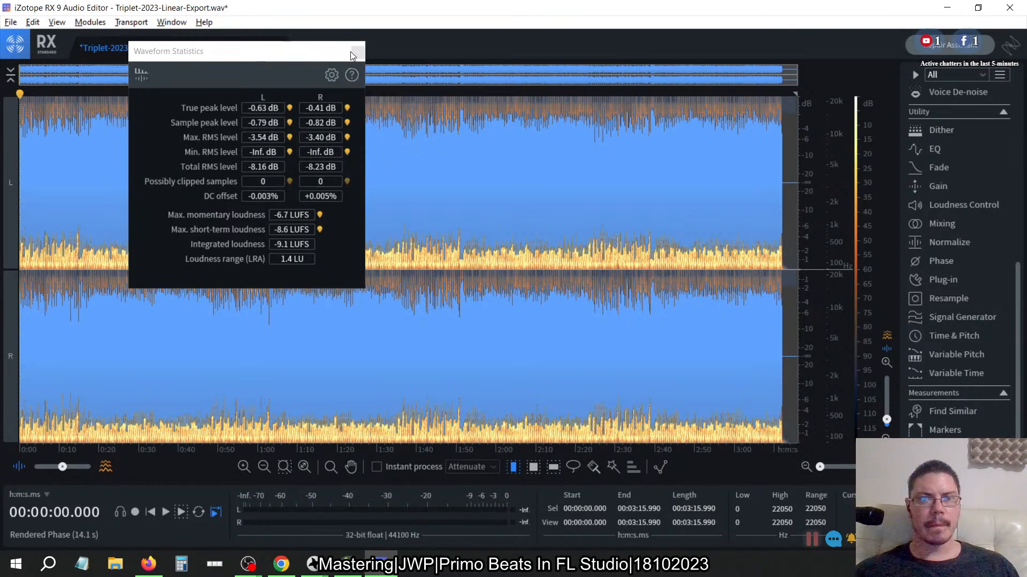
mouse_move(295, 250)
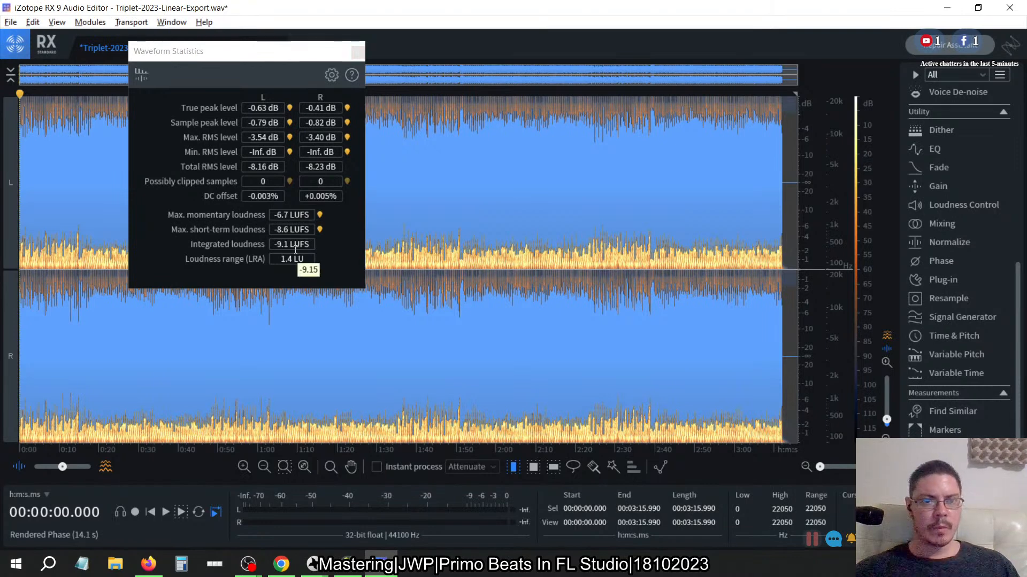
mouse_move(262, 99)
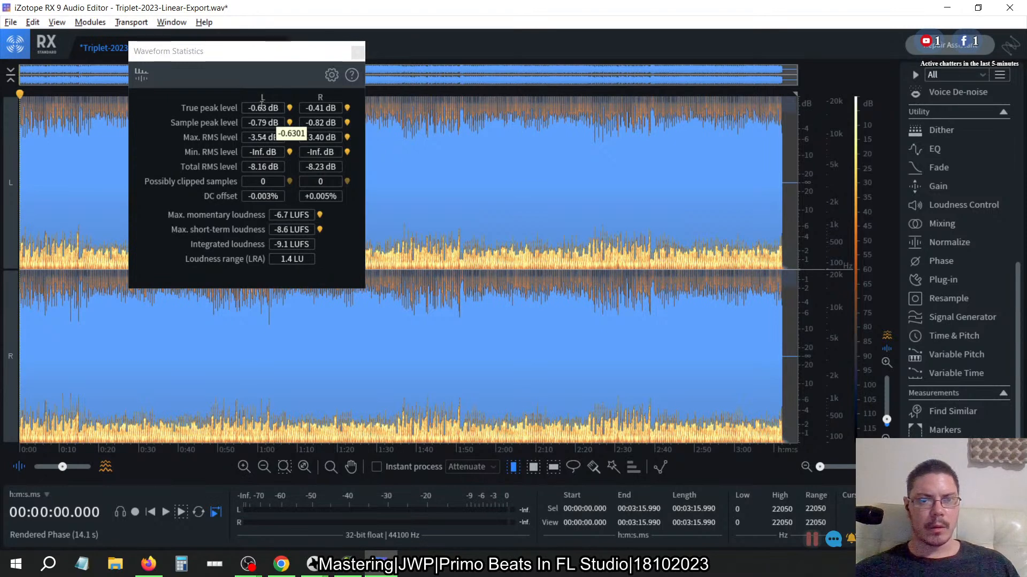
click(358, 52)
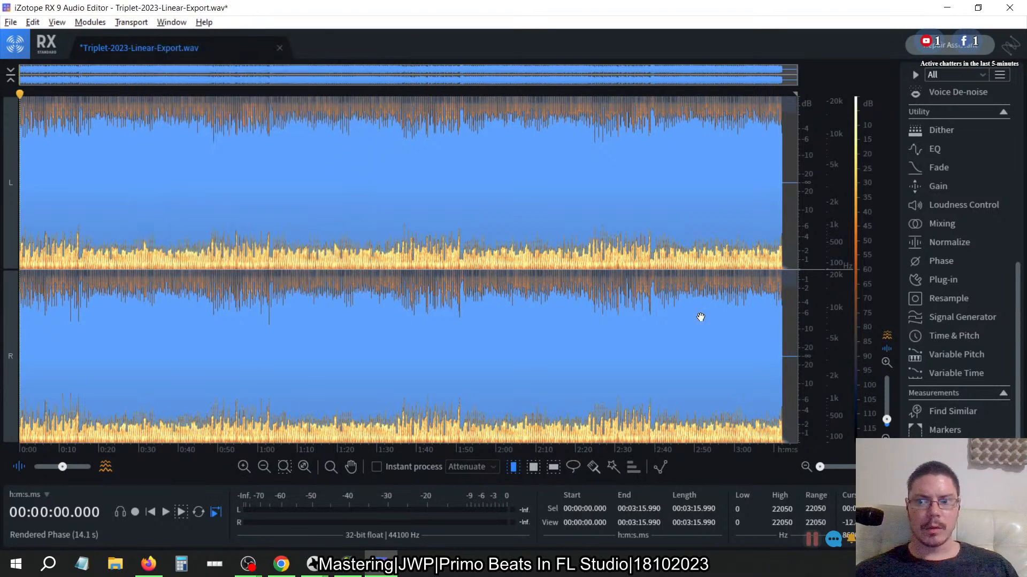
- Open the Loudness Control module, switch its short-term target to Momentary and expand the loudness graph
click(961, 207)
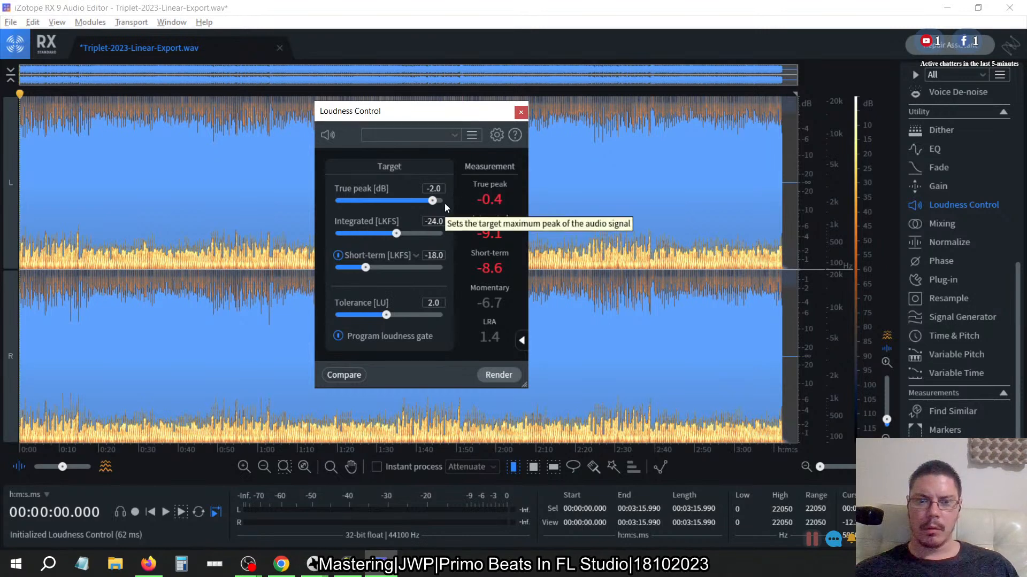
click(398, 258)
click(384, 279)
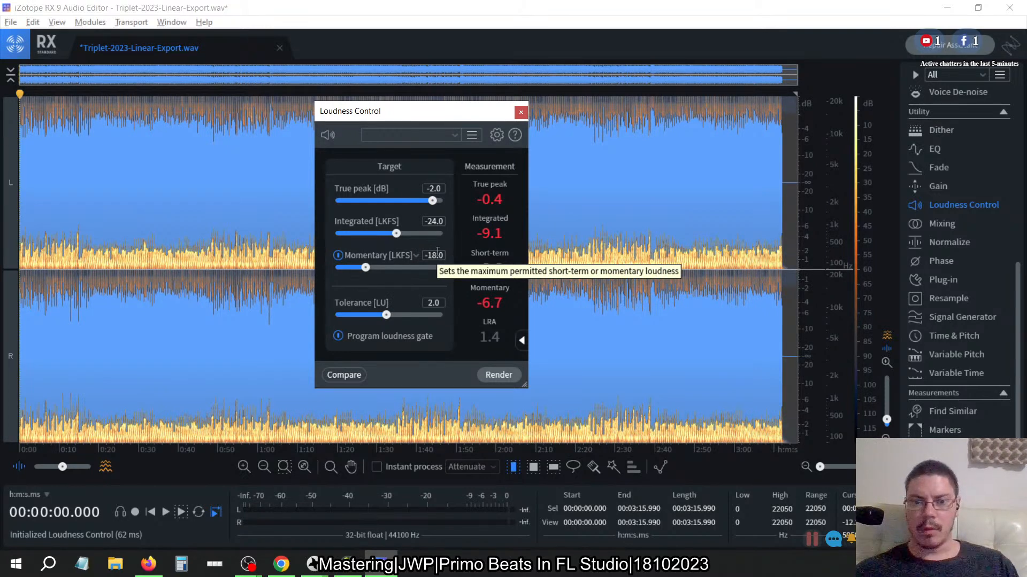
click(522, 340)
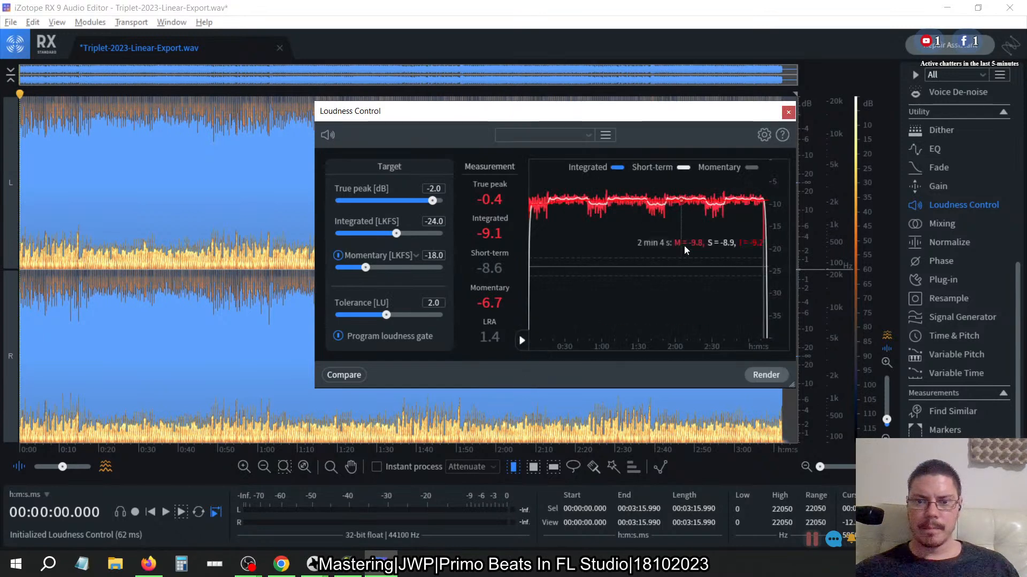
drag(663, 118, 554, 103)
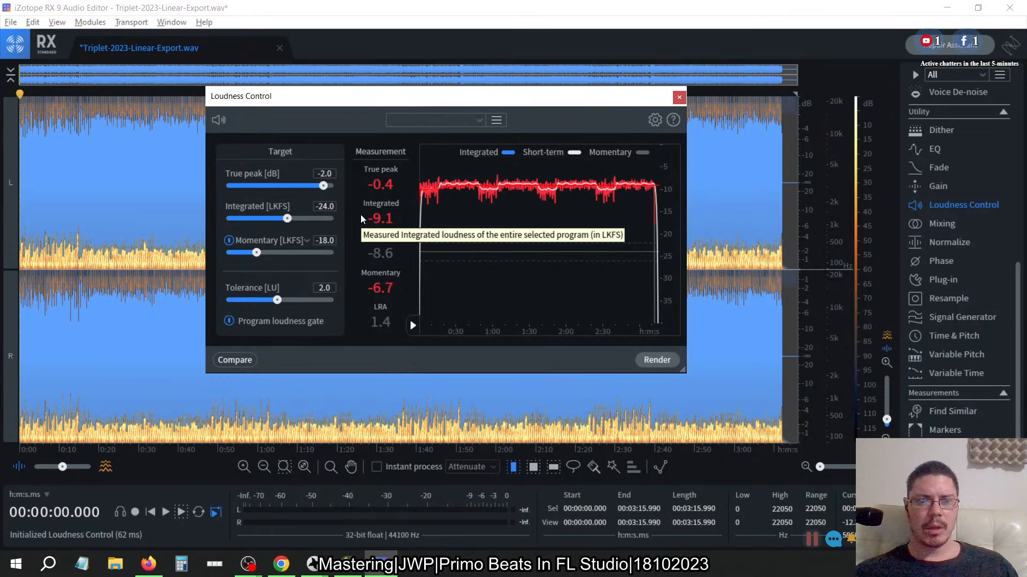
- Load the Video Streaming Delivery preset in Loudness Control and toggle the program loudness gate
click(463, 120)
scroll(442, 171, down, 2)
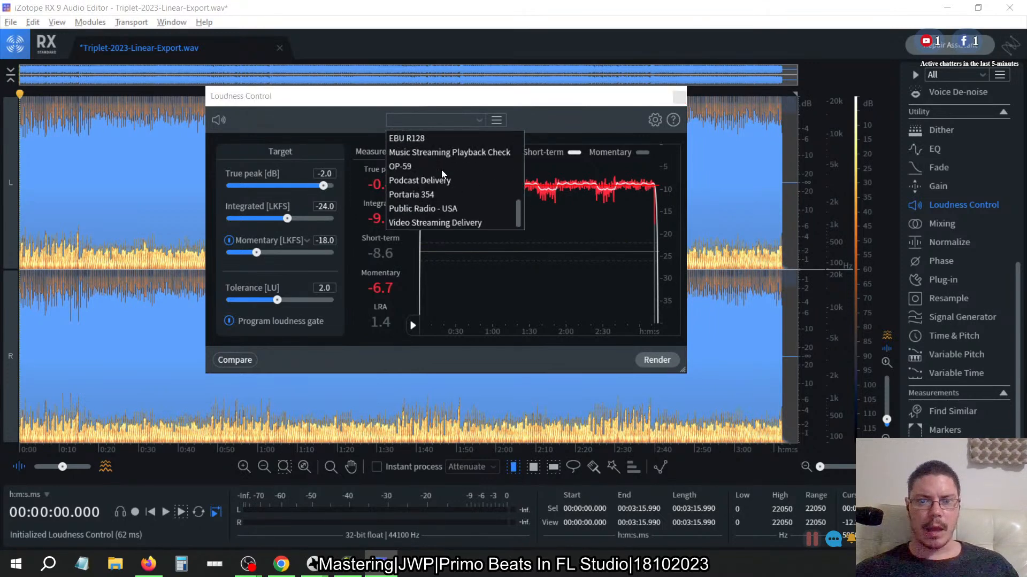
click(435, 222)
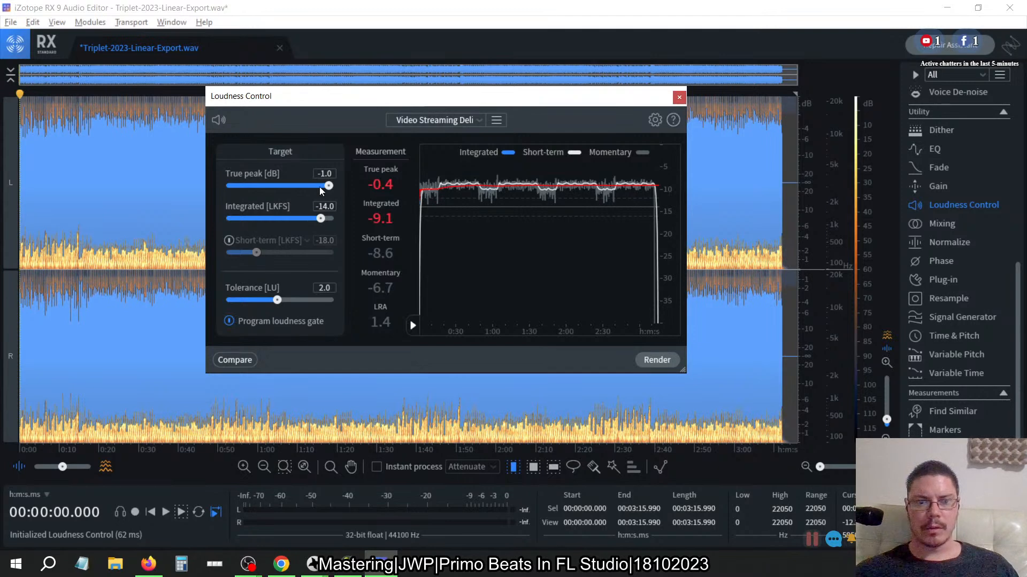
click(230, 321)
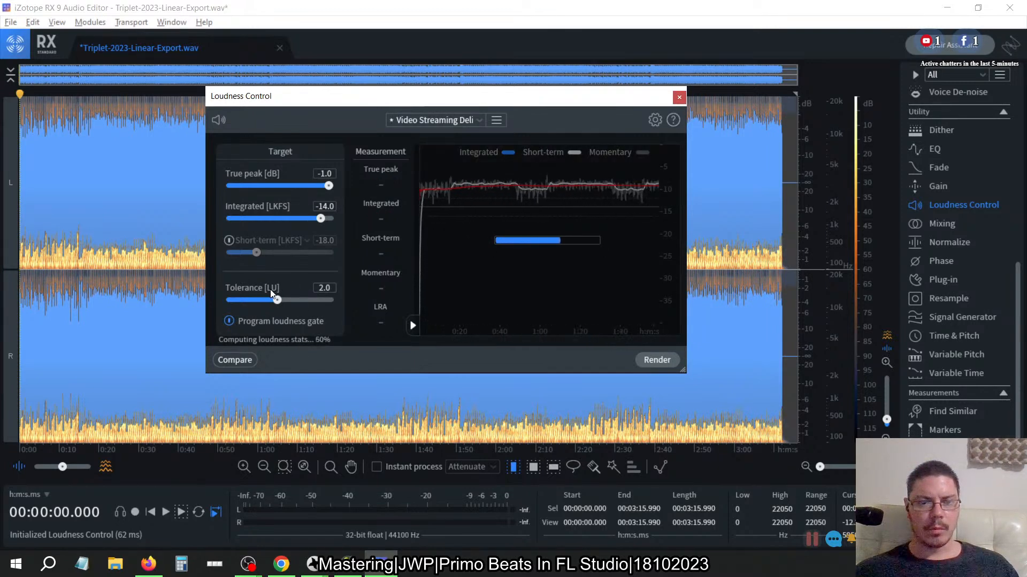
- Open the Loudness Control help page in Firefox and read about tolerance, short-term/momentary loudness, true peak, the loudness gate and loudness standards
click(673, 119)
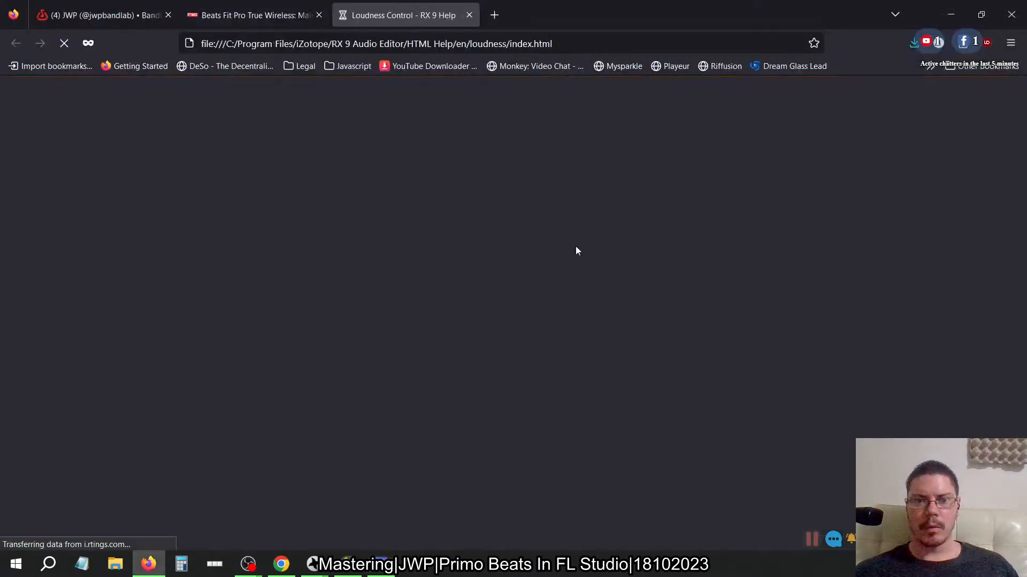
scroll(370, 284, down, 15)
scroll(373, 287, up, 10)
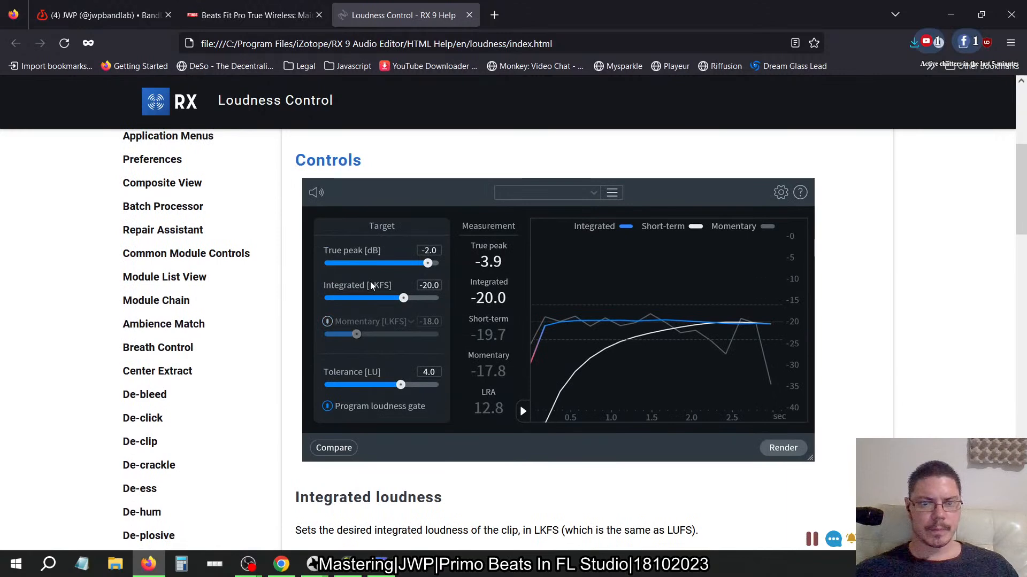
scroll(370, 282, down, 4)
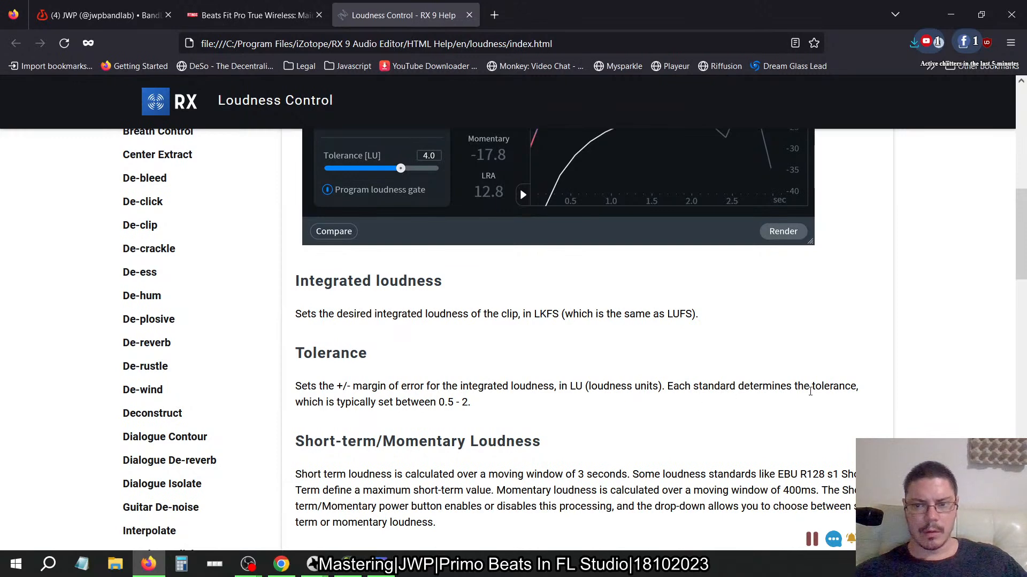
drag(513, 400, 469, 402)
scroll(551, 407, down, 8)
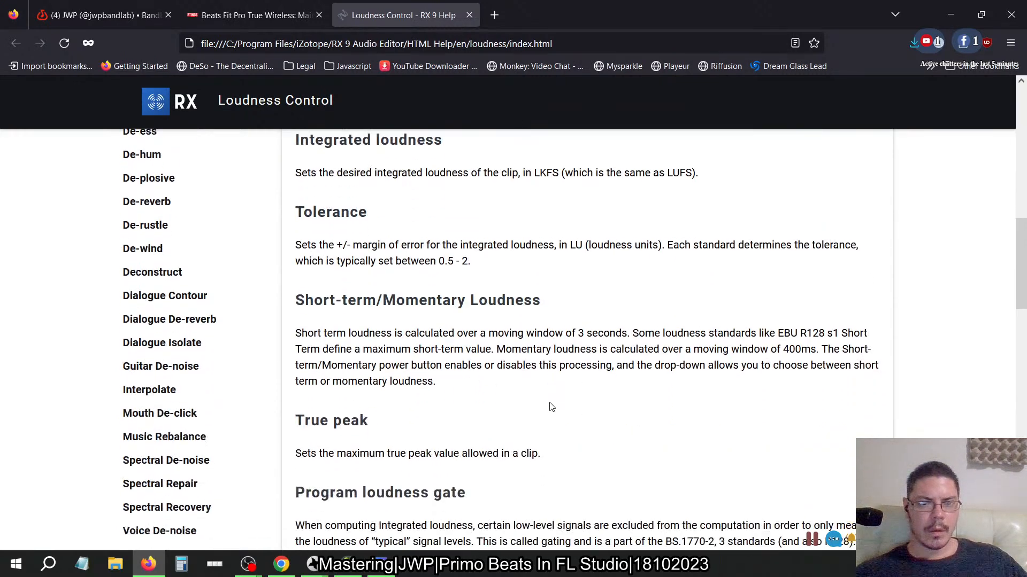
scroll(552, 407, up, 1)
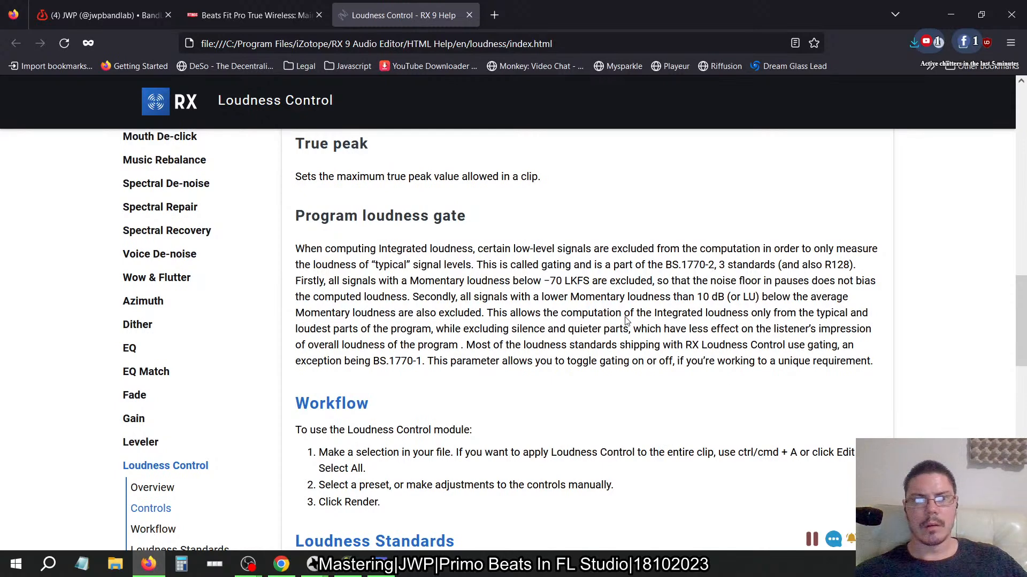
scroll(614, 310, down, 7)
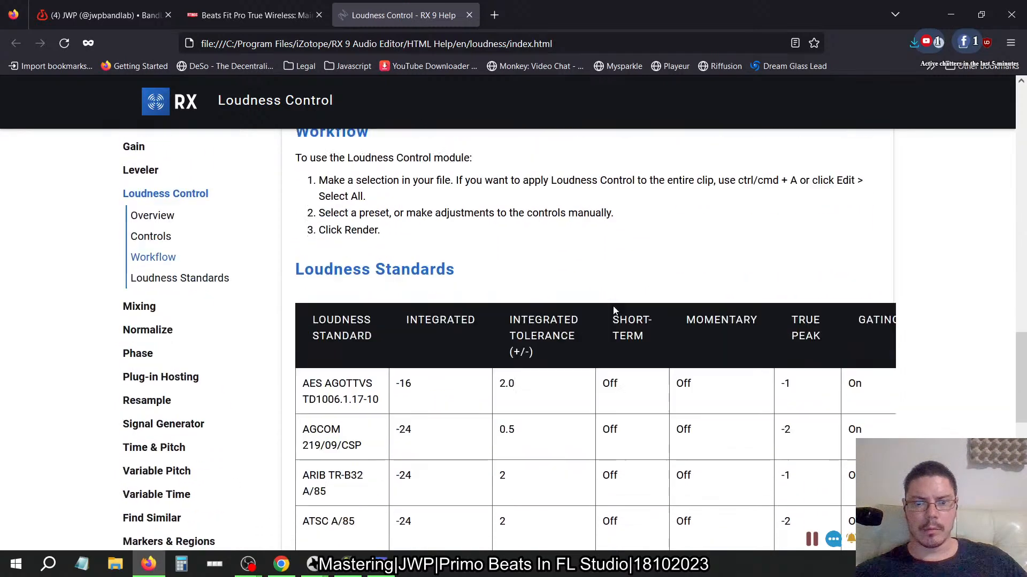
scroll(614, 306, down, 5)
scroll(614, 306, up, 4)
scroll(614, 306, up, 14)
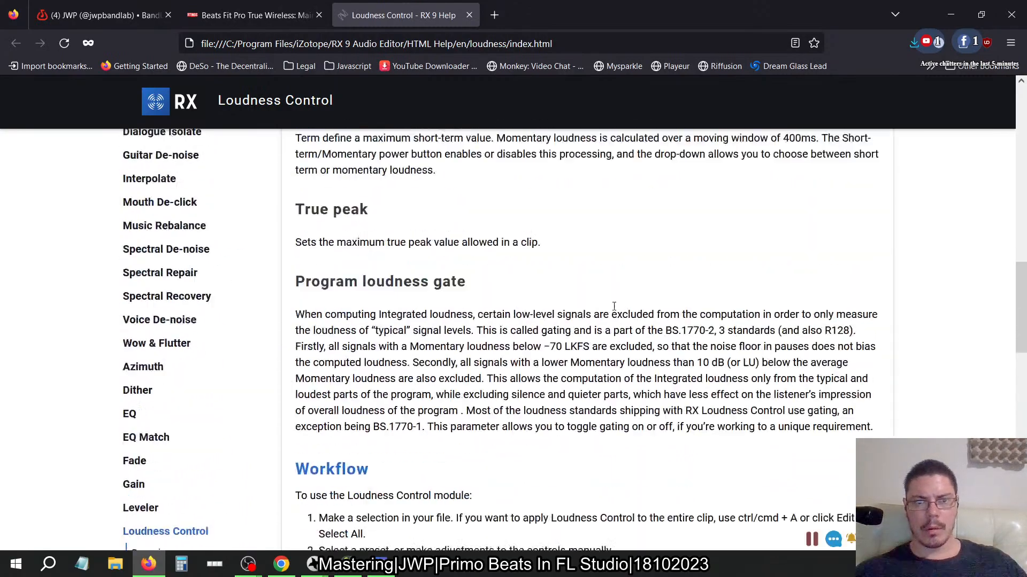
- Return to iZotope RX 9, browse the loudness presets, render Loudness Control with -1.0 dB true peak and -14.0 LKFS integrated targets, and close it
key(alt+Tab)
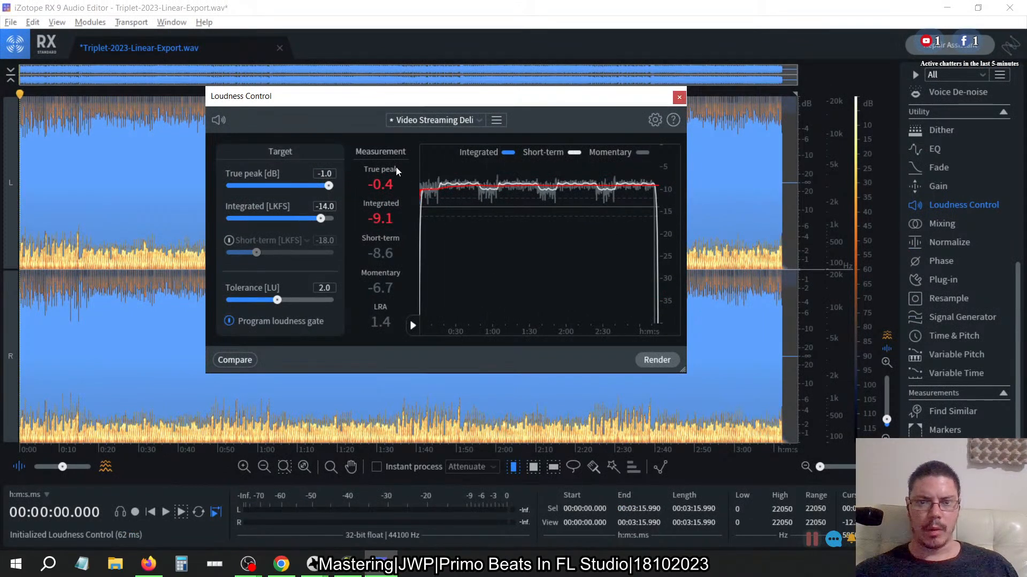
click(470, 121)
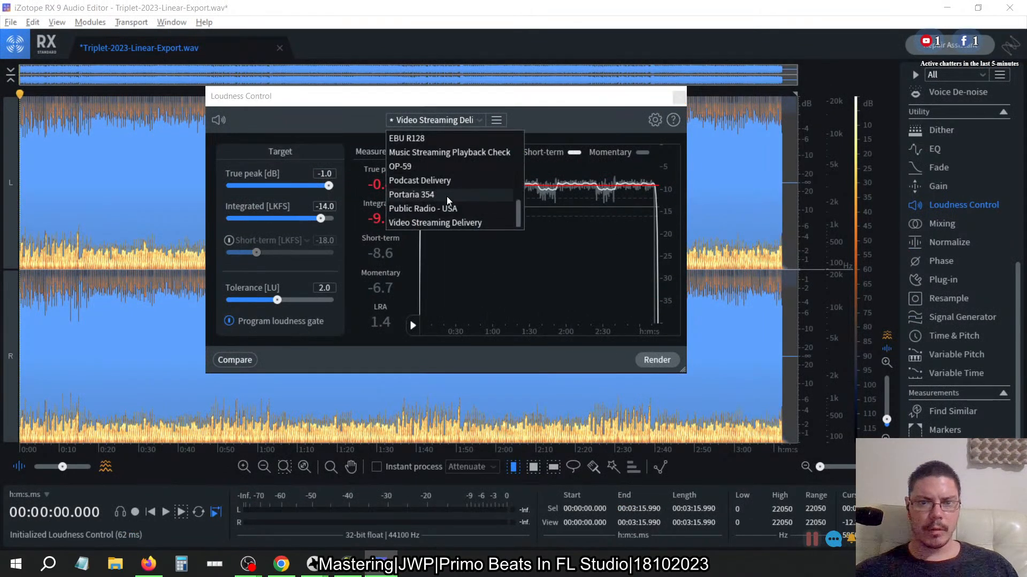
scroll(447, 197, up, 3)
scroll(447, 197, up, 5)
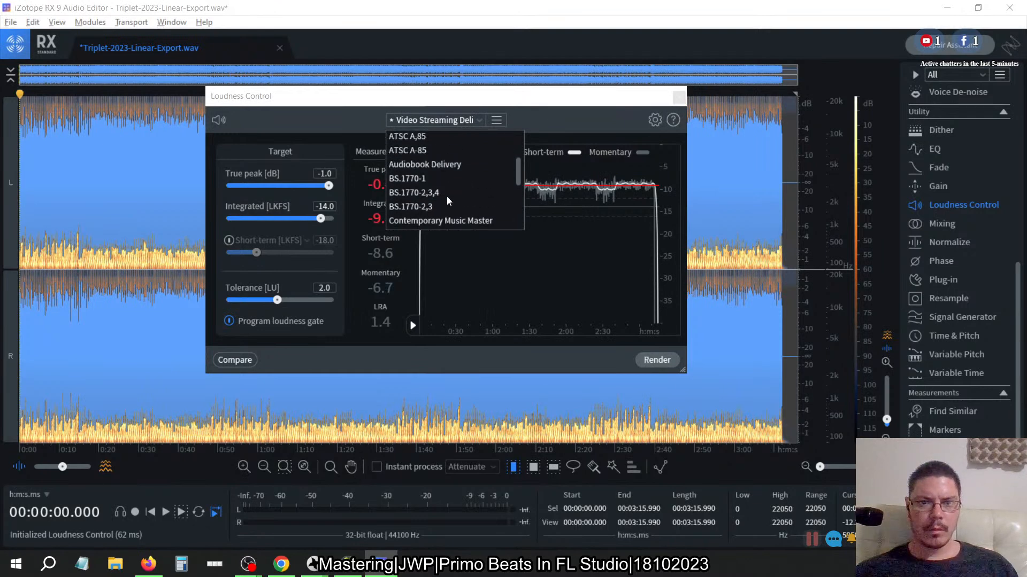
click(477, 121)
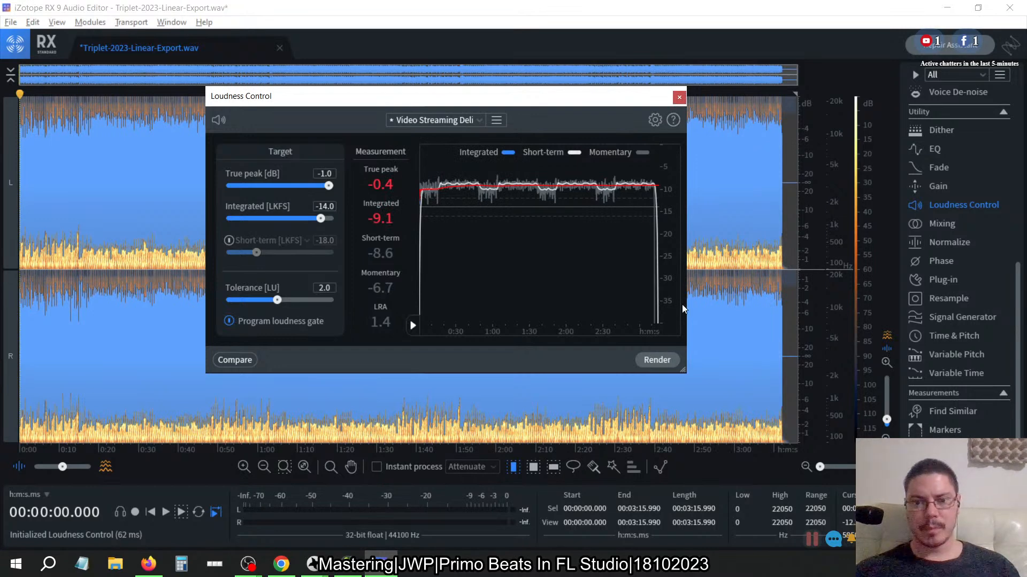
click(657, 360)
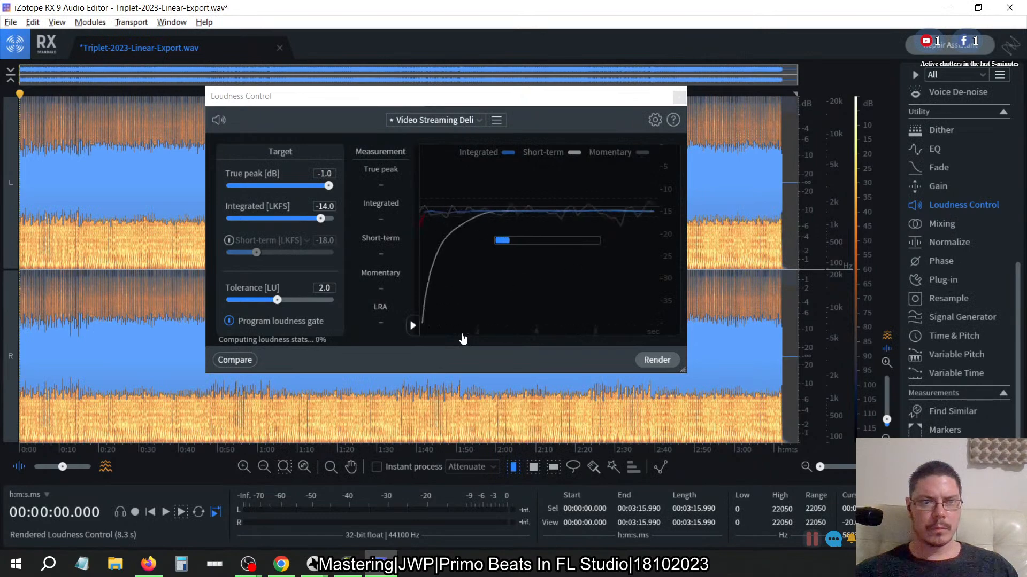
click(678, 98)
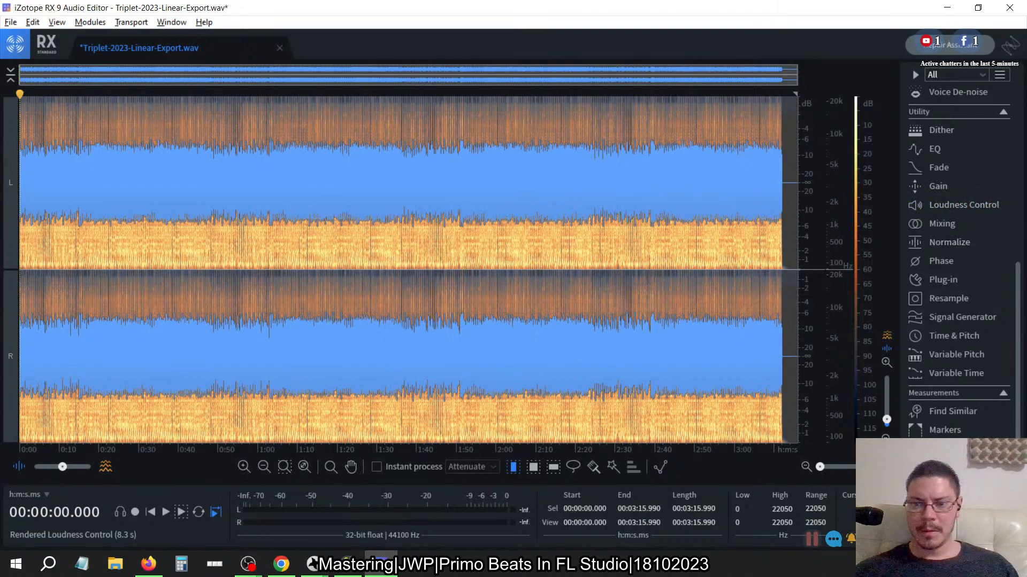
- Check the waveform statistics of Triplet-2023-Linear-Export.wav and play back the first seconds of the processed track
drag(807, 8, 552, 43)
scroll(777, 365, down, 3)
click(729, 435)
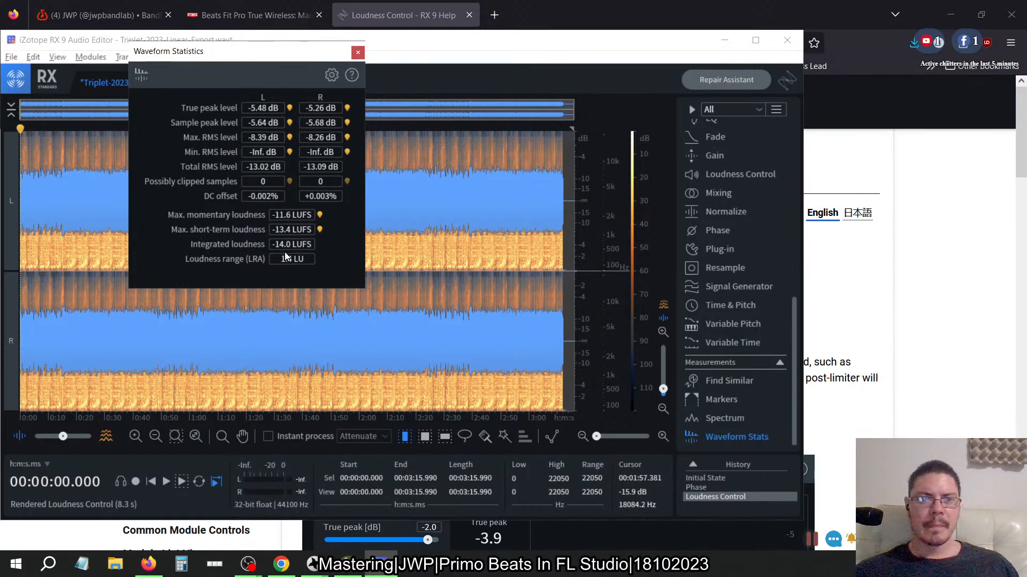
click(357, 52)
double_click(395, 49)
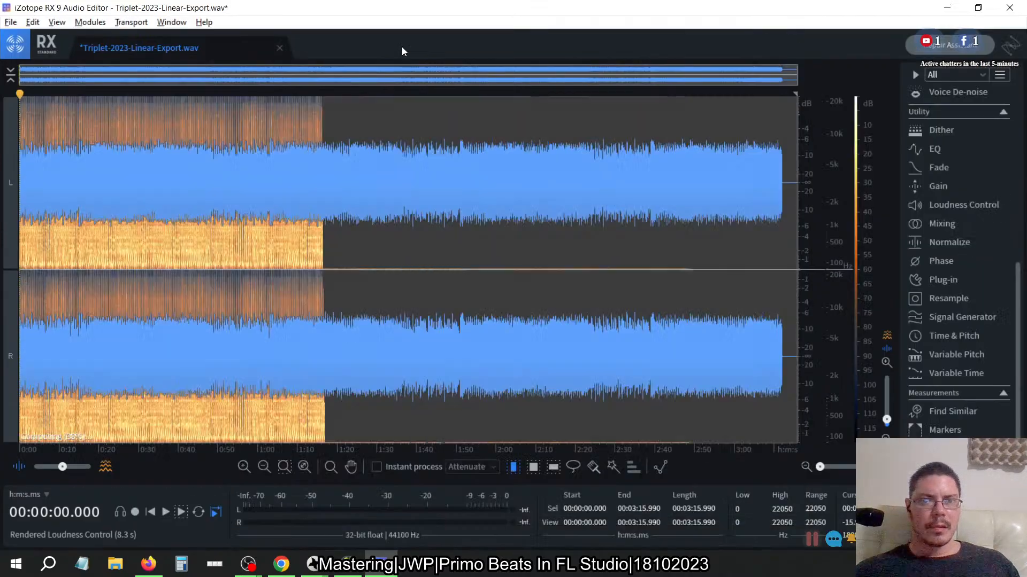
click(166, 513)
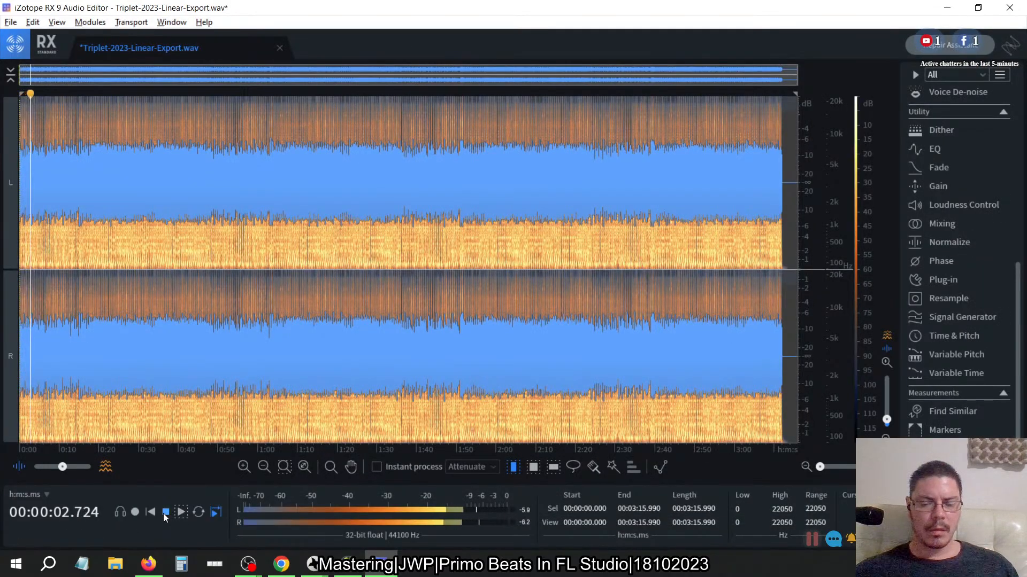
click(163, 513)
- Switch to FL Studio and bypass the TB_Morphit_v1 effect on the Master mixer track
click(348, 564)
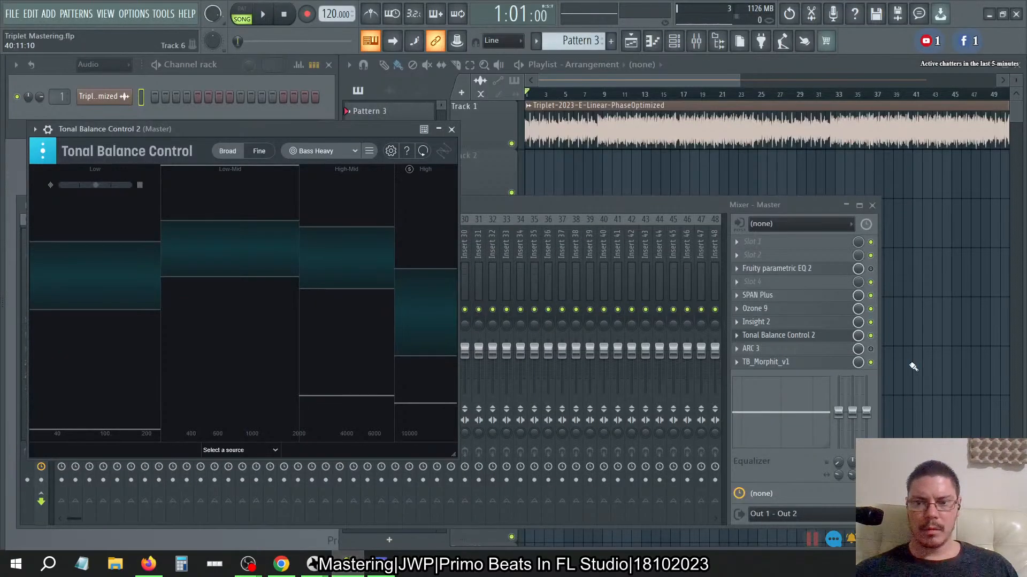
click(871, 362)
click(12, 14)
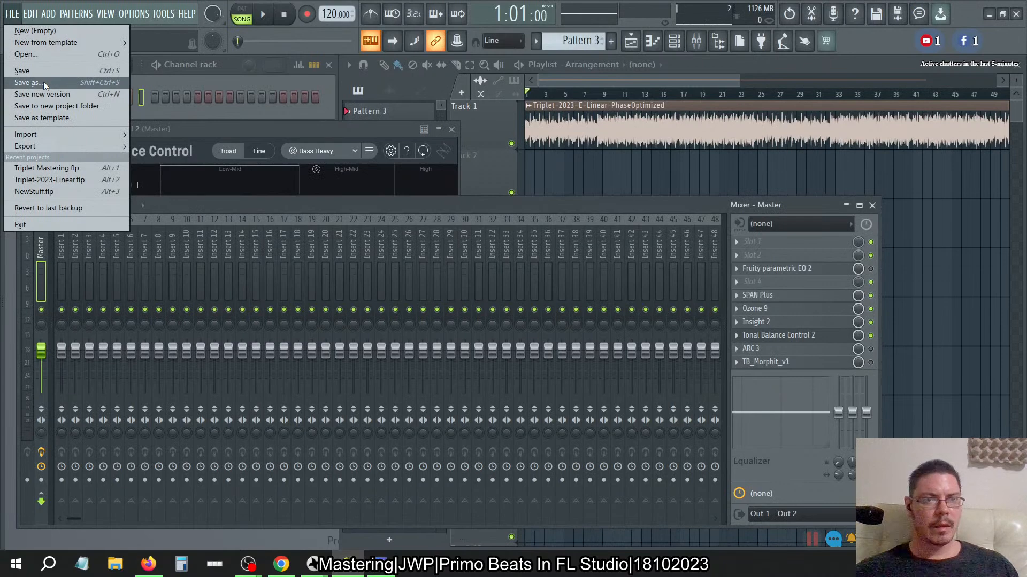
mouse_move(40, 142)
click(160, 155)
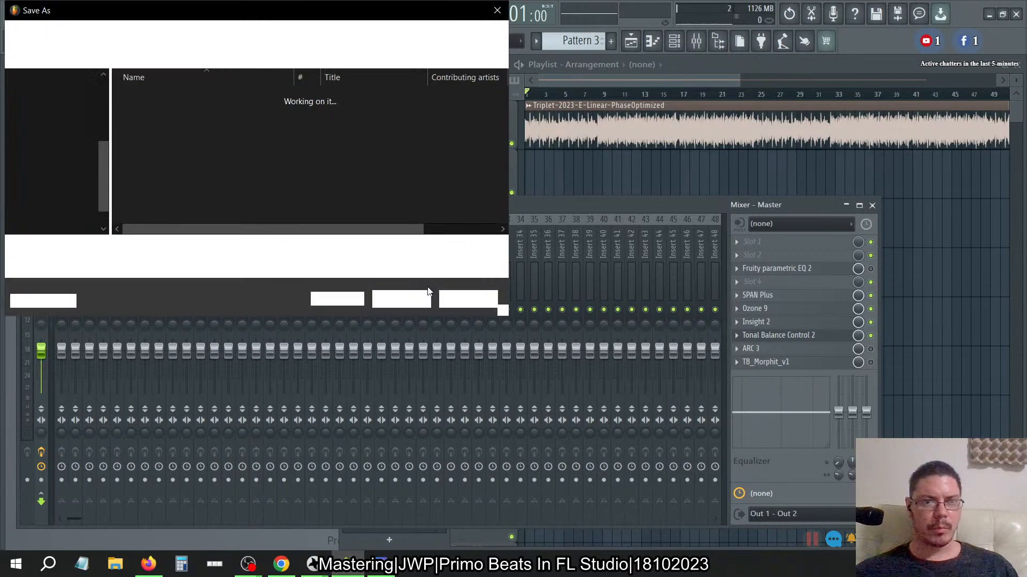
click(192, 34)
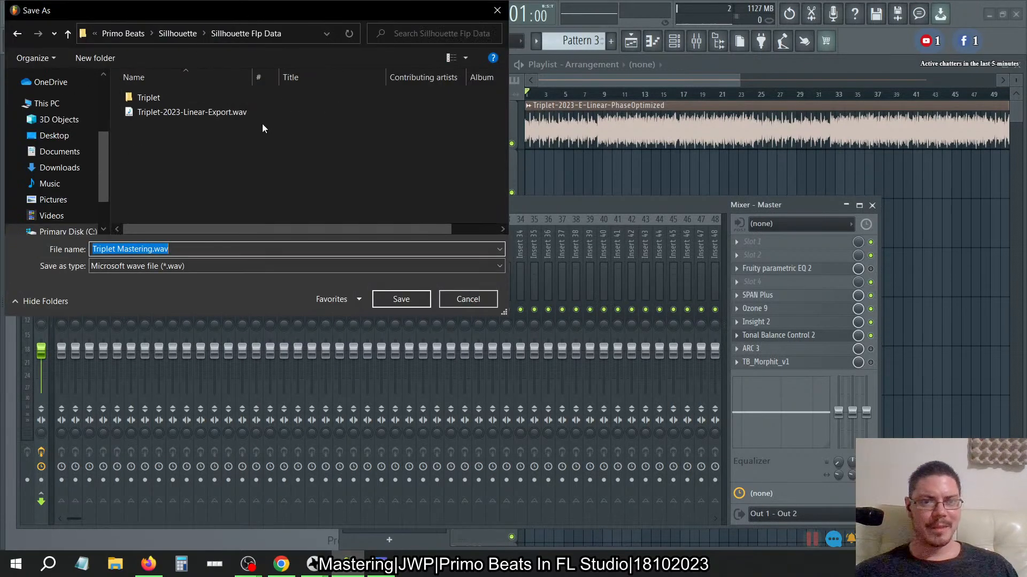
click(214, 111)
click(409, 300)
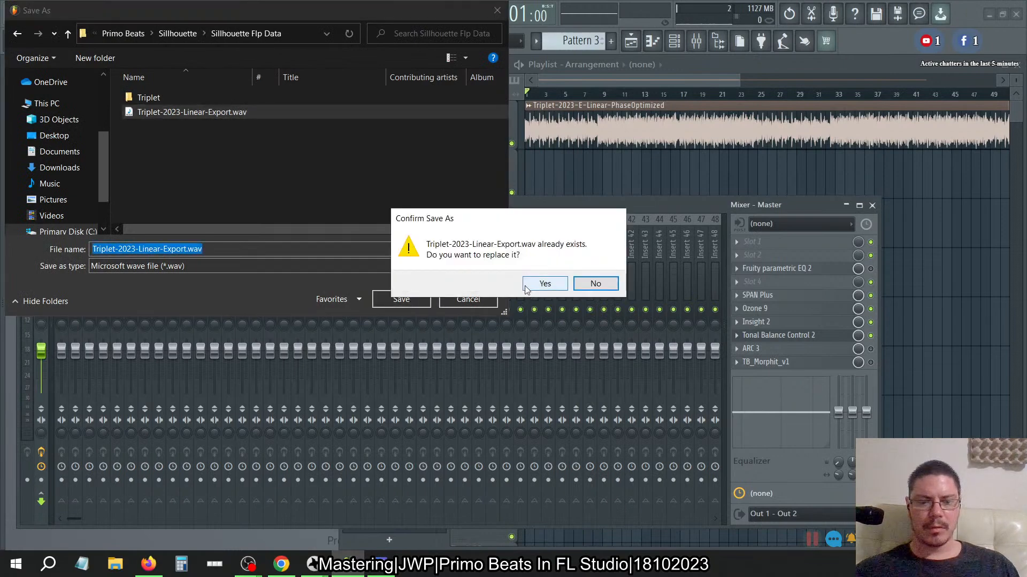
click(525, 285)
- Close Triplet-2023-Linear-Export.wav in iZotope RX 9 without saving its changes and return to FL Studio
key(alt+Tab)
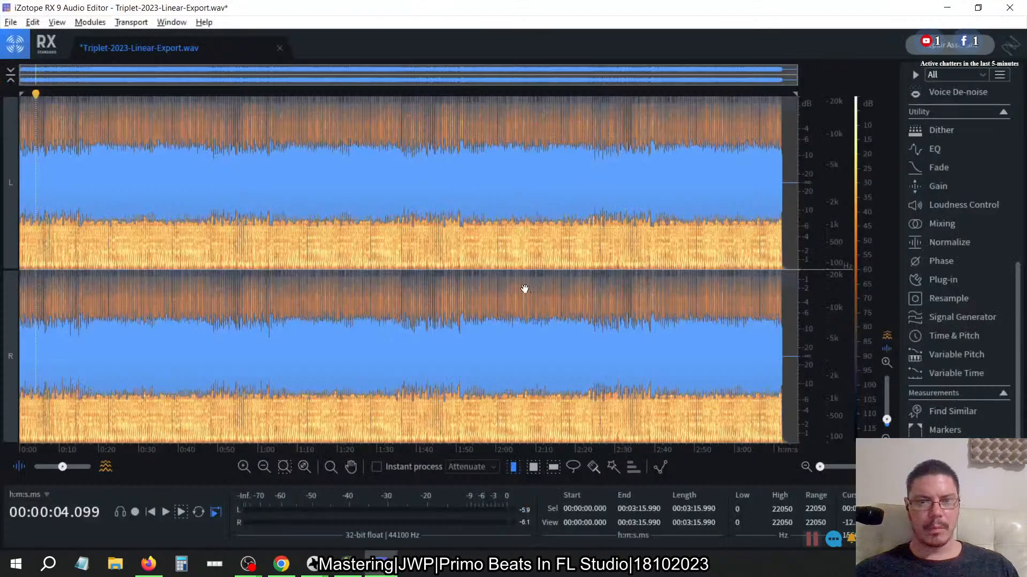
click(280, 48)
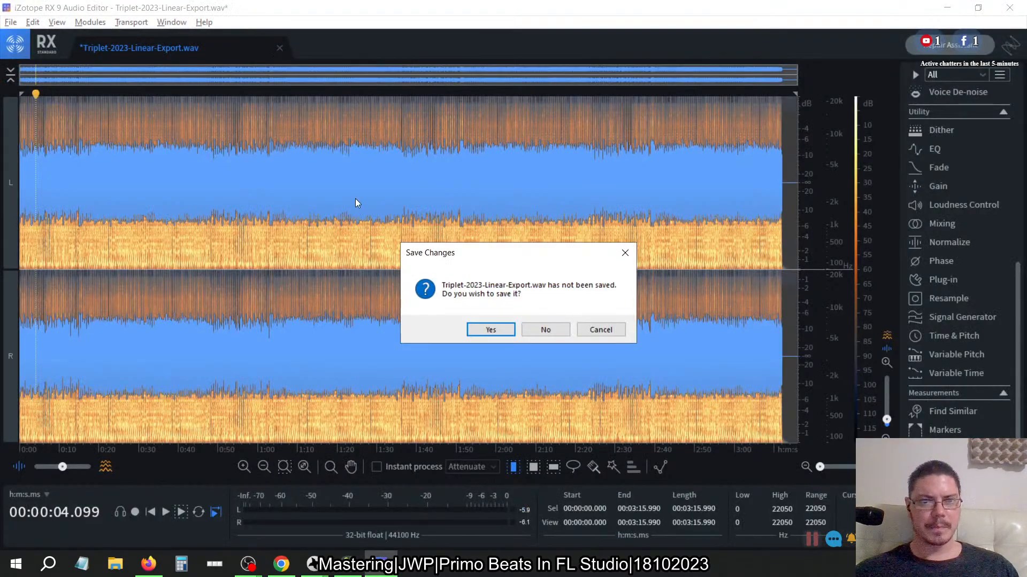
click(546, 330)
key(alt+Tab)
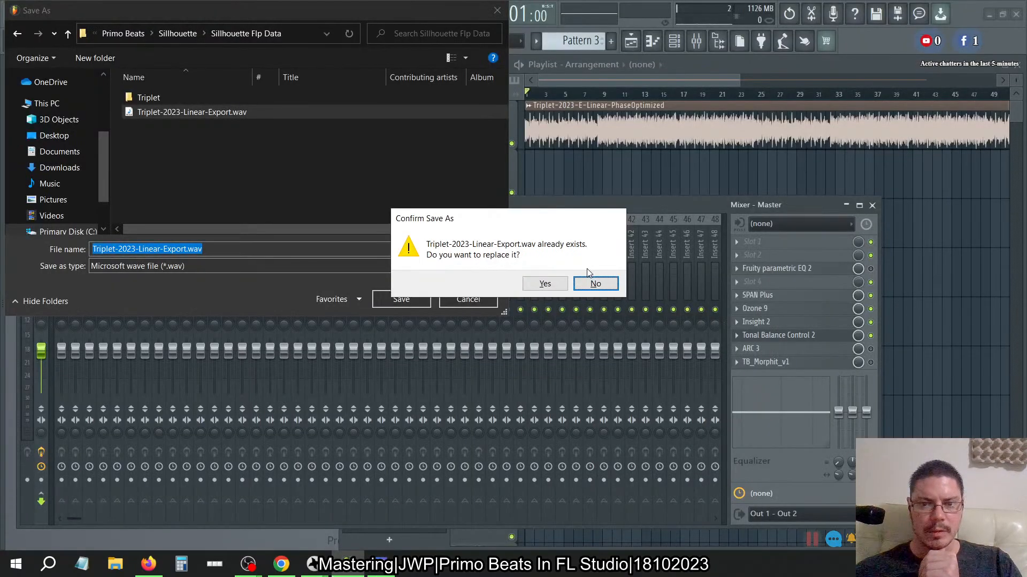
- Decline replacing the existing Triplet-2023-Linear-Export.wav and cancel the WAV export
click(588, 284)
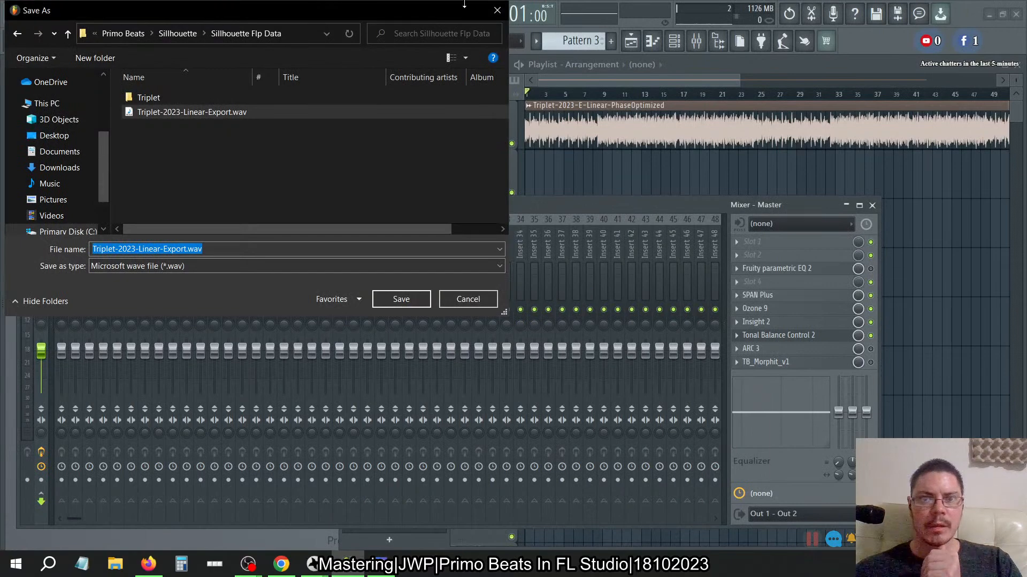
click(497, 10)
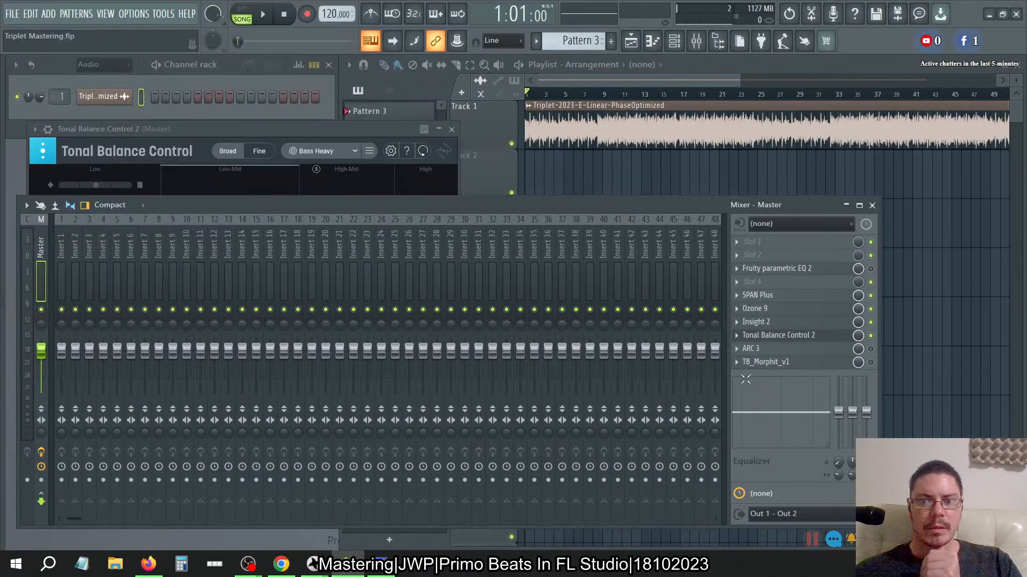
- Open Ozone 9 and Insight 2 from the Master track and play the song to measure its loudness
click(812, 310)
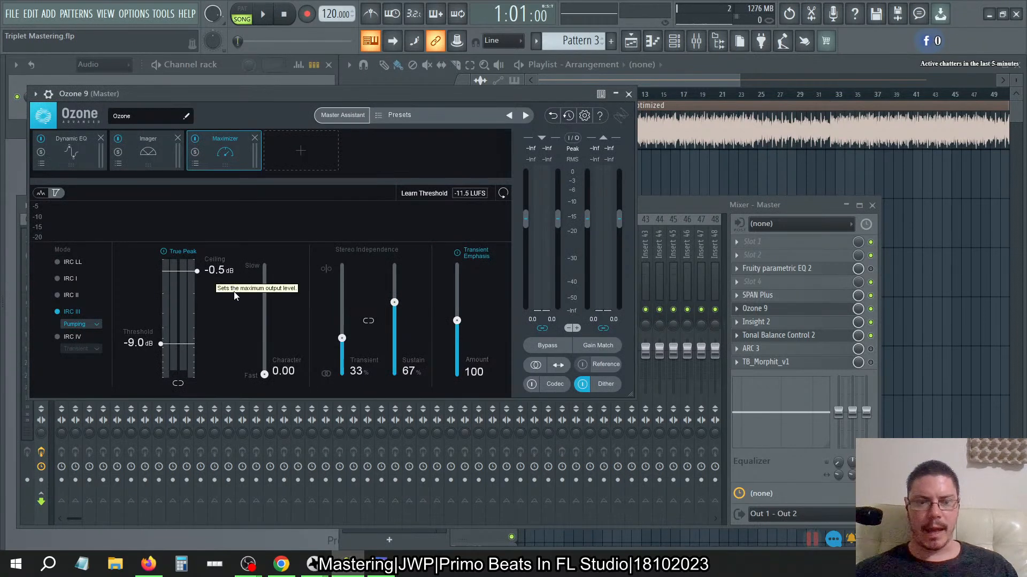
click(798, 315)
click(795, 311)
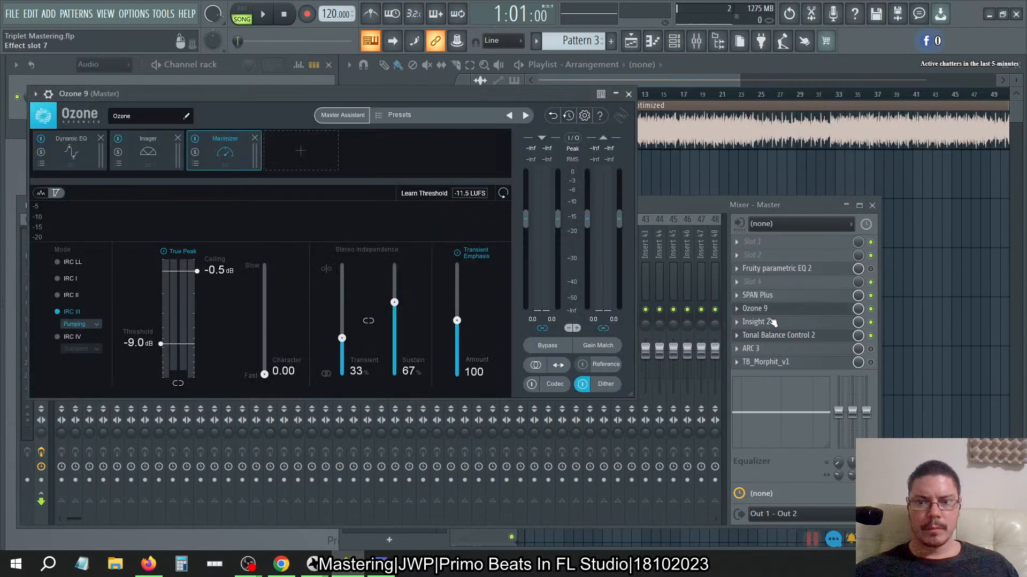
click(779, 326)
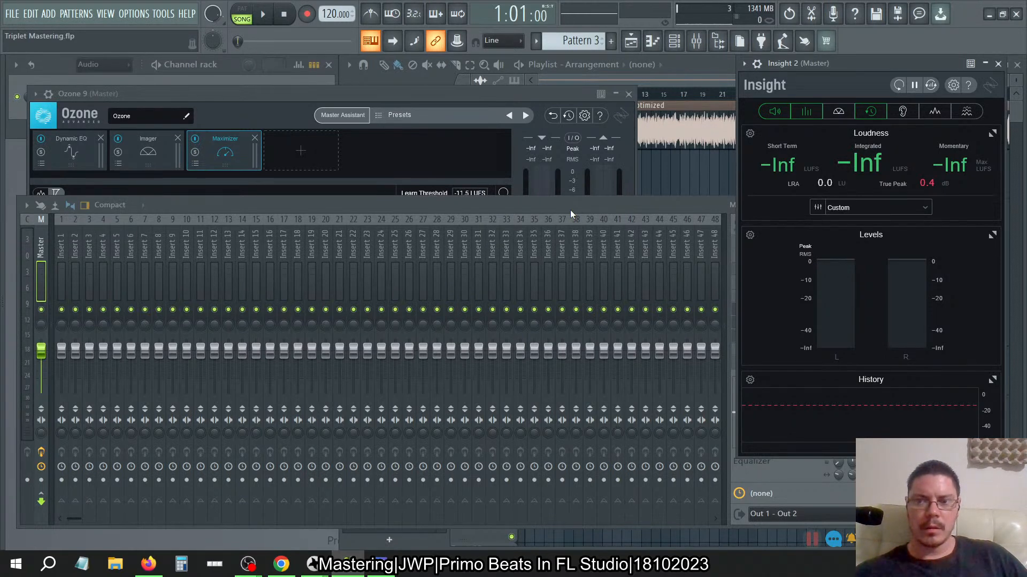
key(space)
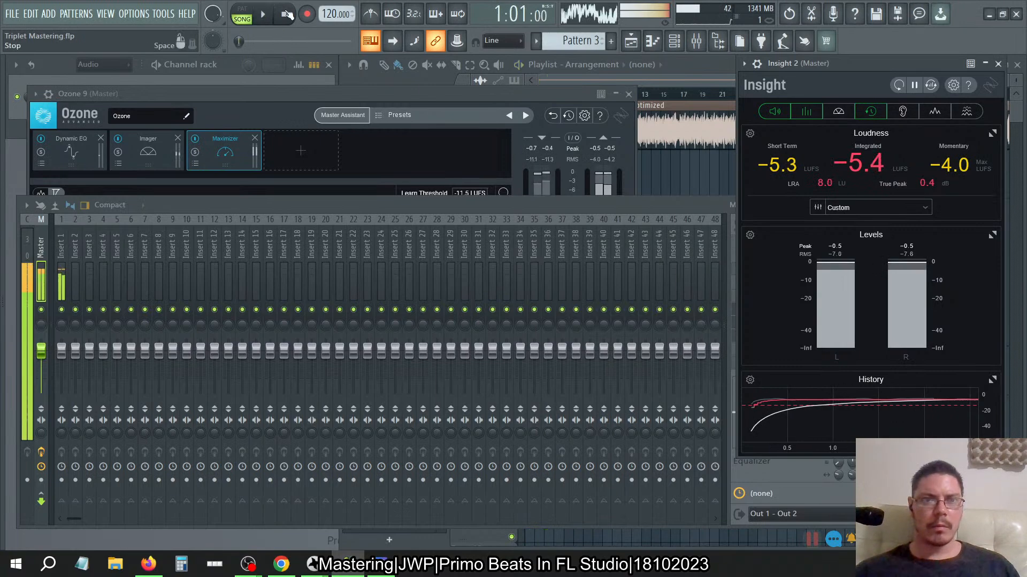
key(space)
- During playback, set the Ozone 9 Maximizer ceiling to 0.0 dB and the output gain to -6 dB
click(333, 100)
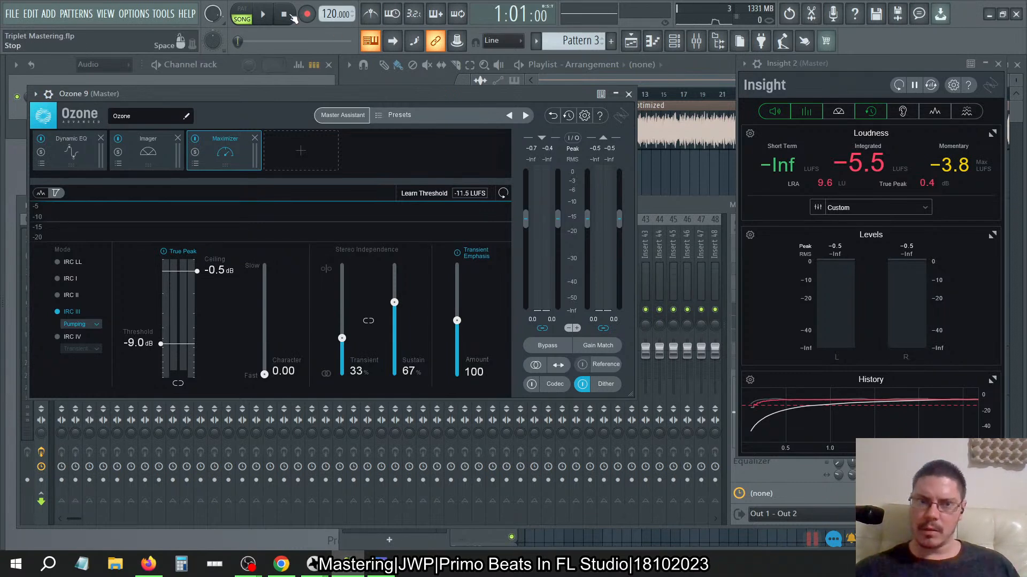
click(264, 15)
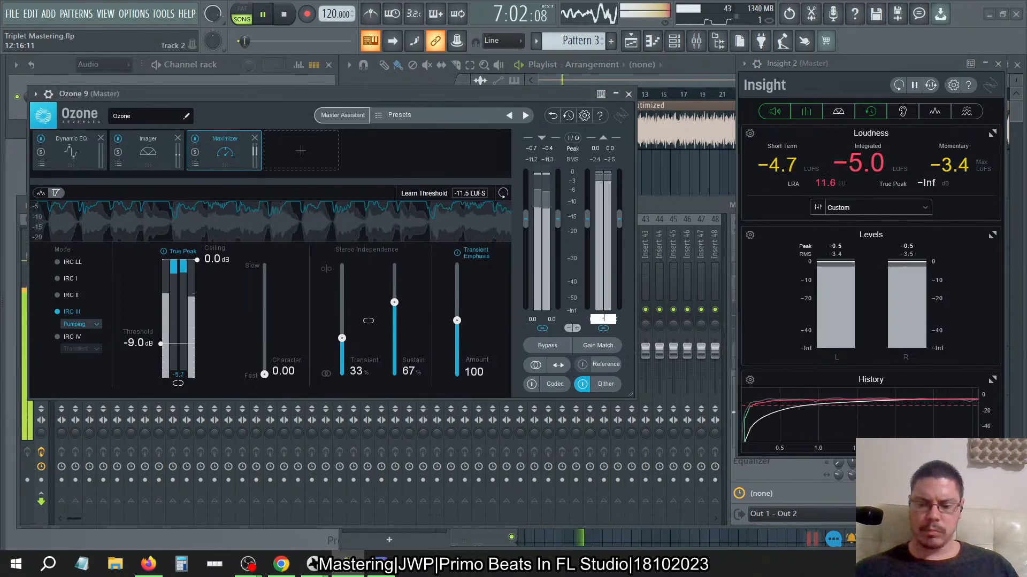
text(-6)
key(Return)
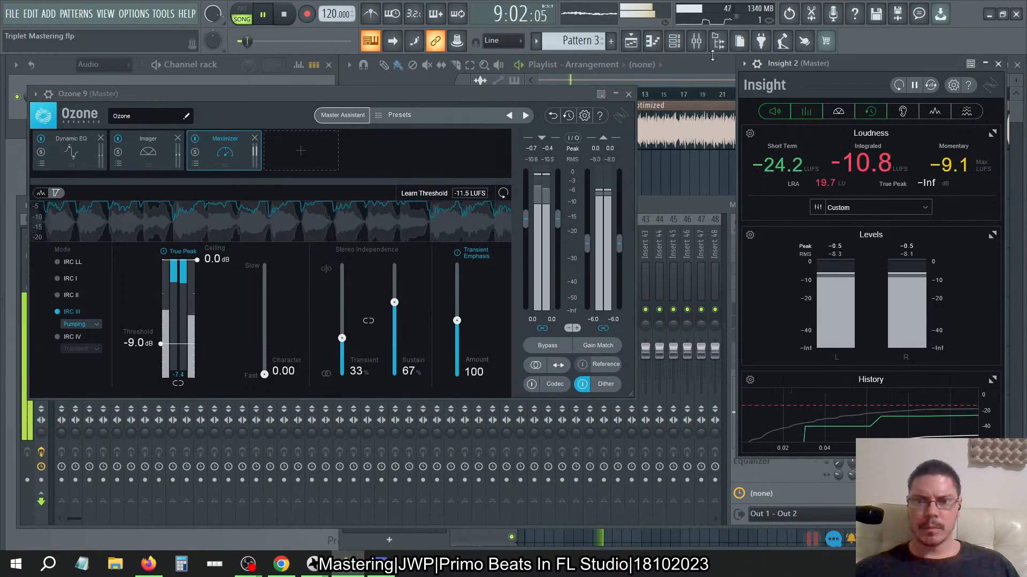
- Loop playback at bar 16 in the playlist and reset the Insight 2 meters to measure that section's loudness
click(682, 77)
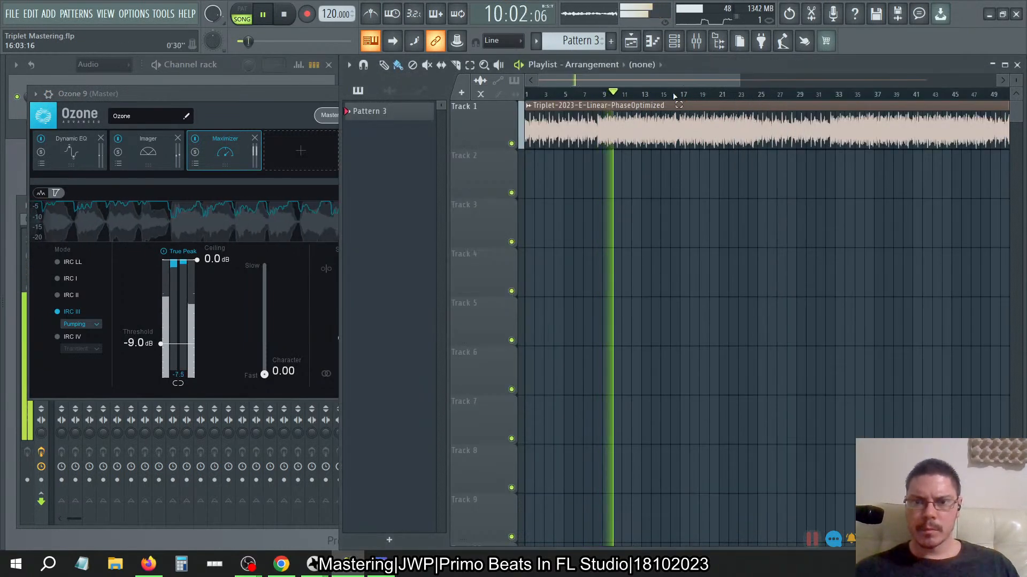
drag(671, 94, 681, 98)
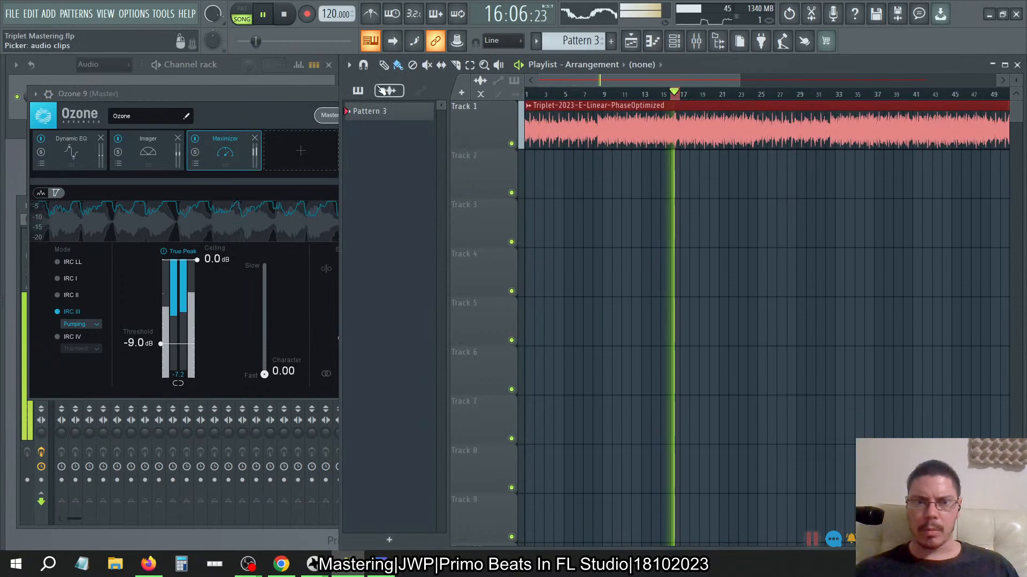
click(299, 94)
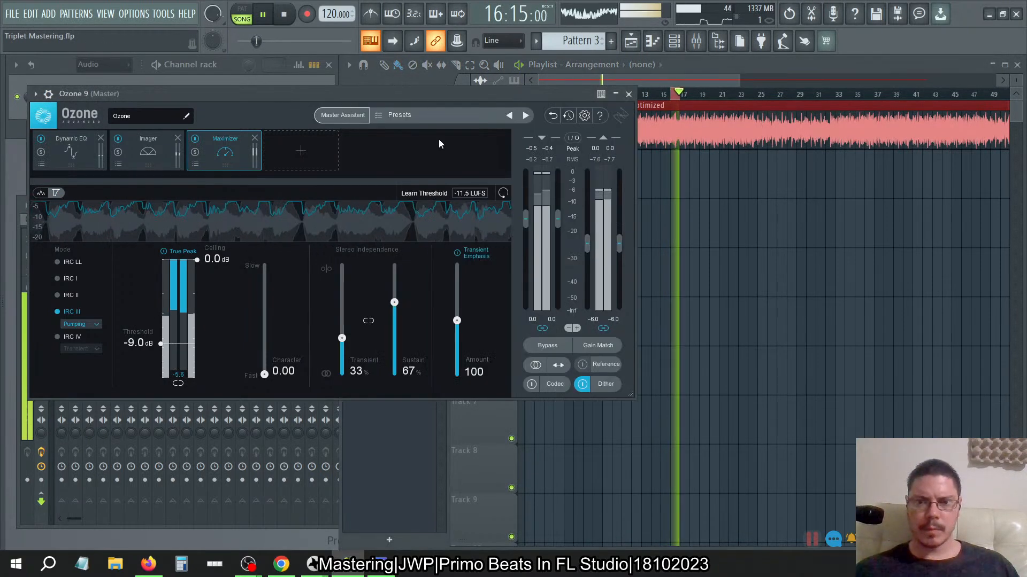
click(1017, 65)
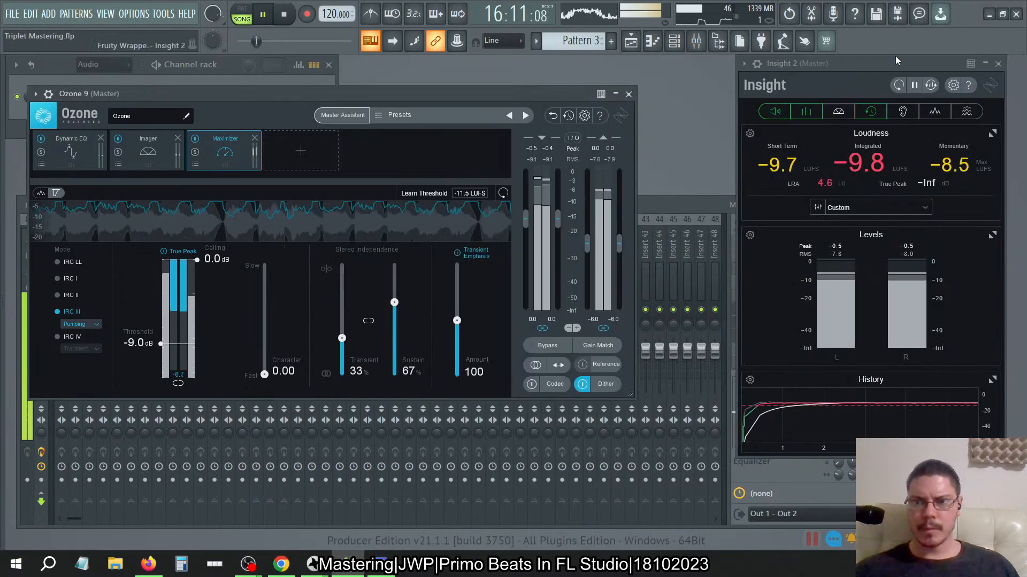
click(898, 85)
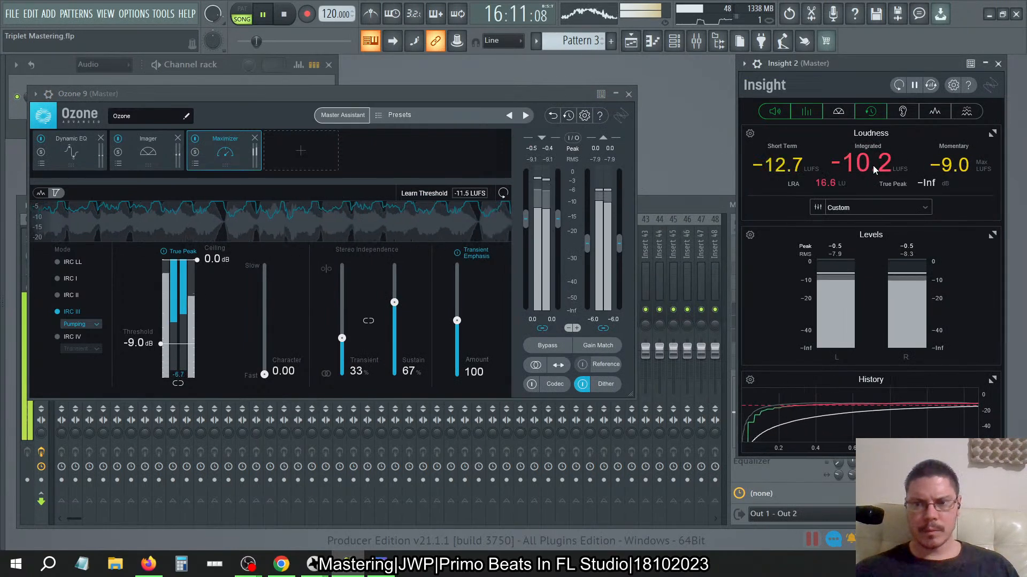
- Try a Maximizer ceiling of -0.5 dB in Ozone 9 and return it to 0.0 dB
double_click(213, 258)
text(-0.5)
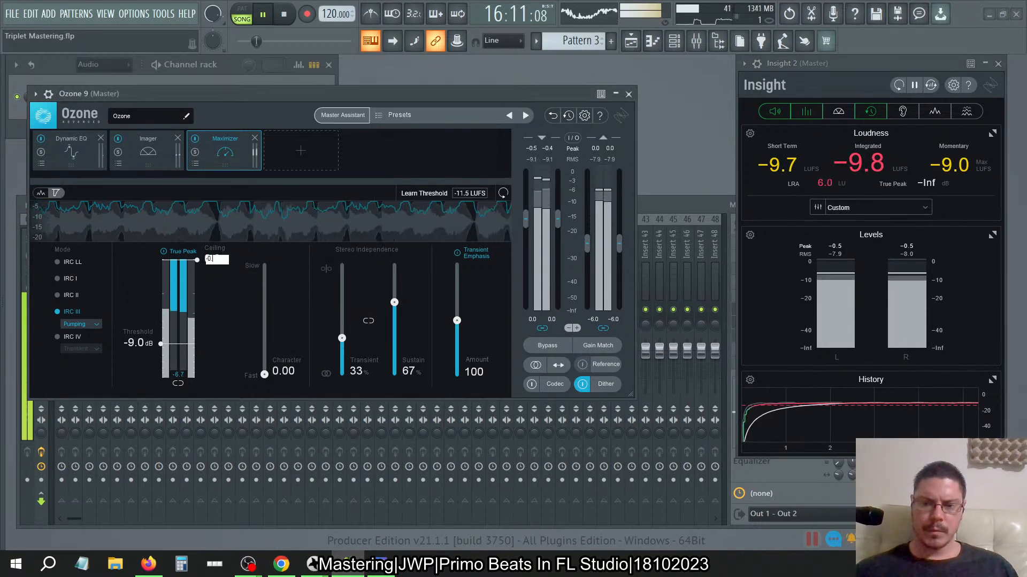
key(Return)
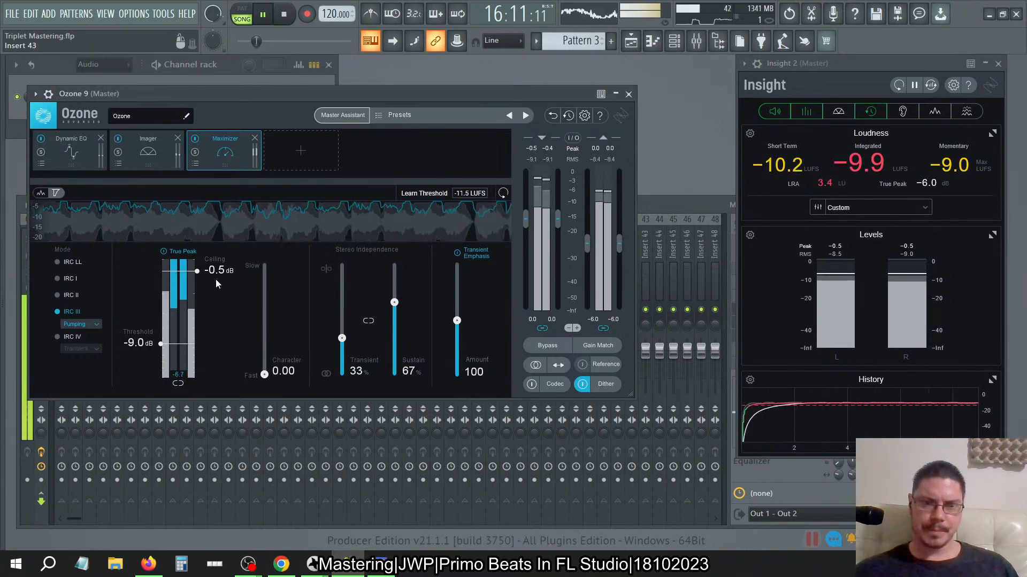
drag(197, 272, 196, 258)
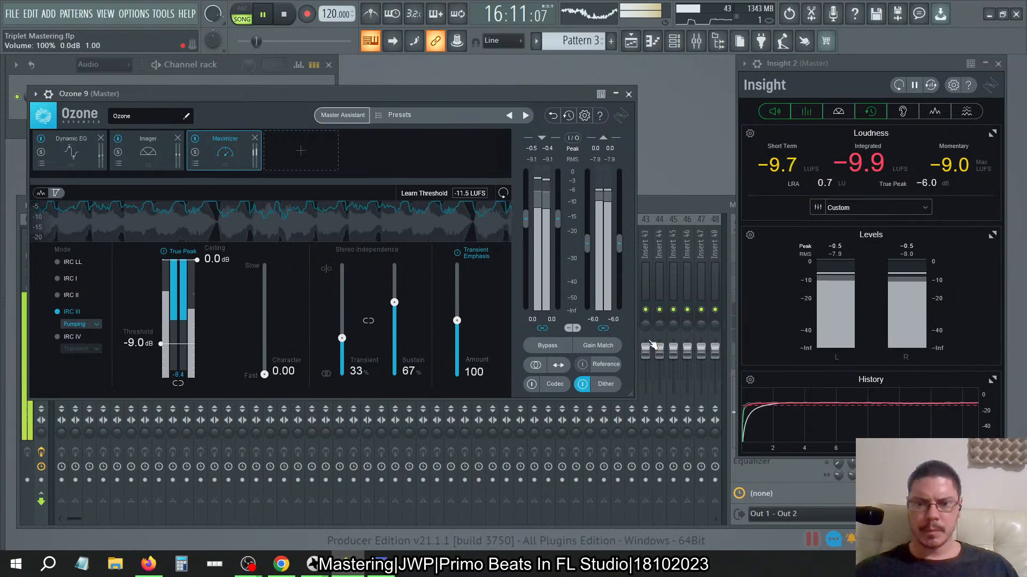
- Set the Ozone 9 output gain to -0.5 dB, re-measure the looped section's loudness in Insight 2 and stop playback
drag(615, 330, 618, 319)
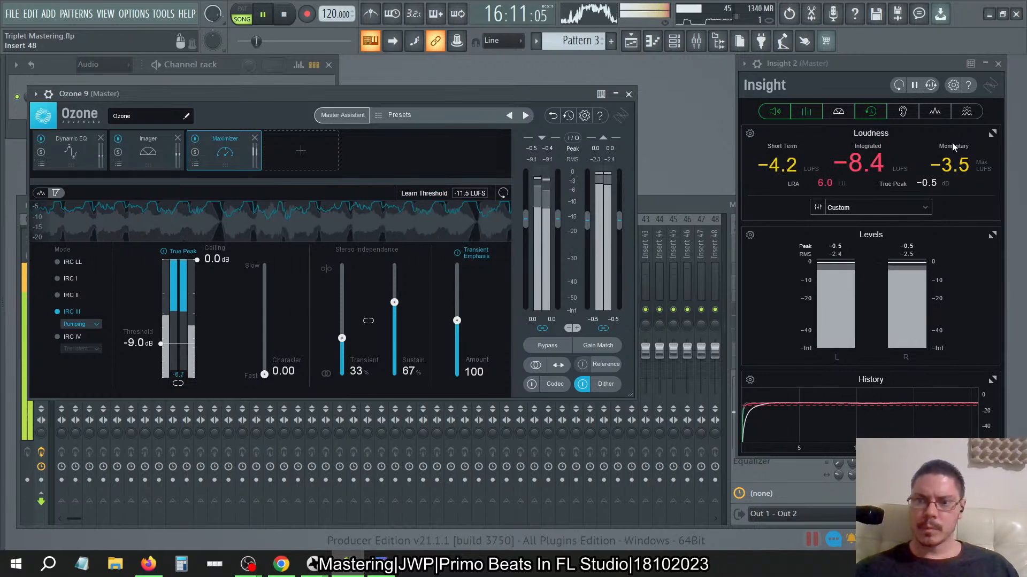
click(898, 85)
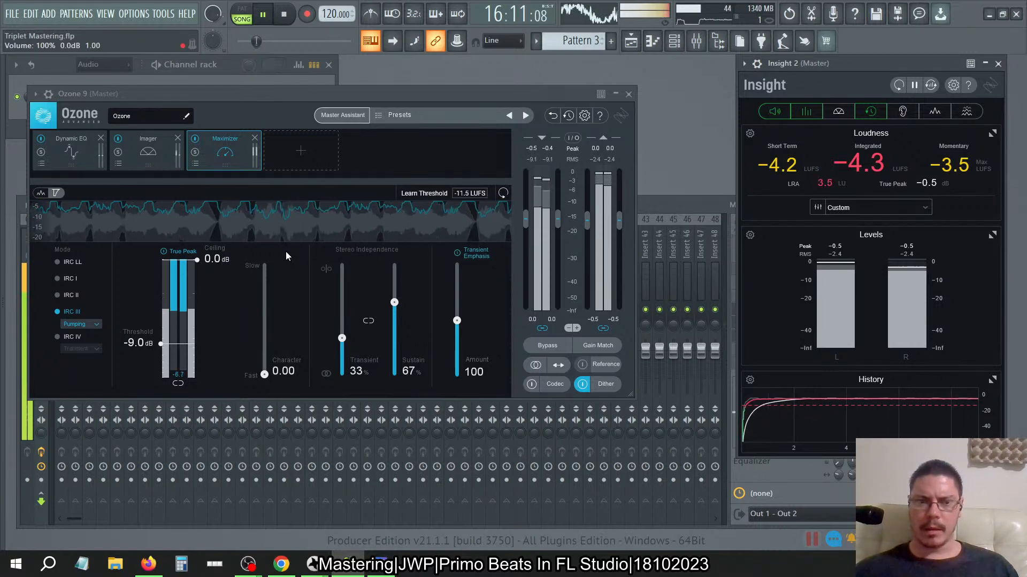
click(216, 259)
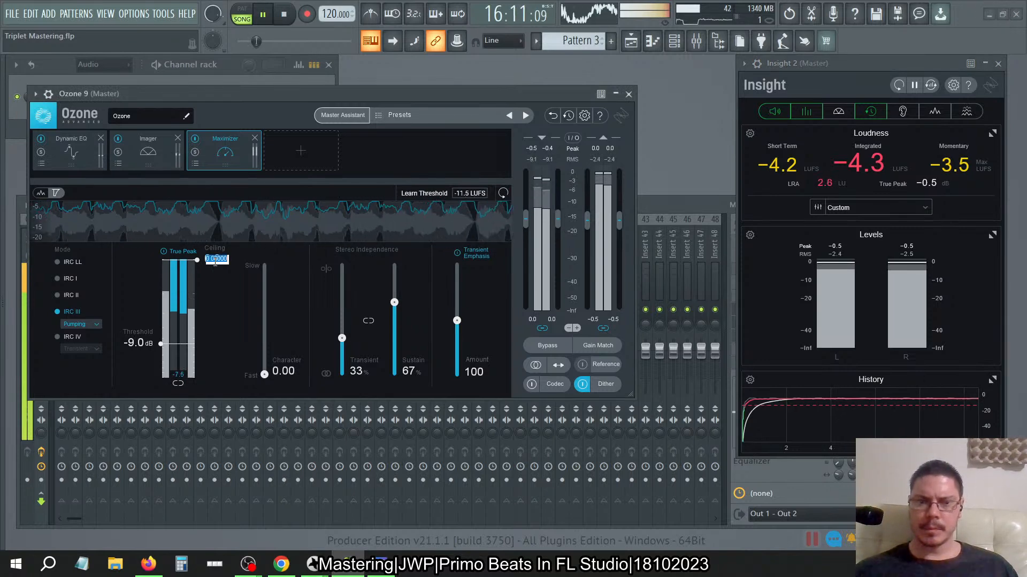
key(Return)
key(space)
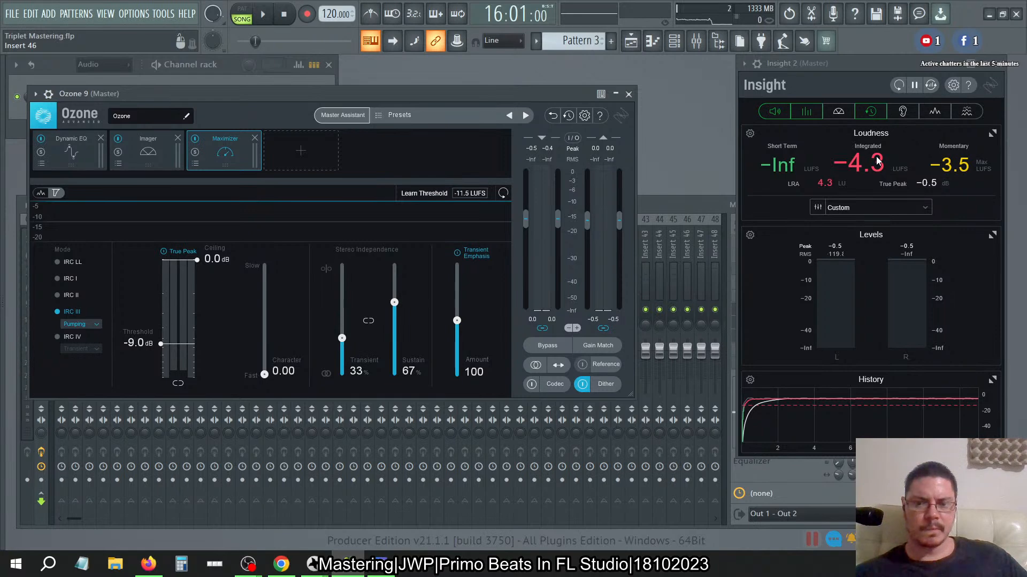
click(607, 384)
click(607, 383)
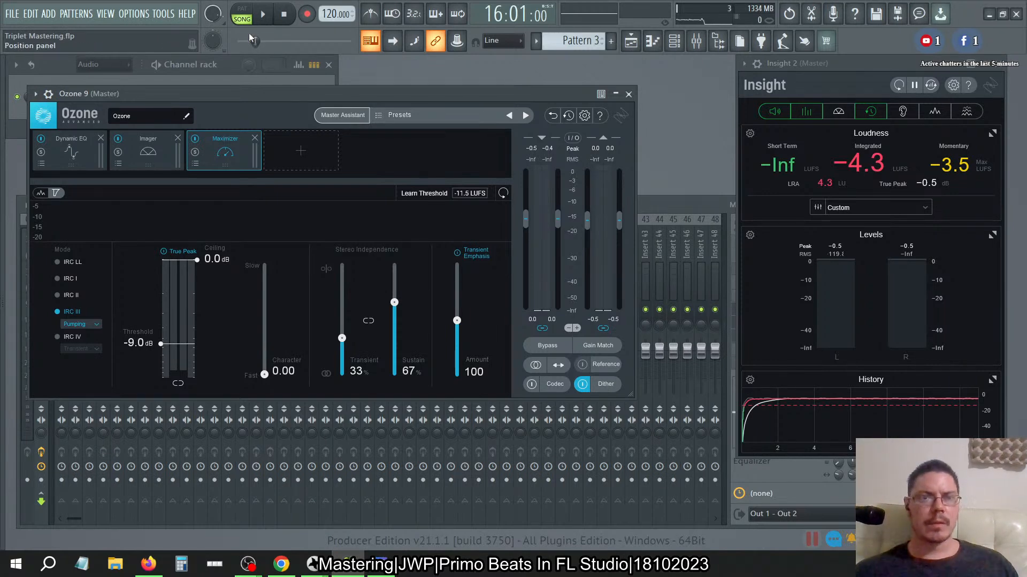
- Clear the playlist's bar 16 selection, return the playhead to the song start and bring Ozone 9 back to the front
click(630, 40)
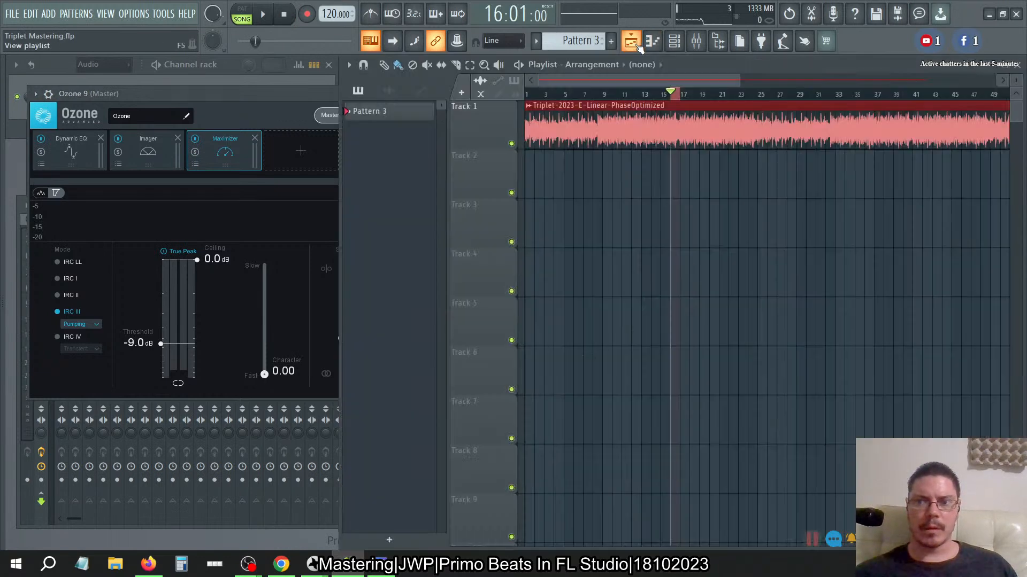
click(285, 14)
click(287, 127)
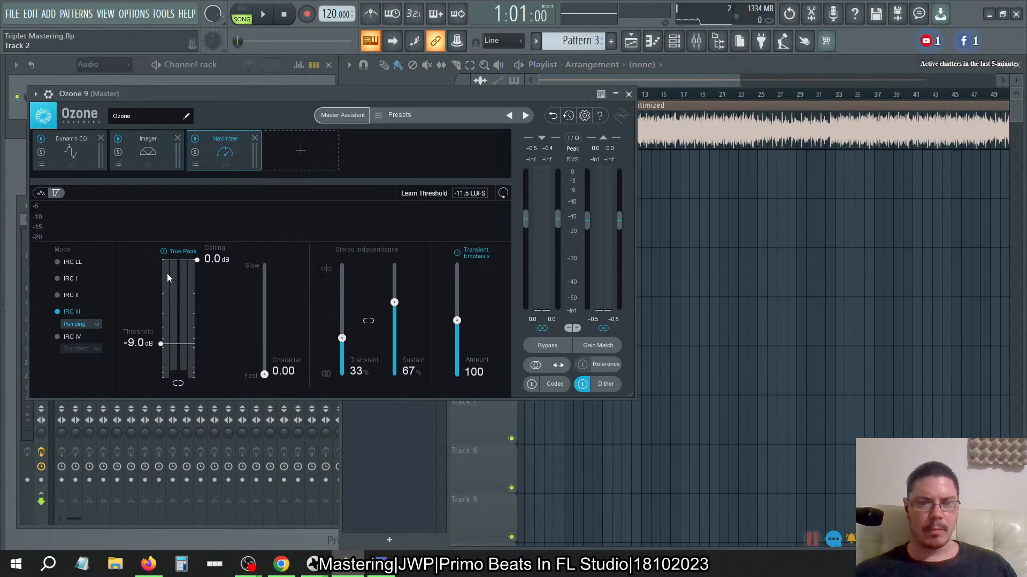
- Set the Ozone 9 output gain to 0 dB and the Maximizer ceiling to -0.5 dB
text(0)
key(Return)
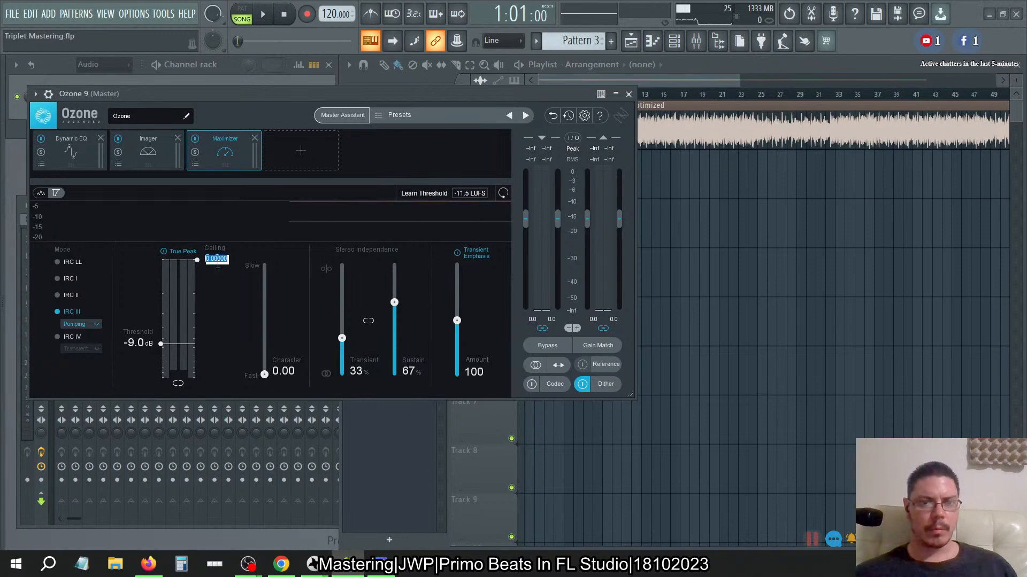
key(Return)
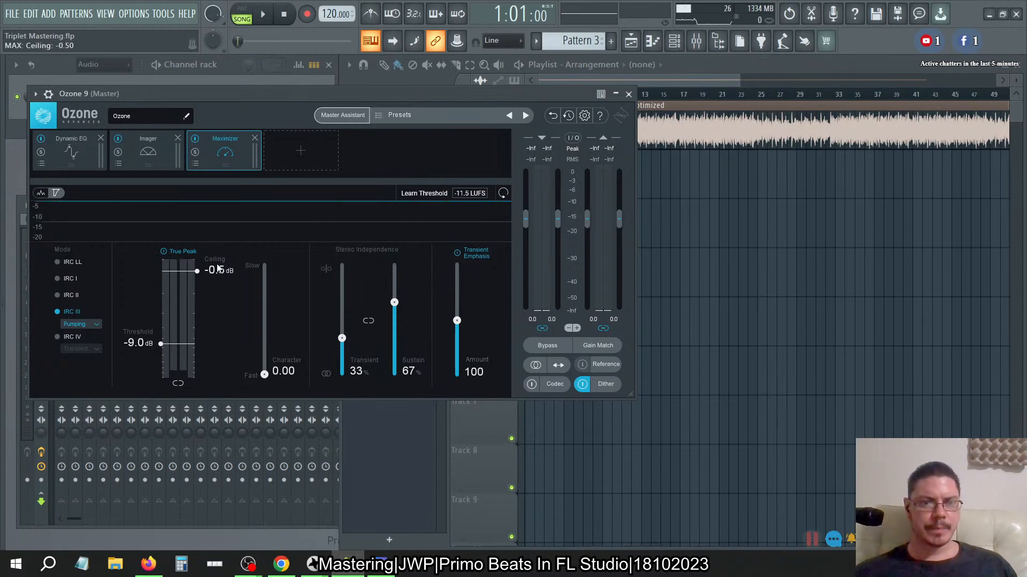
- Try a Maximizer threshold of -4.5 dB together with an Ozone 9 input gain of 4.5 dB
double_click(129, 344)
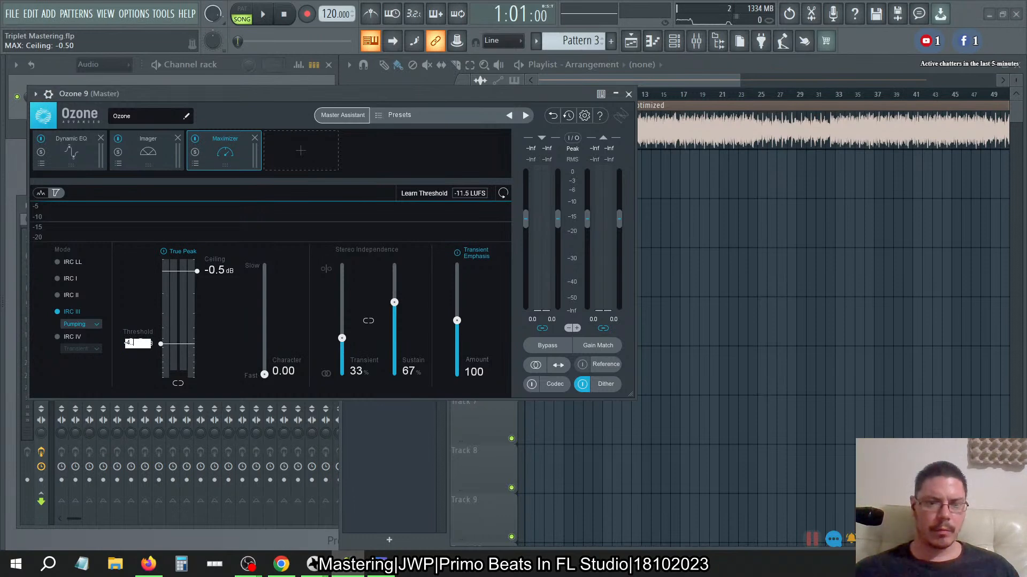
double_click(132, 340)
text(-4.5)
key(Return)
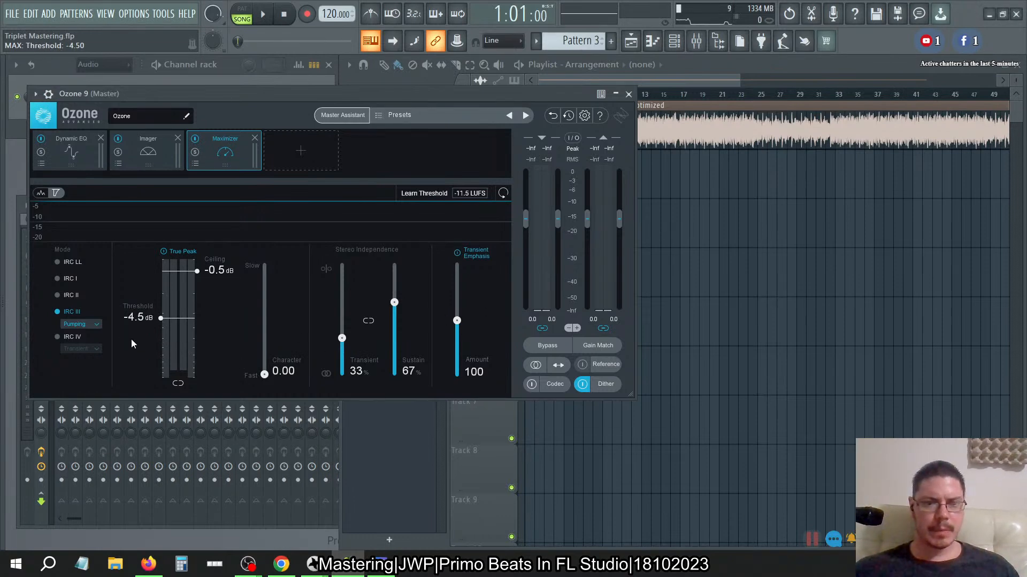
text(4.5)
key(Return)
- Play the song from the start, measure its loudness in Insight 2 from the Master mixer track and stop playback
click(262, 14)
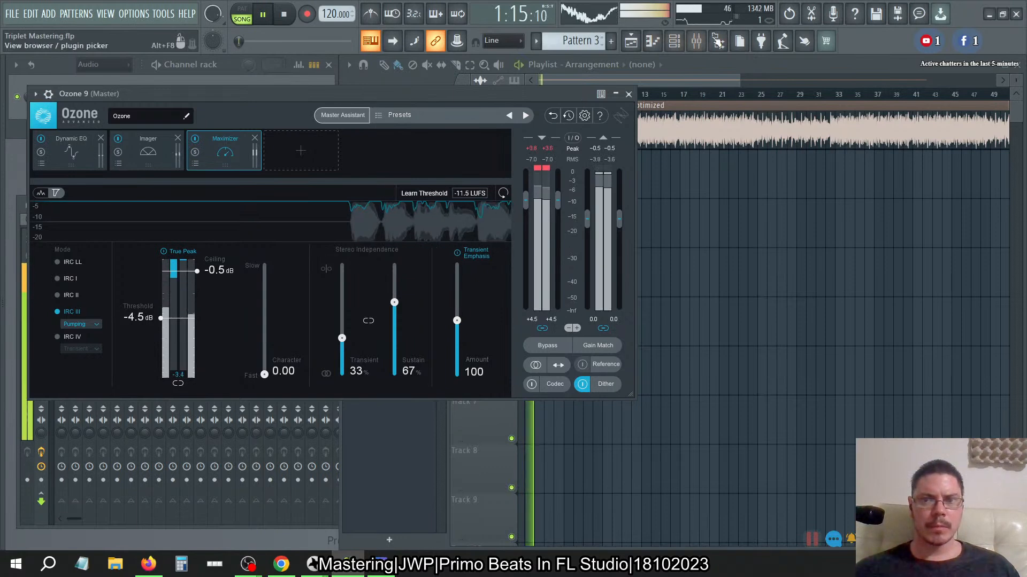
key(F9)
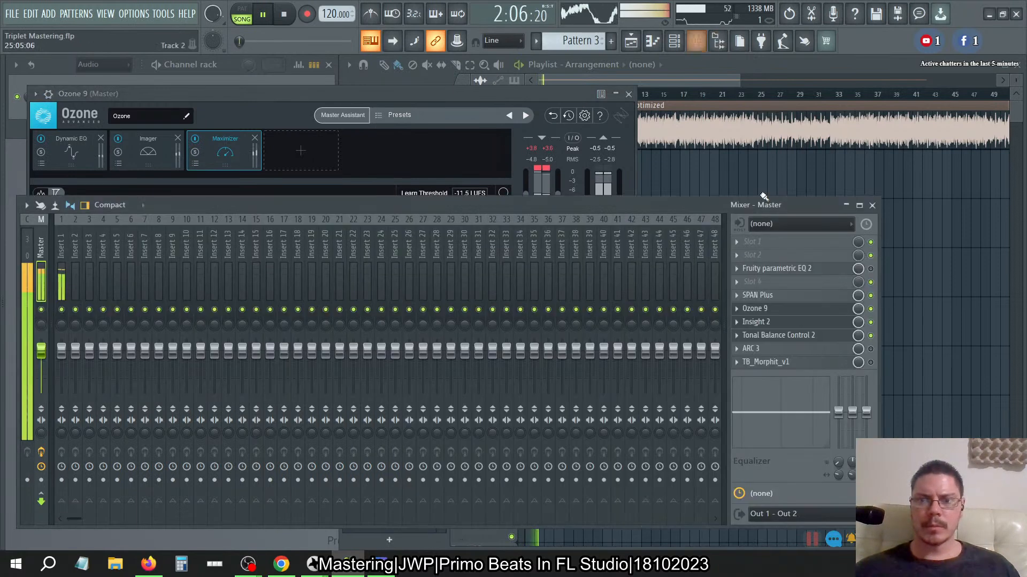
click(784, 322)
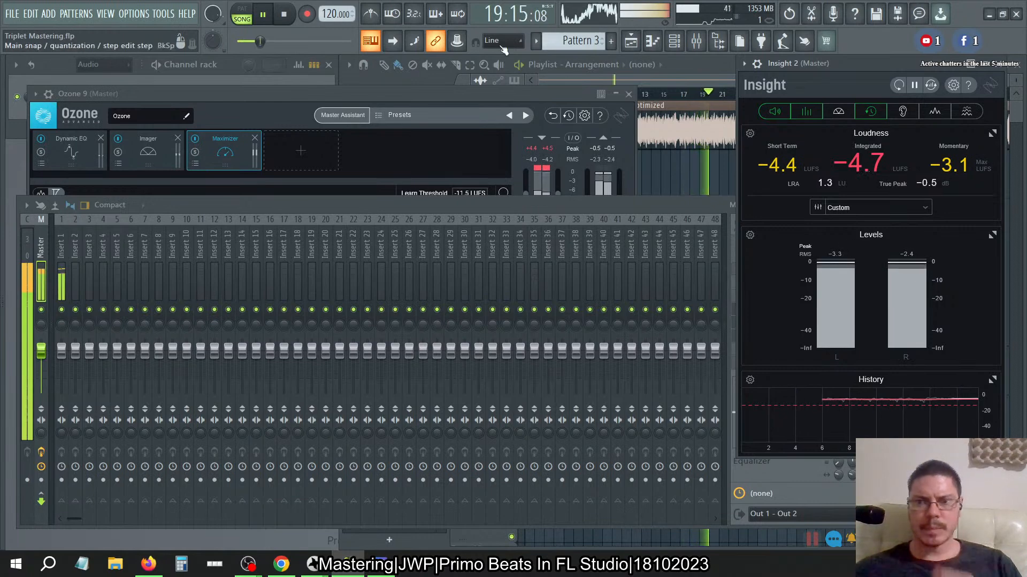
click(287, 16)
- Return the Ozone 9 input gain to 0 dB, enable Learn Threshold and measure the song with reset Insight 2 meters
click(300, 95)
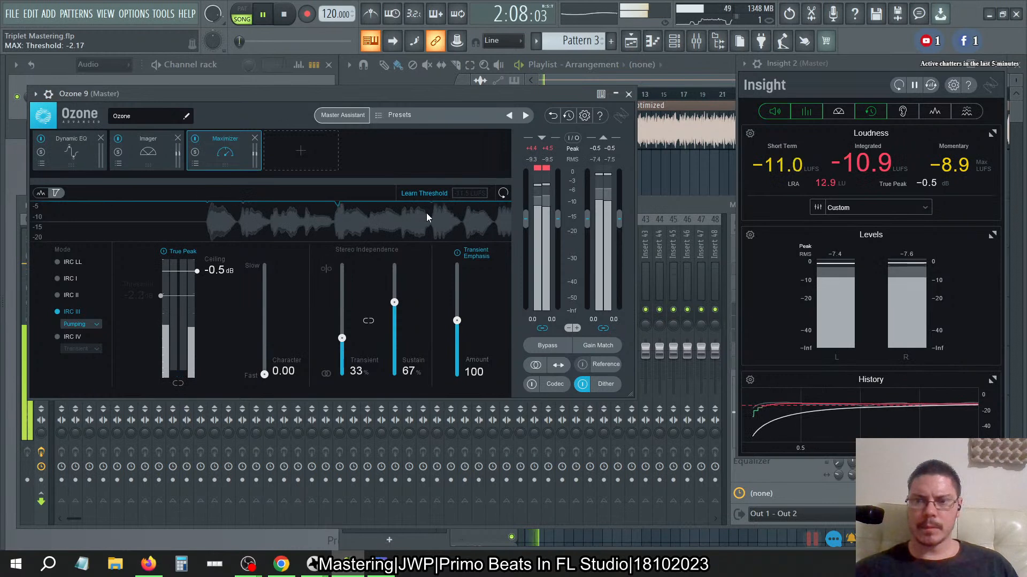
click(899, 86)
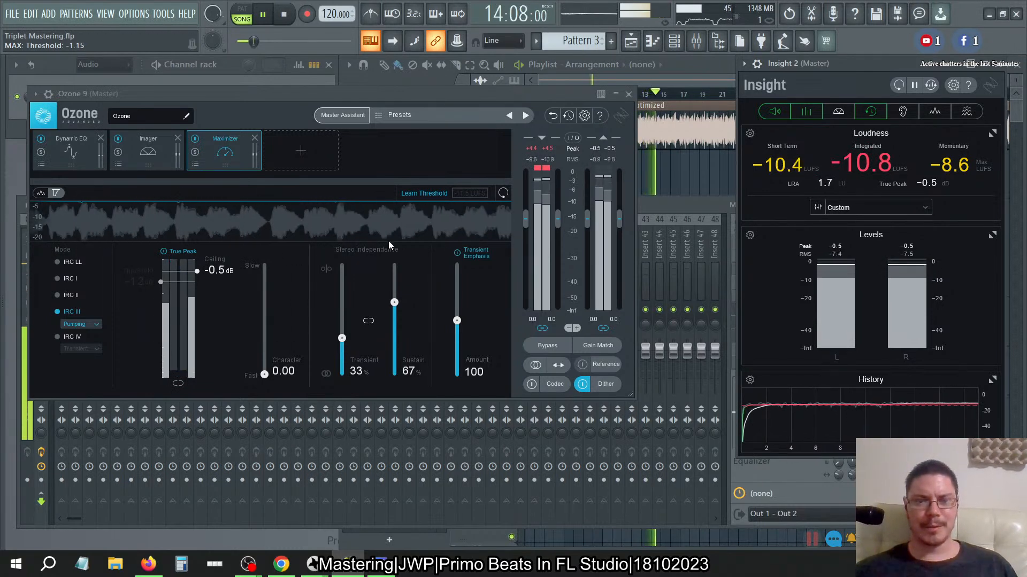
- Try an Ozone 9 input gain of 9 dB, replay the song from the start to measure it and stop playback
click(541, 319)
text(9)
key(Return)
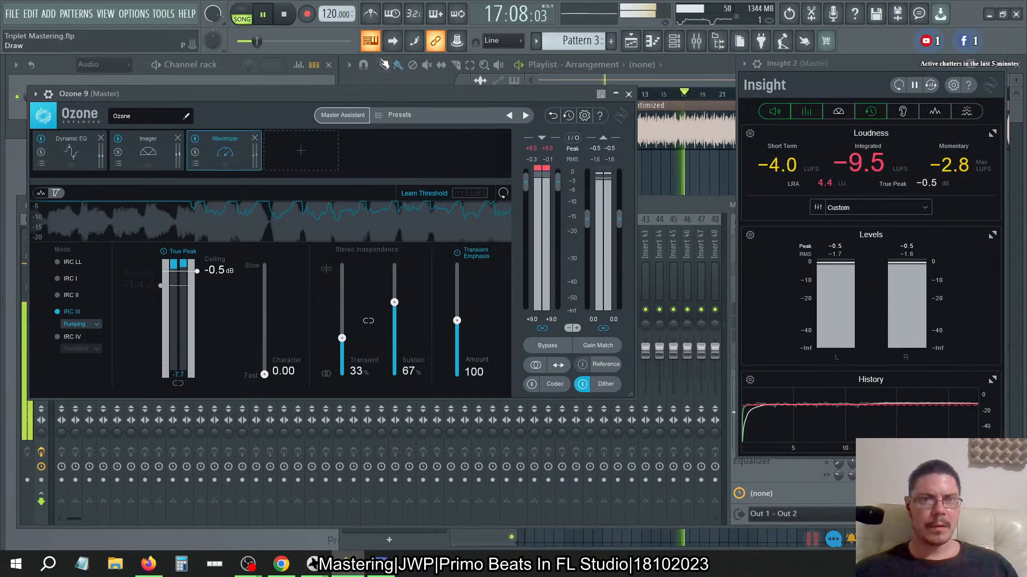
click(285, 15)
key(space)
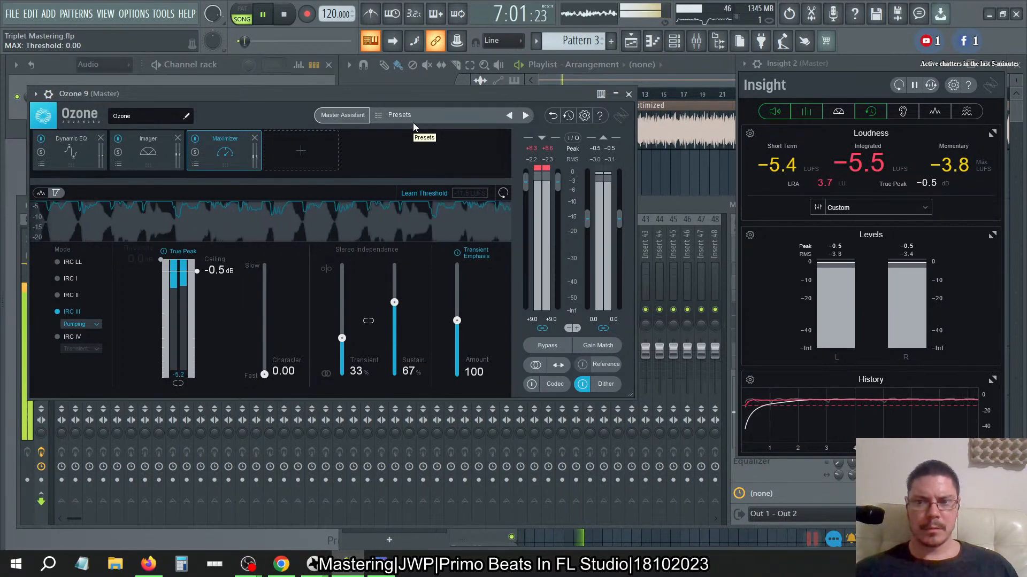
click(292, 13)
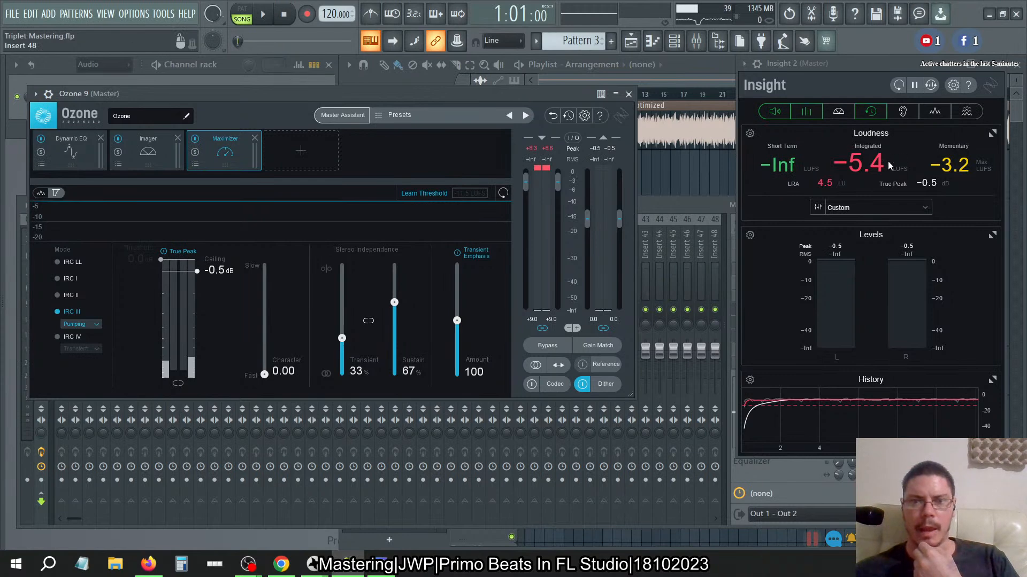
- Set the Ozone 9 input gain to -4.5 dB with Learn Threshold off and select bar 16 in the playlist for looping
click(428, 194)
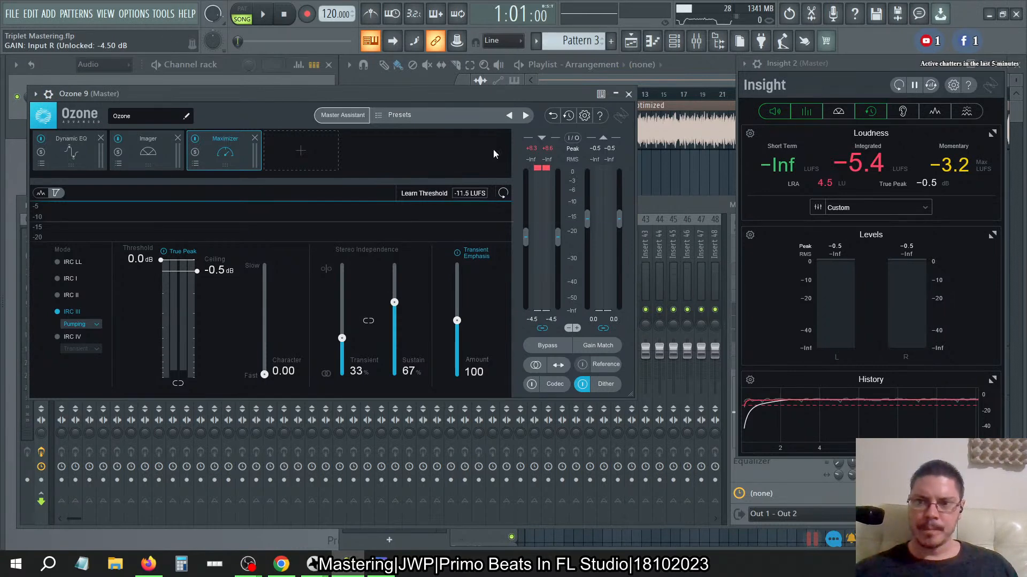
click(723, 79)
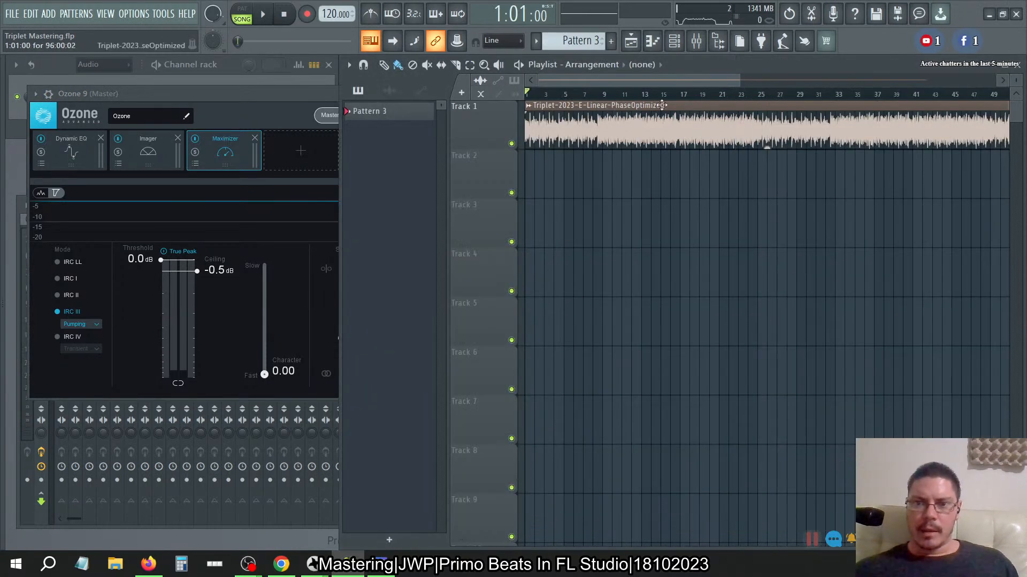
drag(677, 97, 683, 98)
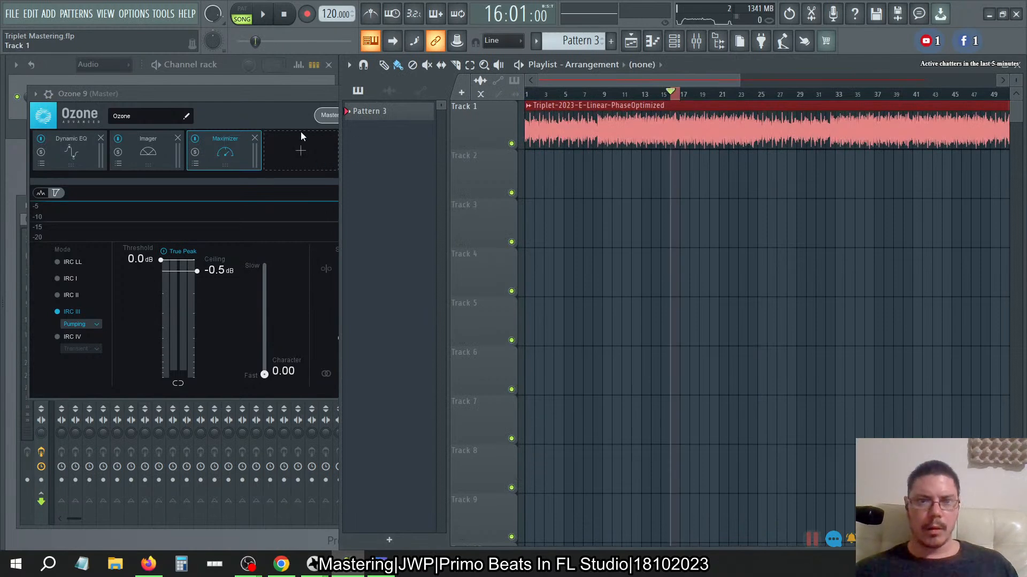
- Enable Learn Threshold in Ozone 9, play the bar 16 loop and show Insight 2 with the mixer closed
click(302, 138)
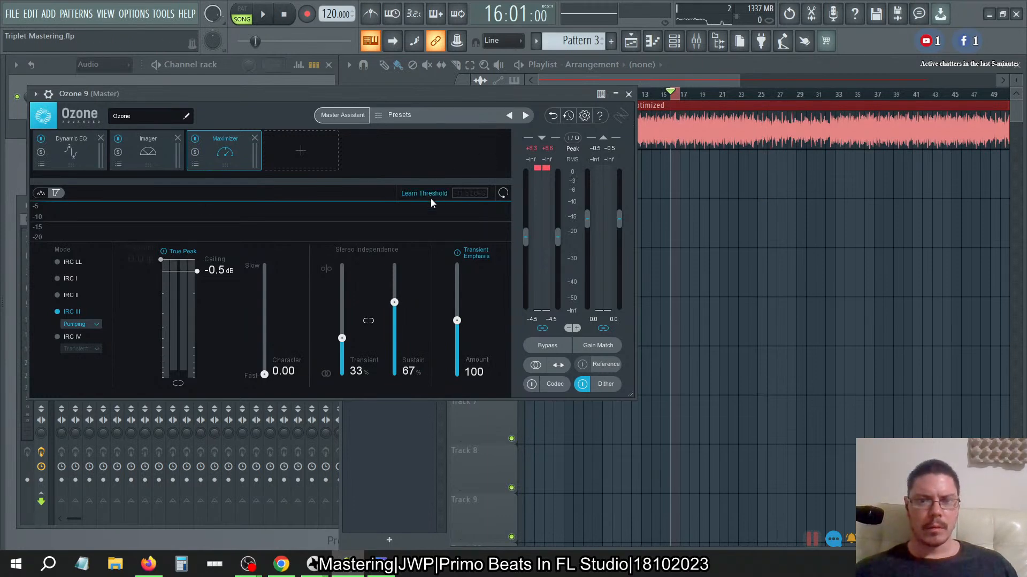
key(space)
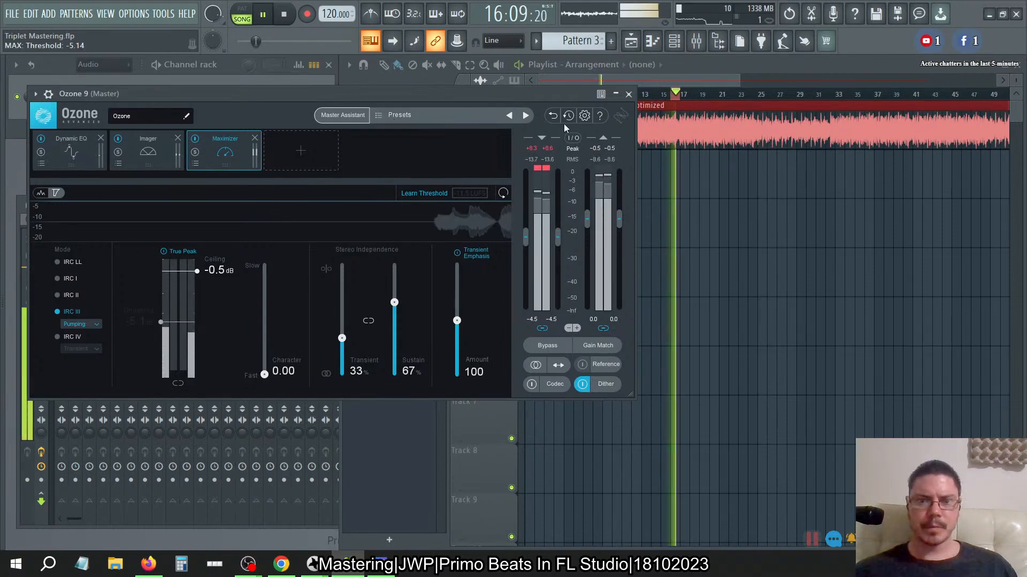
click(696, 41)
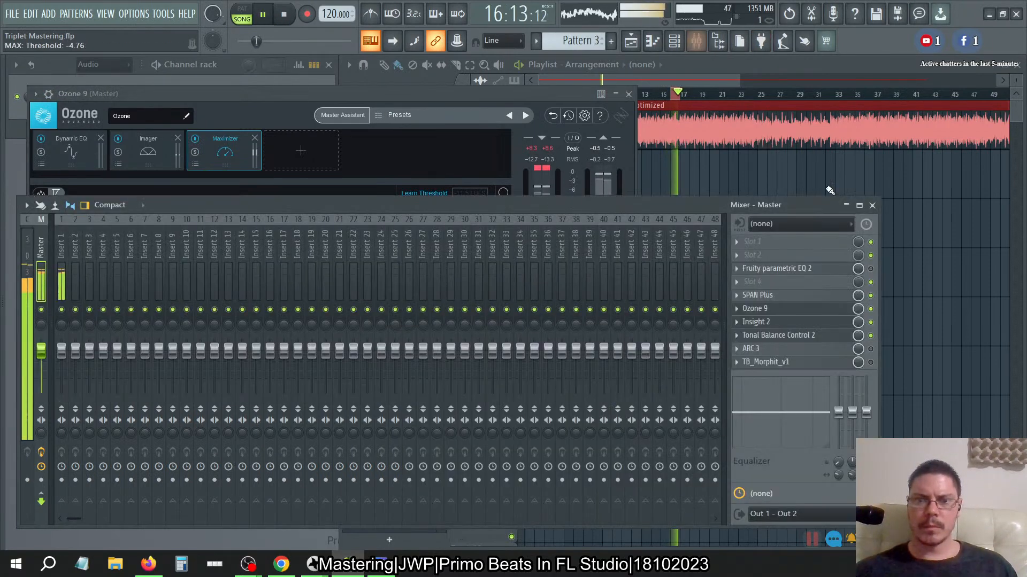
click(778, 326)
drag(691, 209, 355, 269)
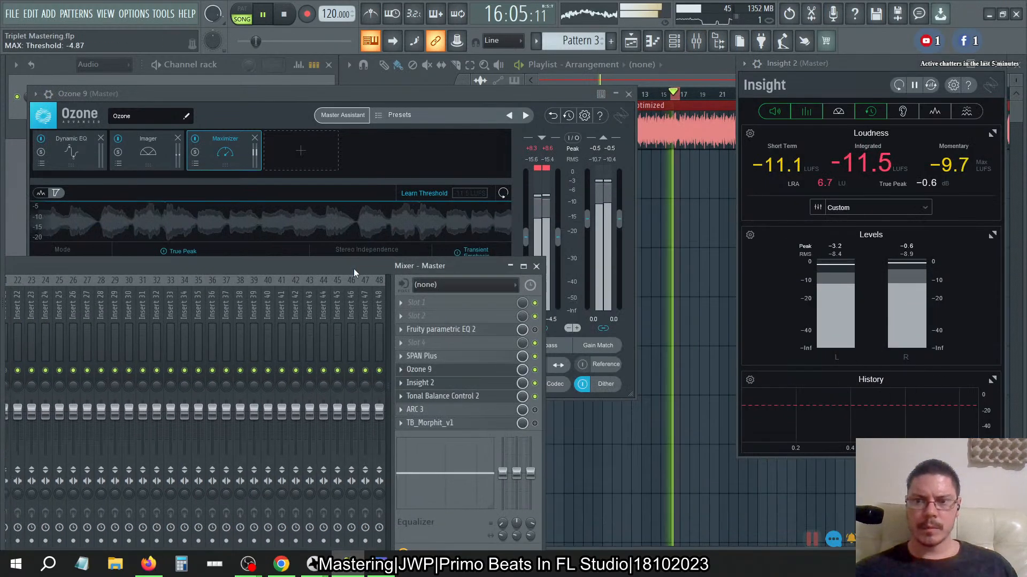
click(537, 266)
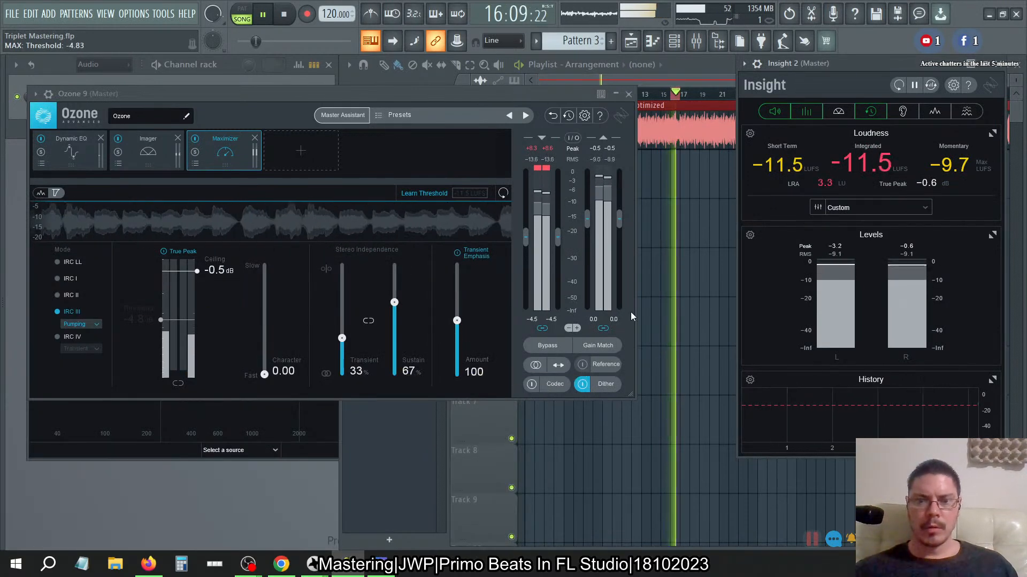
- Set the Ozone 9 input gain to 0 dB and reset the Insight 2 meters while the loop plays
double_click(527, 320)
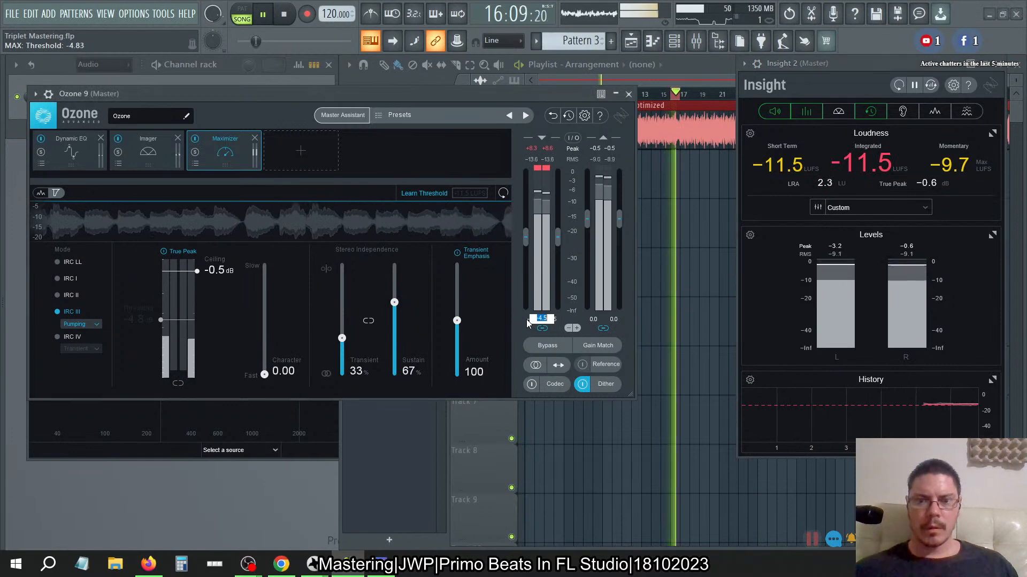
text(0)
key(Return)
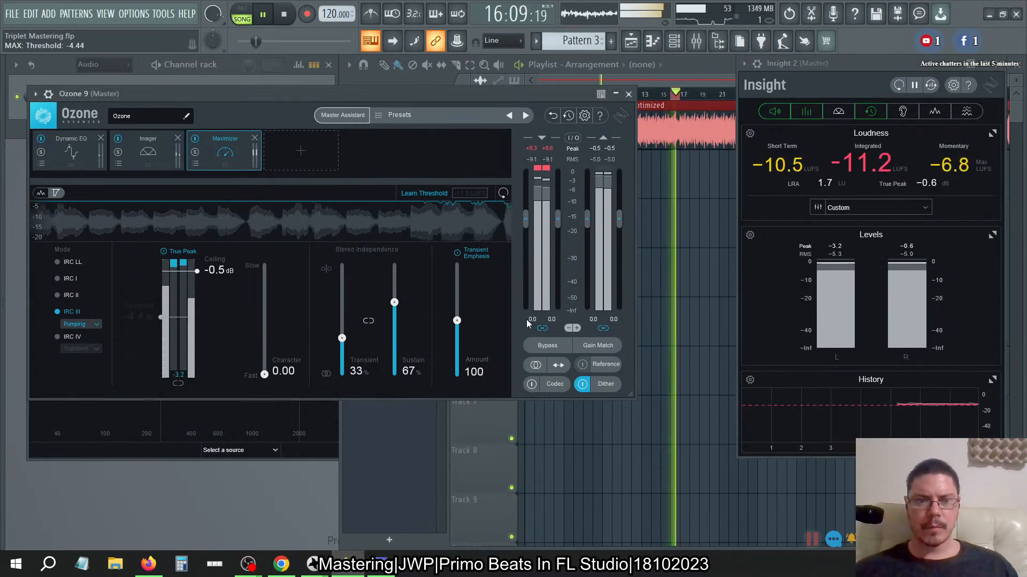
click(899, 85)
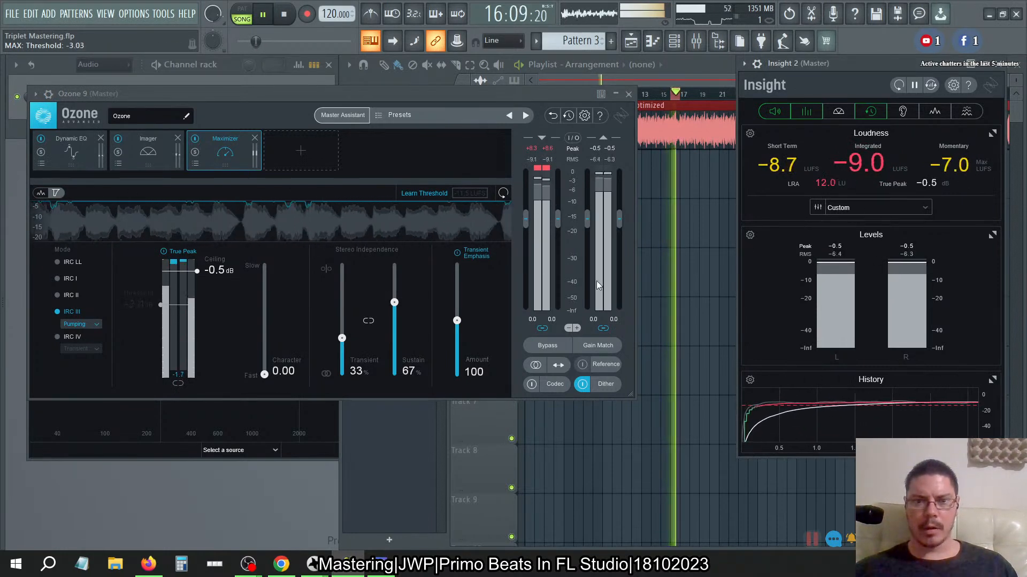
- Try Ozone 9 input gains of 4.5 dB and 3 dB on the looped section while watching Insight 2
double_click(529, 317)
text(4.5)
key(Return)
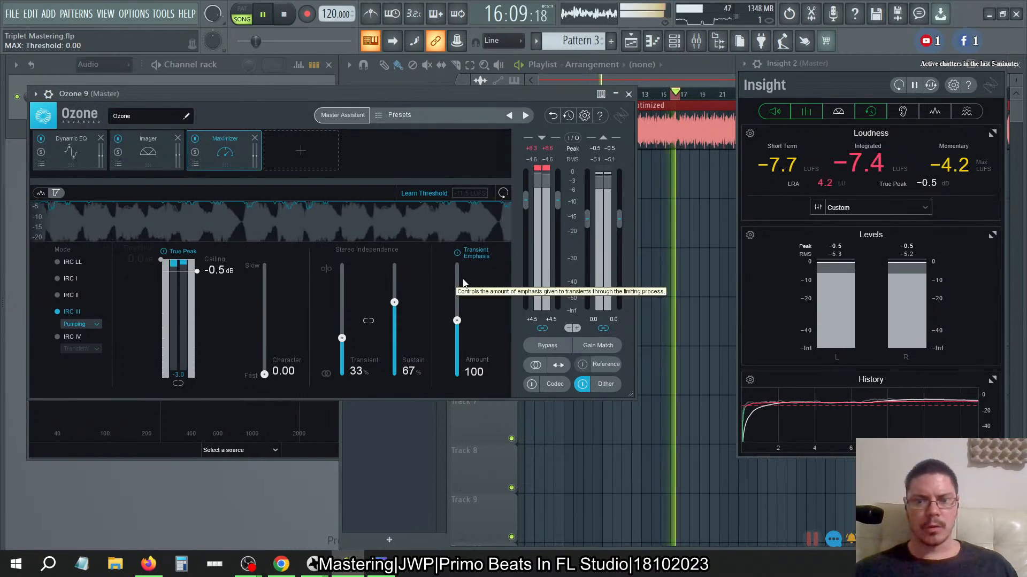
click(532, 320)
text(3)
key(Return)
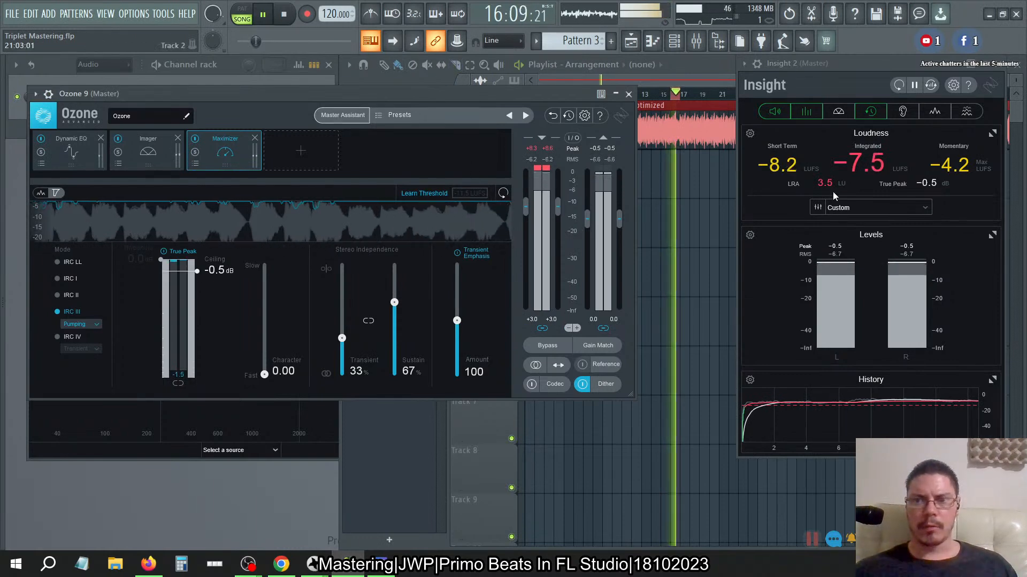
- Reset the Maximizer threshold, relearn it with Learn Threshold and try an input gain of 1.5 dB
click(400, 196)
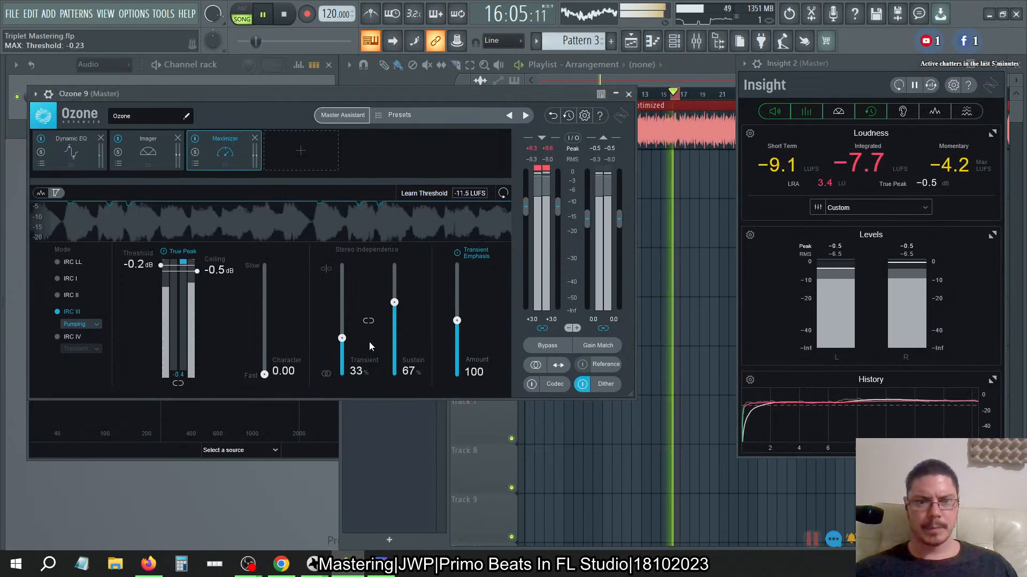
double_click(160, 264)
click(410, 195)
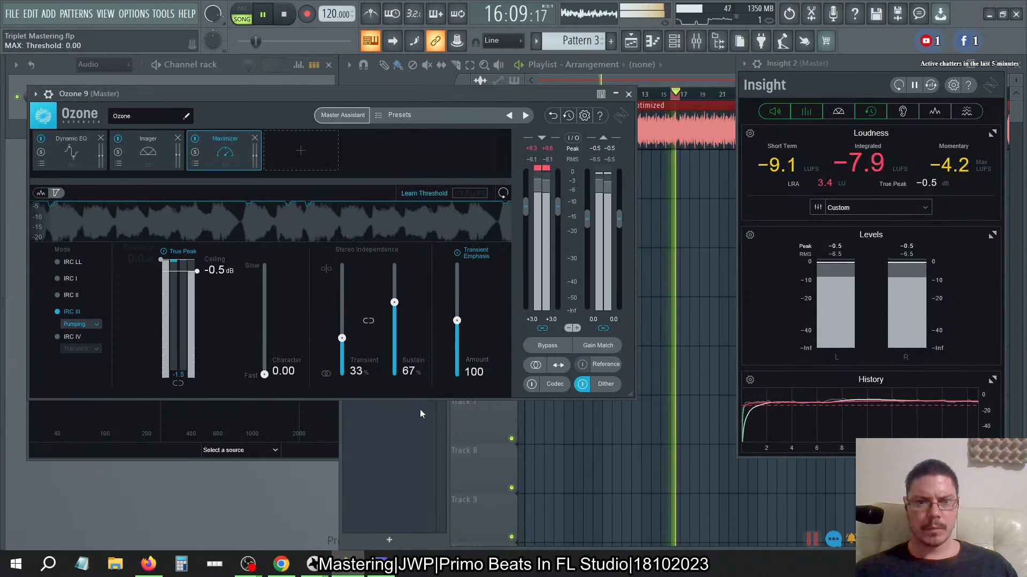
double_click(532, 319)
text(1.5)
key(Return)
- Try a manual Maximizer threshold of -1.4 dB and turn Learn Threshold back on
click(425, 191)
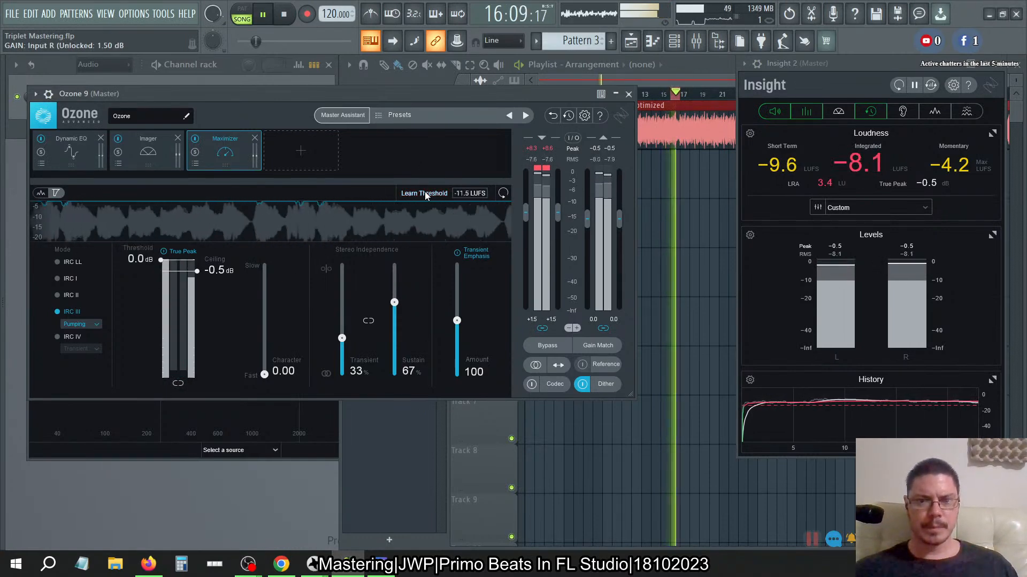
drag(154, 266, 155, 286)
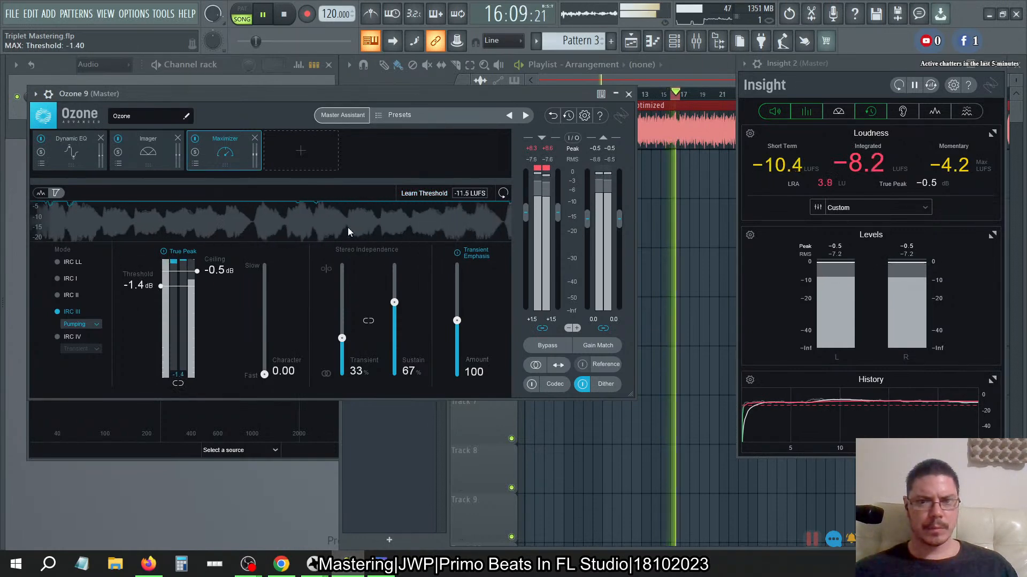
click(423, 193)
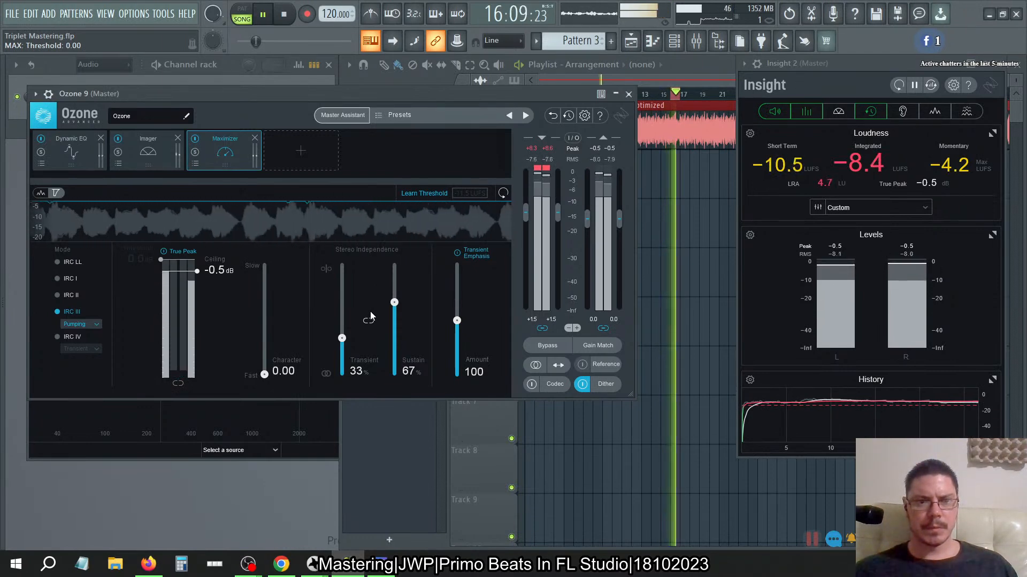
- Return the Ozone 9 input gain to 0 dB and restart the bar 16 loop to re-measure its loudness
double_click(532, 316)
text(0)
key(Return)
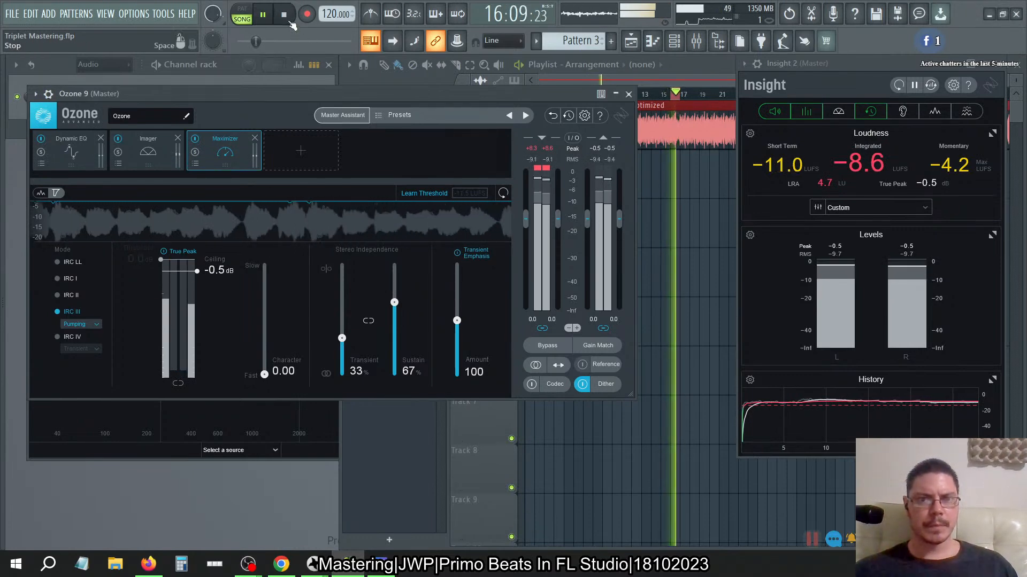
key(space)
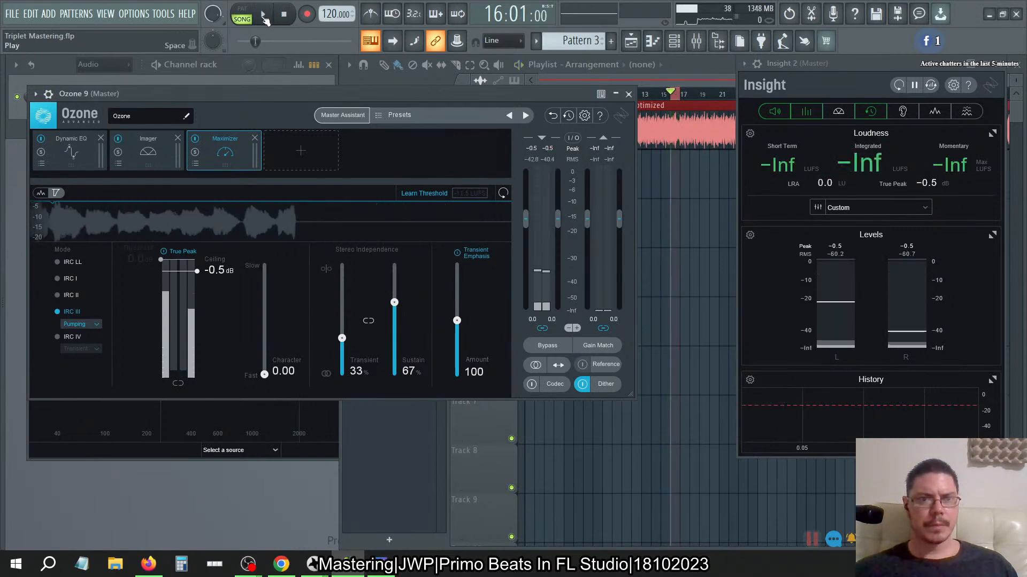
click(263, 16)
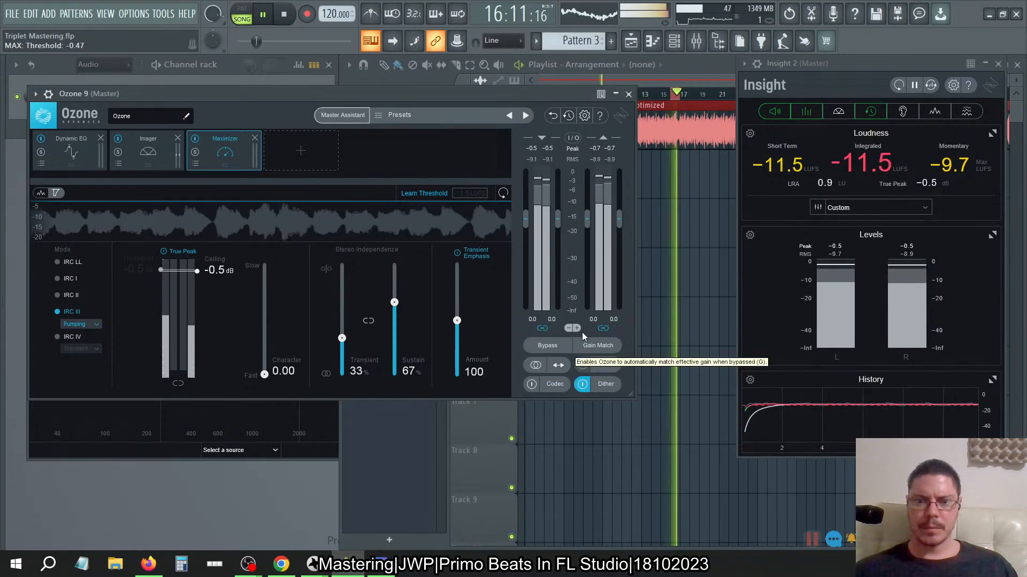
- Set the Ozone 9 input gain to 0.5 dB and restart the loop for a fresh loudness measurement
double_click(551, 319)
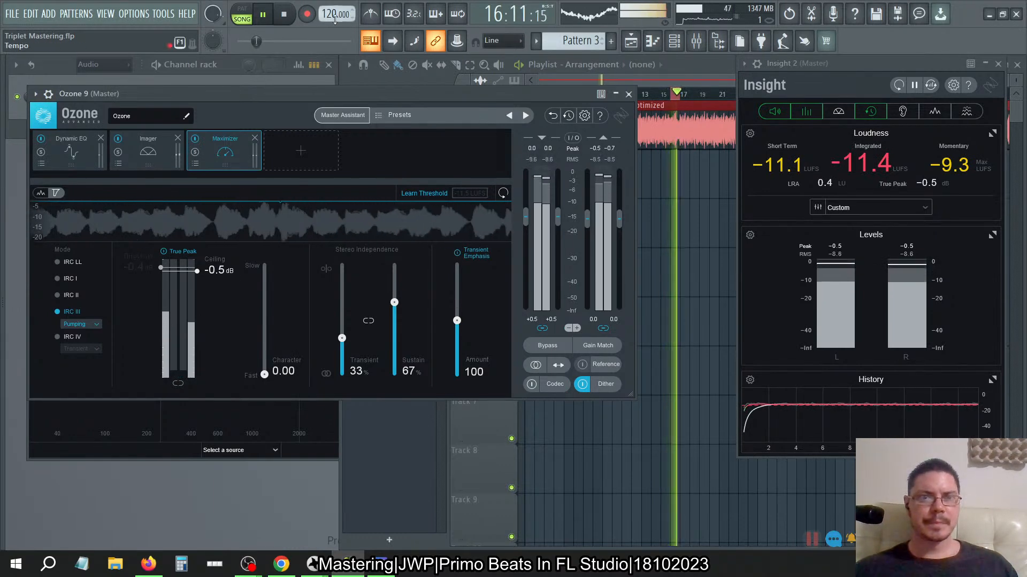
click(264, 15)
click(265, 15)
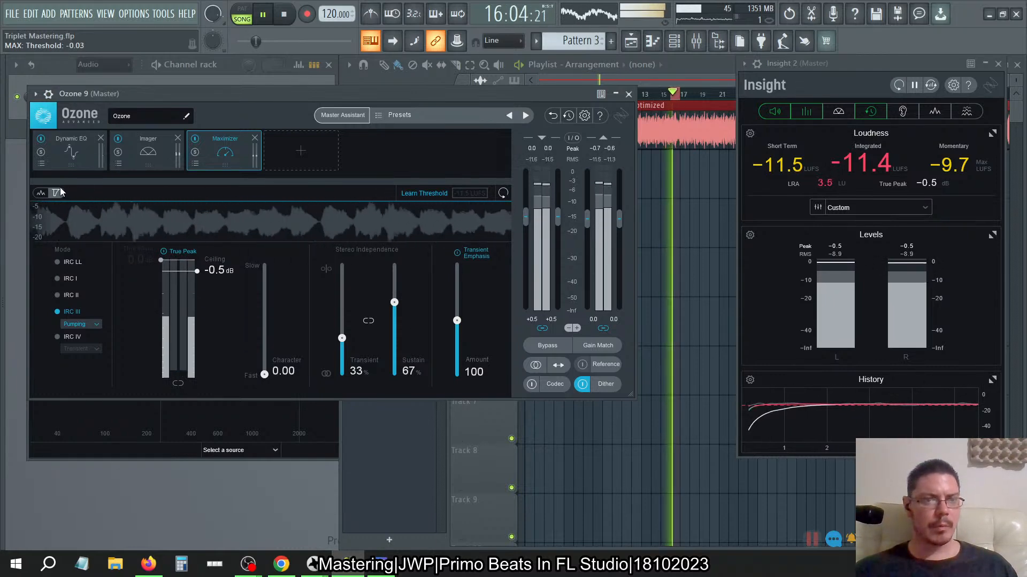
- Turn off Learn Threshold in the Maximizer and compare its spectrum view with its gain reduction trace
click(41, 194)
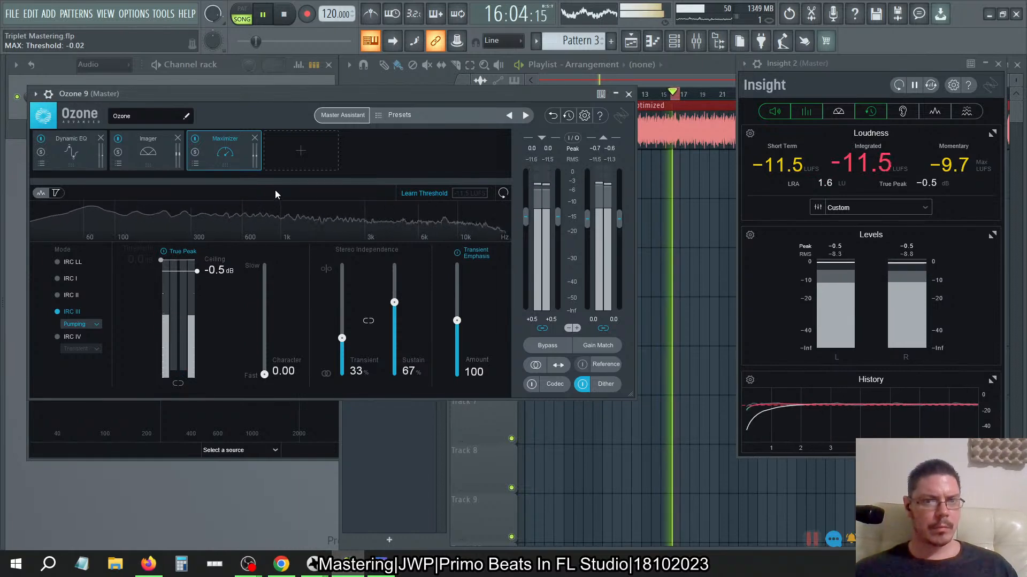
click(430, 193)
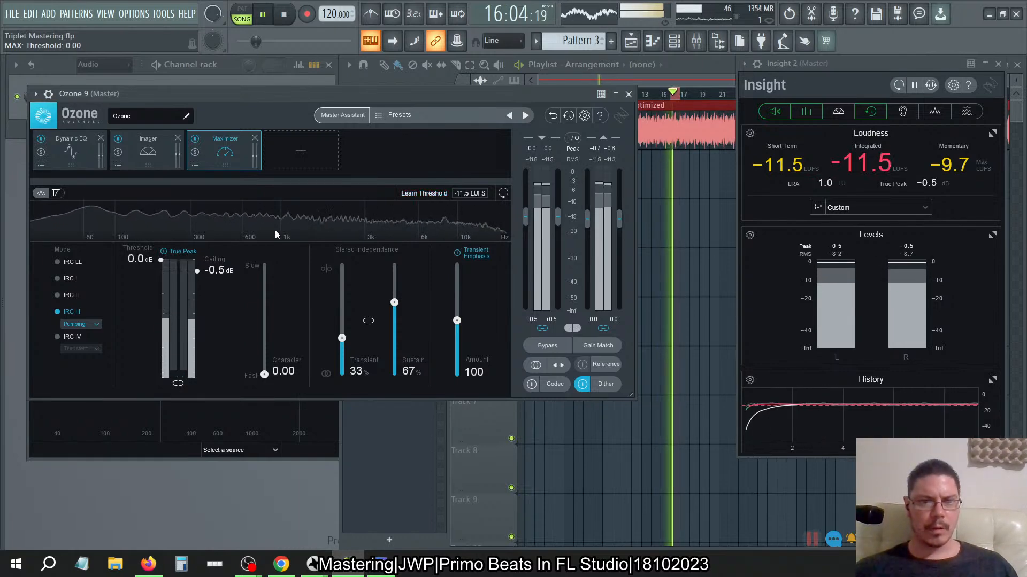
click(56, 193)
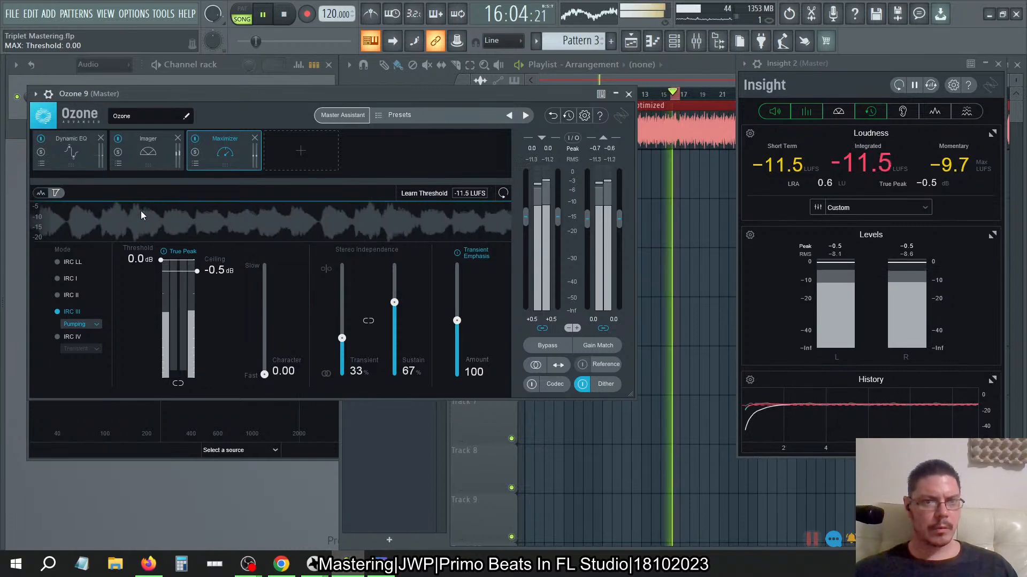
click(40, 193)
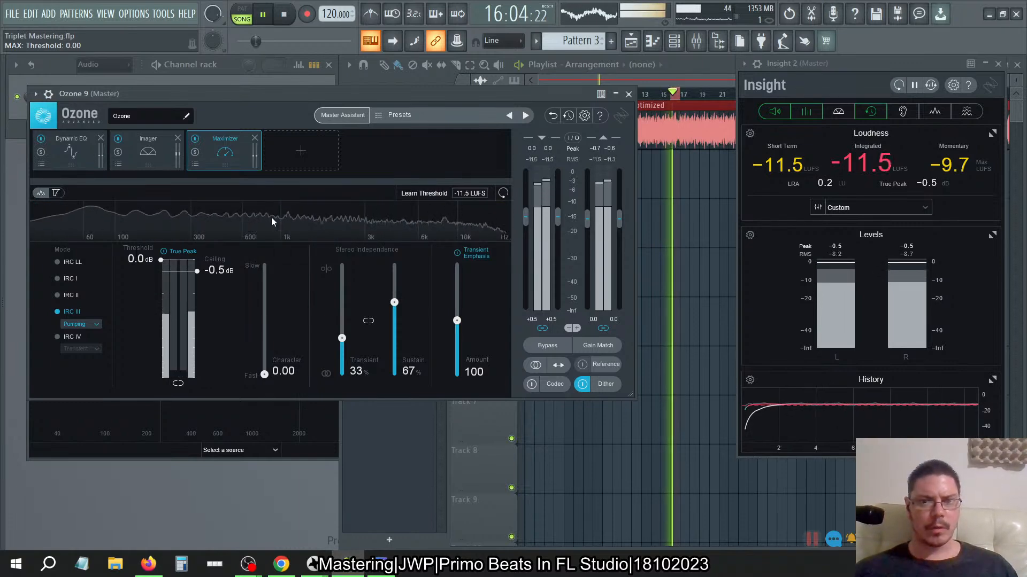
click(56, 193)
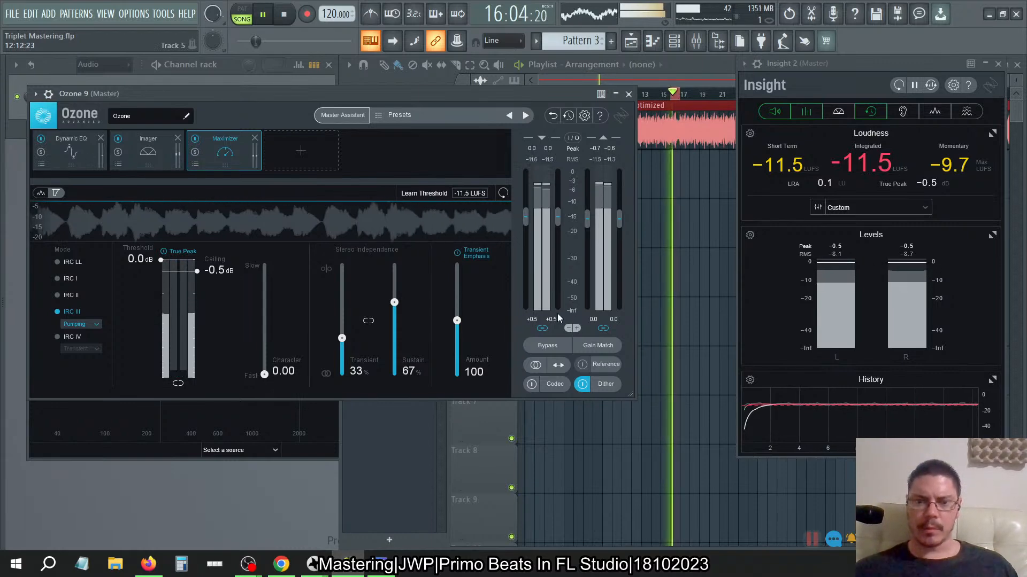
- Try an Ozone 9 input gain of 3 dB and reset Insight 2 to measure the loop's loudness
double_click(533, 320)
text(3)
key(Return)
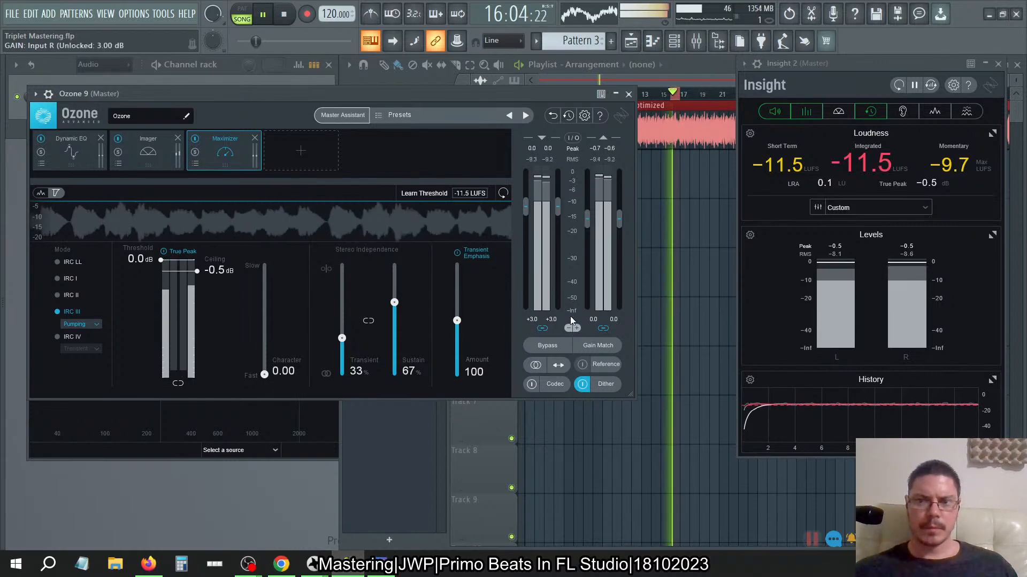
click(898, 85)
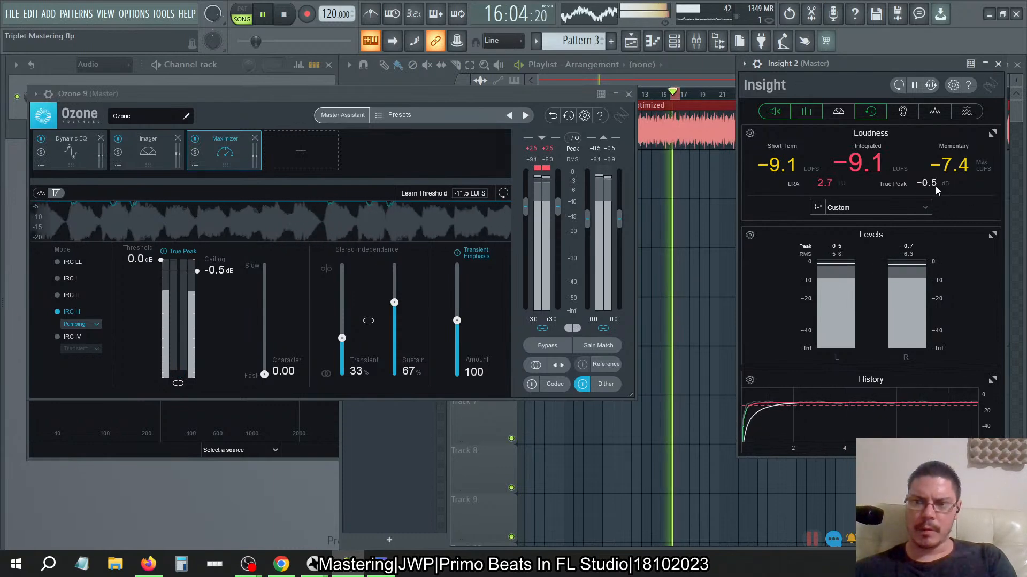
- Try an Ozone 9 input gain of 2 dB and reset the Insight 2 loudness measurement
double_click(554, 319)
text(2)
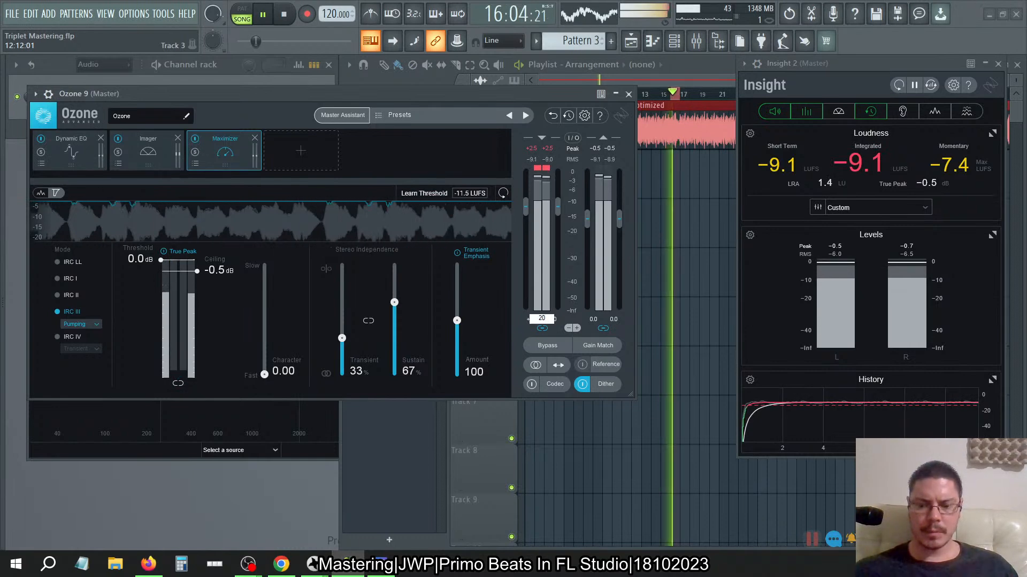
key(Return)
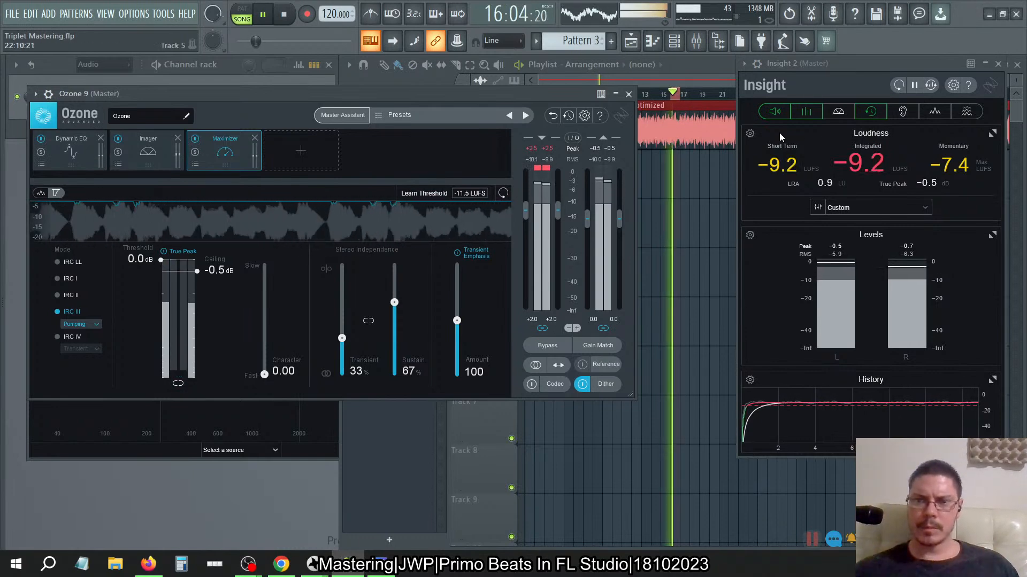
click(900, 86)
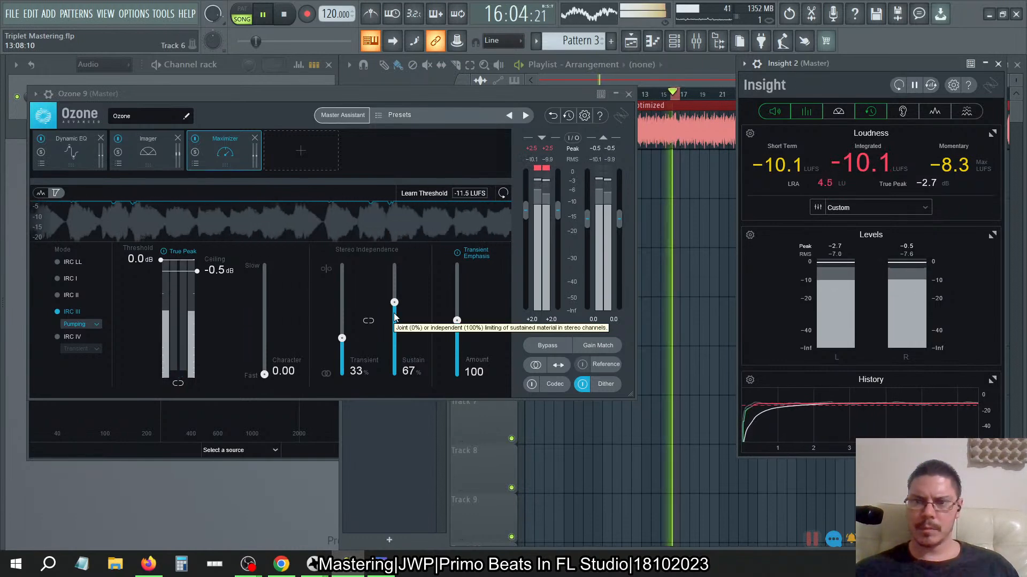
- Try Ozone 9 input gains of 1 dB and 0.5 dB, restarting the Insight 2 measurement at the lower setting
double_click(548, 320)
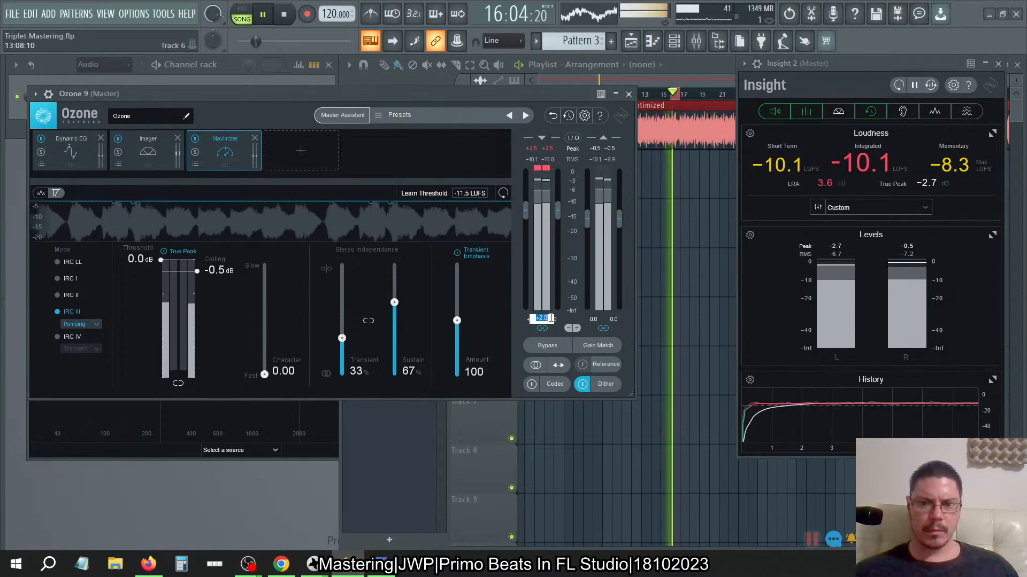
text(1)
key(Return)
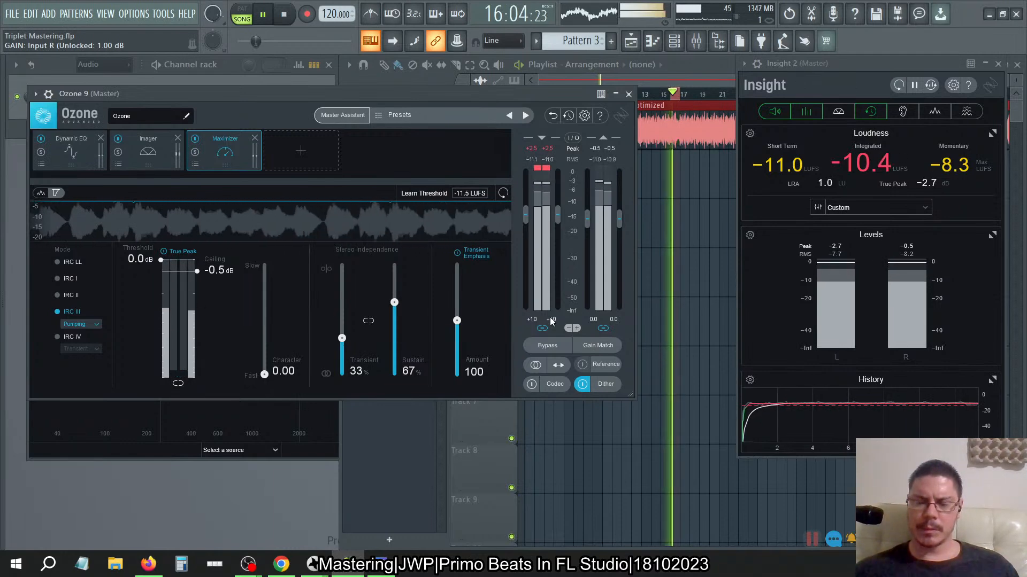
double_click(551, 320)
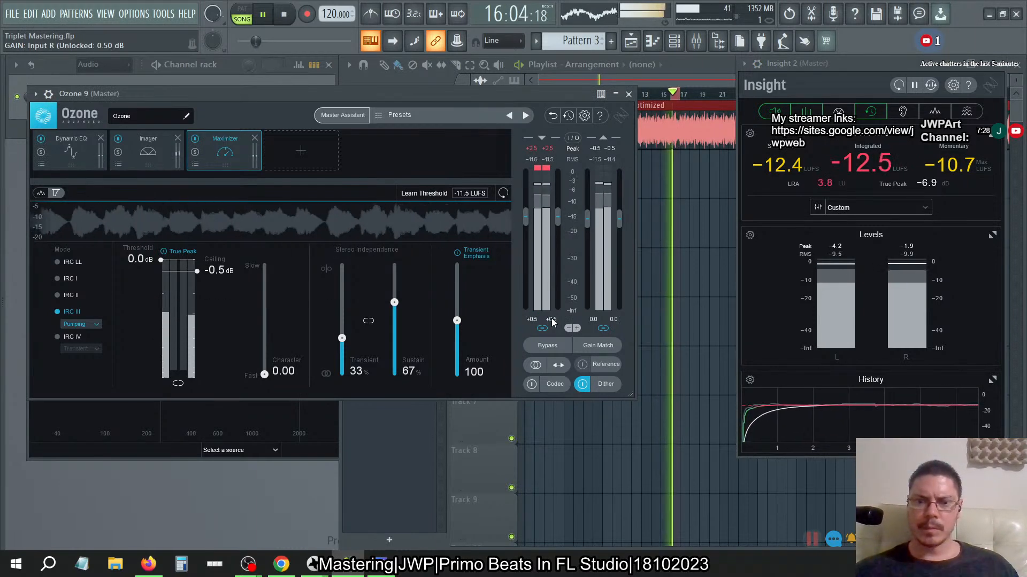
click(899, 85)
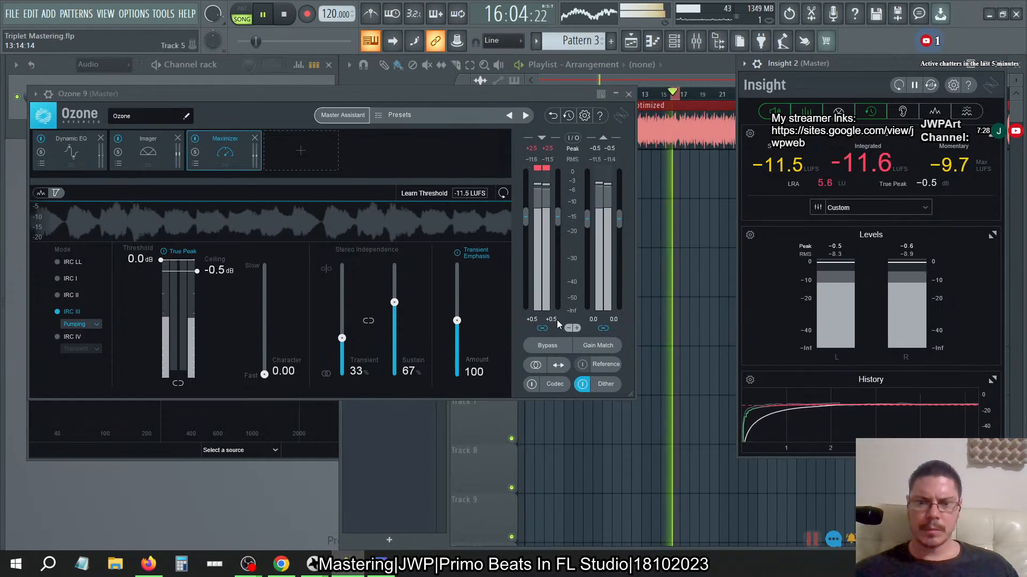
- Try a Maximizer ceiling of 0.0 dB with Ozone 9 input gains of 1 dB and 1.5 dB
text(1)
key(Return)
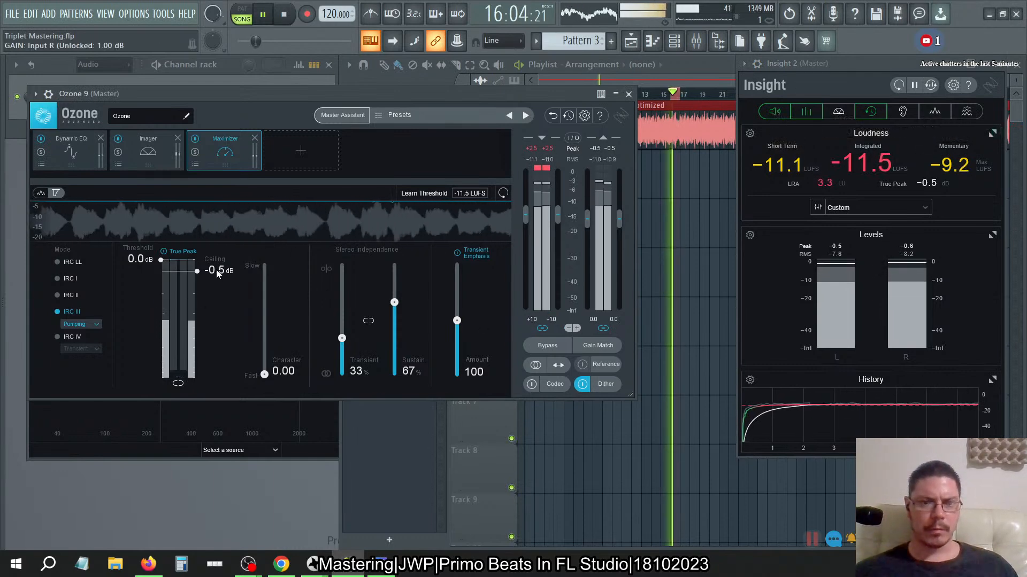
drag(216, 273, 218, 259)
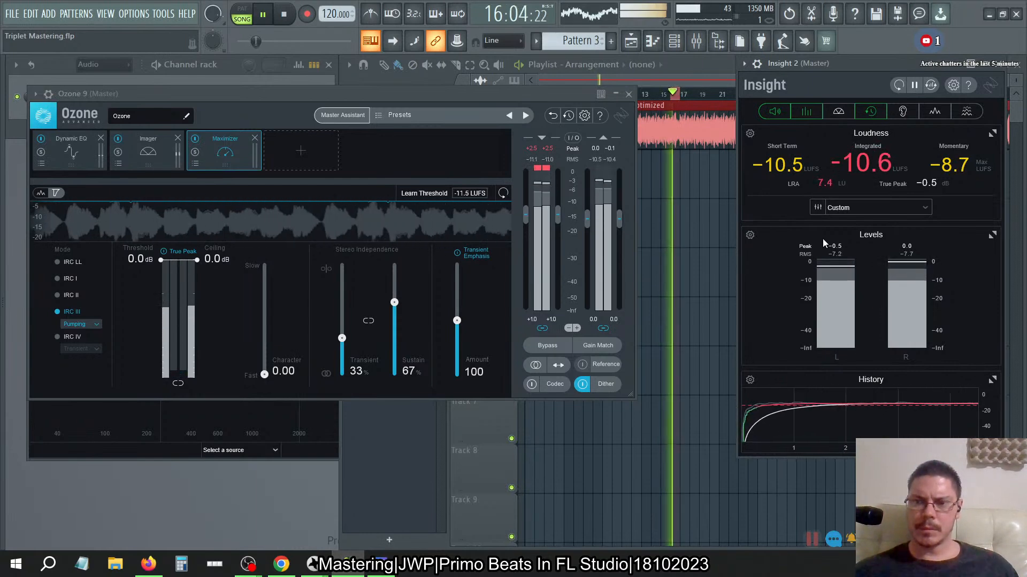
scroll(553, 320, up, 5)
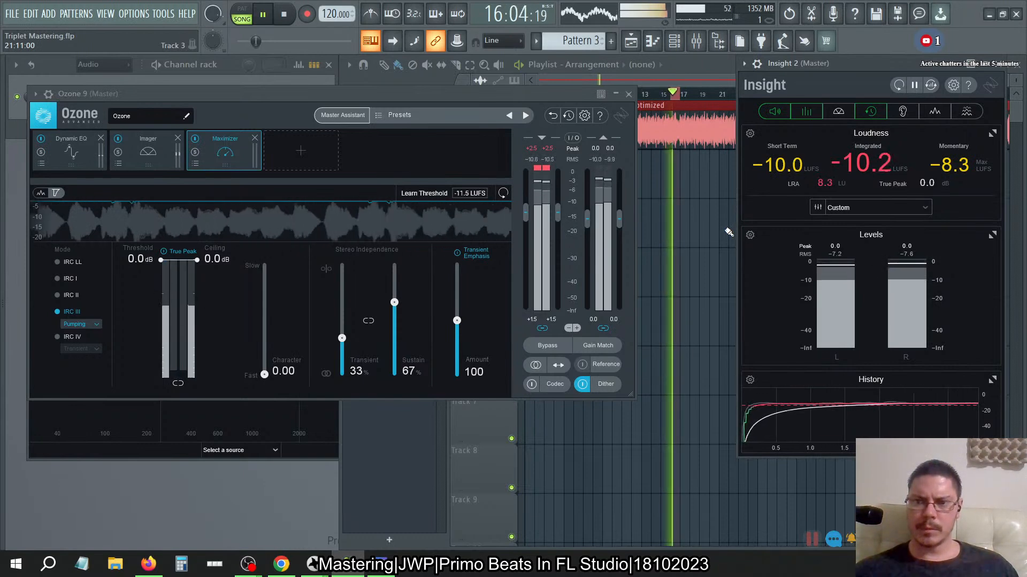
- Try an input gain of 0.5 dB with an output gain of -0.5 dB and restart the Insight 2 measurement
double_click(553, 319)
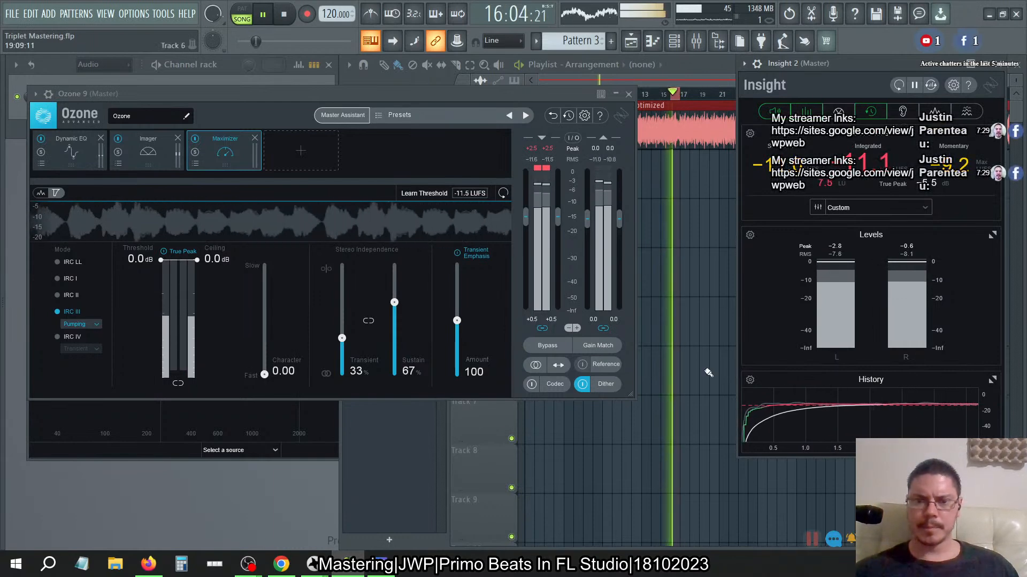
scroll(617, 319, down, 1)
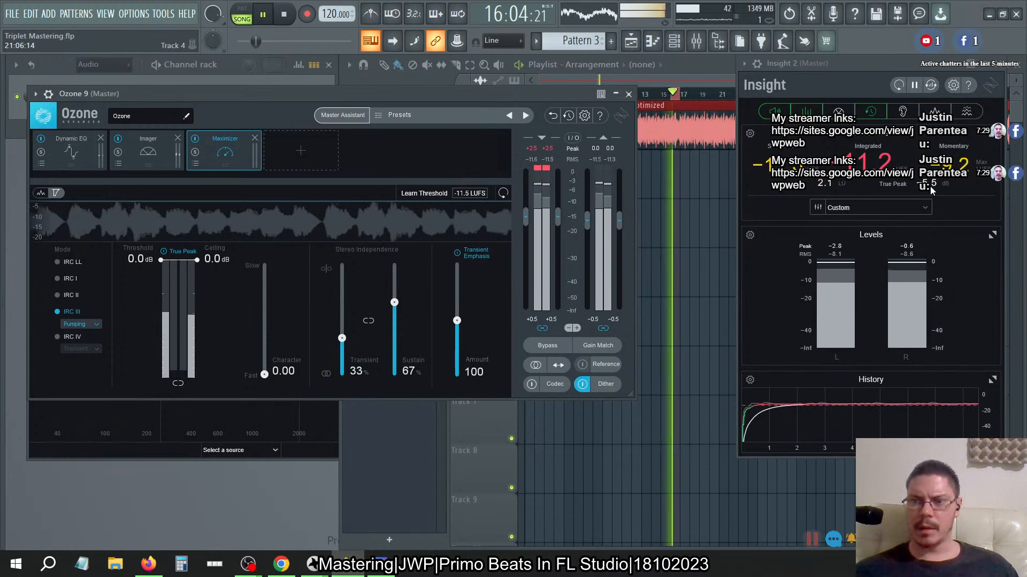
click(898, 86)
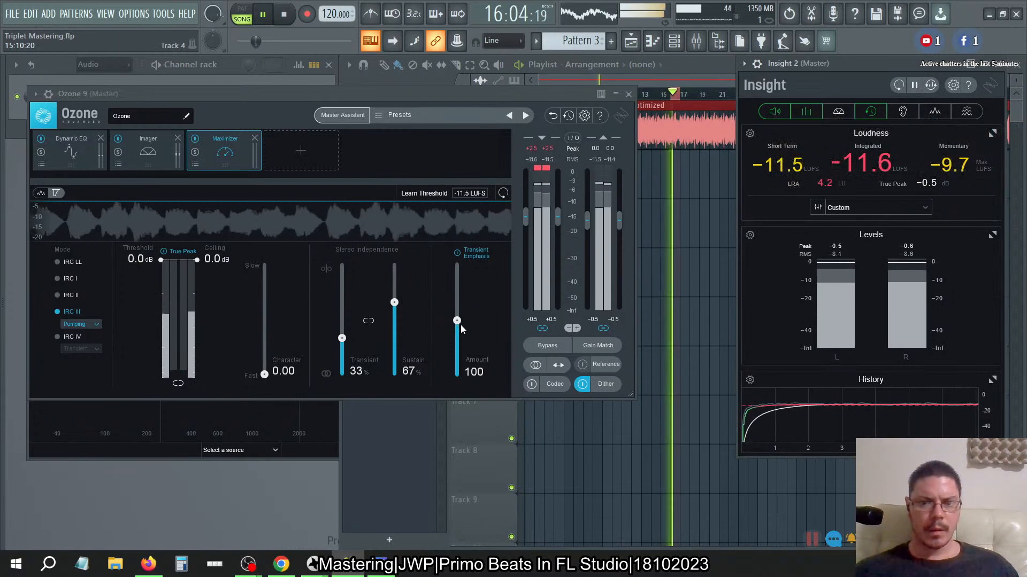
- Try a Maximizer transient emphasis of 131 with stereo independence at 65% transient and 0% sustain
drag(457, 321, 503, 573)
mouse_move(458, 304)
mouse_down()
mouse_move(458, 257)
mouse_move(486, 374)
mouse_move(475, 303)
mouse_up()
drag(342, 338, 342, 265)
drag(394, 332, 394, 376)
drag(342, 267, 361, 553)
drag(343, 374, 342, 304)
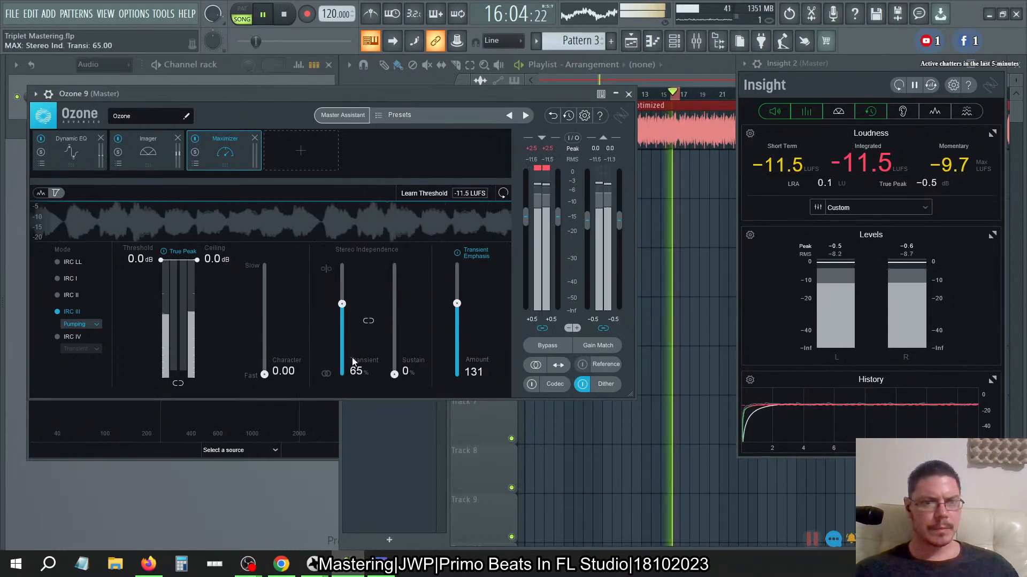
- Stop playback and set the Maximizer threshold to -9 dB, stereo independence to 33.33% transient and 66.67% sustain, and transient emphasis to 100
key(space)
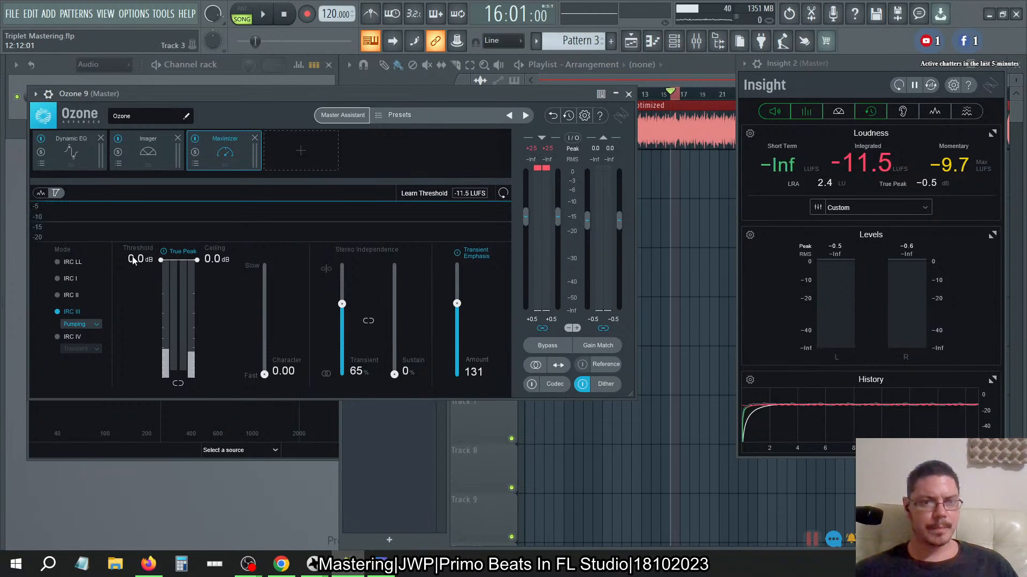
key(Return)
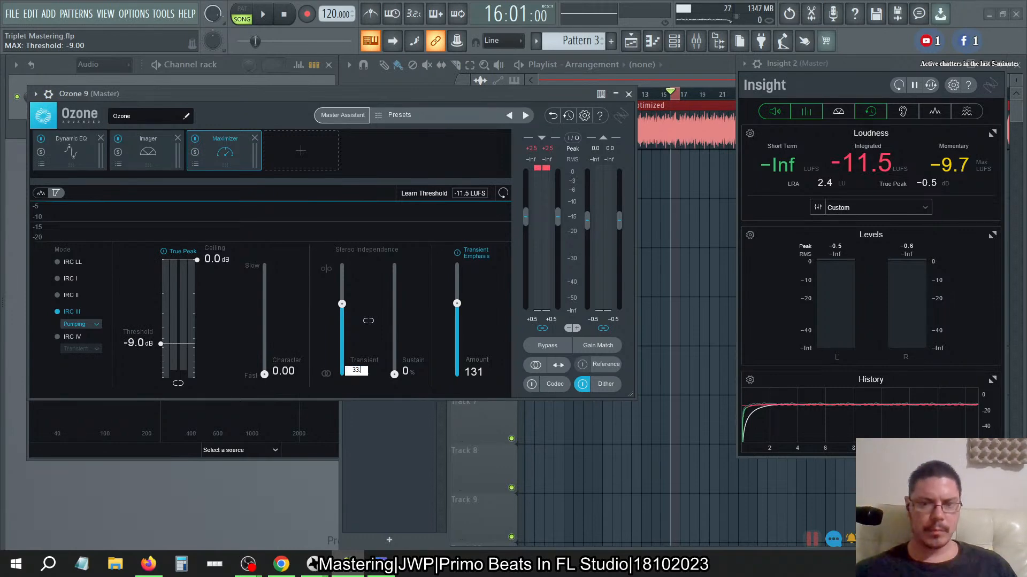
key(Return)
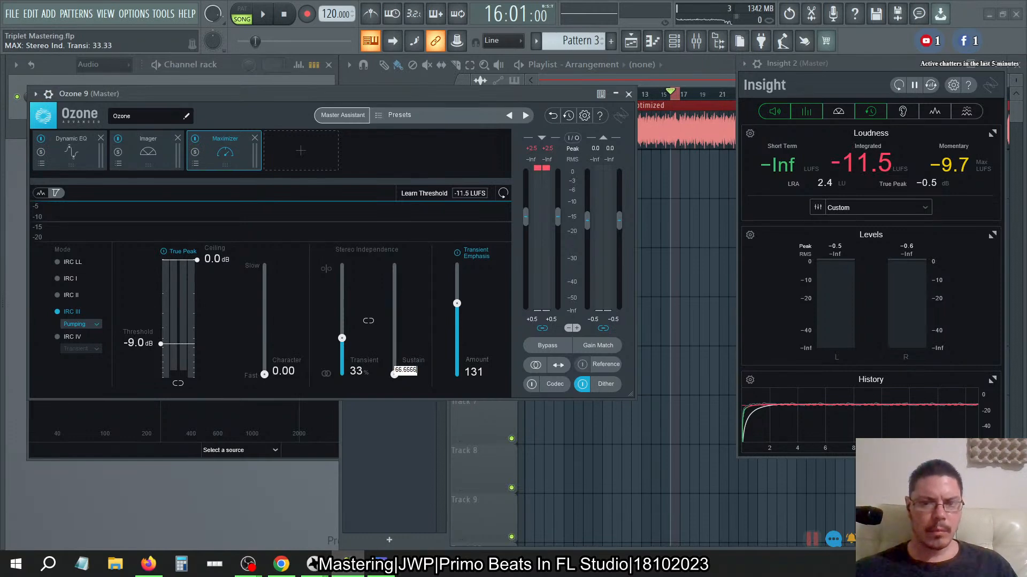
key(Return)
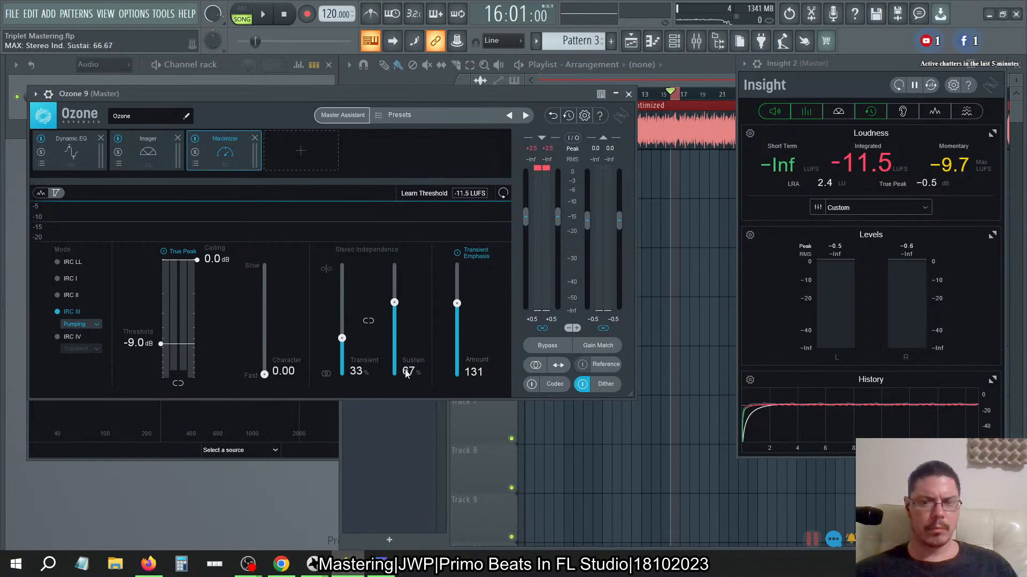
text(100)
key(Return)
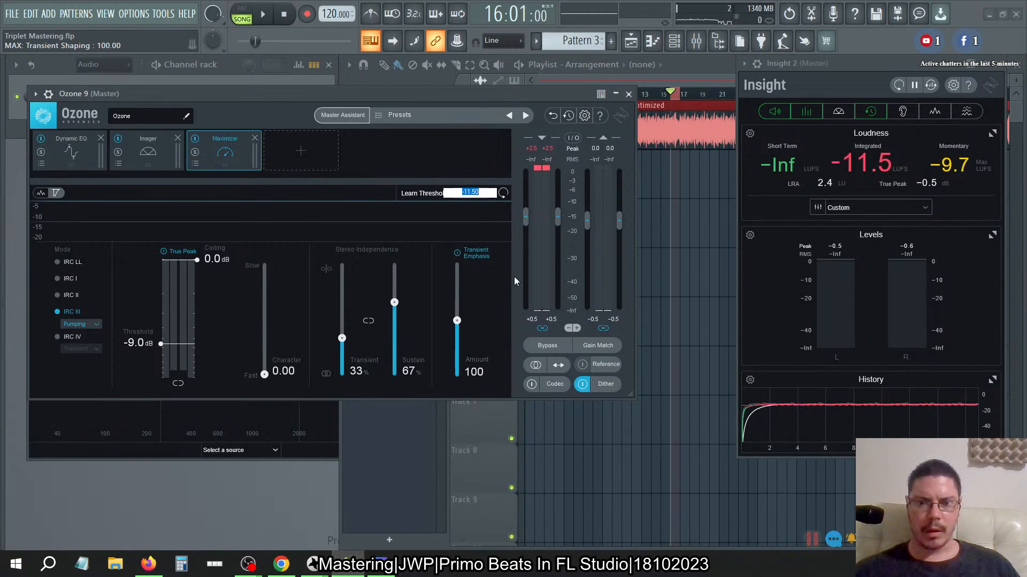
- Return the Ozone 9 input and output gains to 0 dB and set the Maximizer ceiling to -0.5 dB
key(Return)
click(554, 320)
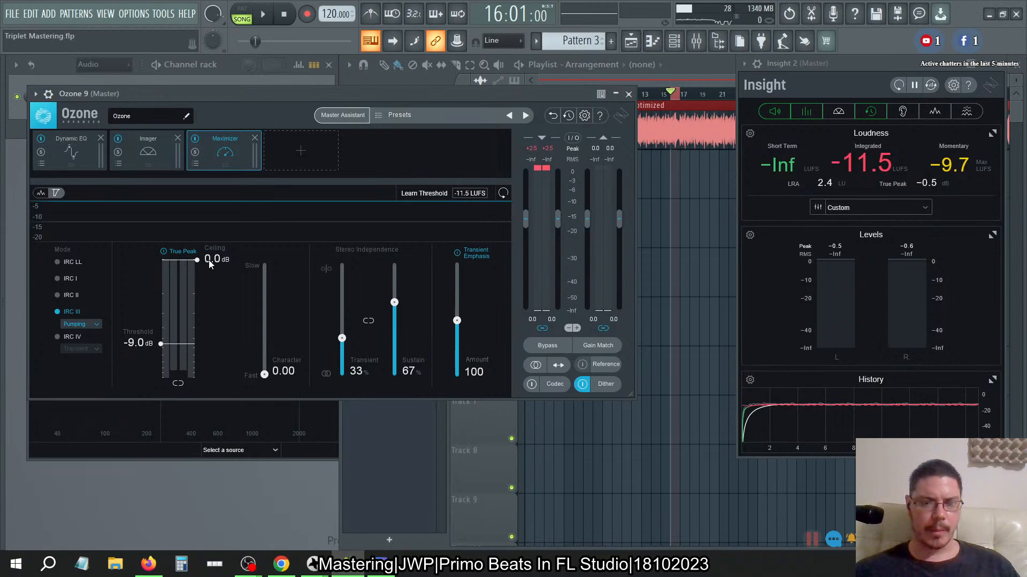
key(Return)
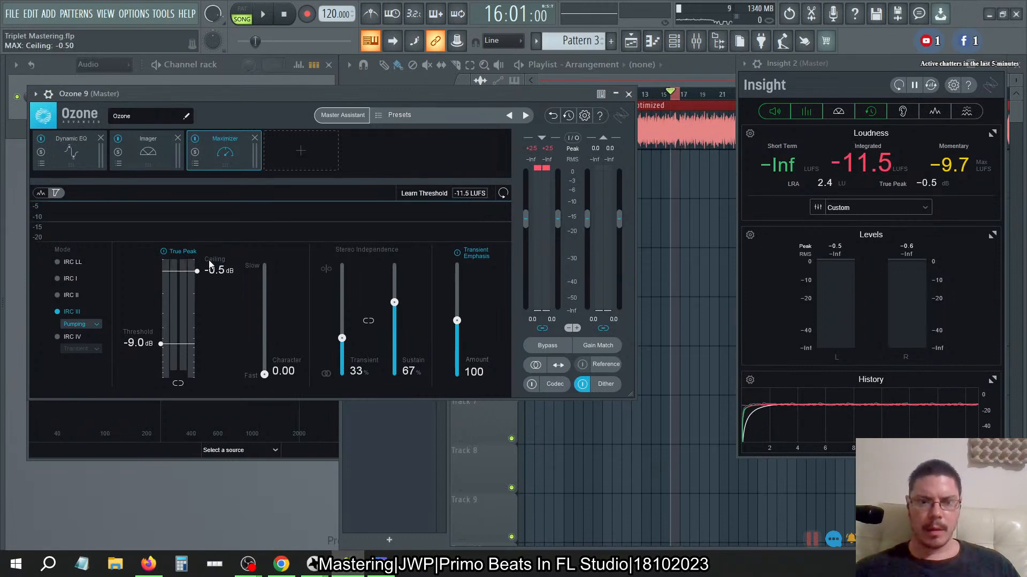
- Try a Learn Threshold target of -9 LUFS, with learning turned on while the bar 16 loop plays
double_click(464, 193)
text(-9)
key(Return)
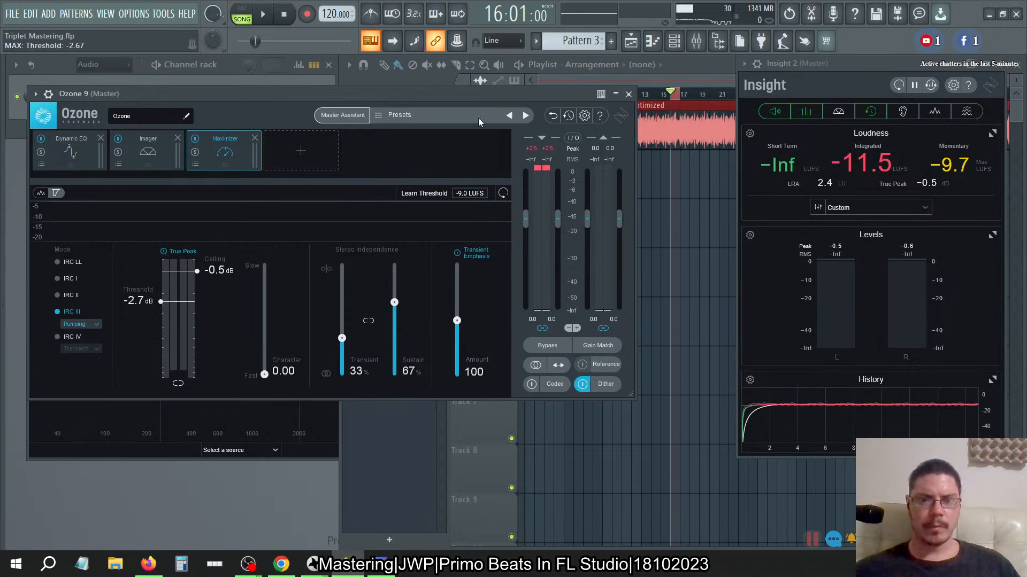
click(420, 195)
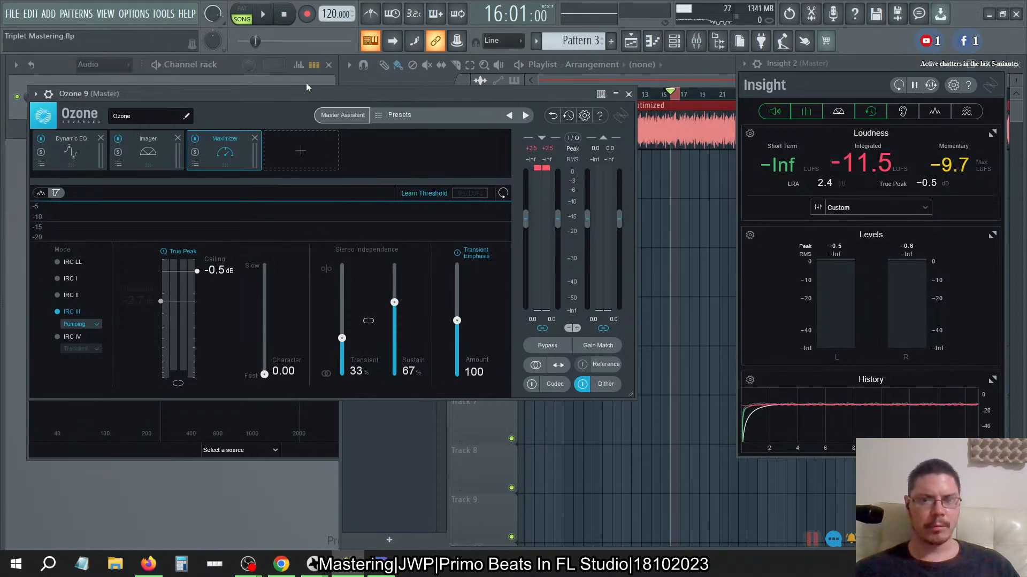
click(266, 18)
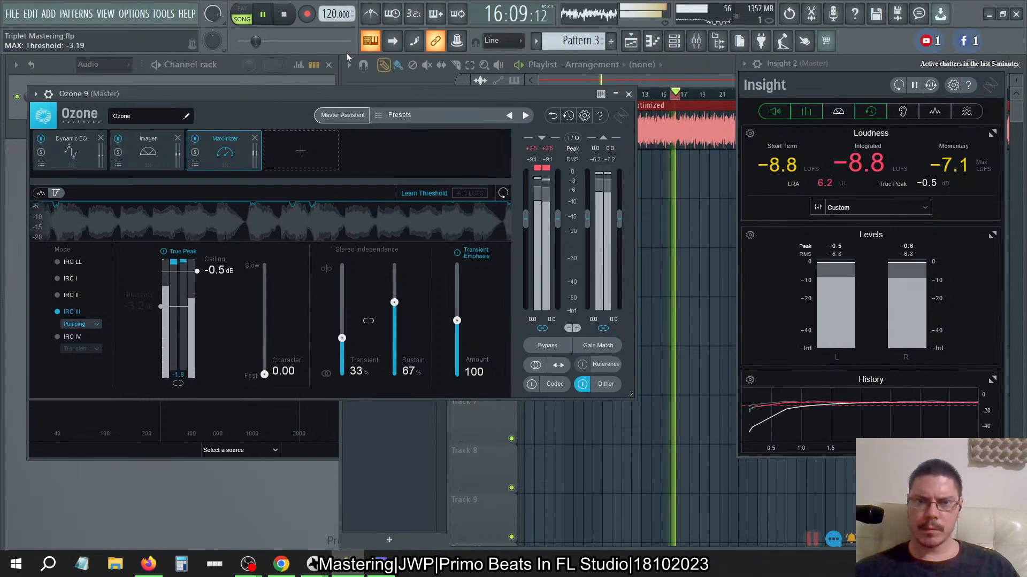
- Stop playback, set the Learn Threshold target to -5 LUFS and relearn it over the loop with a fresh Insight 2 measurement
click(280, 14)
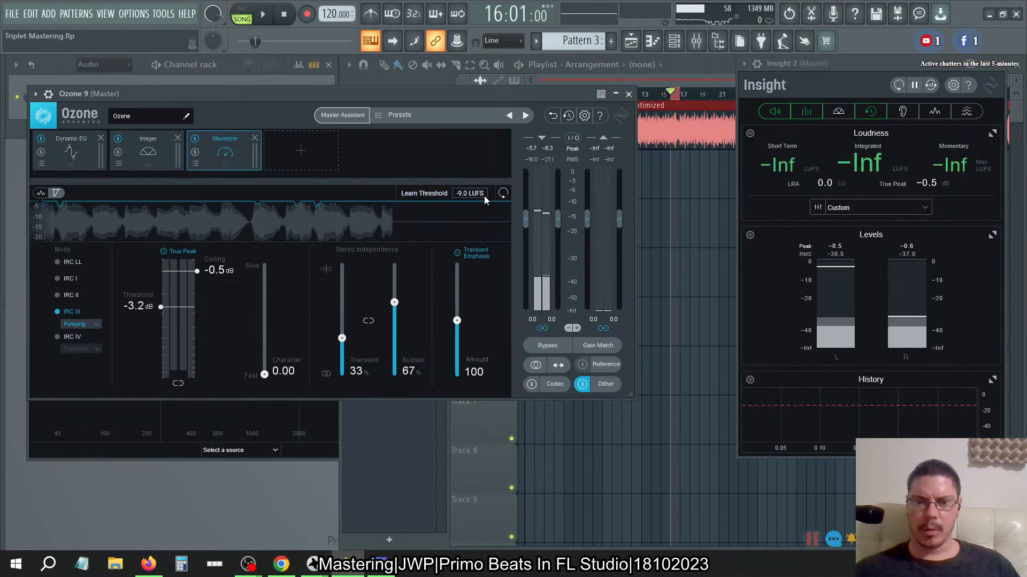
click(471, 193)
text(-5)
key(Return)
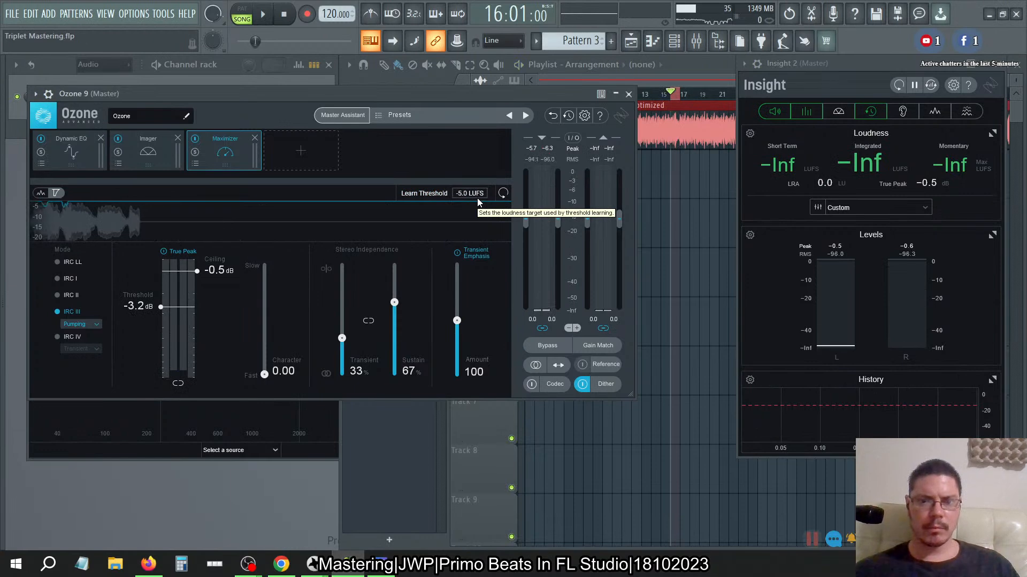
click(429, 194)
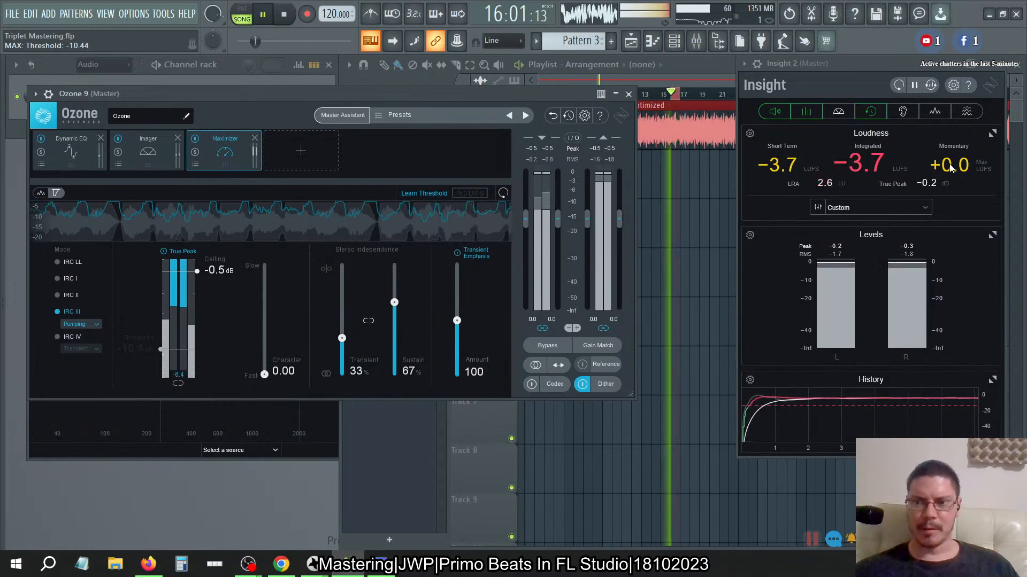
click(899, 86)
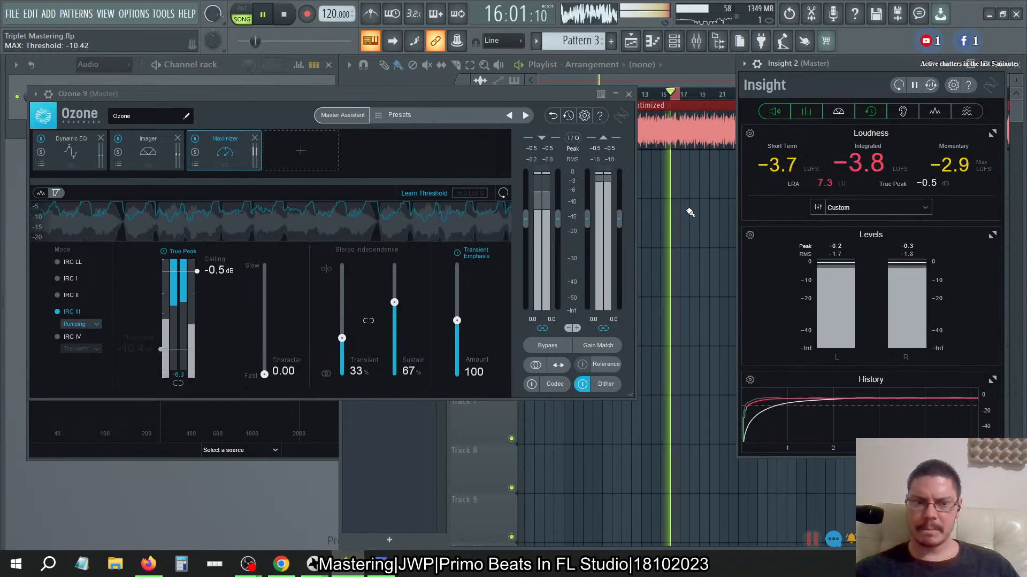
- Stop playback, set the Learn Threshold target to -6 LUFS and raise the Maximizer threshold to -4.2 dB
click(285, 16)
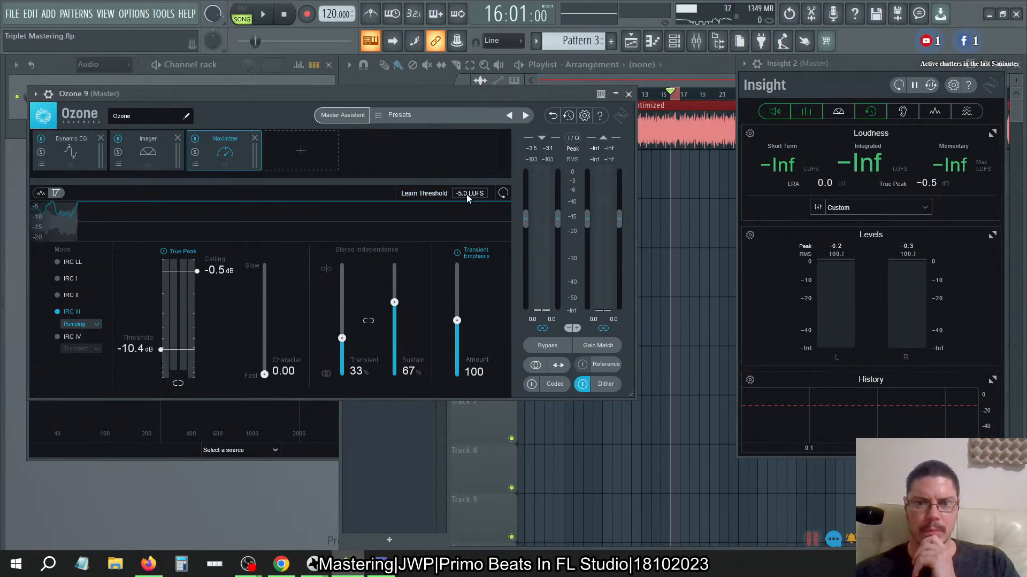
click(466, 194)
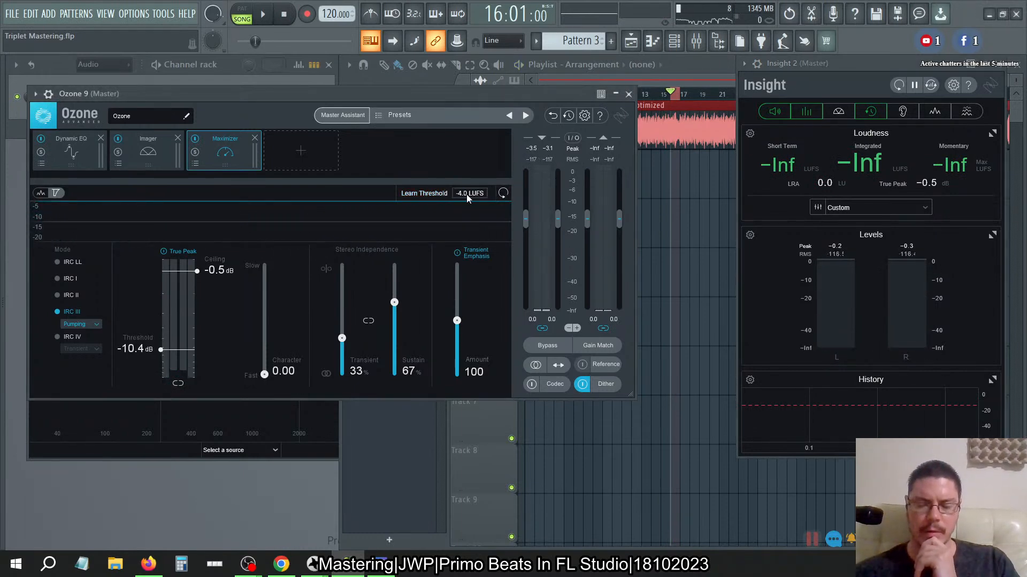
click(466, 194)
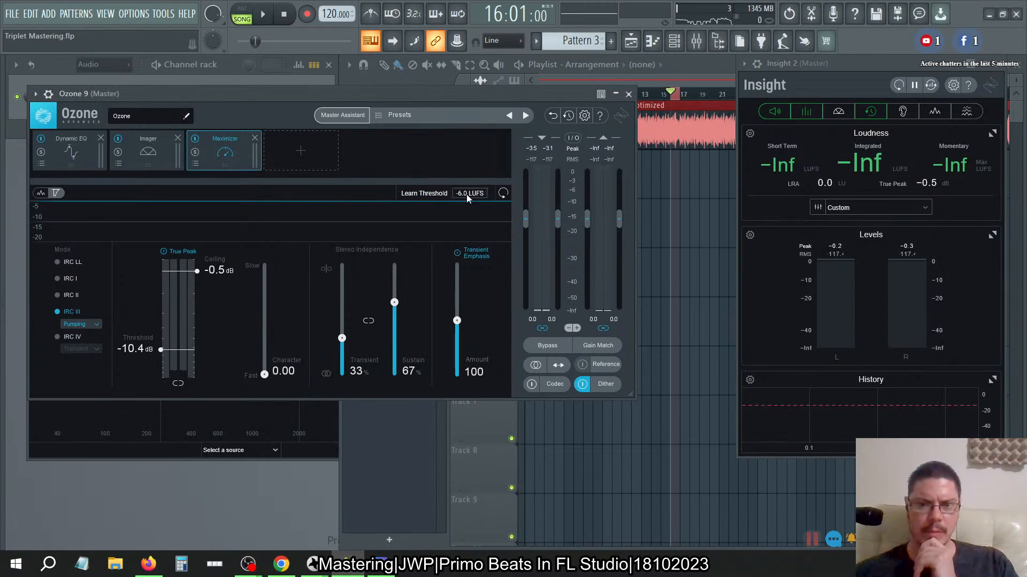
drag(160, 349, 161, 316)
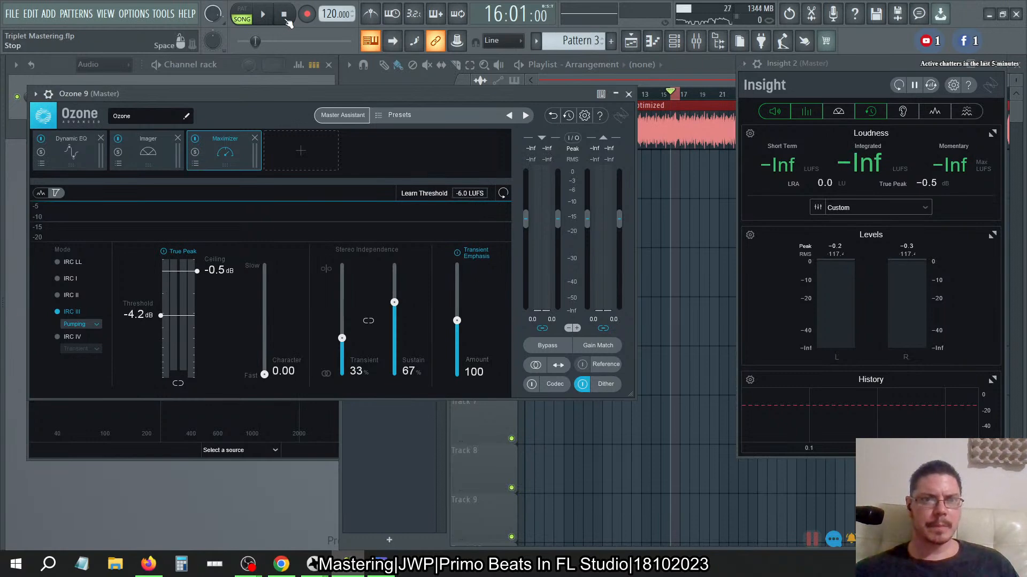
- Play the bar 16 loop with Learn Threshold on and a fresh Insight 2 measurement, and stop playback
click(262, 15)
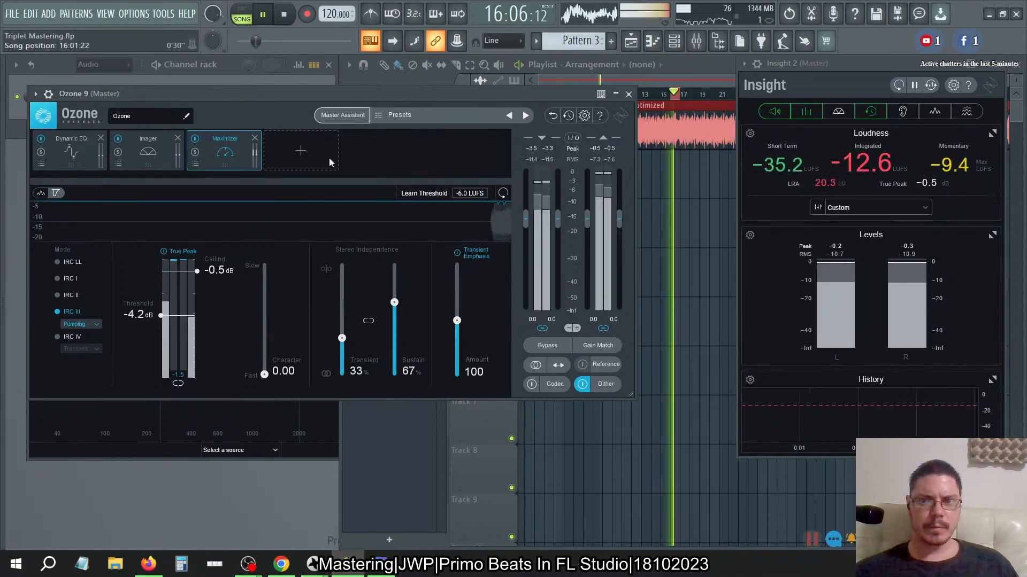
click(424, 193)
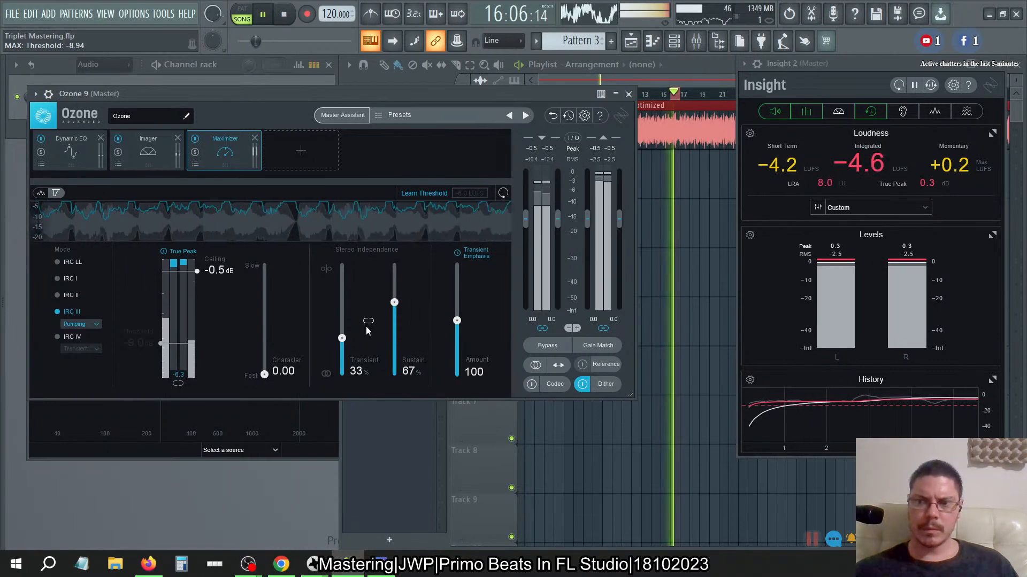
click(899, 87)
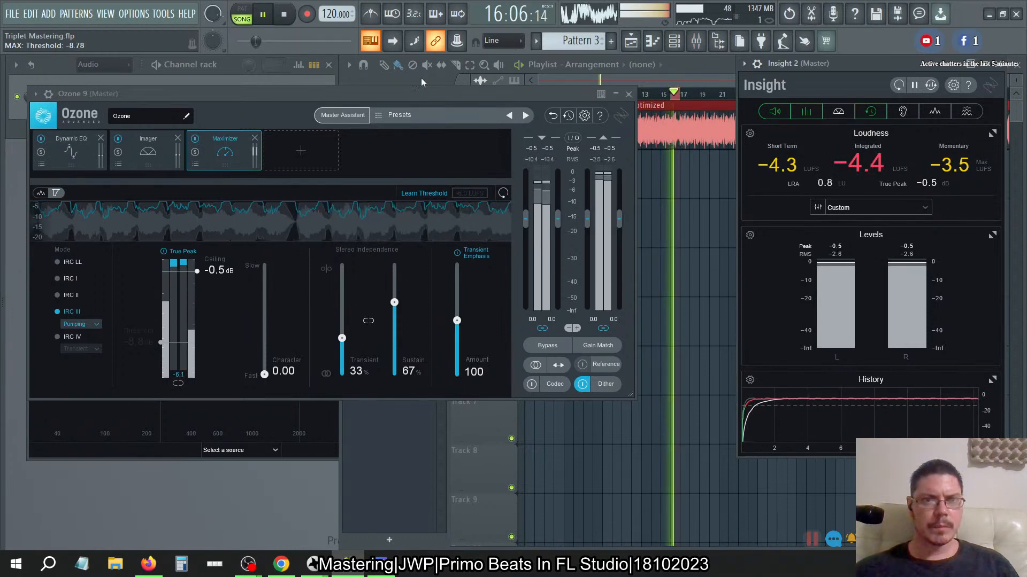
click(284, 15)
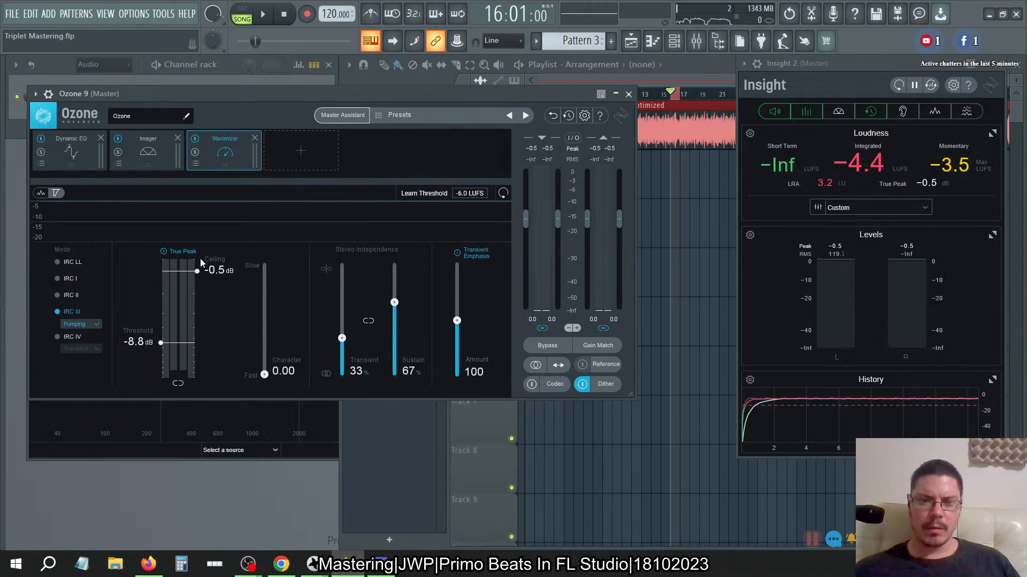
- Turn Learn Threshold on, return the song position to the start and bring Ozone 9 back to the front
click(424, 194)
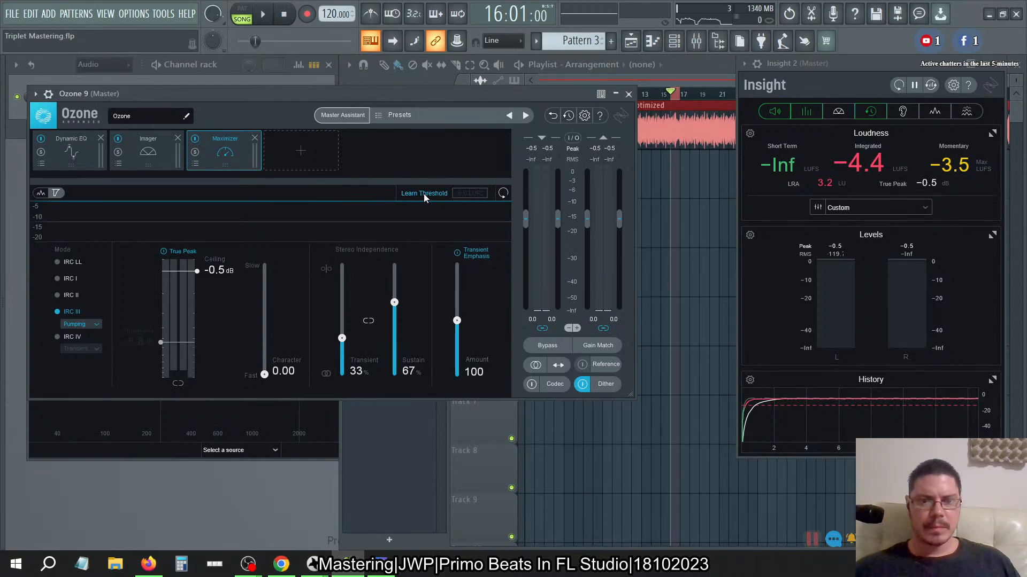
click(650, 96)
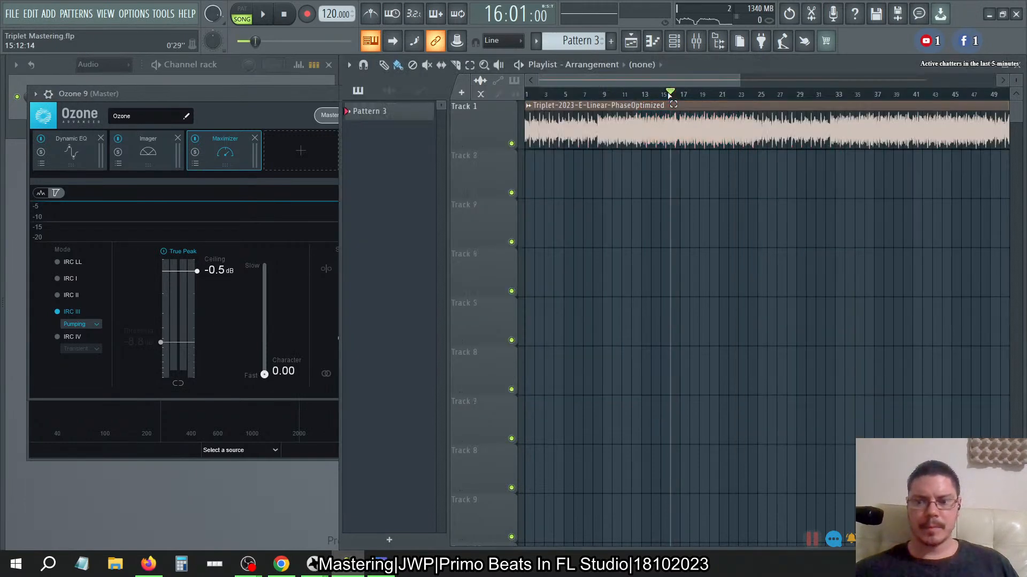
click(287, 15)
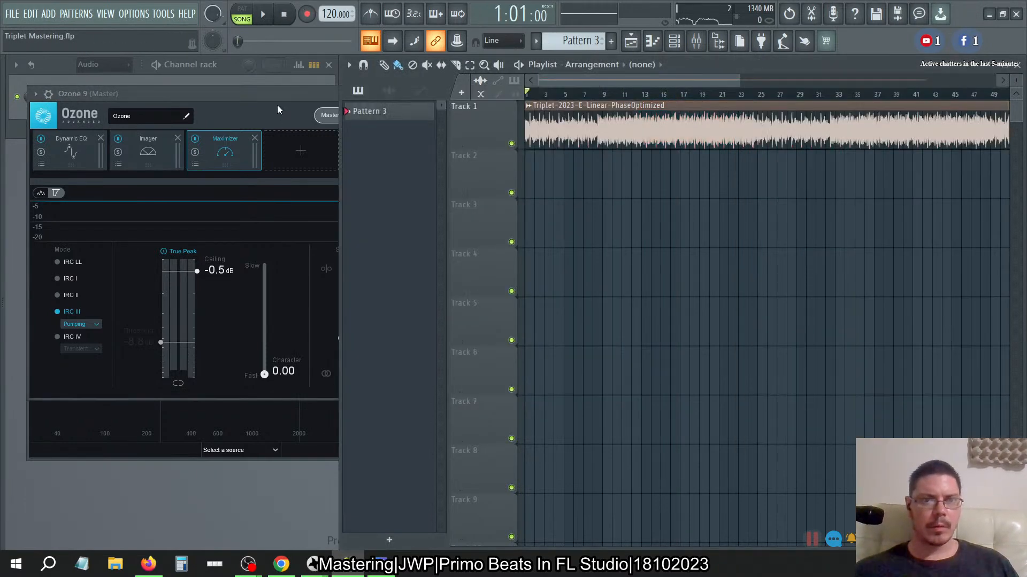
click(278, 111)
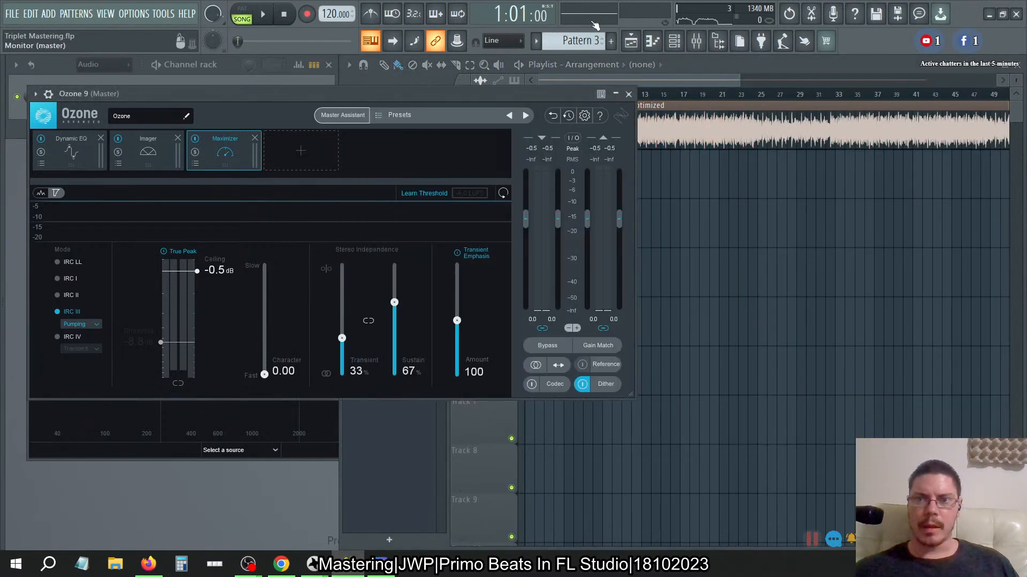
- Reopen Ozone 9 and Insight 2 from the master mixer track so both are in view, with Ozone 9 in front
click(696, 41)
click(696, 41)
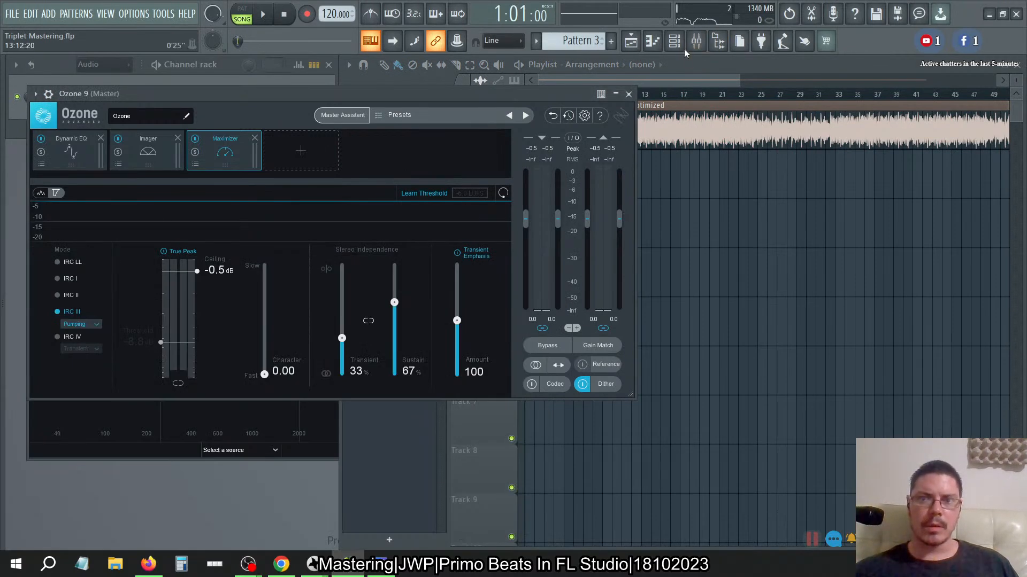
click(697, 41)
drag(366, 271, 720, 164)
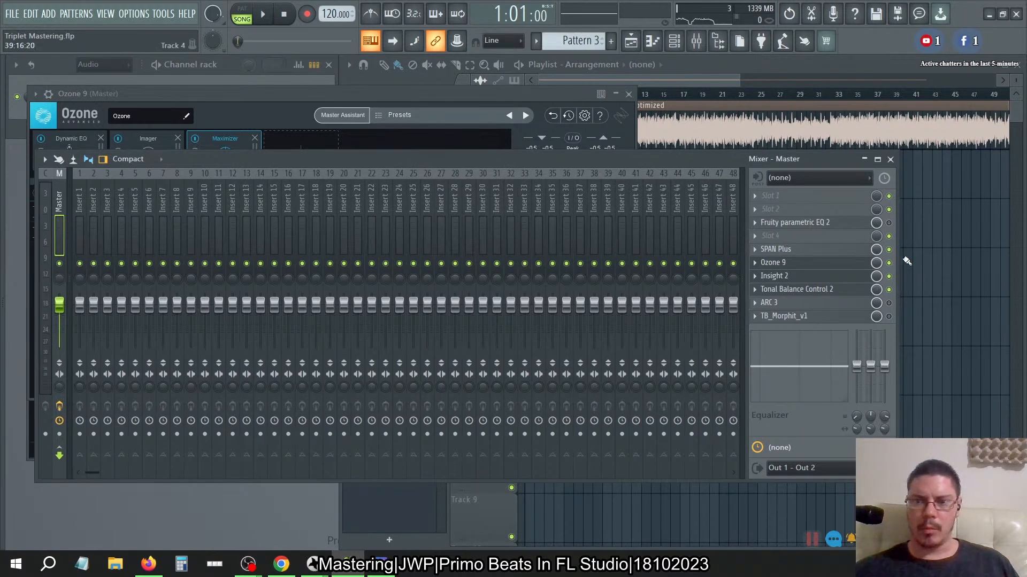
drag(899, 263, 609, 262)
click(516, 263)
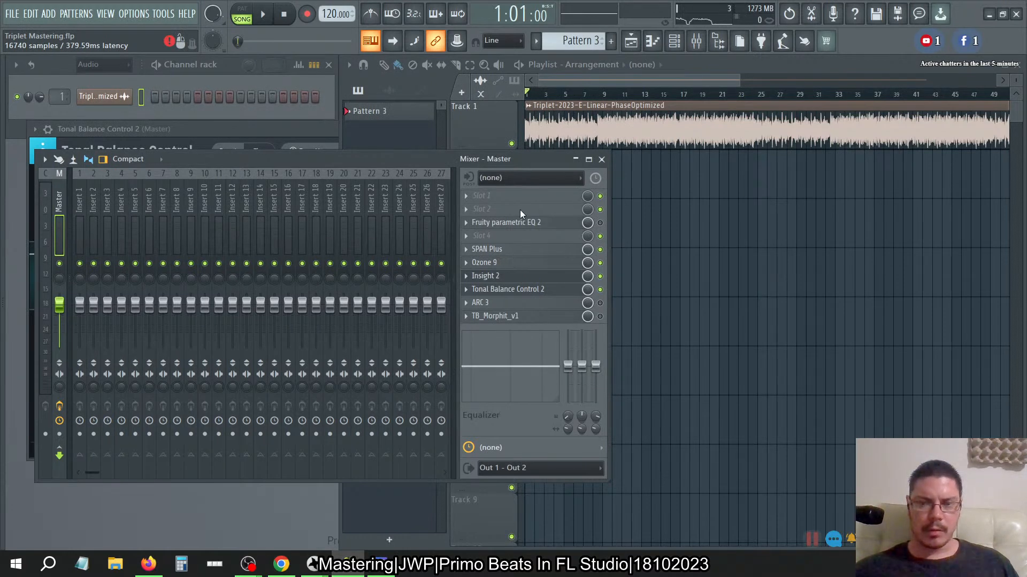
click(521, 262)
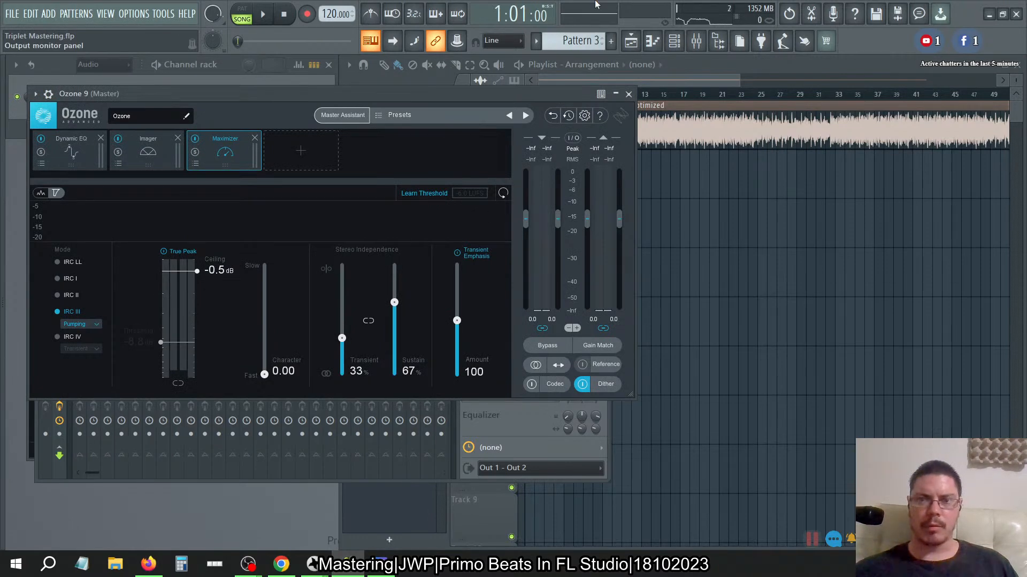
click(699, 42)
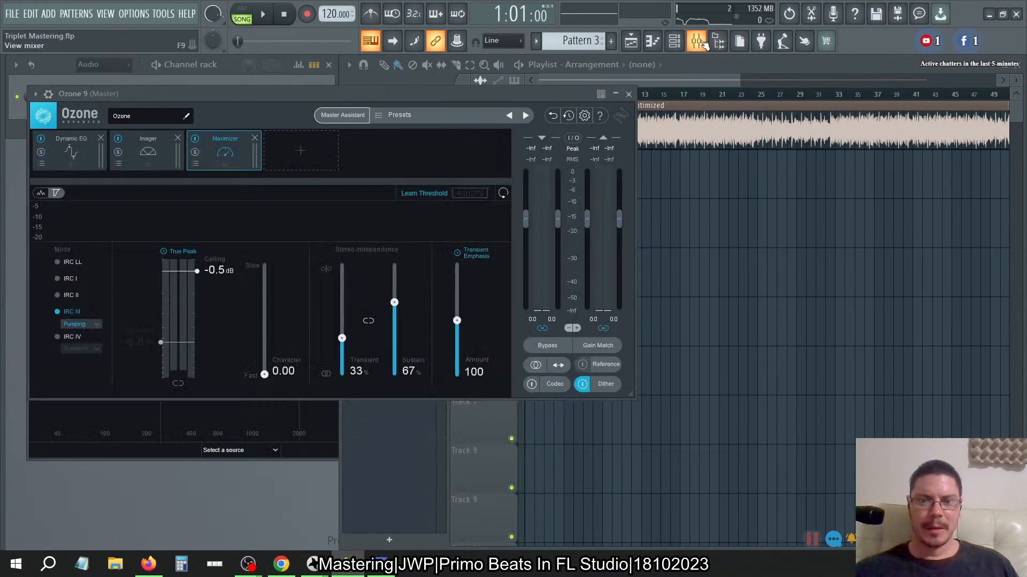
click(529, 278)
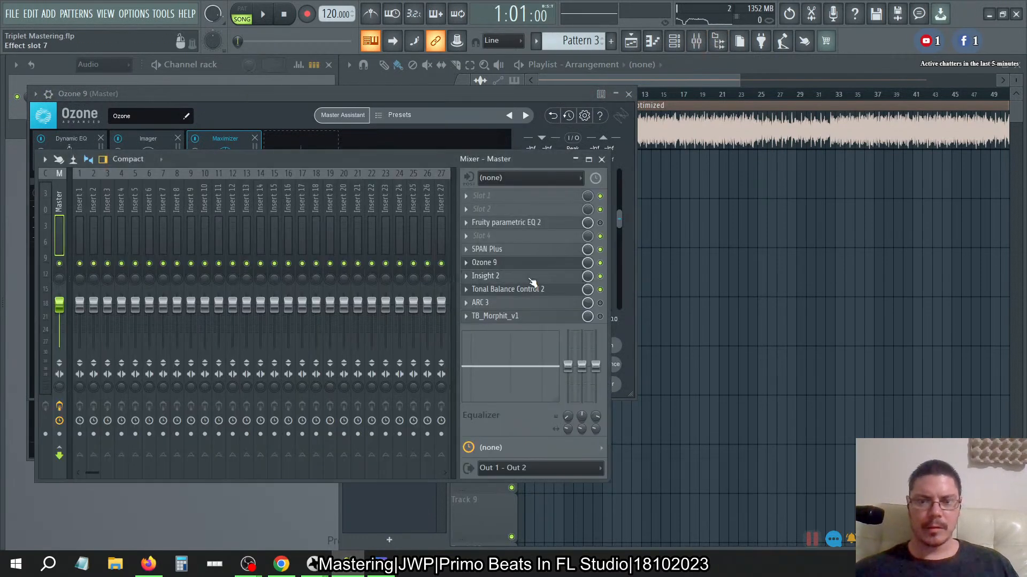
click(447, 93)
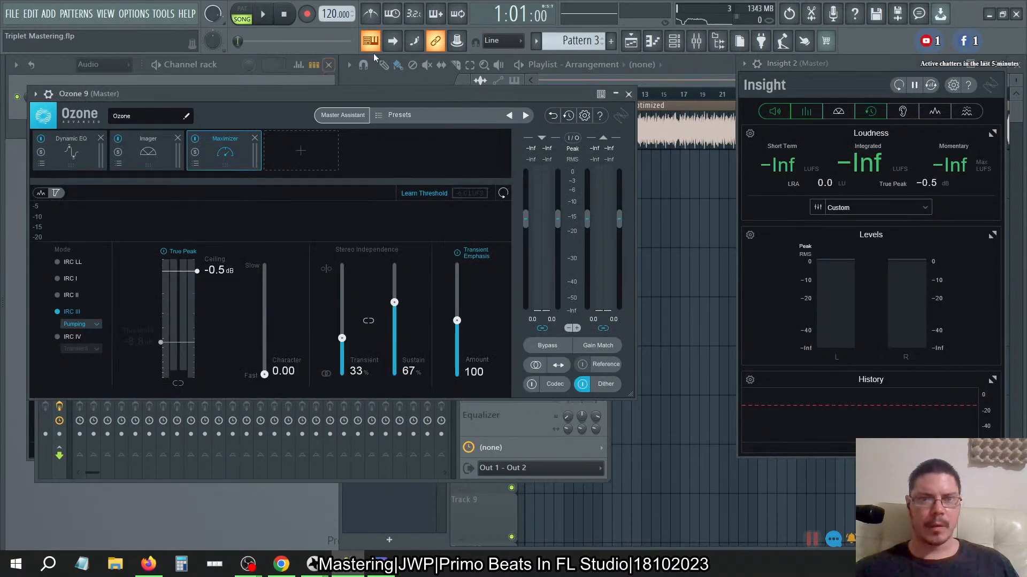
- Play the track from the start to relearn the threshold at -6 LUFS while monitoring Insight 2, and stop playback
key(space)
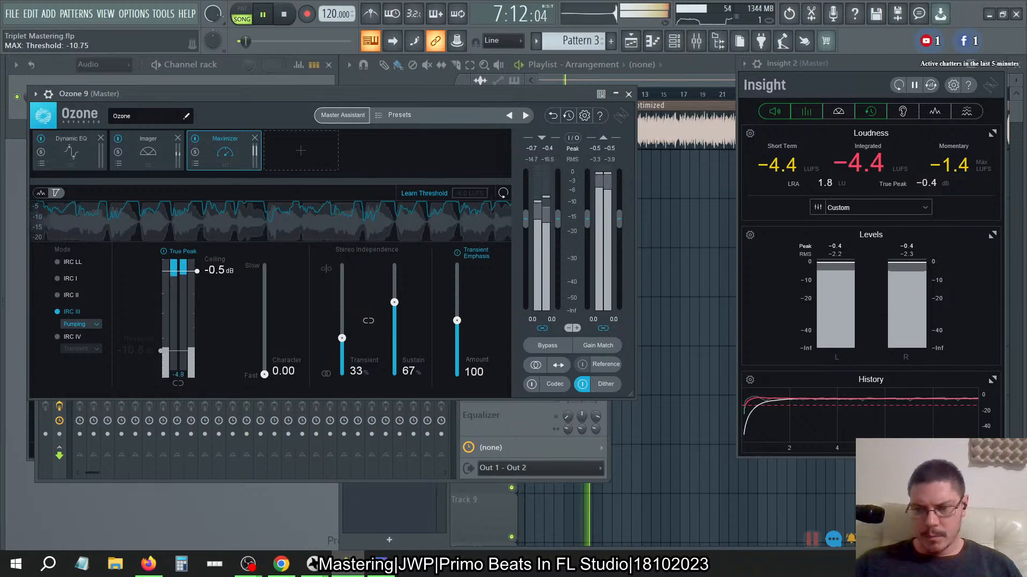
click(929, 564)
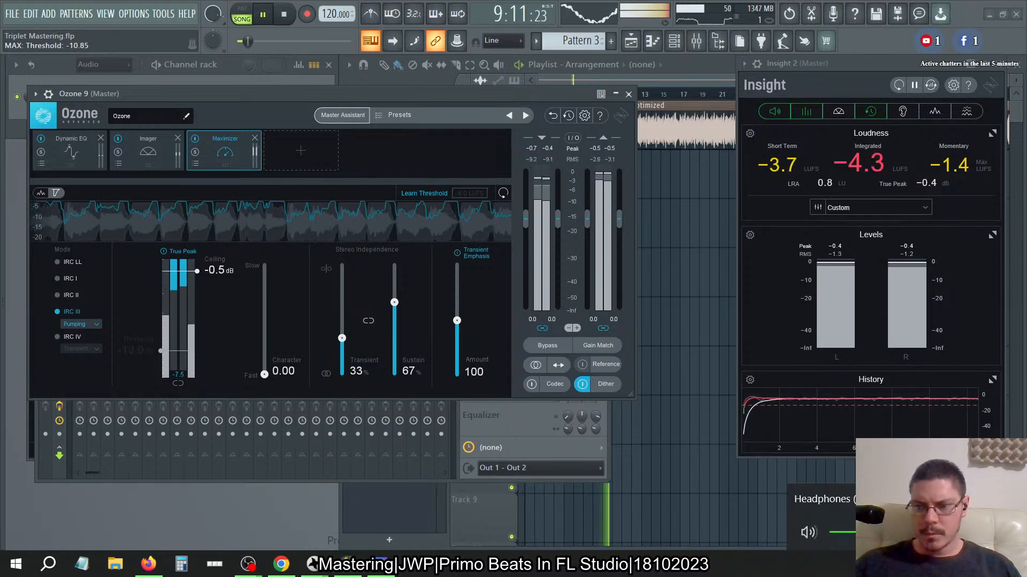
click(786, 545)
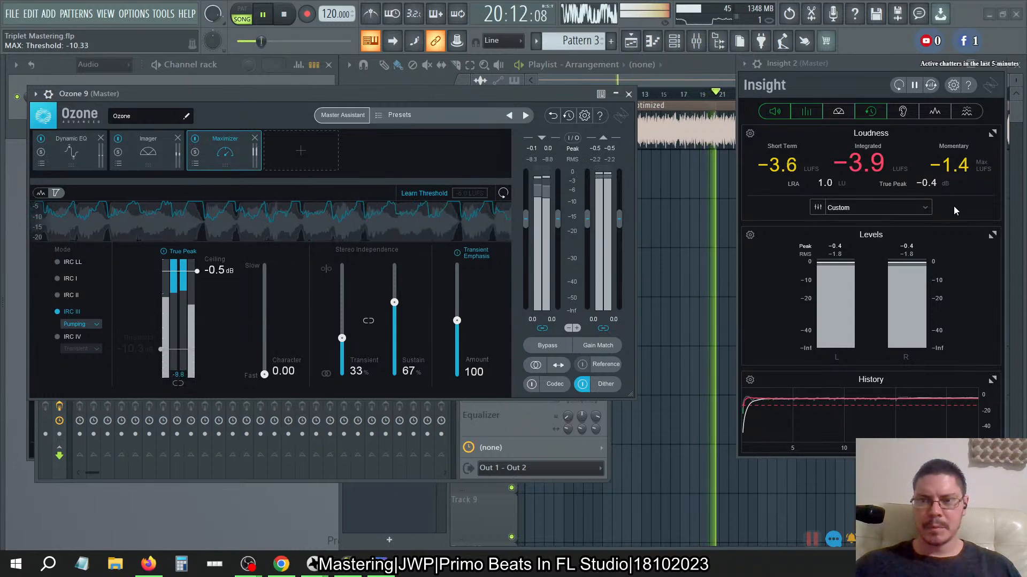
click(284, 16)
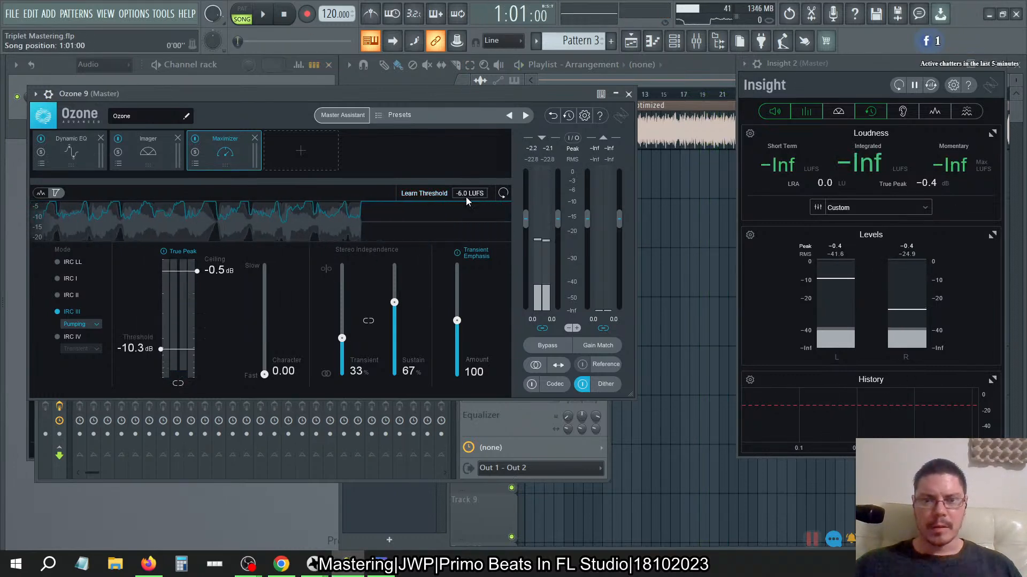
- Set the Learn Threshold target to -7 LUFS, raise the Maximizer threshold to 0 dB and turn learning on during playback
click(469, 193)
text(-7)
key(Return)
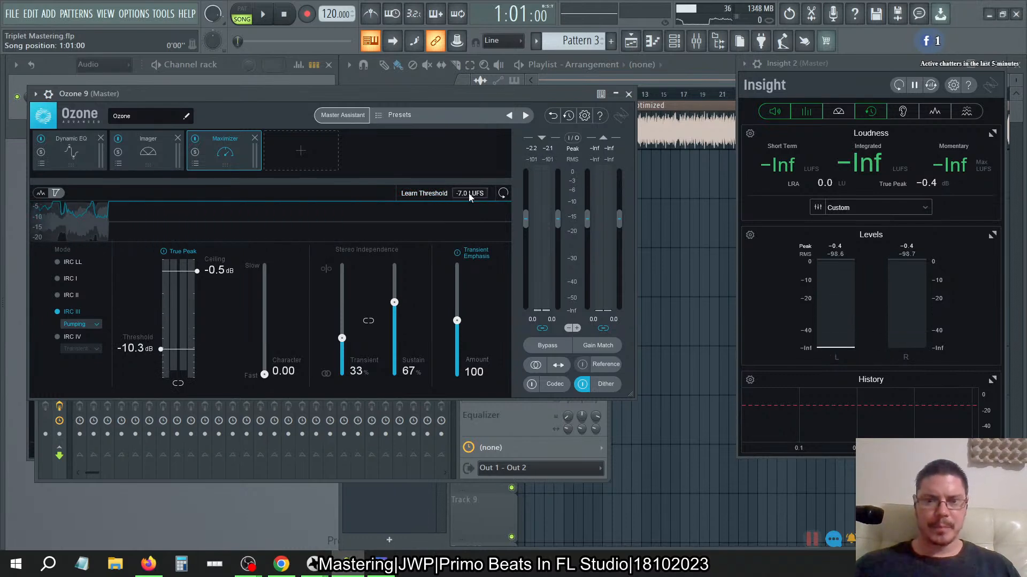
drag(151, 335, 157, 204)
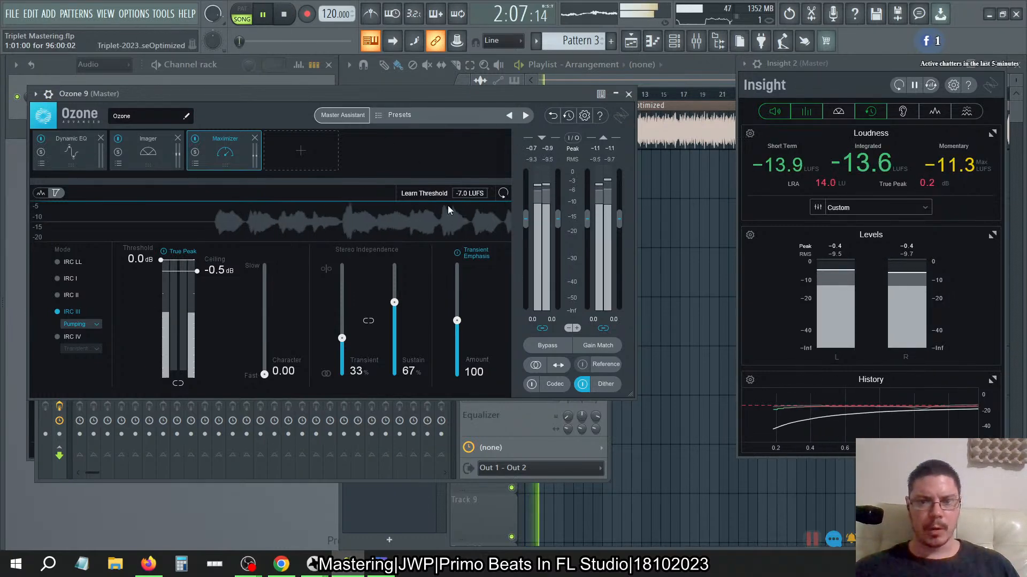
click(424, 194)
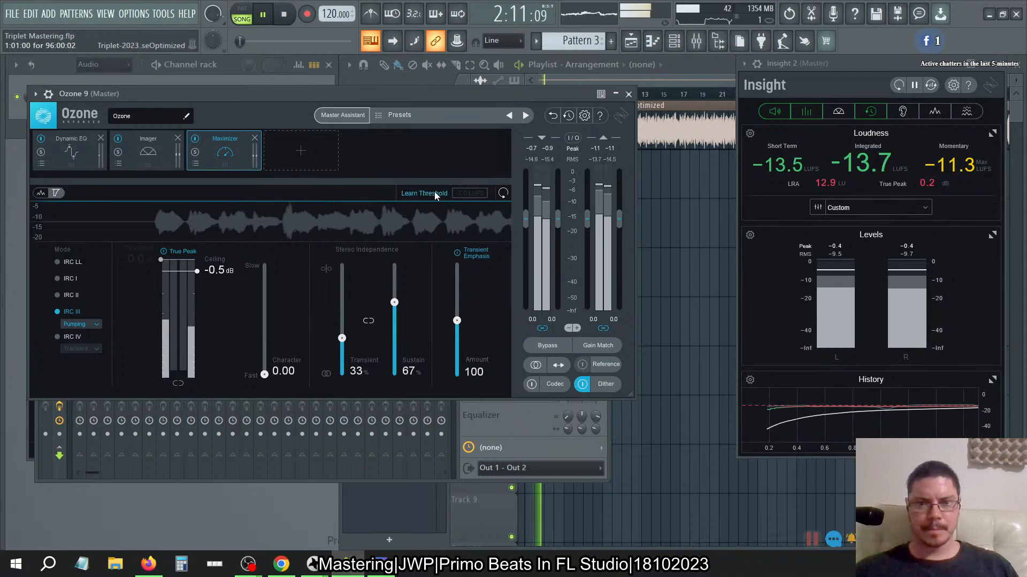
- Stop playback, reset the Maximizer threshold to 0 dB and relearn it at -7 LUFS by playing the track from the start
click(284, 15)
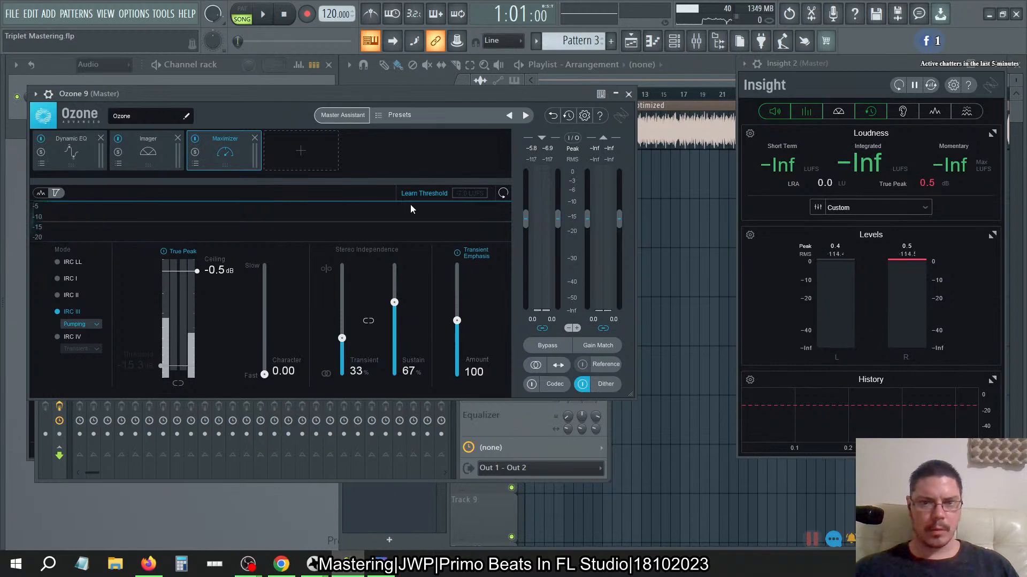
drag(154, 355, 147, 177)
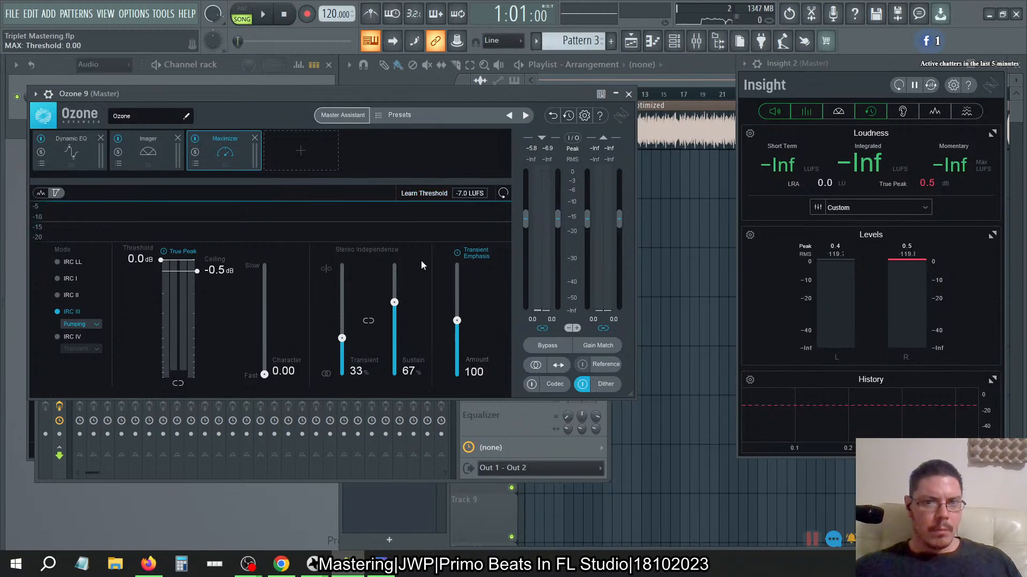
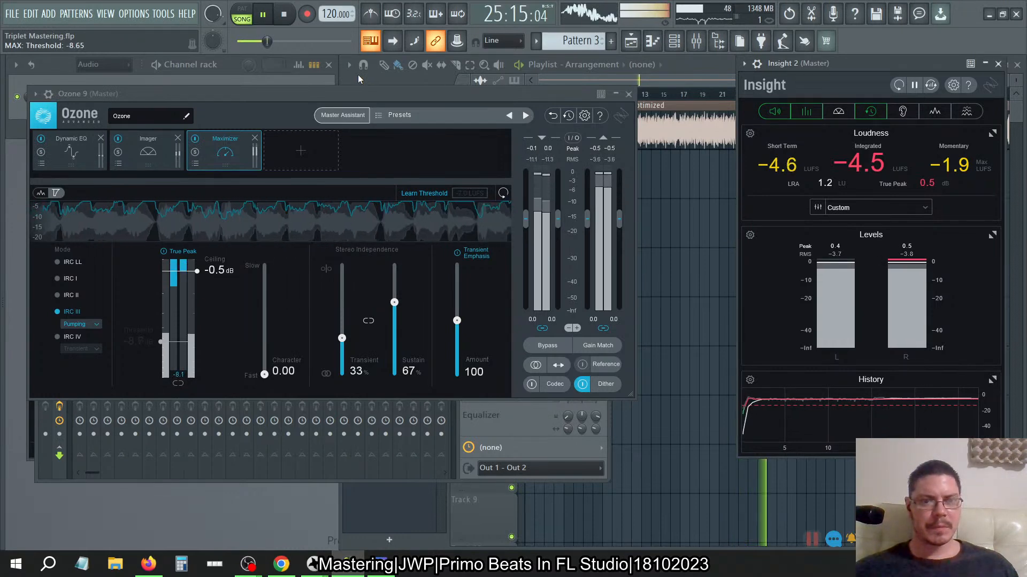
key(space)
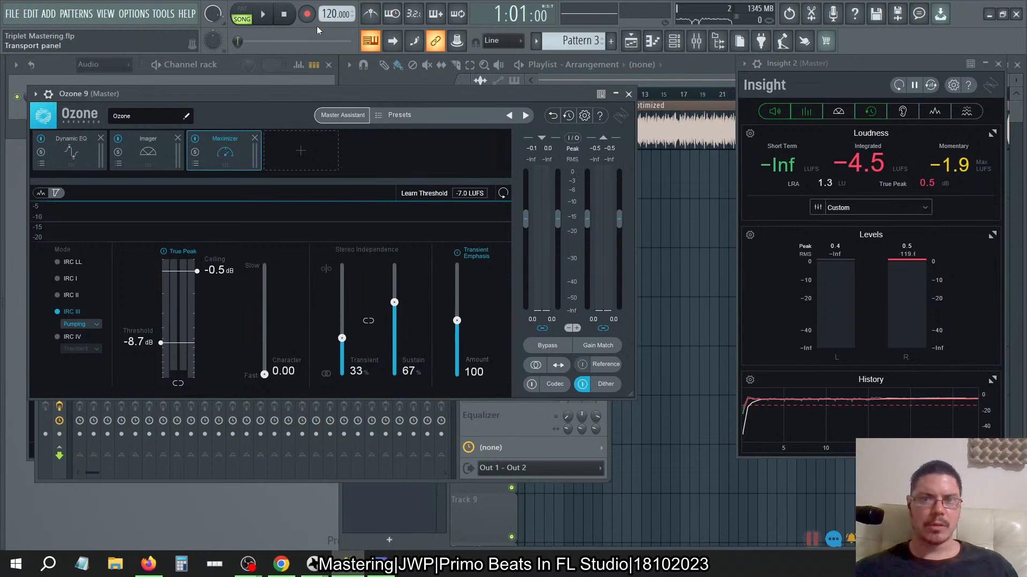
- Export the full song as a 16-bit stereo WAV, overwriting Triplet-2023-Linear-Export.wav in the Sillhouette Flp Data folder, and start the render
click(697, 40)
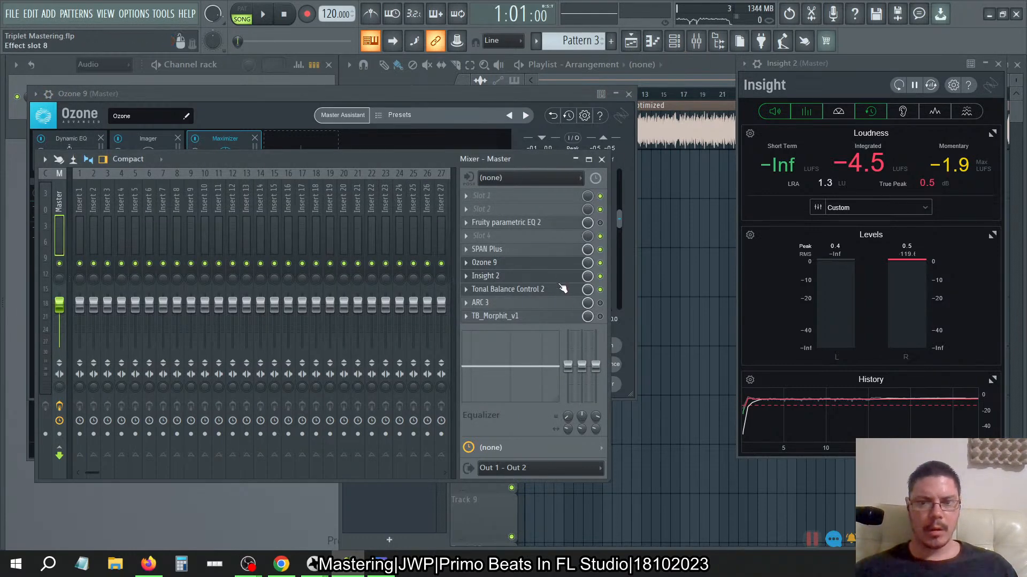
click(12, 15)
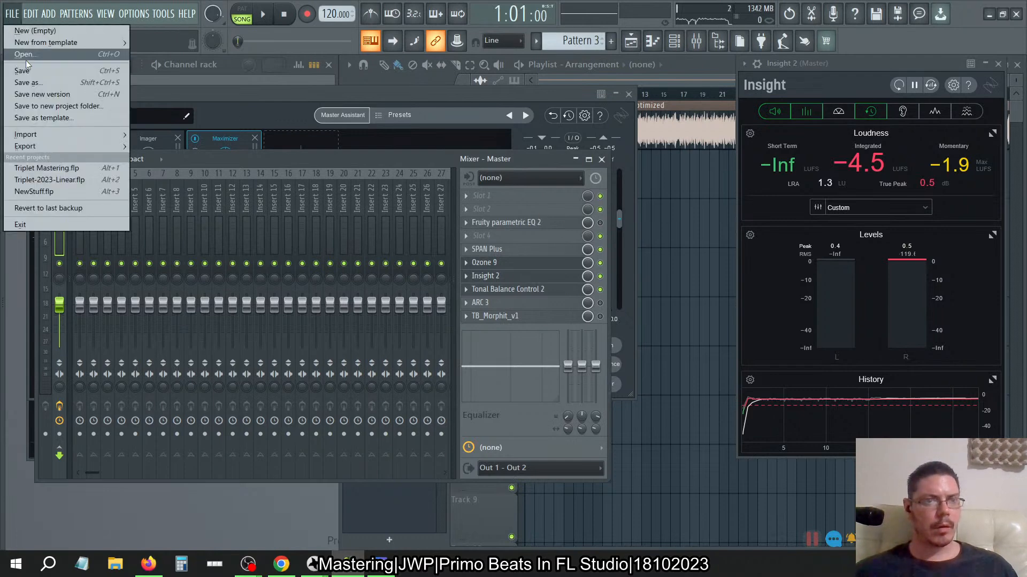
mouse_move(35, 147)
click(172, 157)
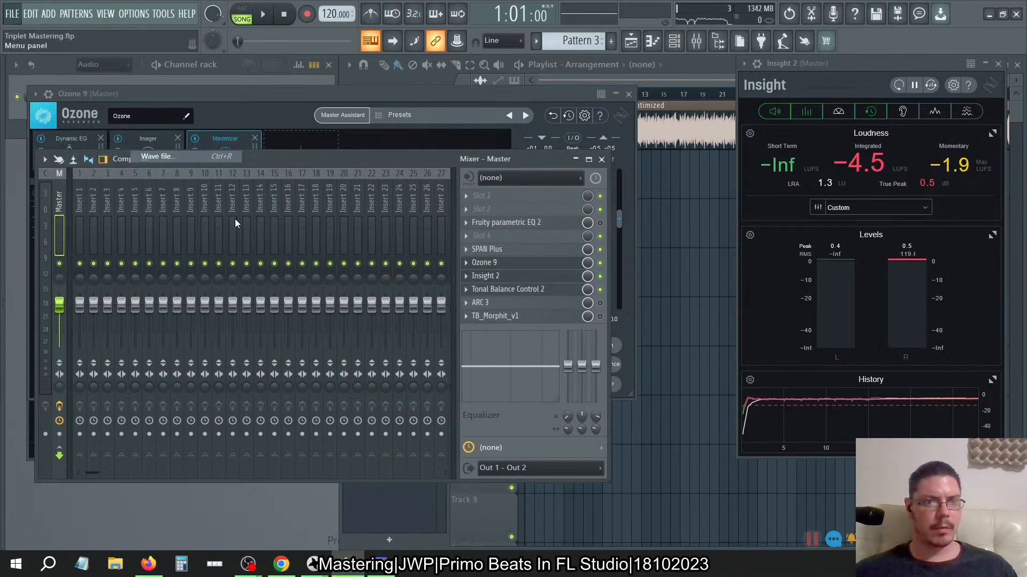
click(174, 33)
click(179, 111)
click(401, 299)
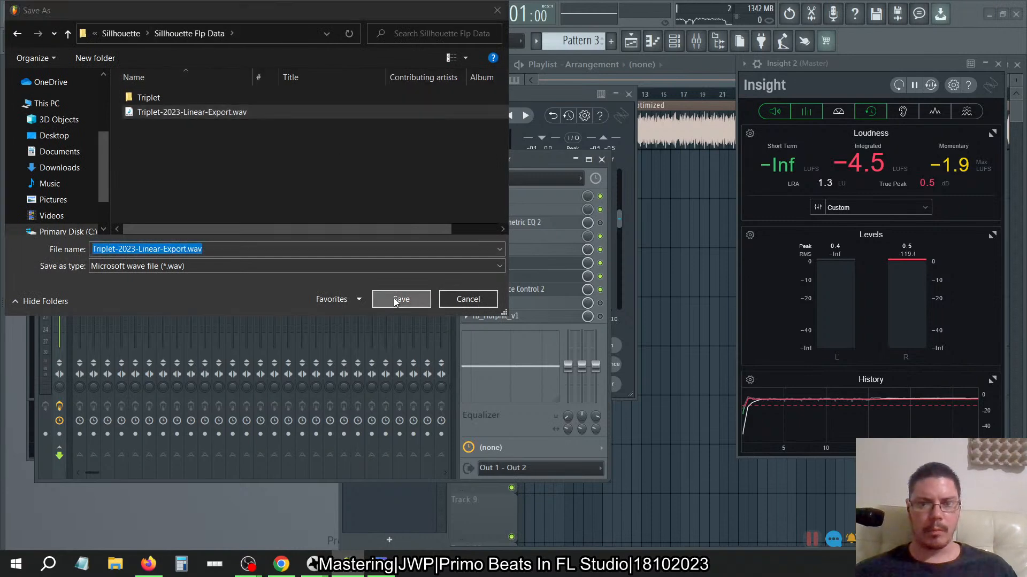
click(547, 283)
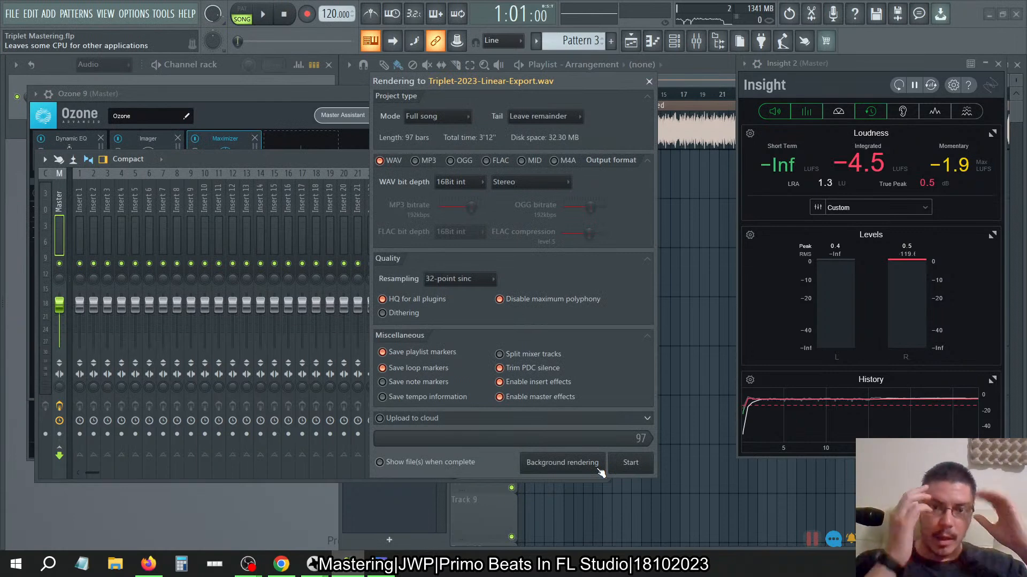
click(637, 465)
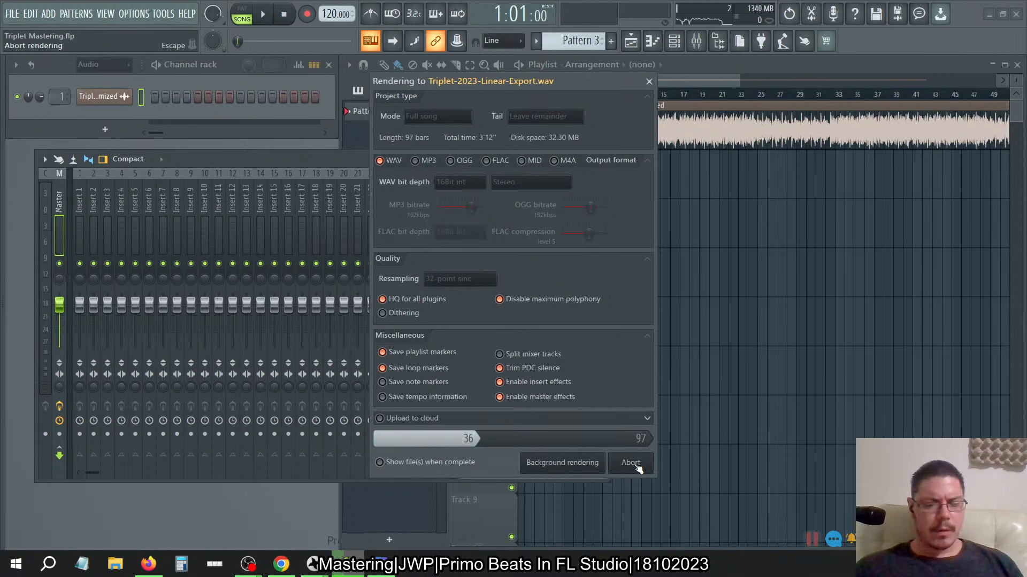
- Switch to iZotope RX 9 Audio Editor once the render completes and open the exported Triplet-2023-Linear-Export.wav
key(alt+Tab)
key(alt+Tab)
key(alt+Tab)
key(alt+Tab)
key(alt+Tab)
key(alt+Tab)
key(alt+Tab)
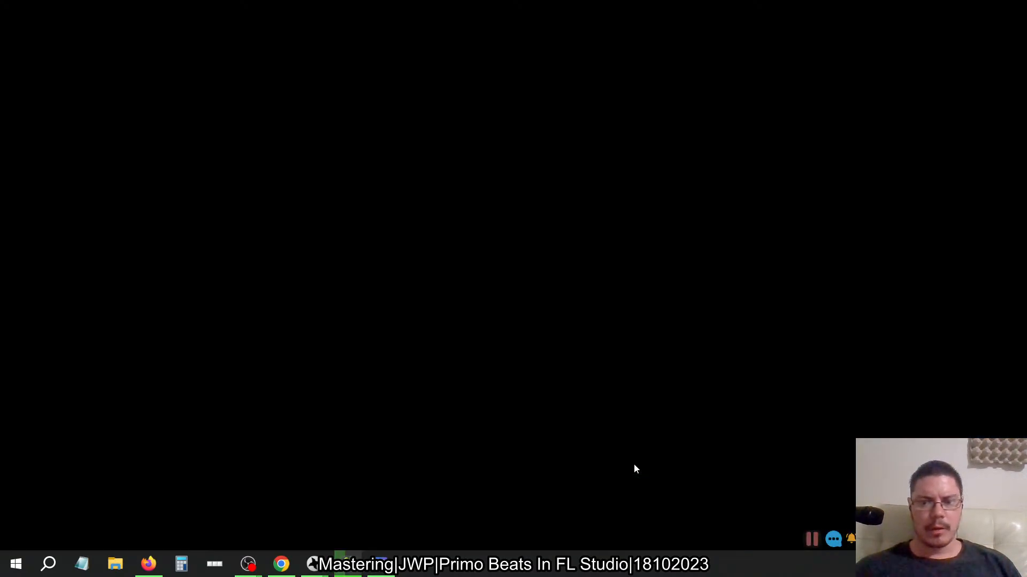
key(alt+Tab)
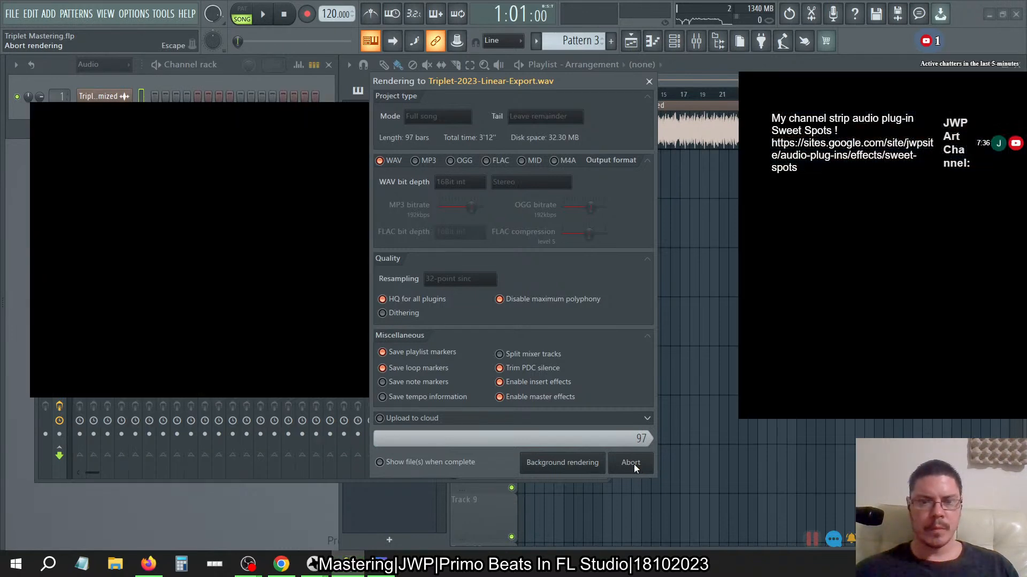
key(alt+Tab)
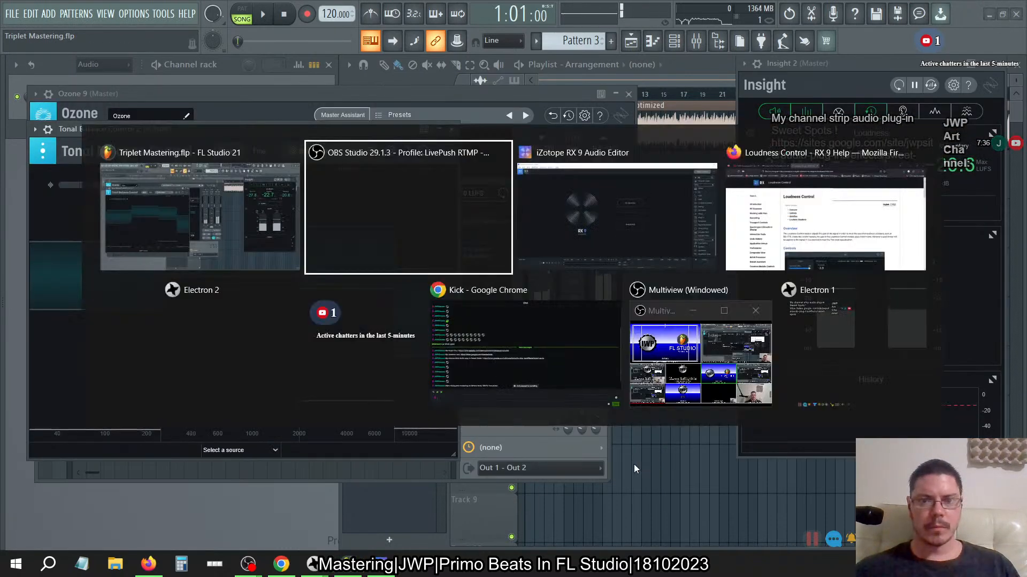
key(alt+Tab)
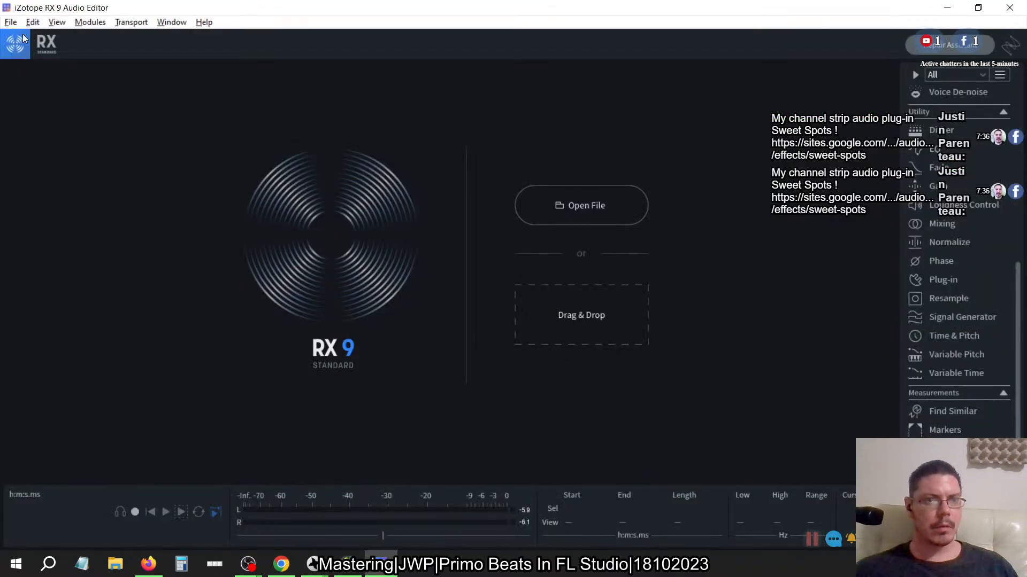
click(11, 22)
click(122, 258)
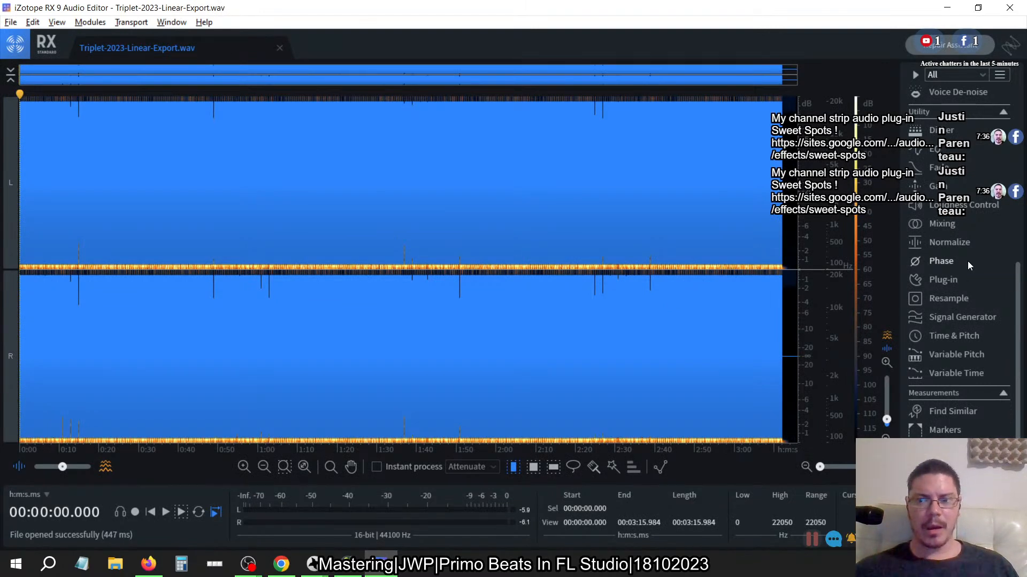
- Check the exported file's peak and loudness values in Waveform Statistics, and play its first few seconds
click(946, 243)
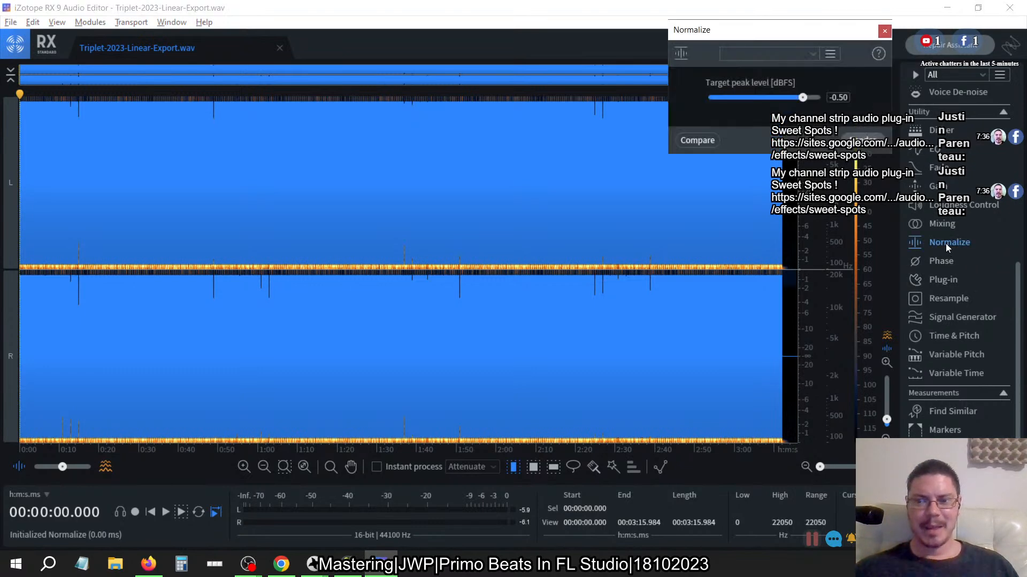
click(883, 32)
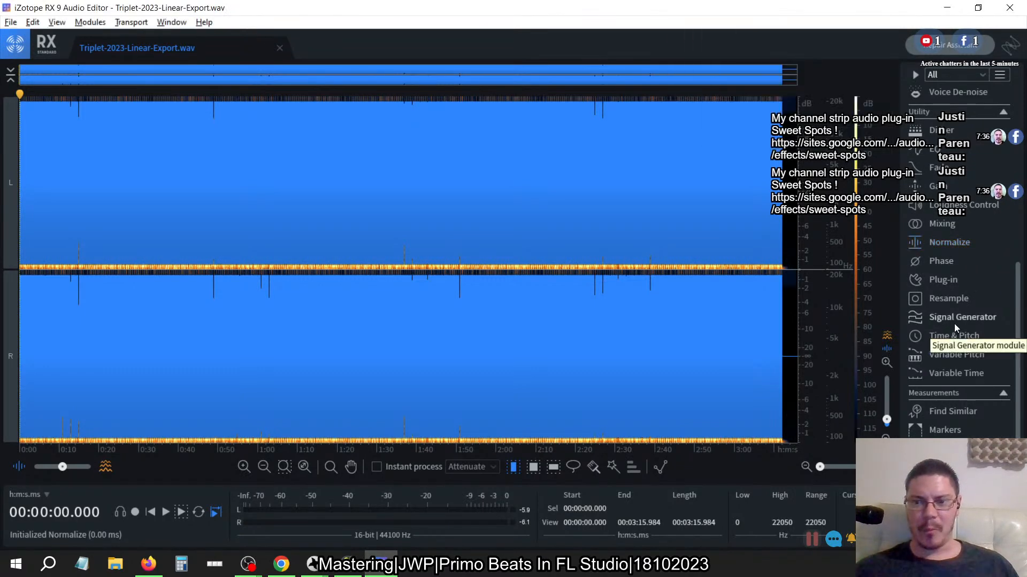
double_click(817, 15)
scroll(748, 321, down, 3)
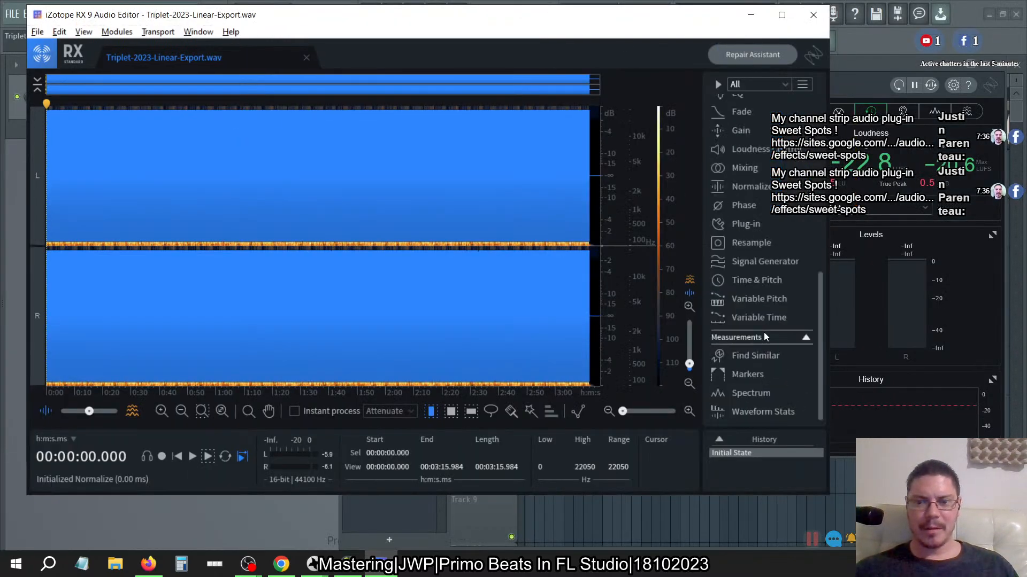
click(758, 411)
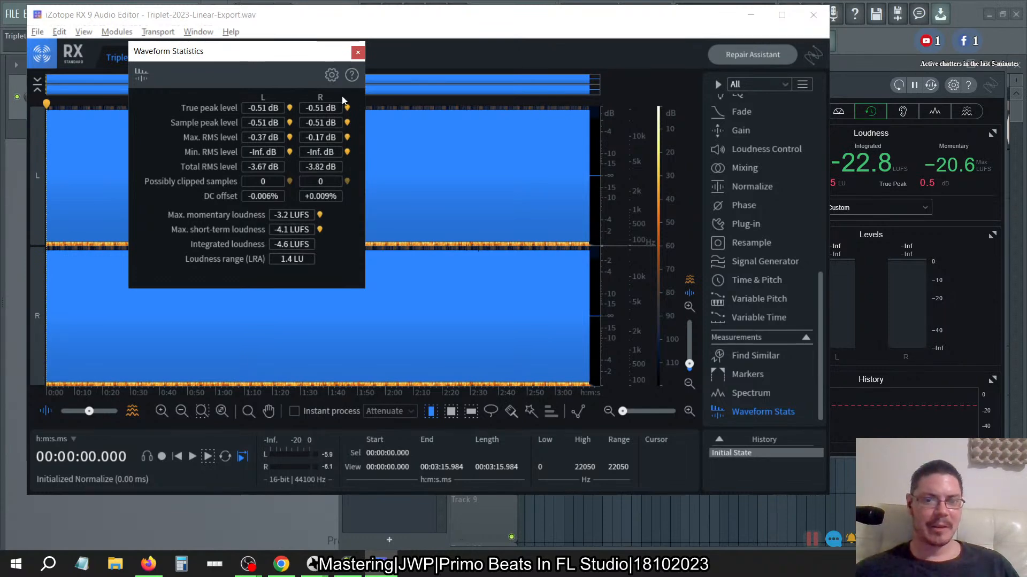
click(358, 52)
click(207, 456)
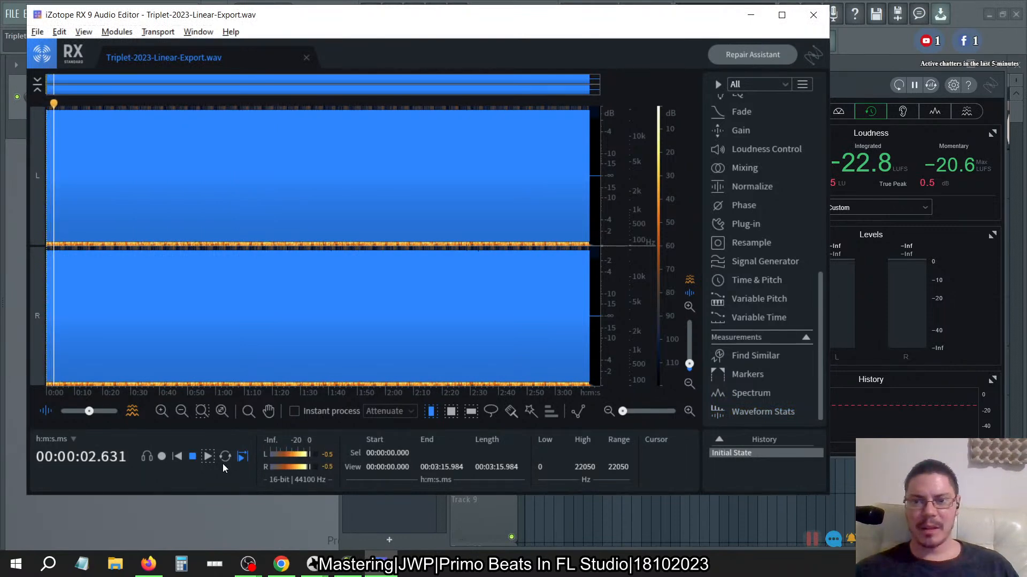
click(193, 456)
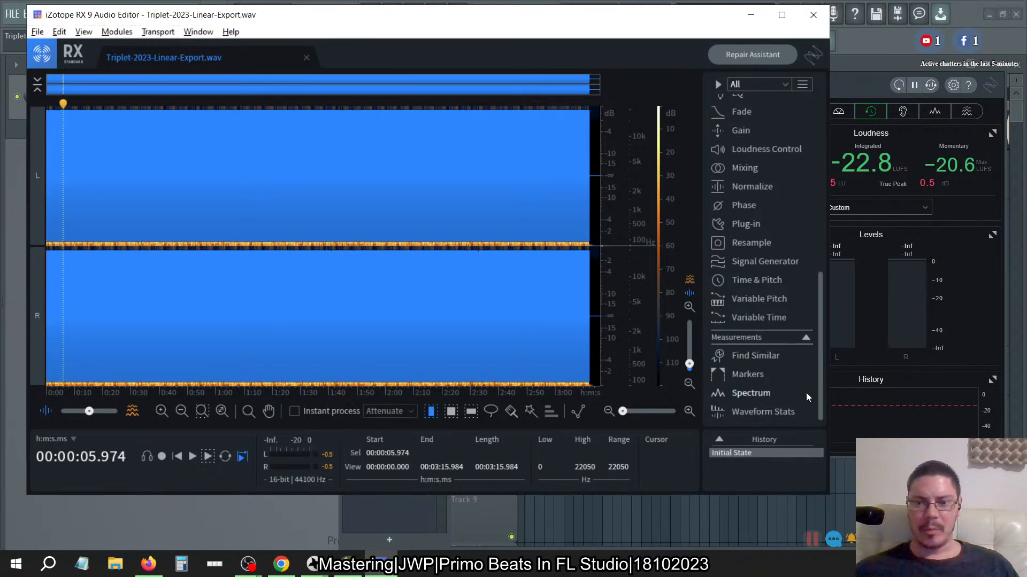
- Render the file through Loudness Control with the Video Streaming Delivery preset, targeting -14.0 LKFS integrated and -1.0 dB true peak
click(750, 153)
click(479, 120)
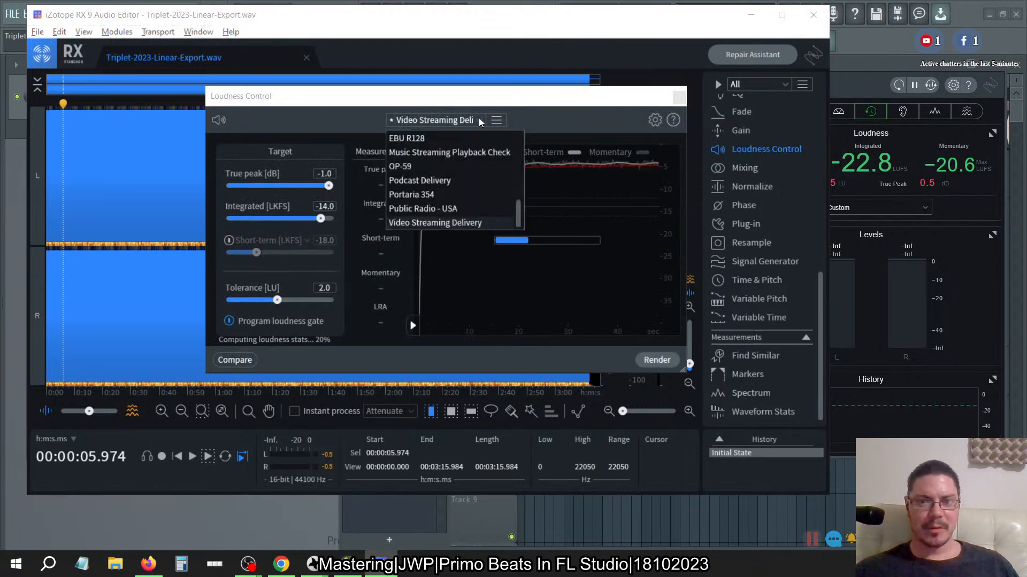
click(421, 222)
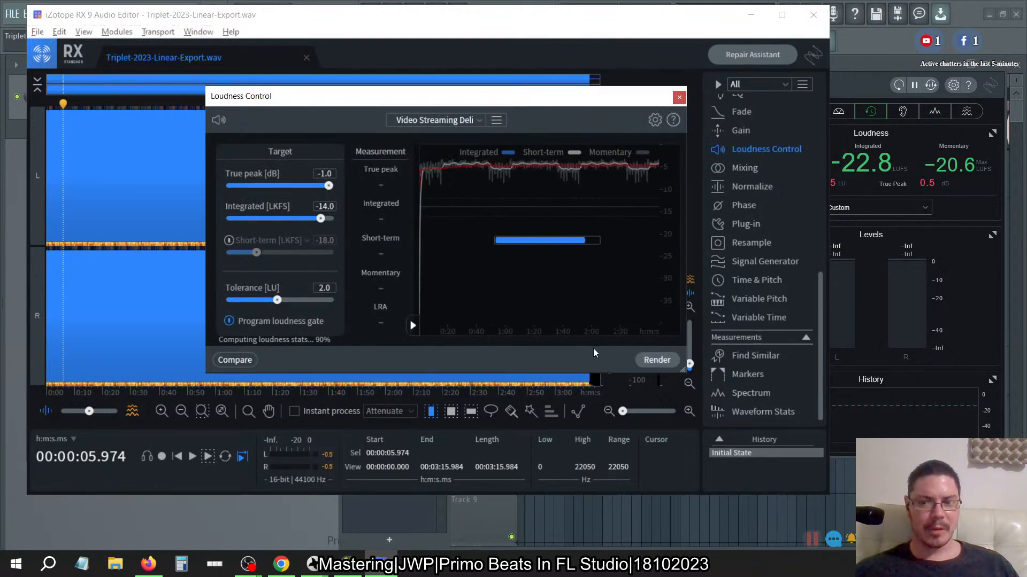
click(642, 358)
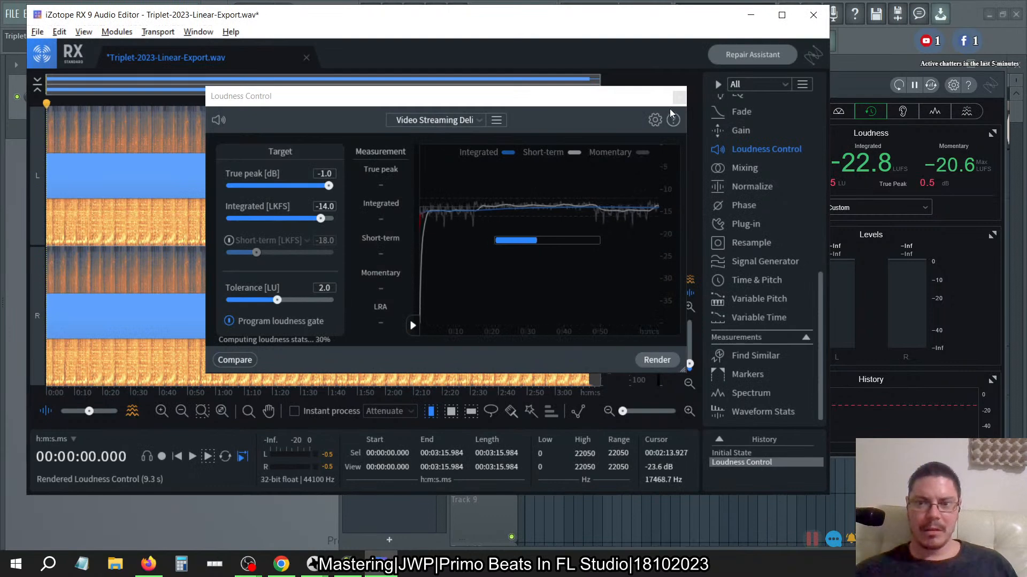
click(680, 99)
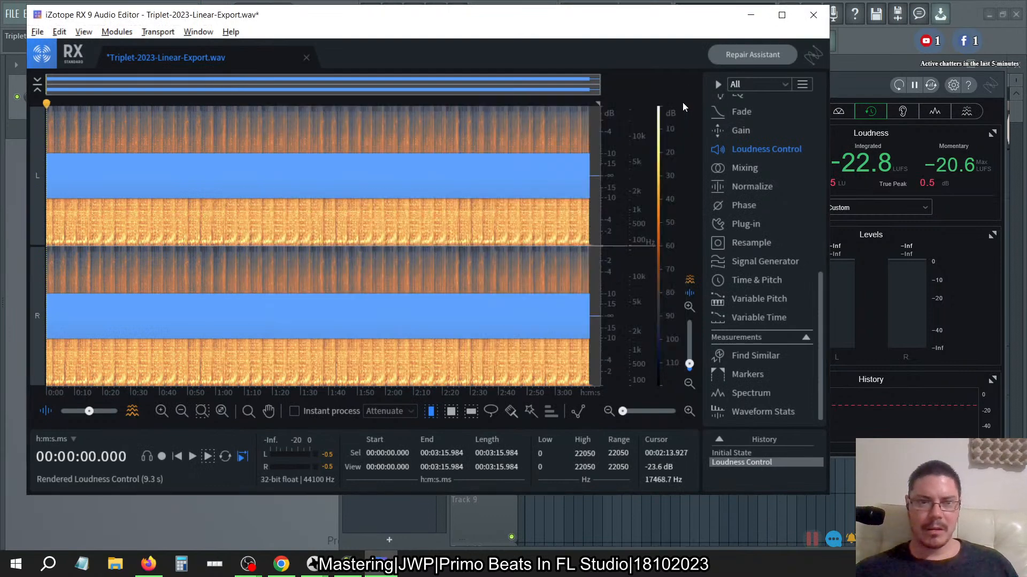
- Play a short part of the loudness-adjusted audio and review its Waveform Statistics
click(192, 457)
click(193, 457)
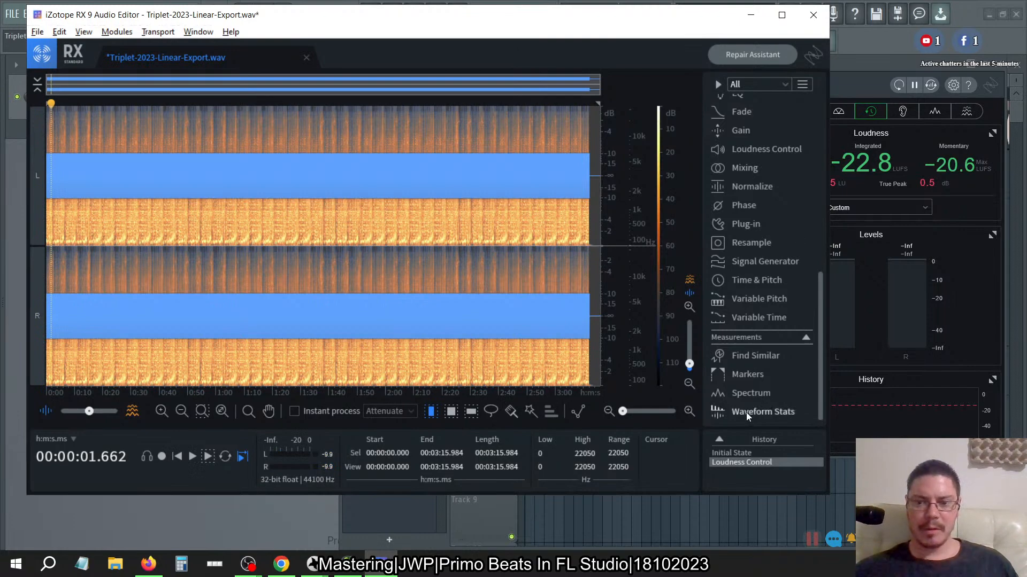
click(762, 412)
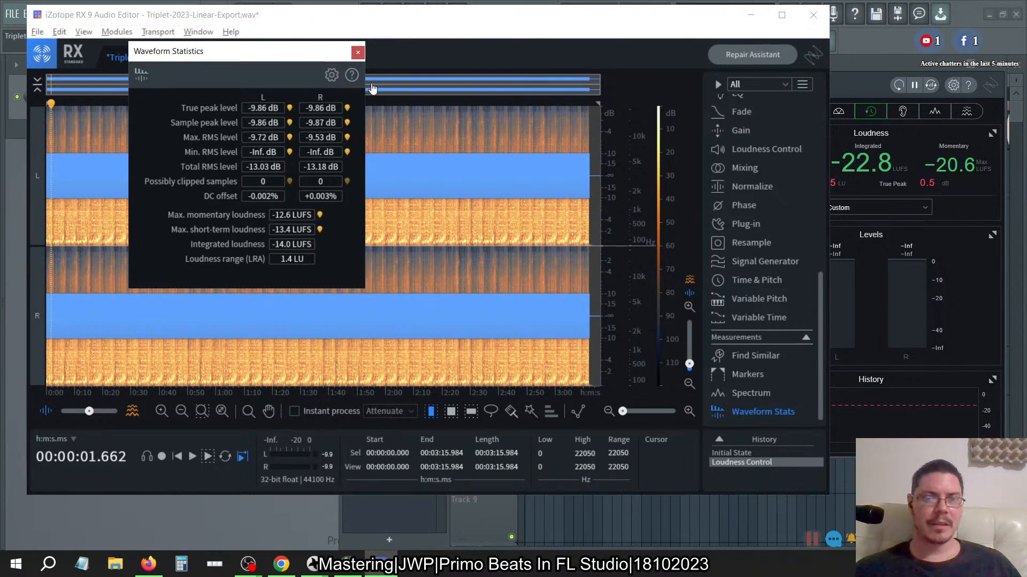
click(358, 52)
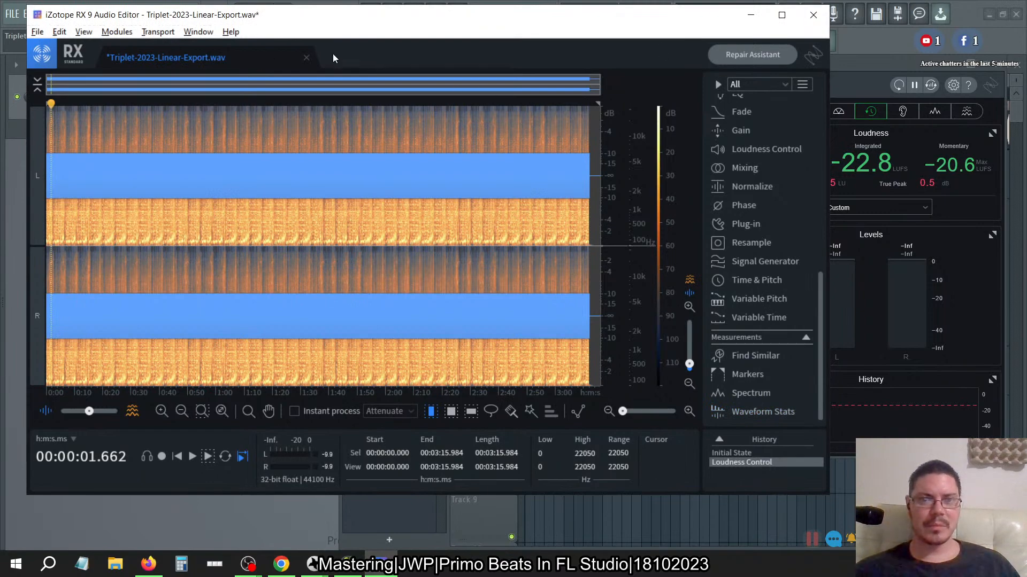
- Close the file in RX 9, discarding the loudness change, and return to FL Studio with Ozone 9 in front
click(306, 57)
click(545, 329)
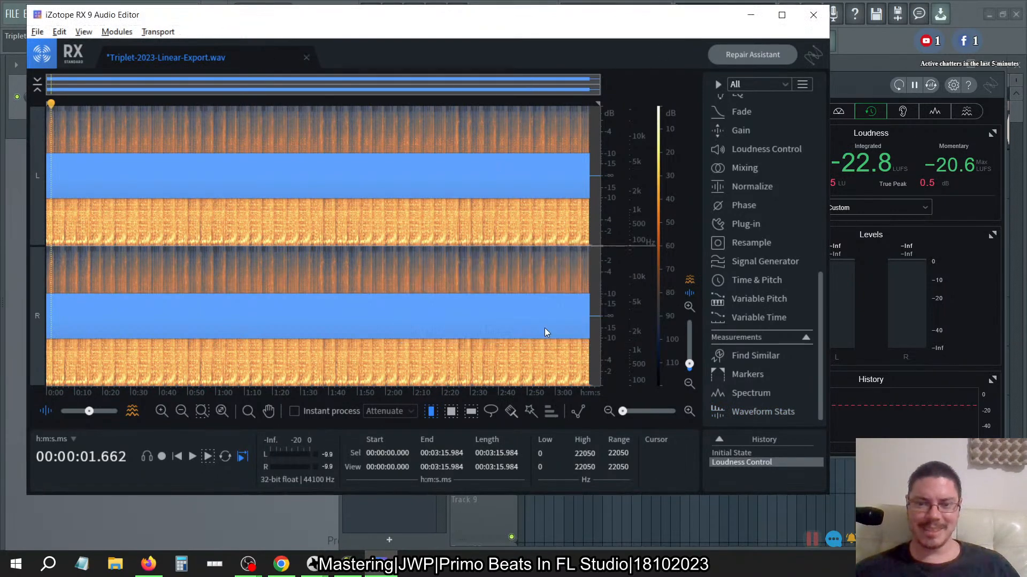
click(865, 81)
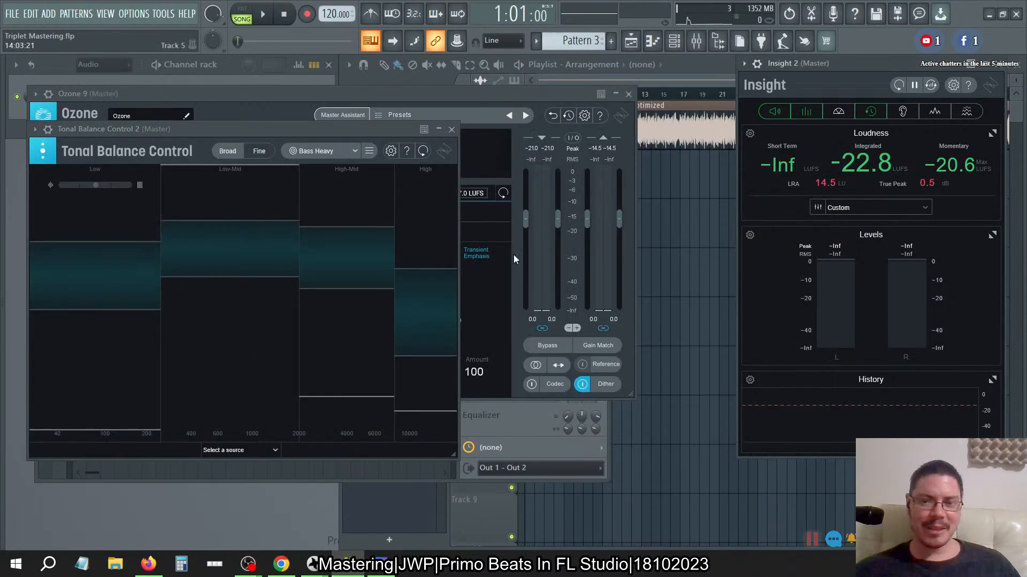
click(492, 232)
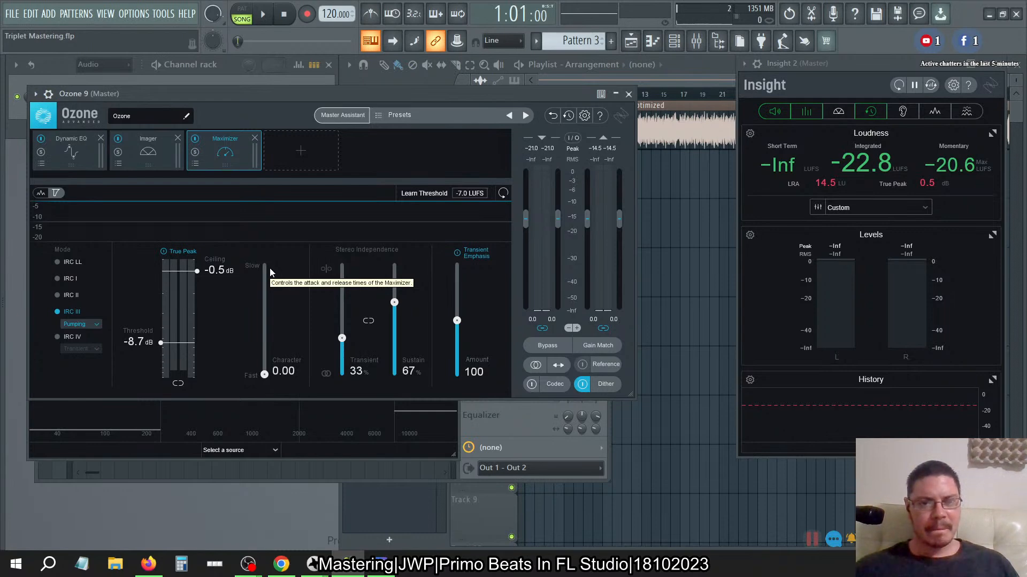
- Play the track from the start and open SPAN Plus from the master mixer track
click(266, 15)
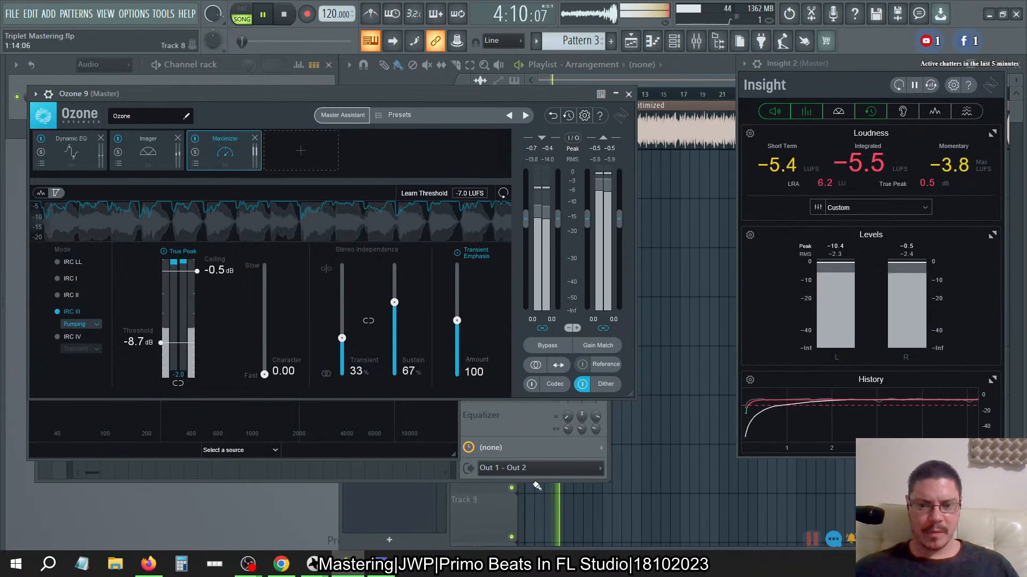
click(574, 428)
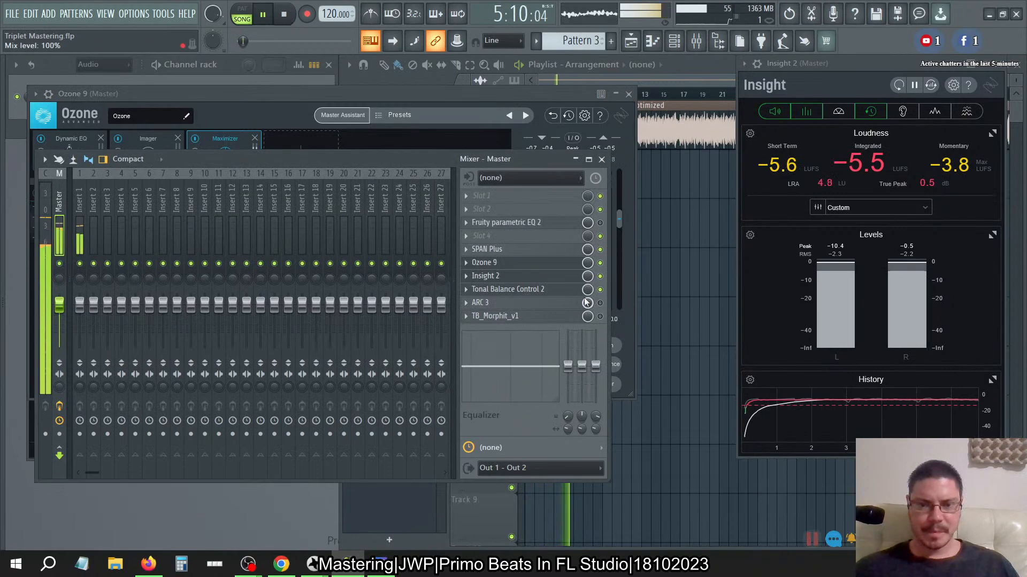
drag(541, 255, 541, 268)
click(538, 263)
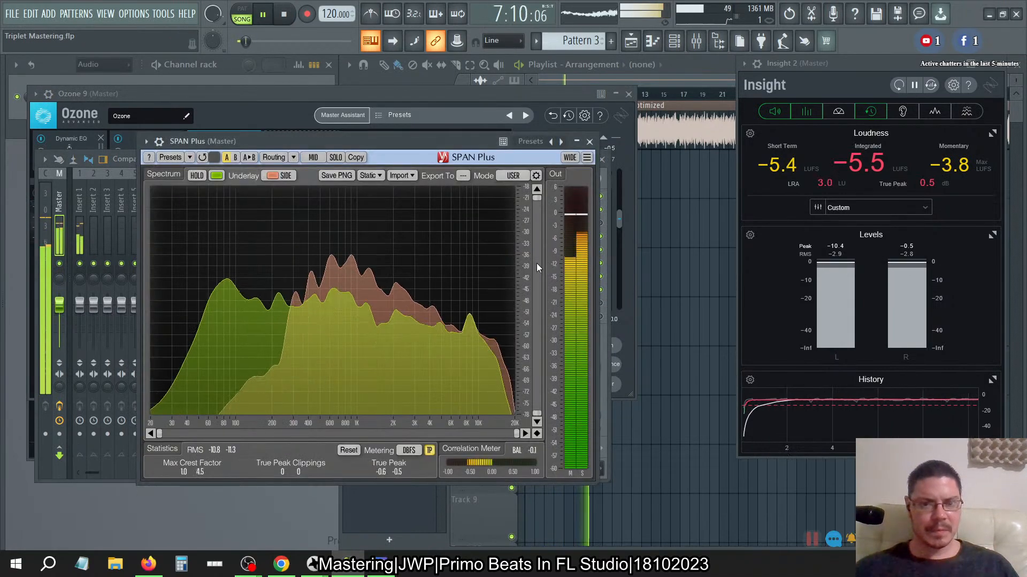
- Look through SPAN Plus's information and settings window, its preset list and its spectrum mode settings during playback
click(587, 159)
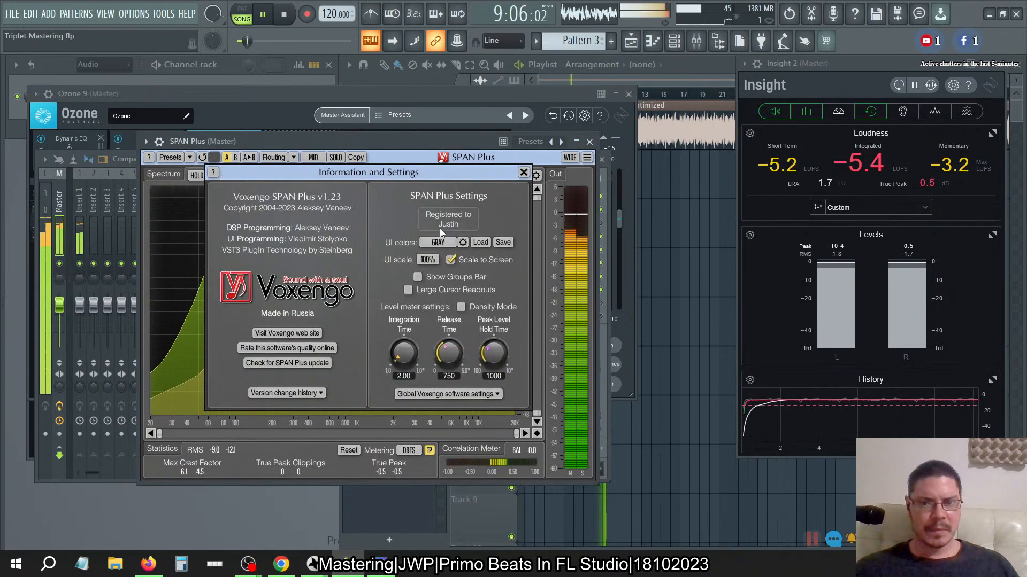
click(523, 172)
right_click(551, 145)
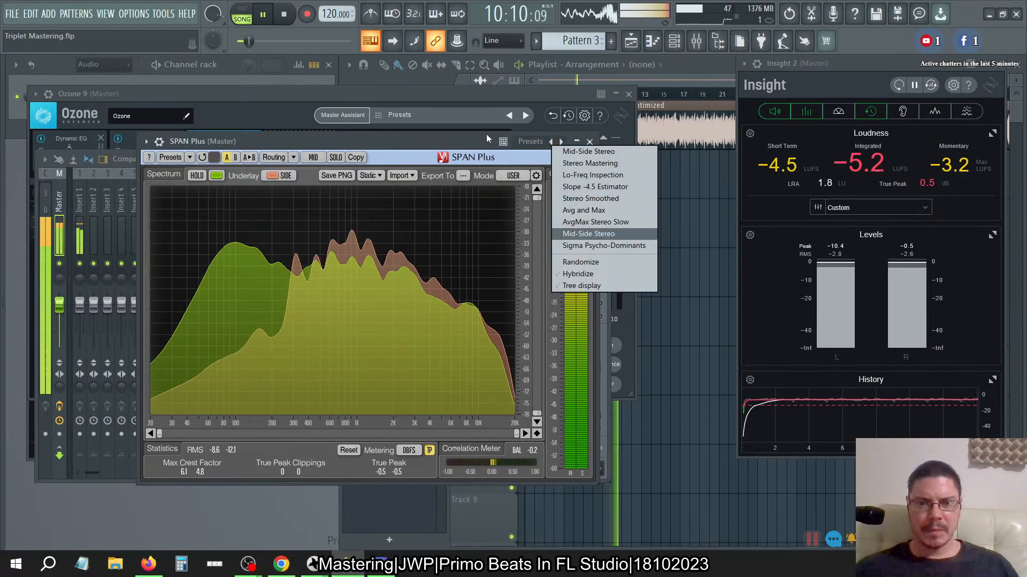
click(453, 123)
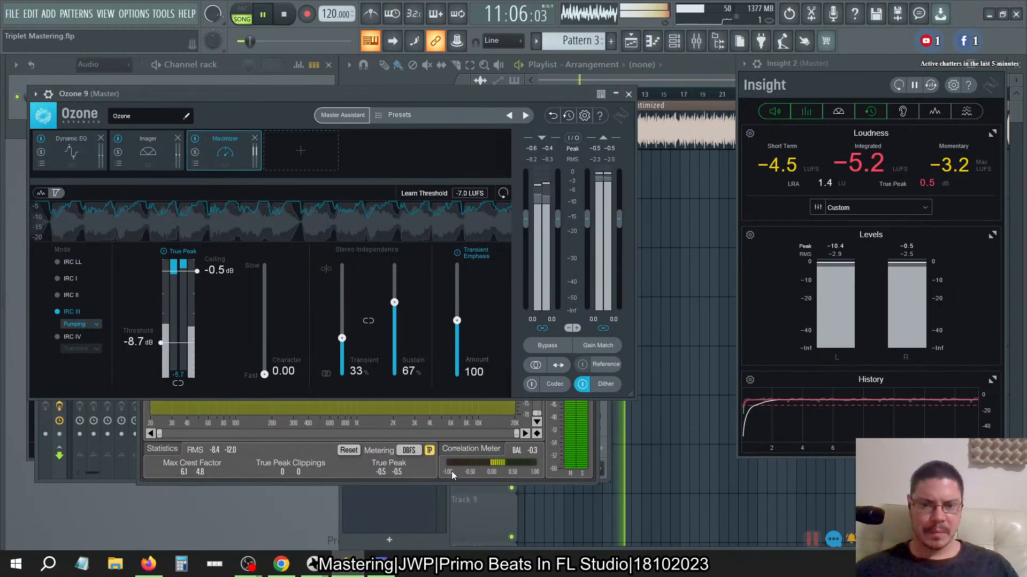
click(451, 470)
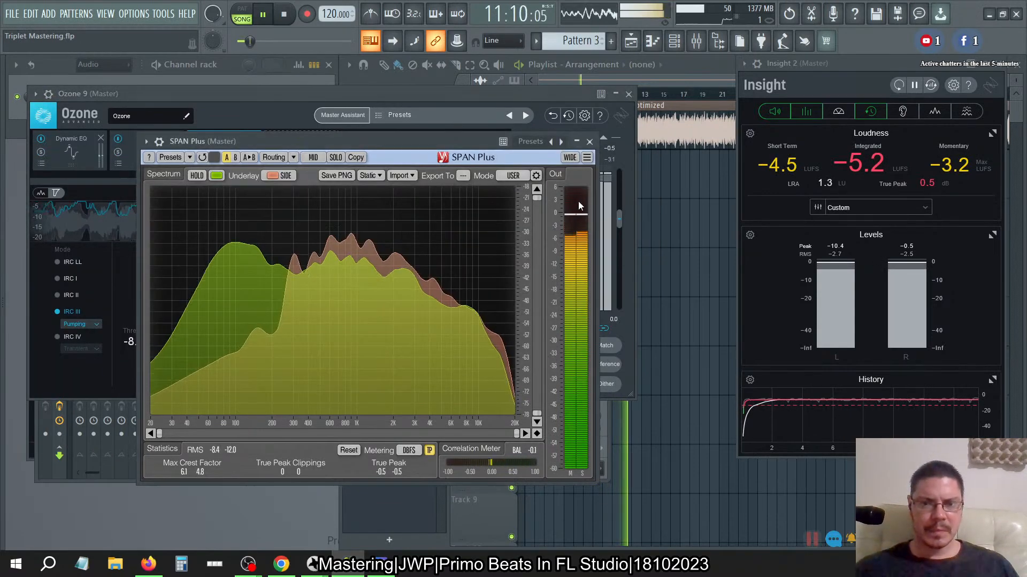
click(520, 176)
click(534, 176)
click(534, 176)
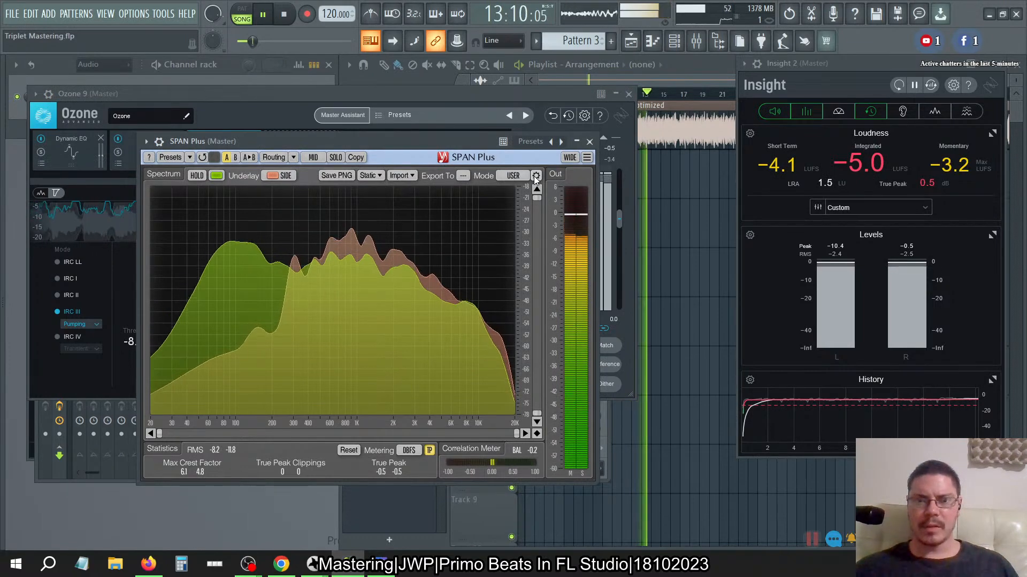
- Set SPAN Plus's spectrum mode to HIGH RES, watch the spectrum, close the plug-in and stop playback
click(516, 177)
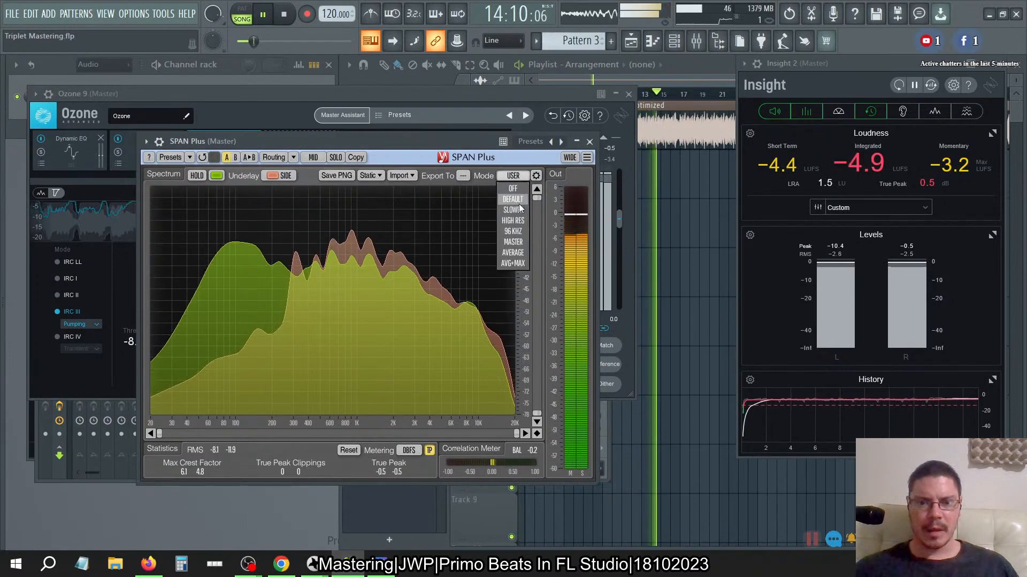
click(513, 220)
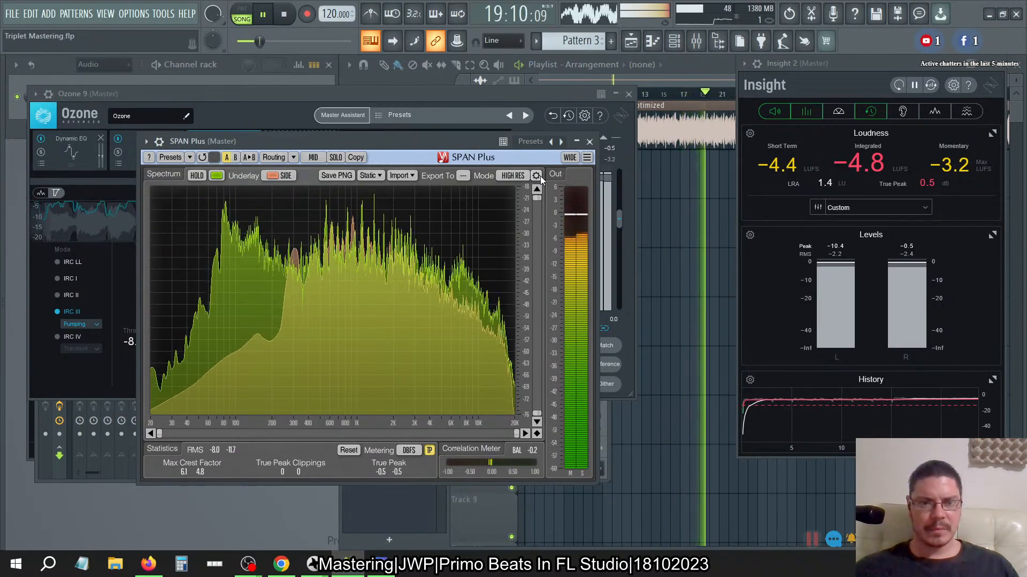
click(589, 141)
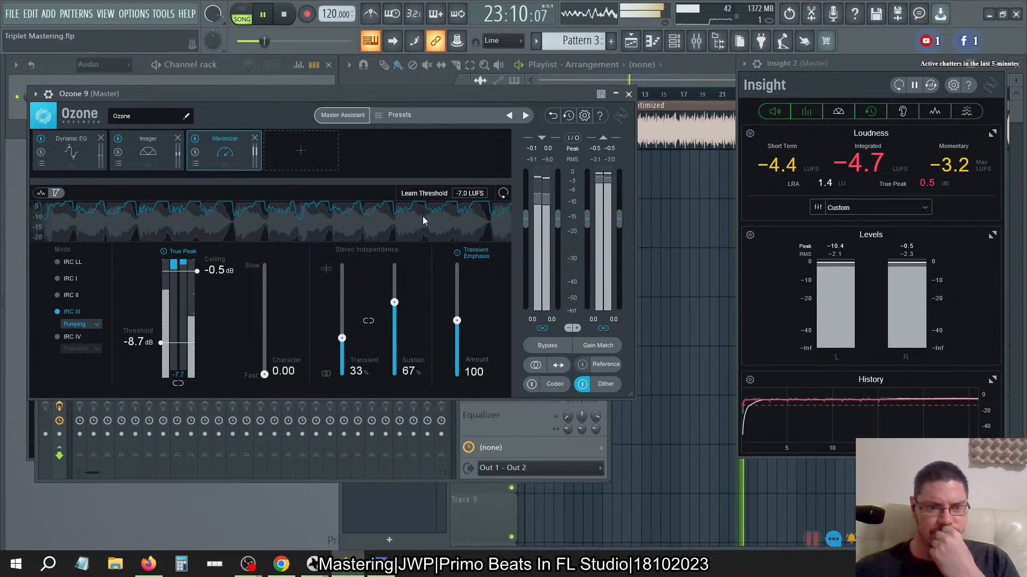
click(292, 16)
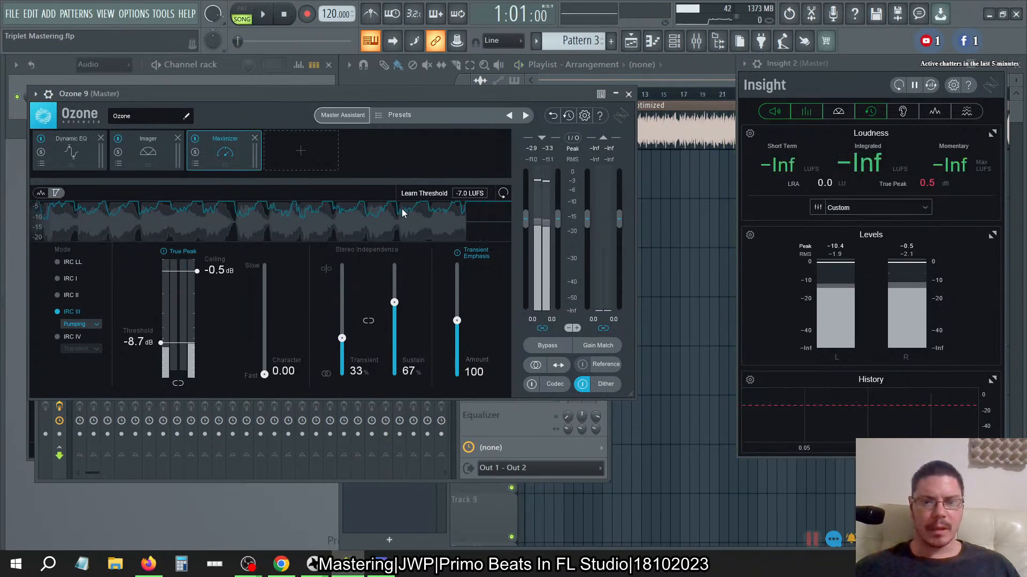
- Set the Maximizer's learn target to -13 LUFS and ceiling to -1.0 dB, and let it learn the threshold during playback
click(459, 193)
text(-14)
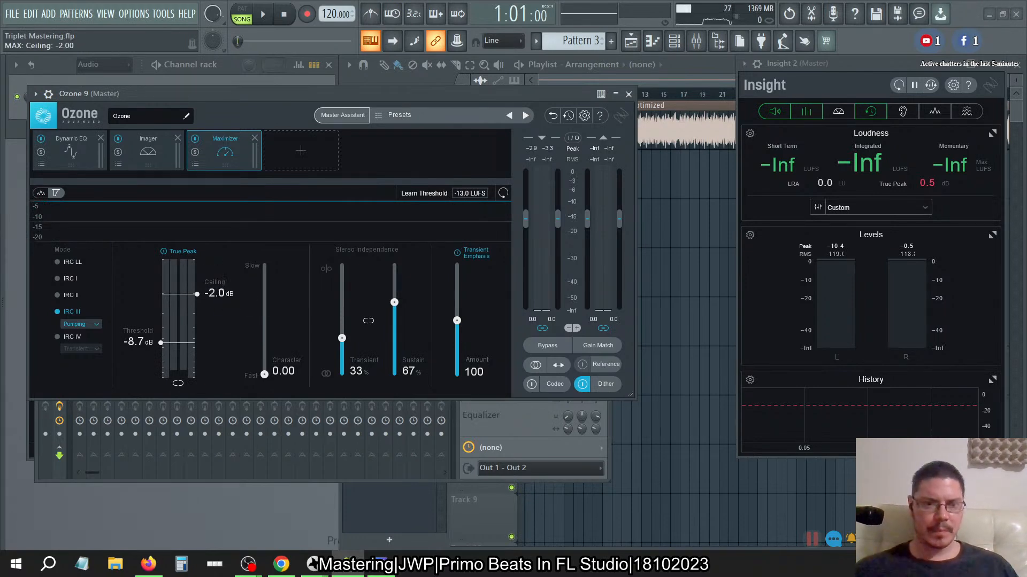
drag(214, 293, 214, 278)
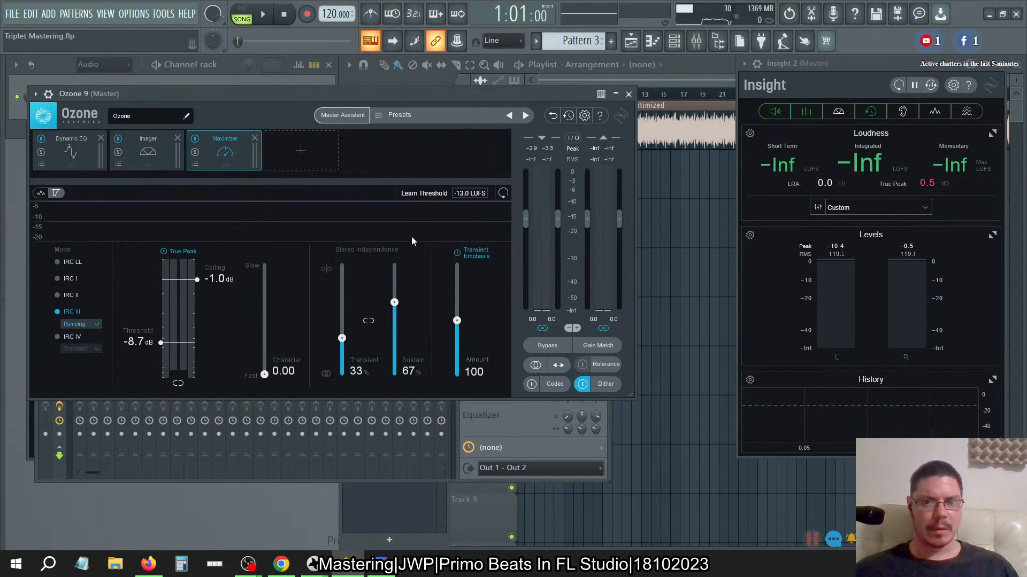
click(414, 195)
key(space)
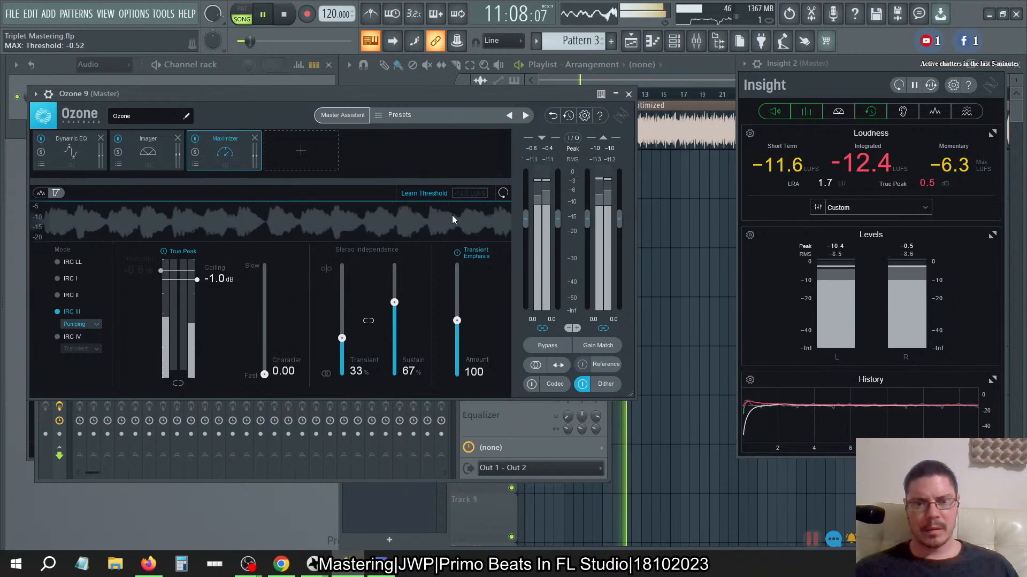
click(429, 194)
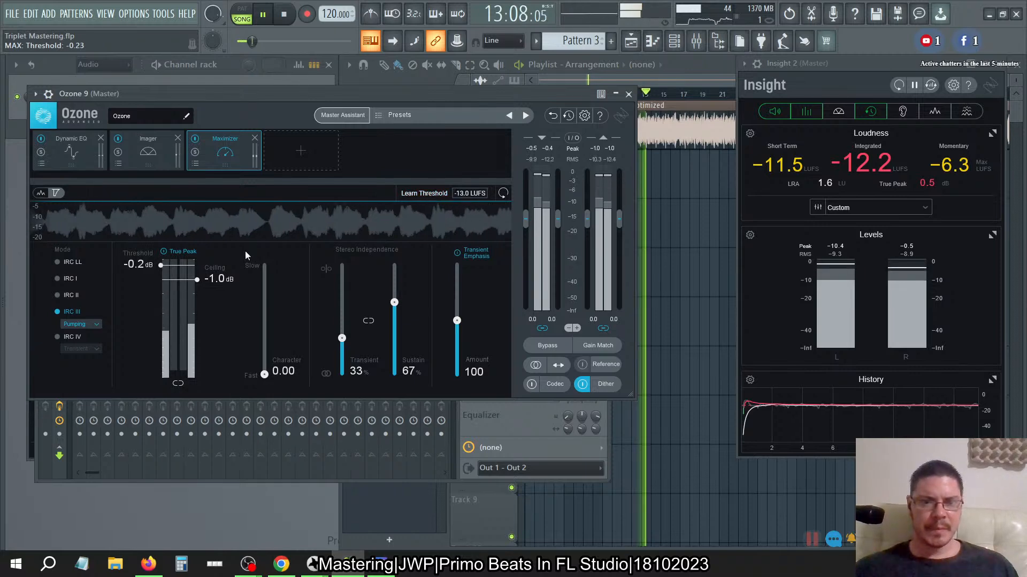
- Lower the Maximizer's threshold in stages to -2.0, -3.9, -4.5 and finally about -9.0 dB while the track plays
drag(160, 264, 159, 298)
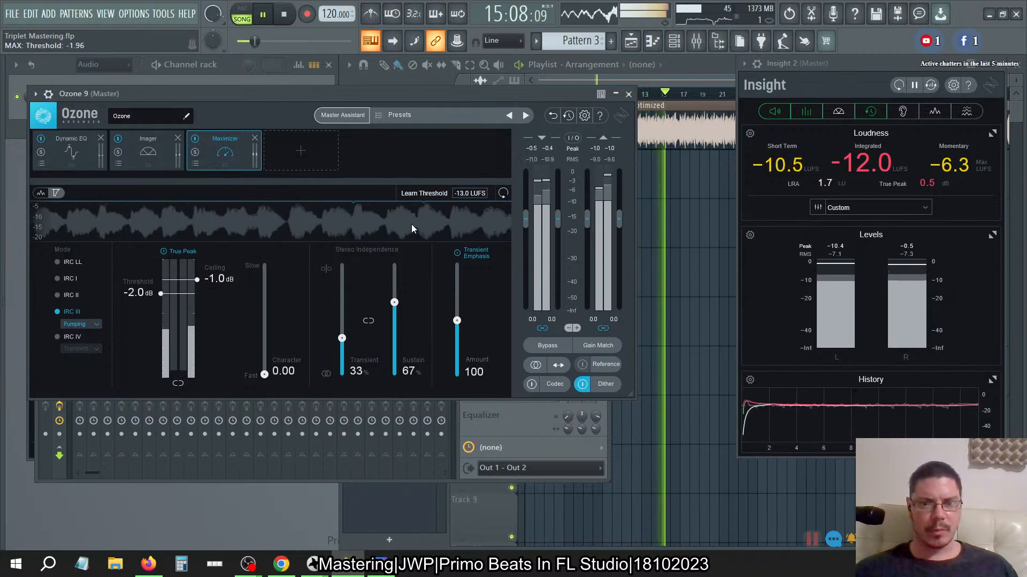
drag(163, 294, 161, 313)
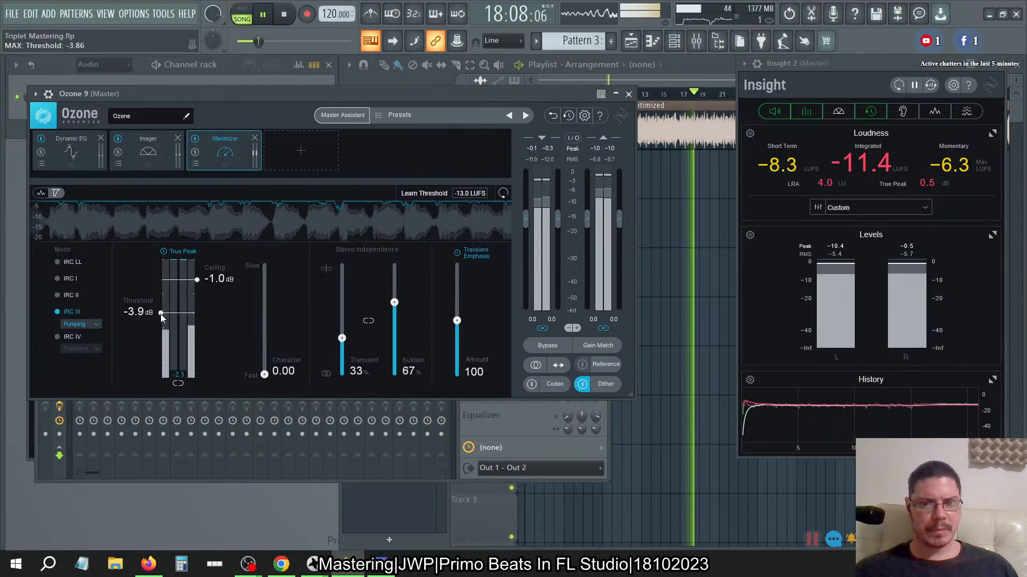
drag(161, 314, 160, 318)
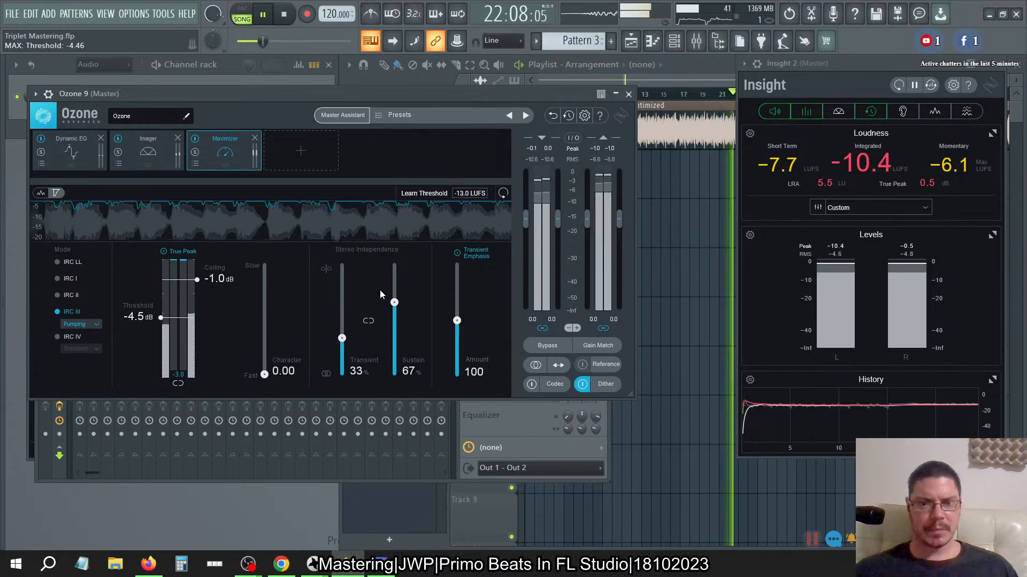
drag(161, 317, 164, 345)
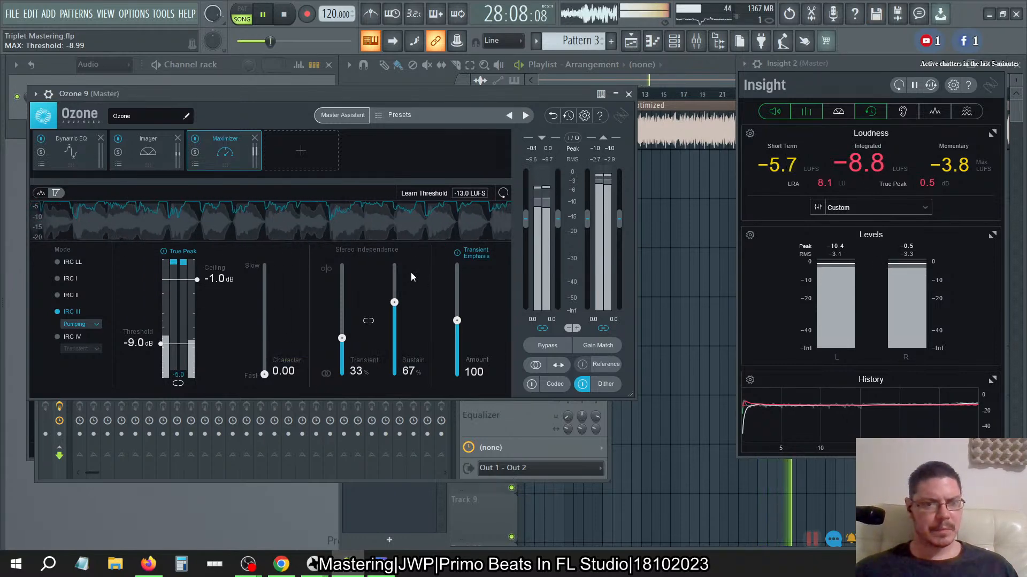
- Set the Maximizer's ceiling to -0.5 dB and its learn target to -7 LUFS
click(463, 193)
click(218, 279)
text(-0.5)
key(Return)
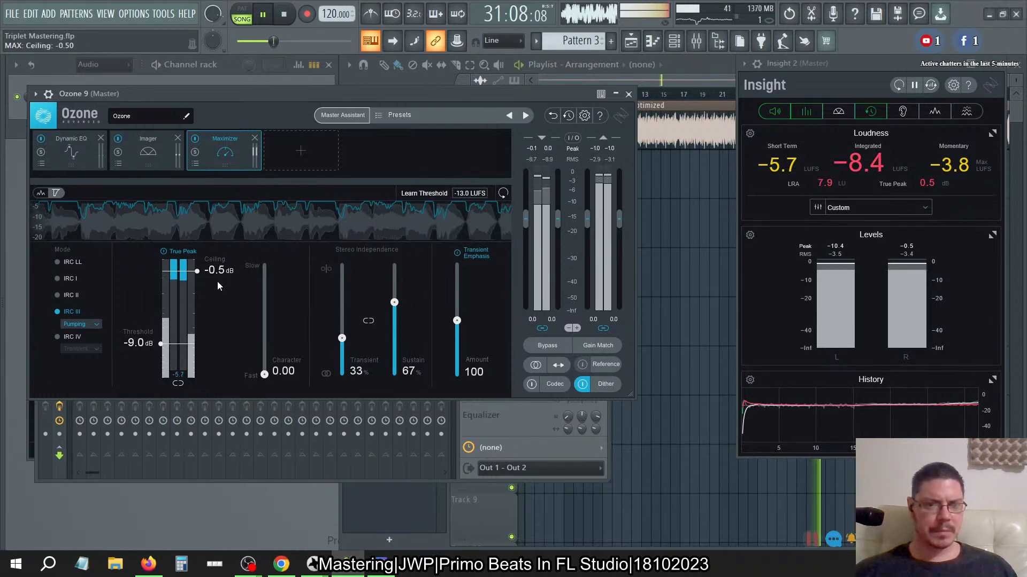
click(467, 196)
text(-7)
key(Return)
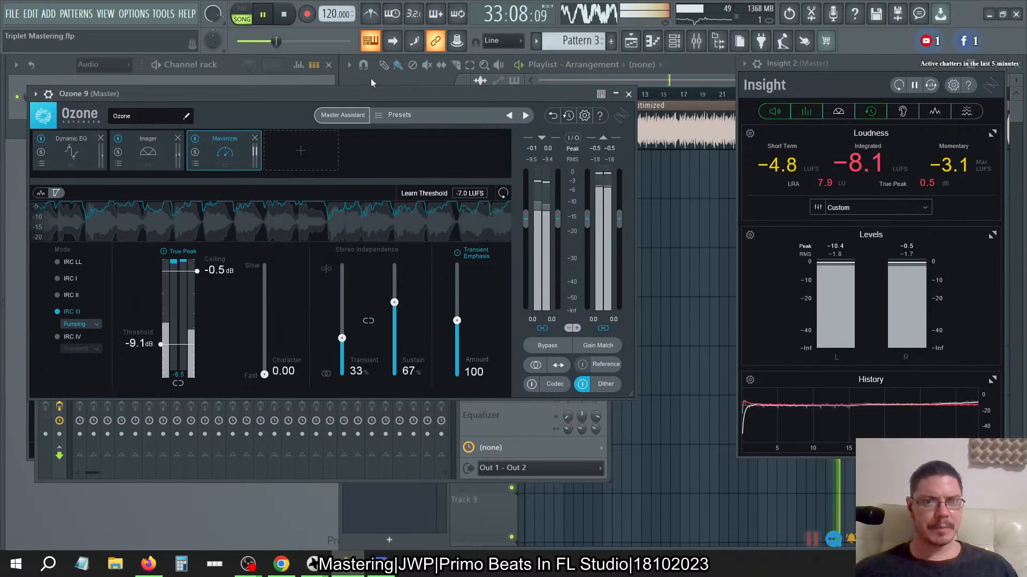
- Restart the track from the beginning with the Maximizer's Learn Threshold active
click(283, 15)
click(266, 16)
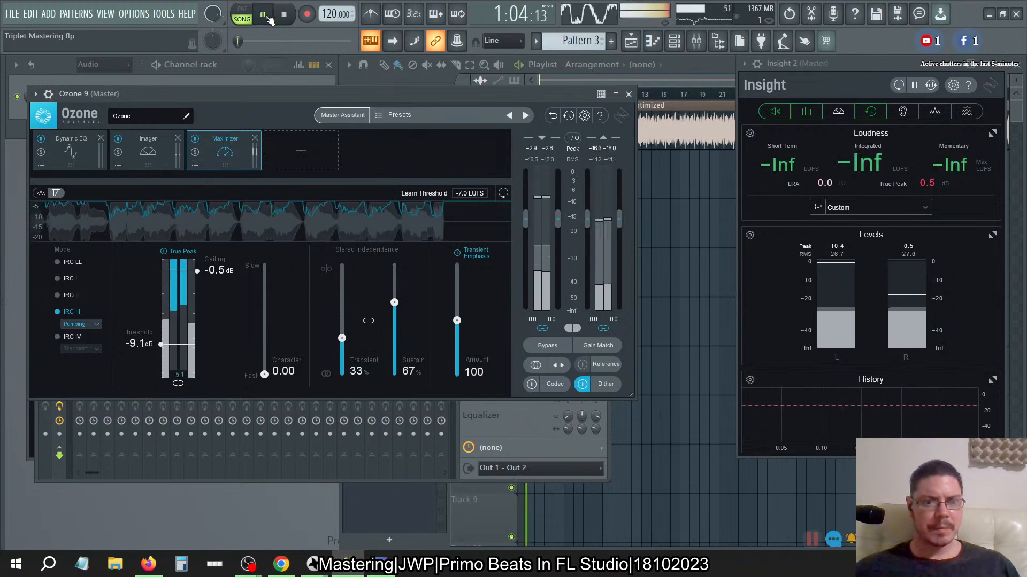
key(space)
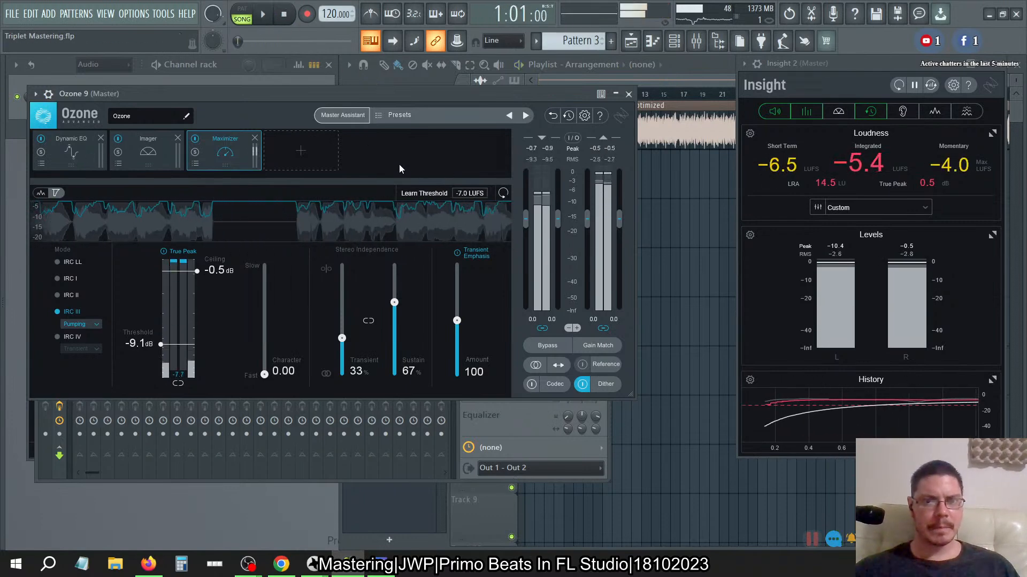
key(space)
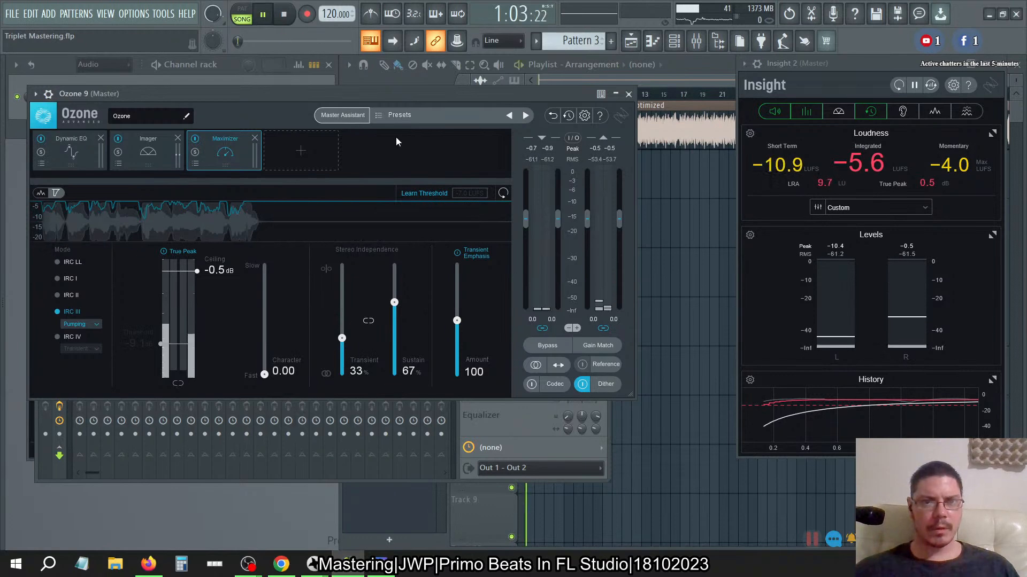
- Switch to RX 9 Audio Editor and open Triplet-2023-Linear-Export.wav
key(alt+Tab)
key(alt+Tab)
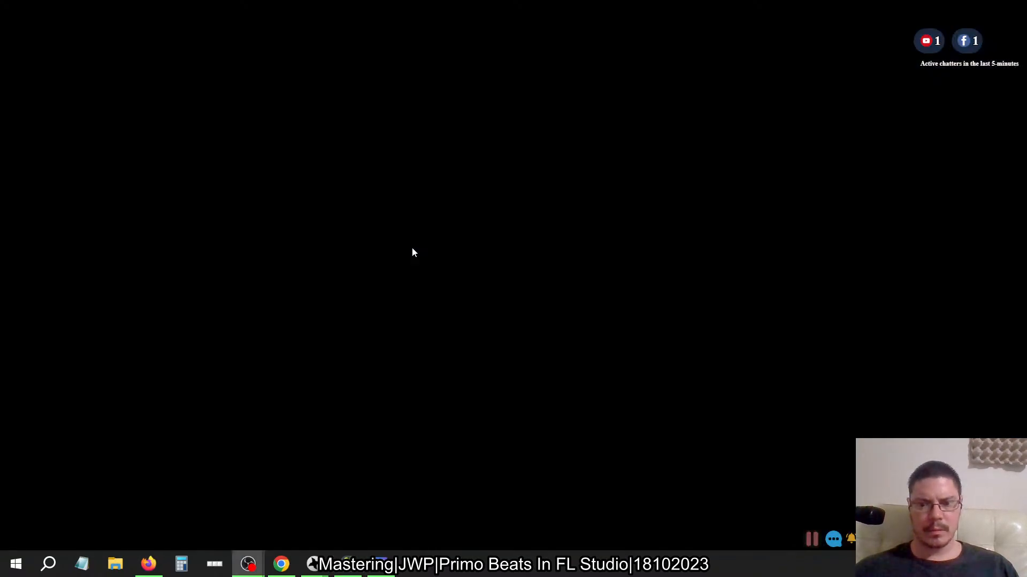
key(alt+Tab)
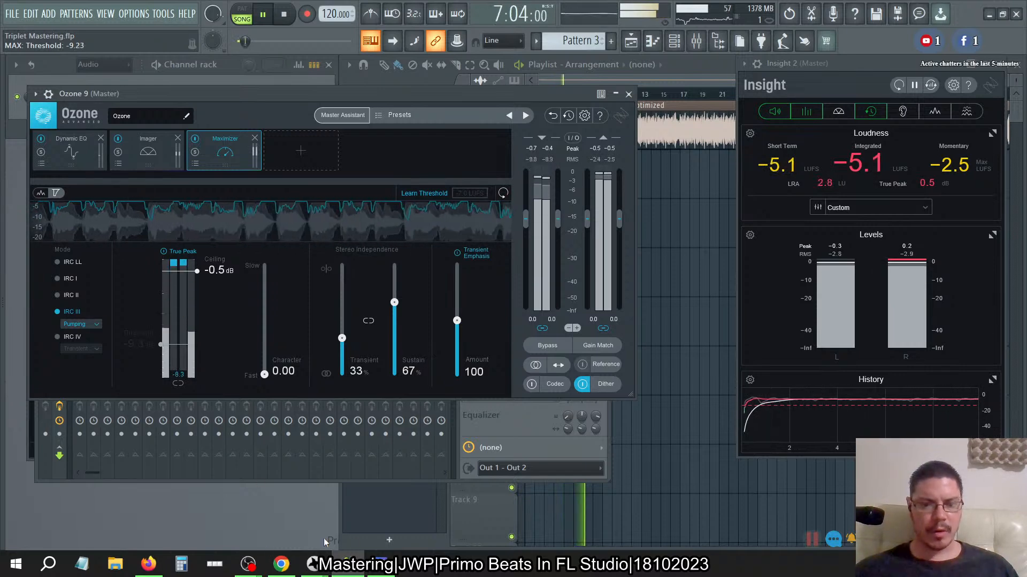
click(379, 566)
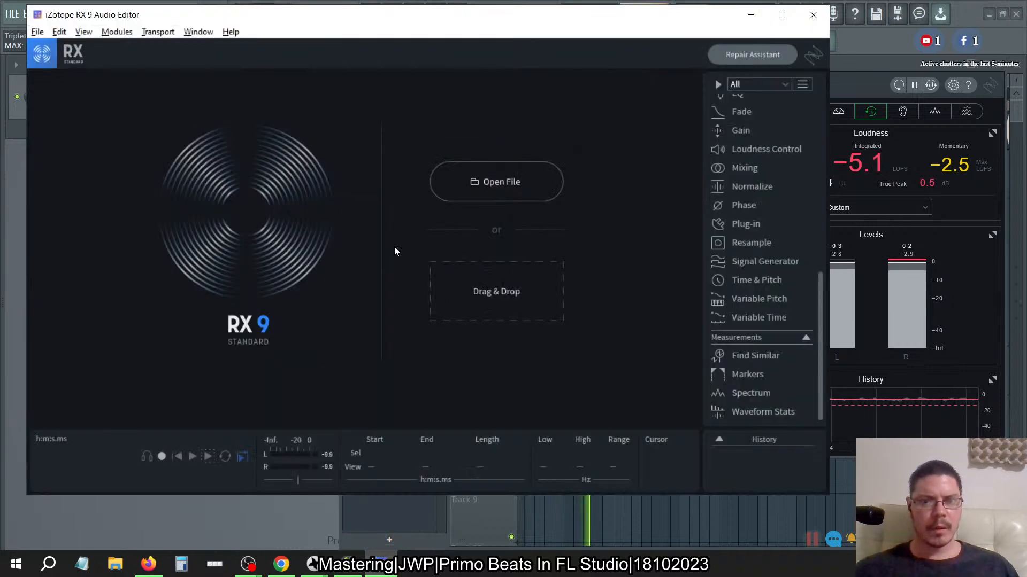
click(43, 32)
click(155, 265)
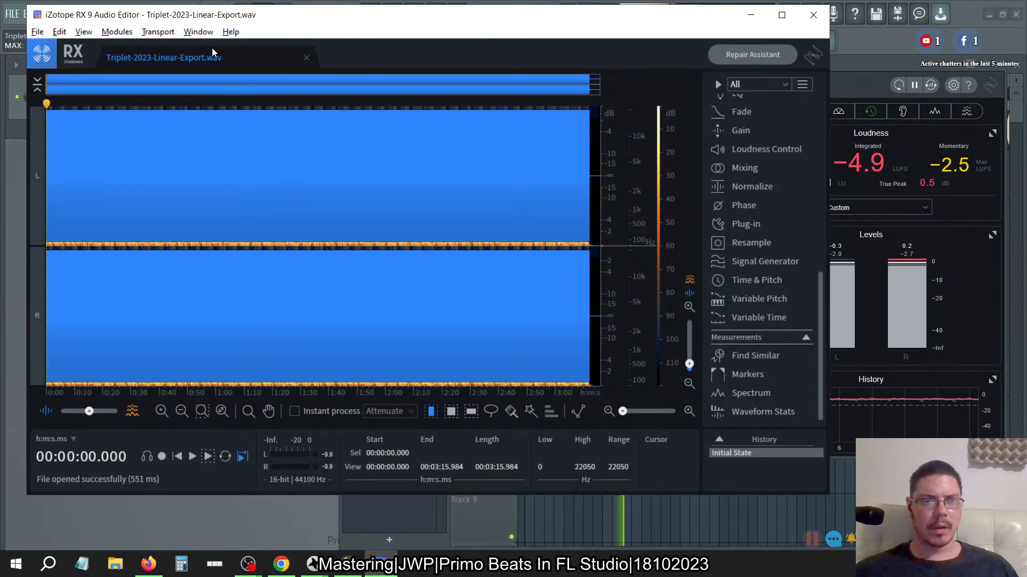
- Open the Batch Processor and remove the Normalize module from its module chain
click(192, 33)
click(231, 61)
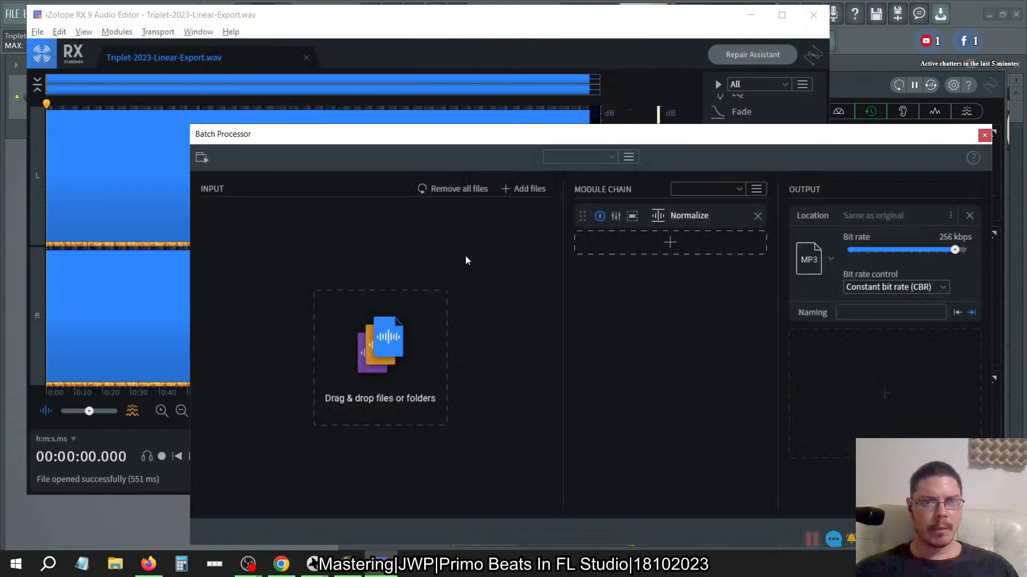
click(758, 217)
- Look through the available processing modules and add the Plug-in module to the batch module chain
click(675, 222)
scroll(659, 260, down, 2)
scroll(665, 332, up, 2)
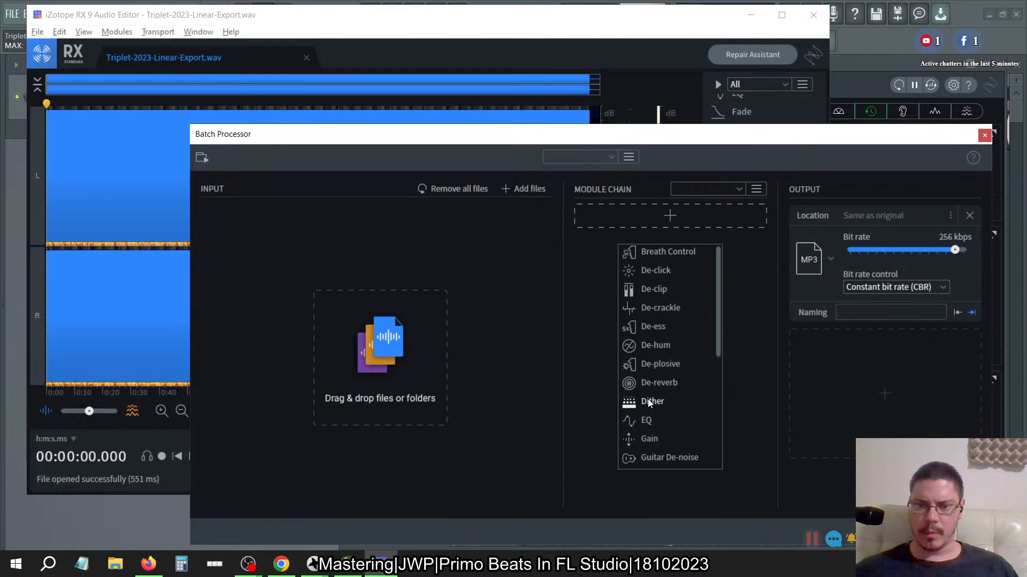
scroll(647, 399, down, 2)
scroll(647, 399, down, 2)
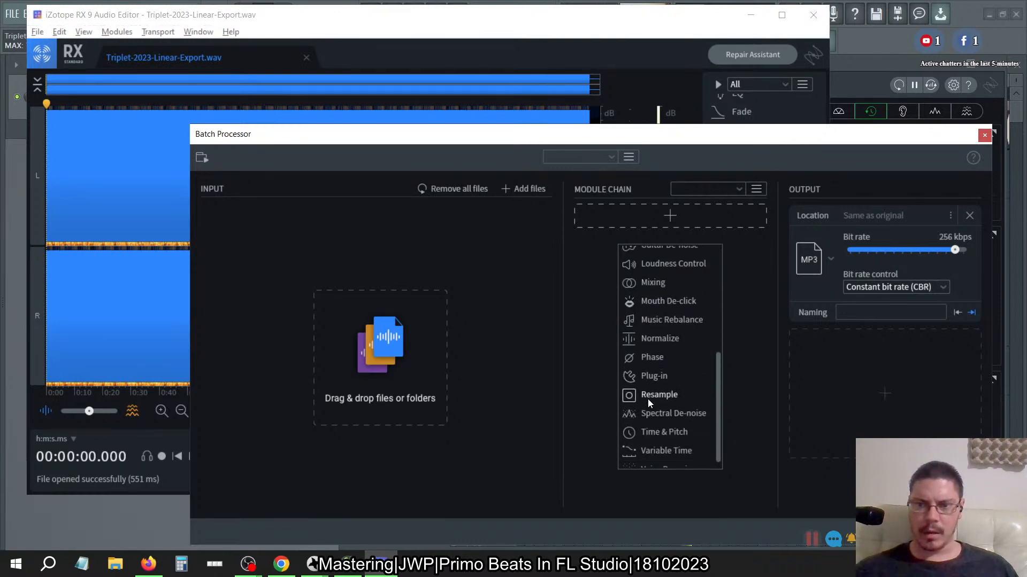
scroll(647, 399, down, 1)
scroll(652, 345, up, 4)
scroll(653, 345, up, 1)
scroll(655, 336, down, 2)
scroll(654, 330, down, 2)
click(653, 414)
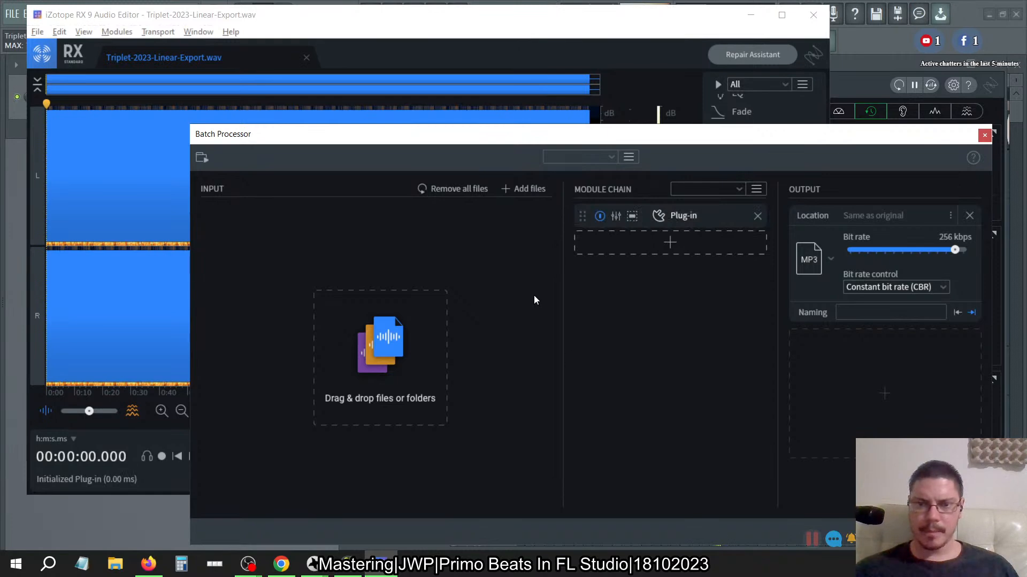
- Inspect the Plug-in module's frequency range and settings, scan for plug-ins and look through the selectable ones
click(632, 216)
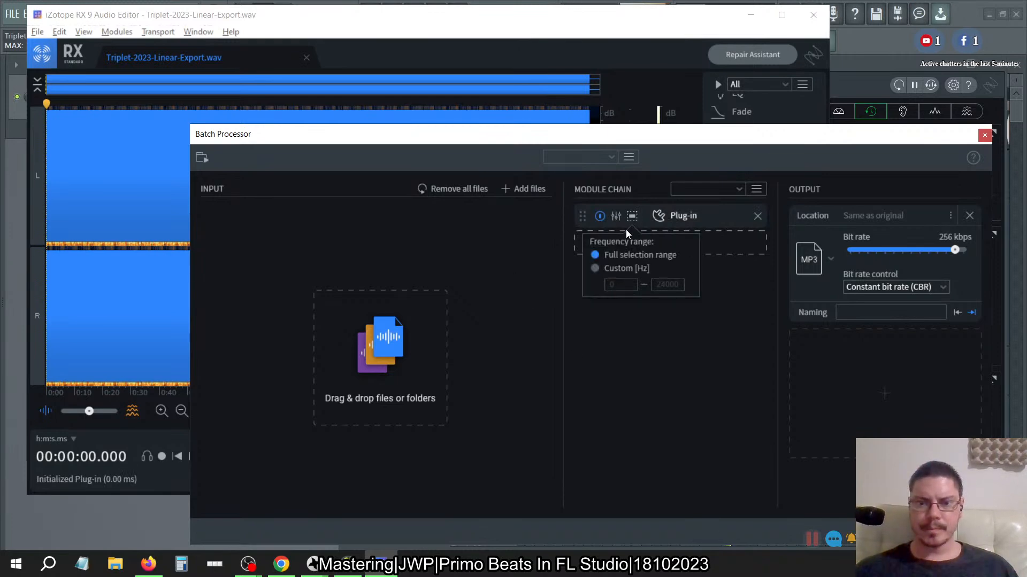
click(614, 216)
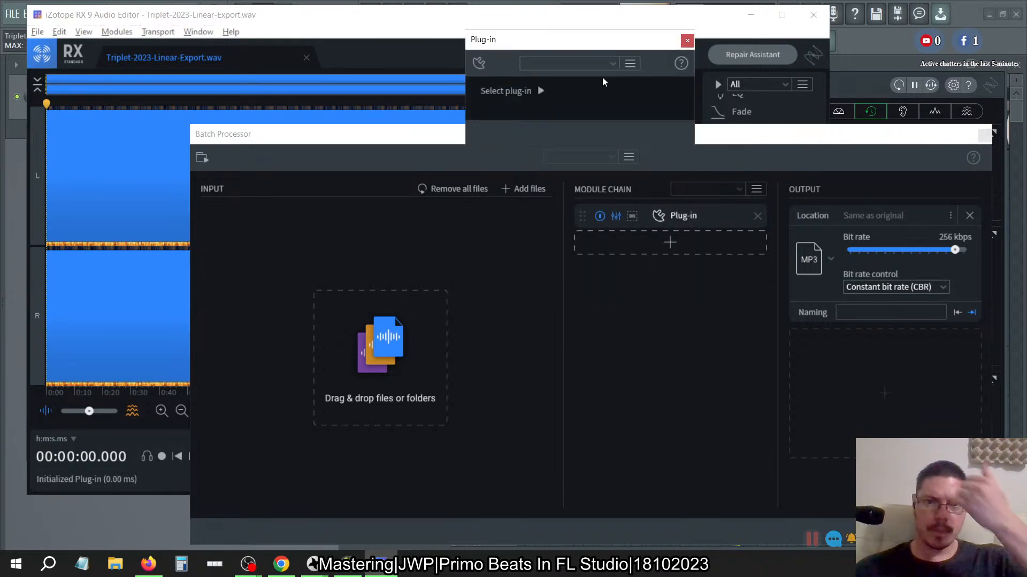
click(617, 63)
click(604, 64)
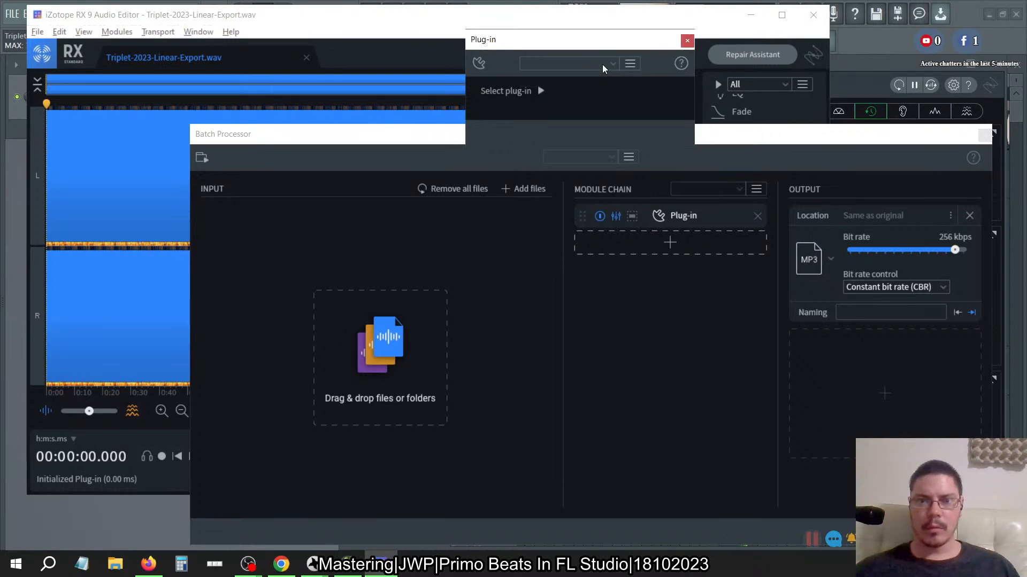
click(541, 91)
click(586, 112)
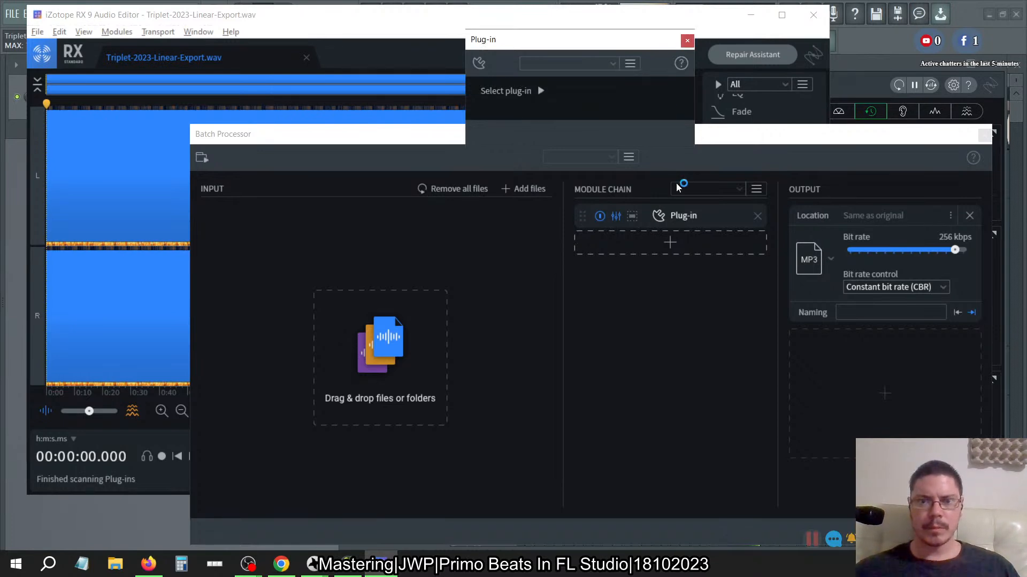
click(541, 92)
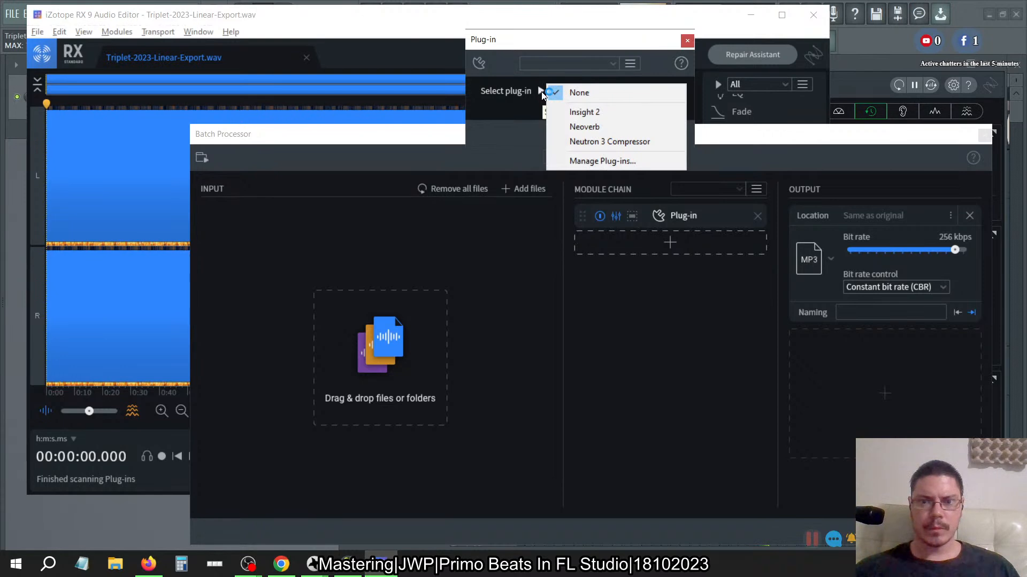
click(541, 92)
click(526, 116)
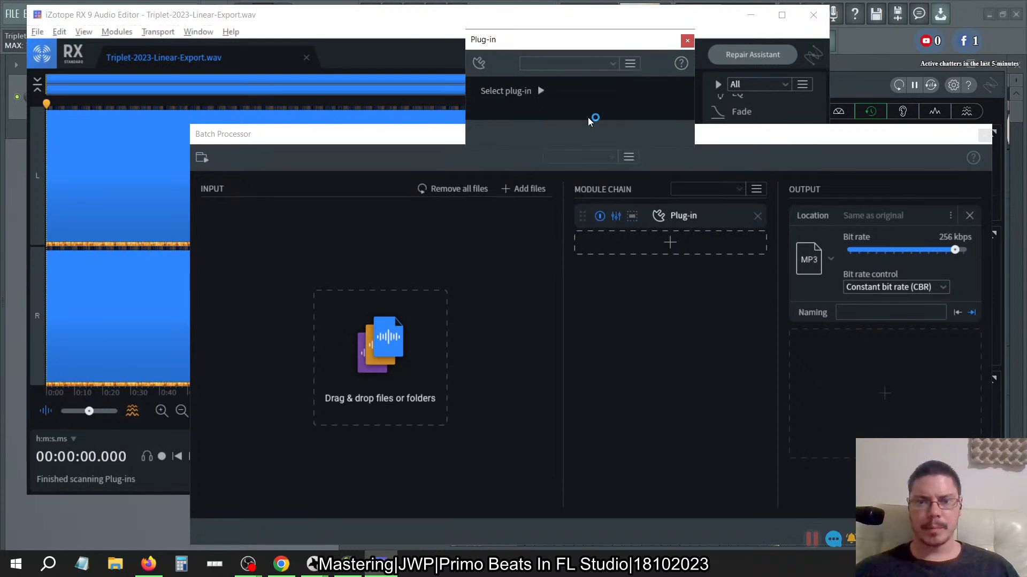
- Switch to FL Studio, stop playback and save the current Ozone 9 settings as a custom global preset named Triplet
key(alt+Tab)
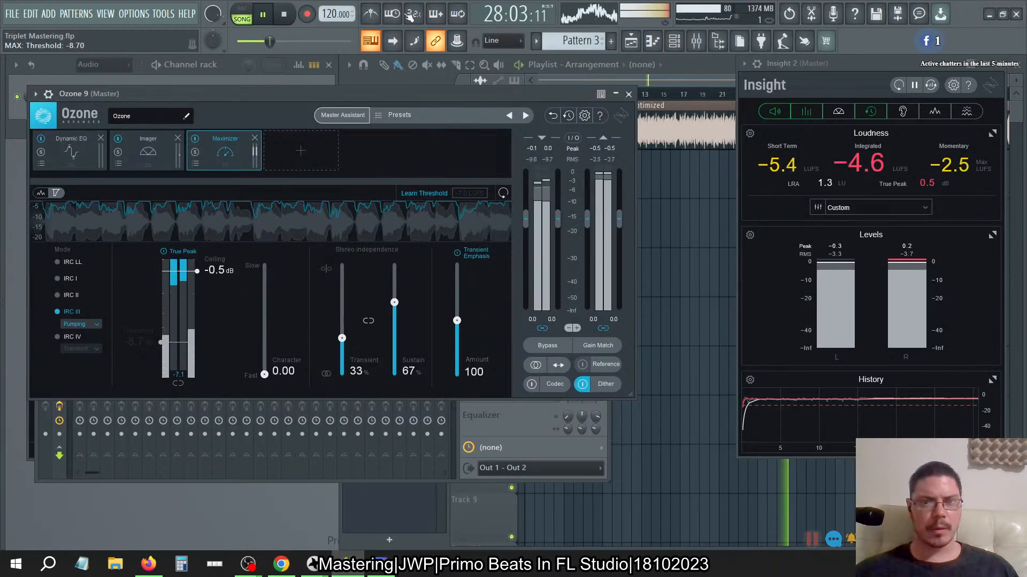
key(space)
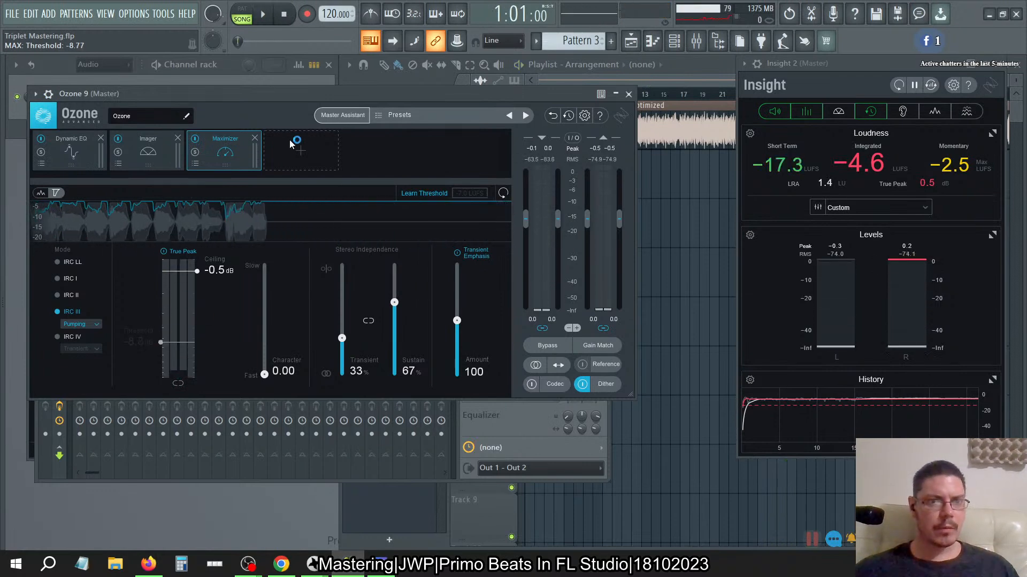
click(382, 117)
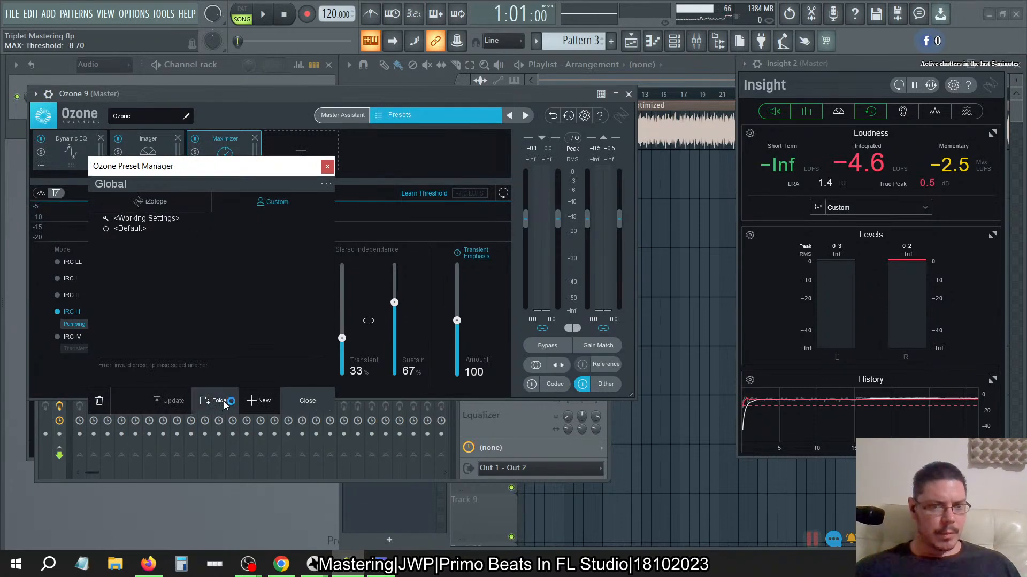
click(262, 403)
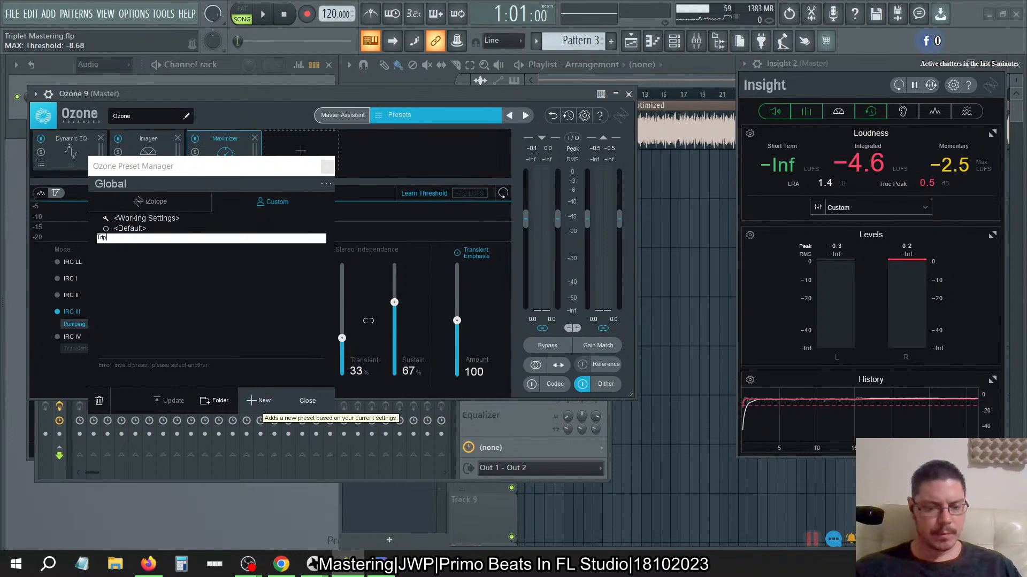
key(Return)
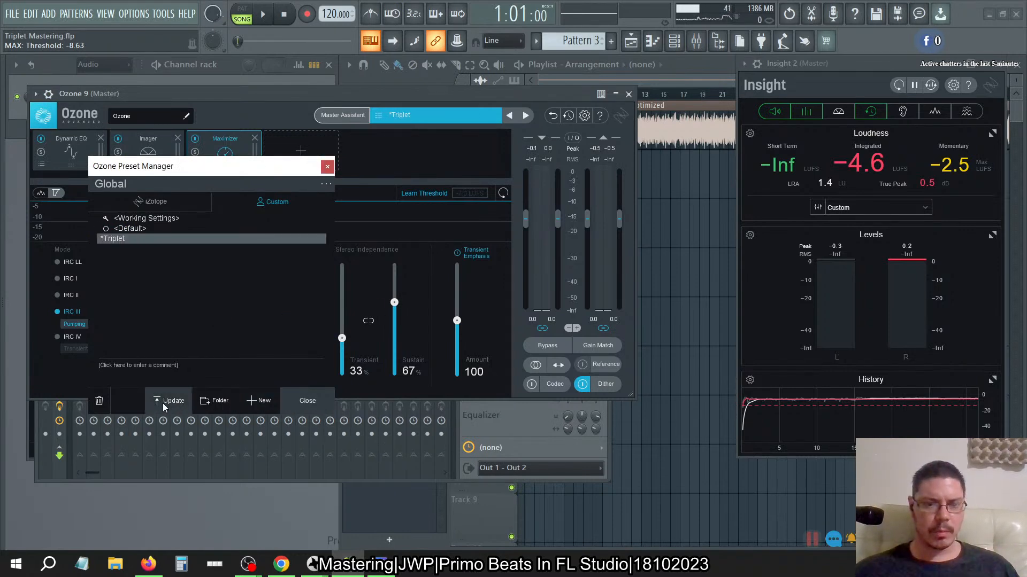
click(327, 166)
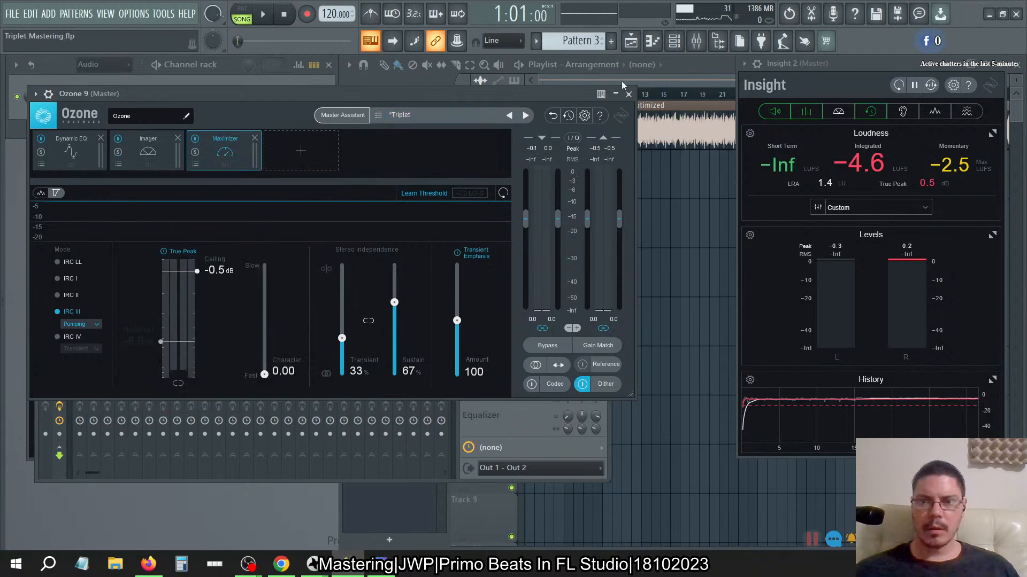
- Close the Ozone 9 window and reload the recent project Triplet Mastering.flp without saving changes
click(629, 94)
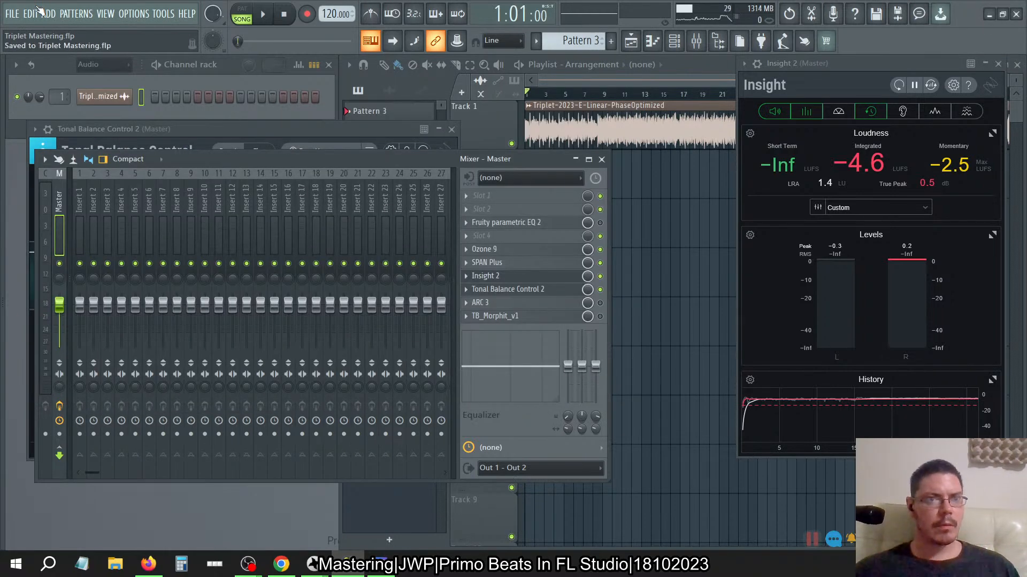
click(13, 14)
click(220, 159)
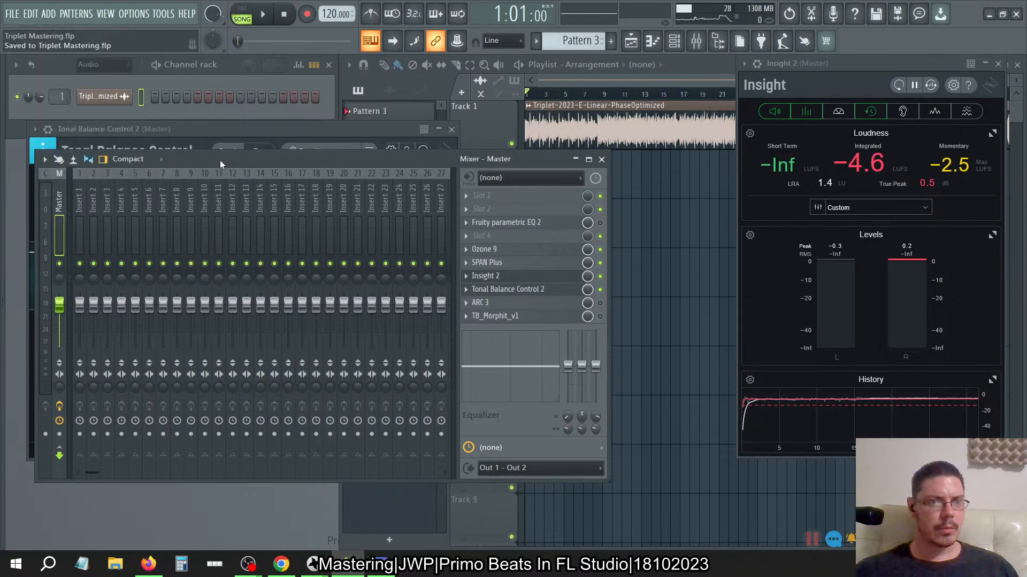
click(19, 14)
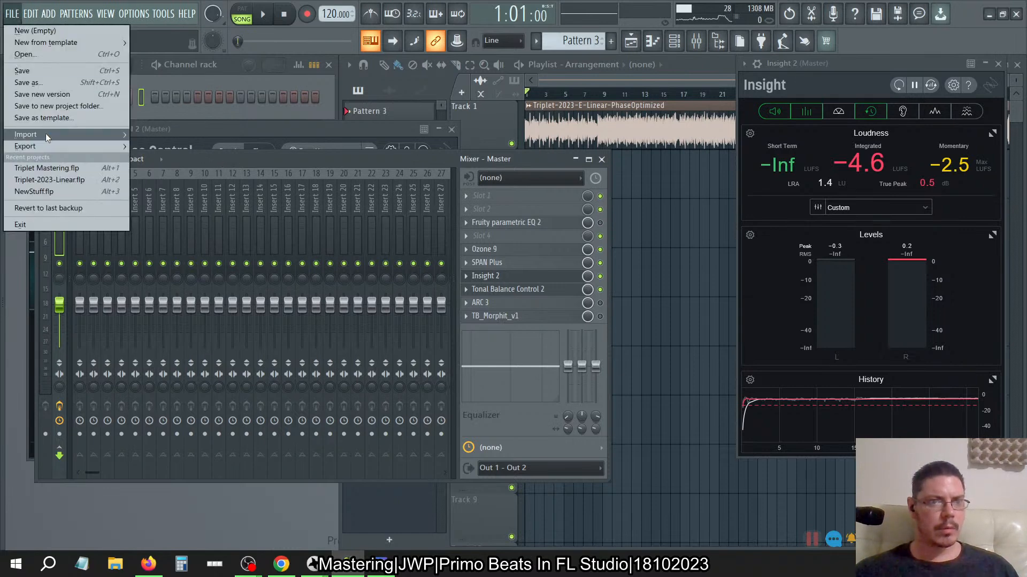
click(51, 172)
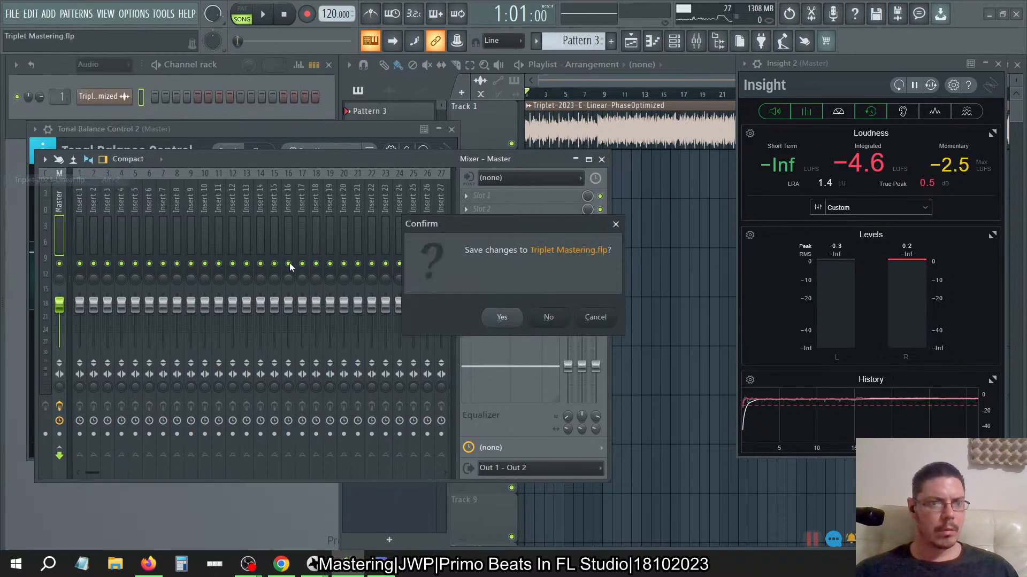
click(546, 317)
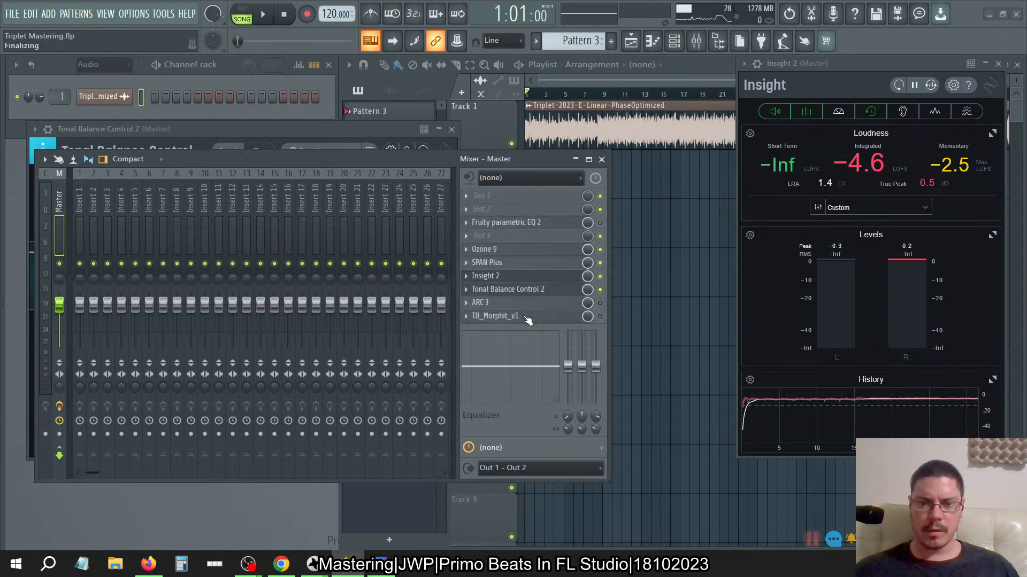
- Switch to RX 9 Audio Editor, load Ozone 9 Dynamic EQ into the batch chain's Plug-in module and close its window
key(alt+Tab)
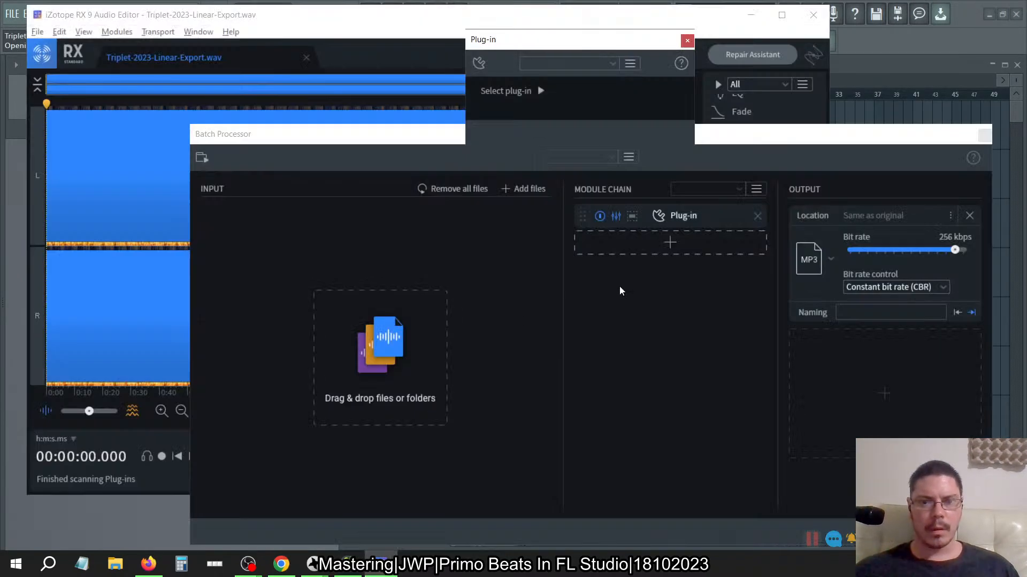
click(616, 217)
click(615, 217)
click(540, 91)
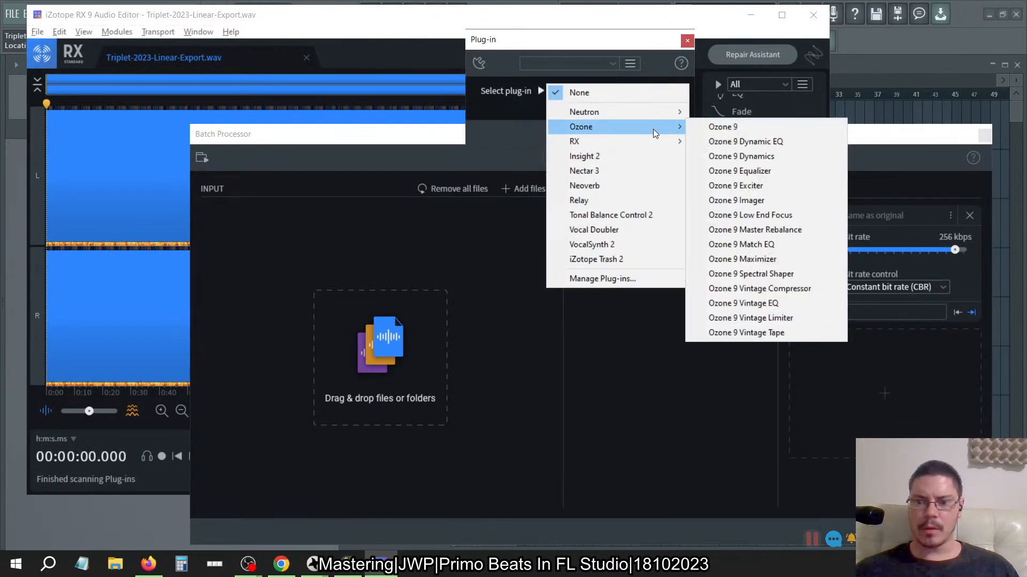
click(770, 142)
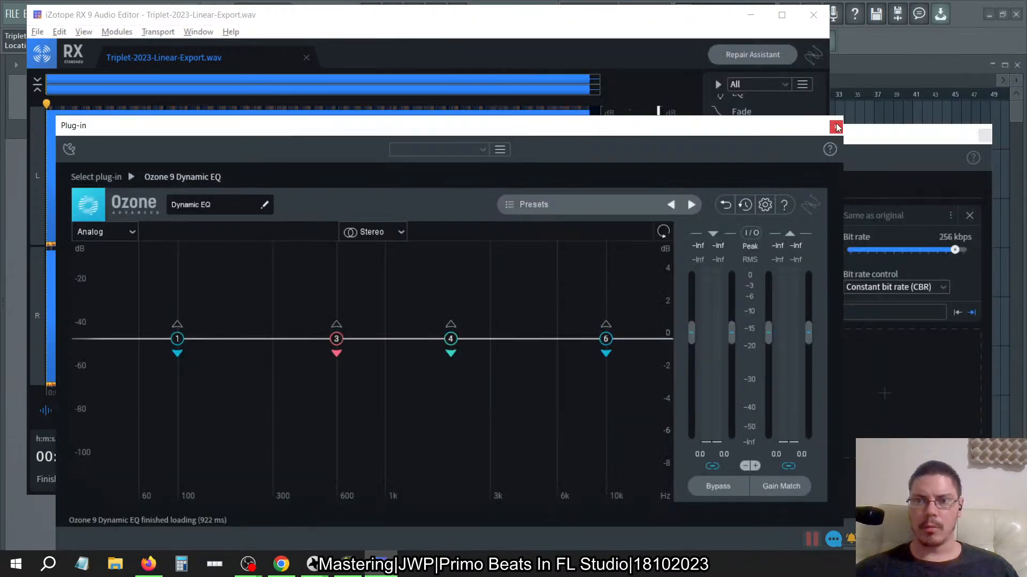
click(836, 127)
key(alt+Tab)
key(Escape)
key(alt+Tab)
key(alt+Tab)
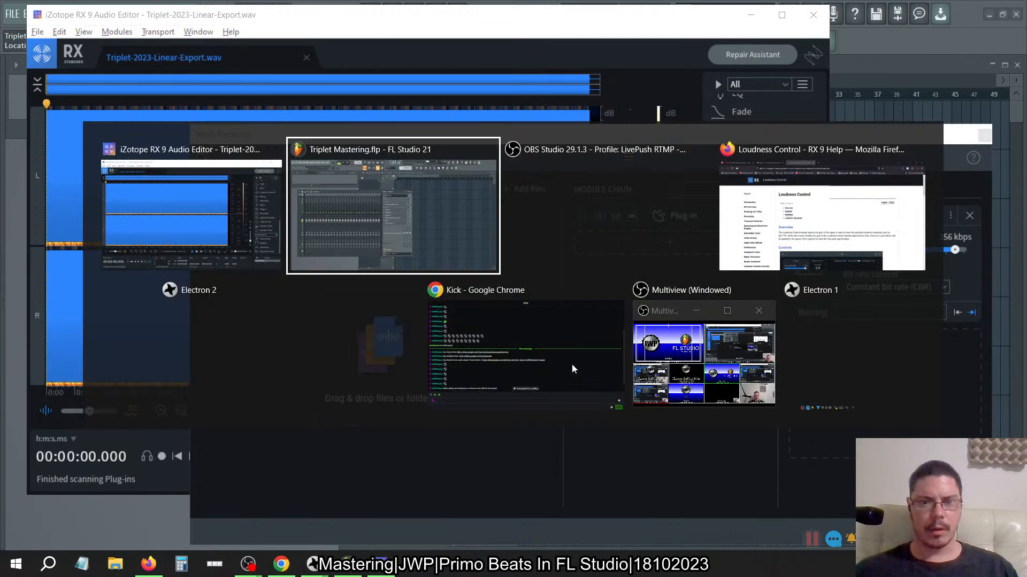
key(Escape)
key(alt+Tab)
key(alt+Tab)
key(alt+Tab)
key(alt+Tab)
key(alt+Tab)
key(alt+Tab)
key(alt+Tab)
key(alt+Tab)
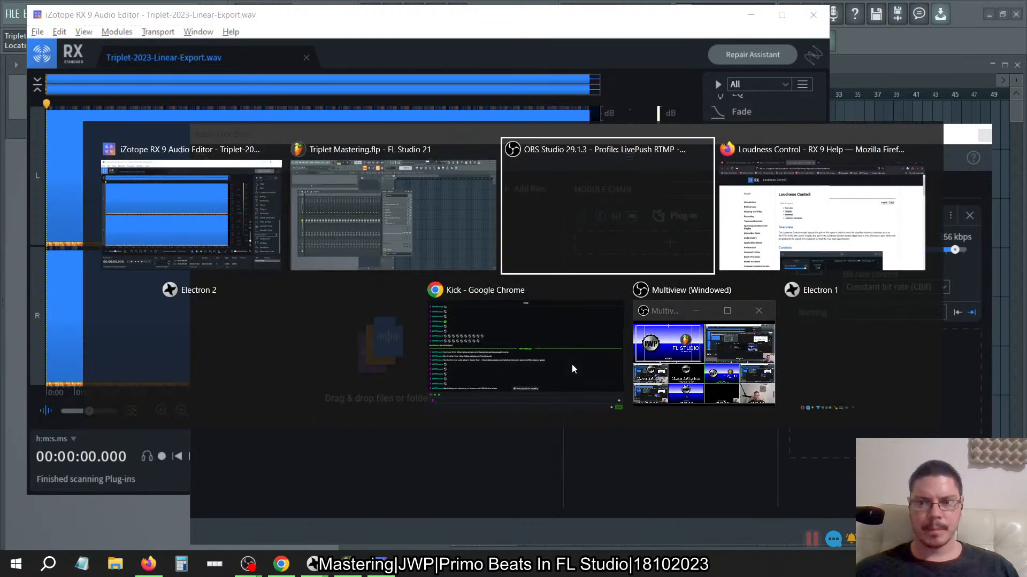